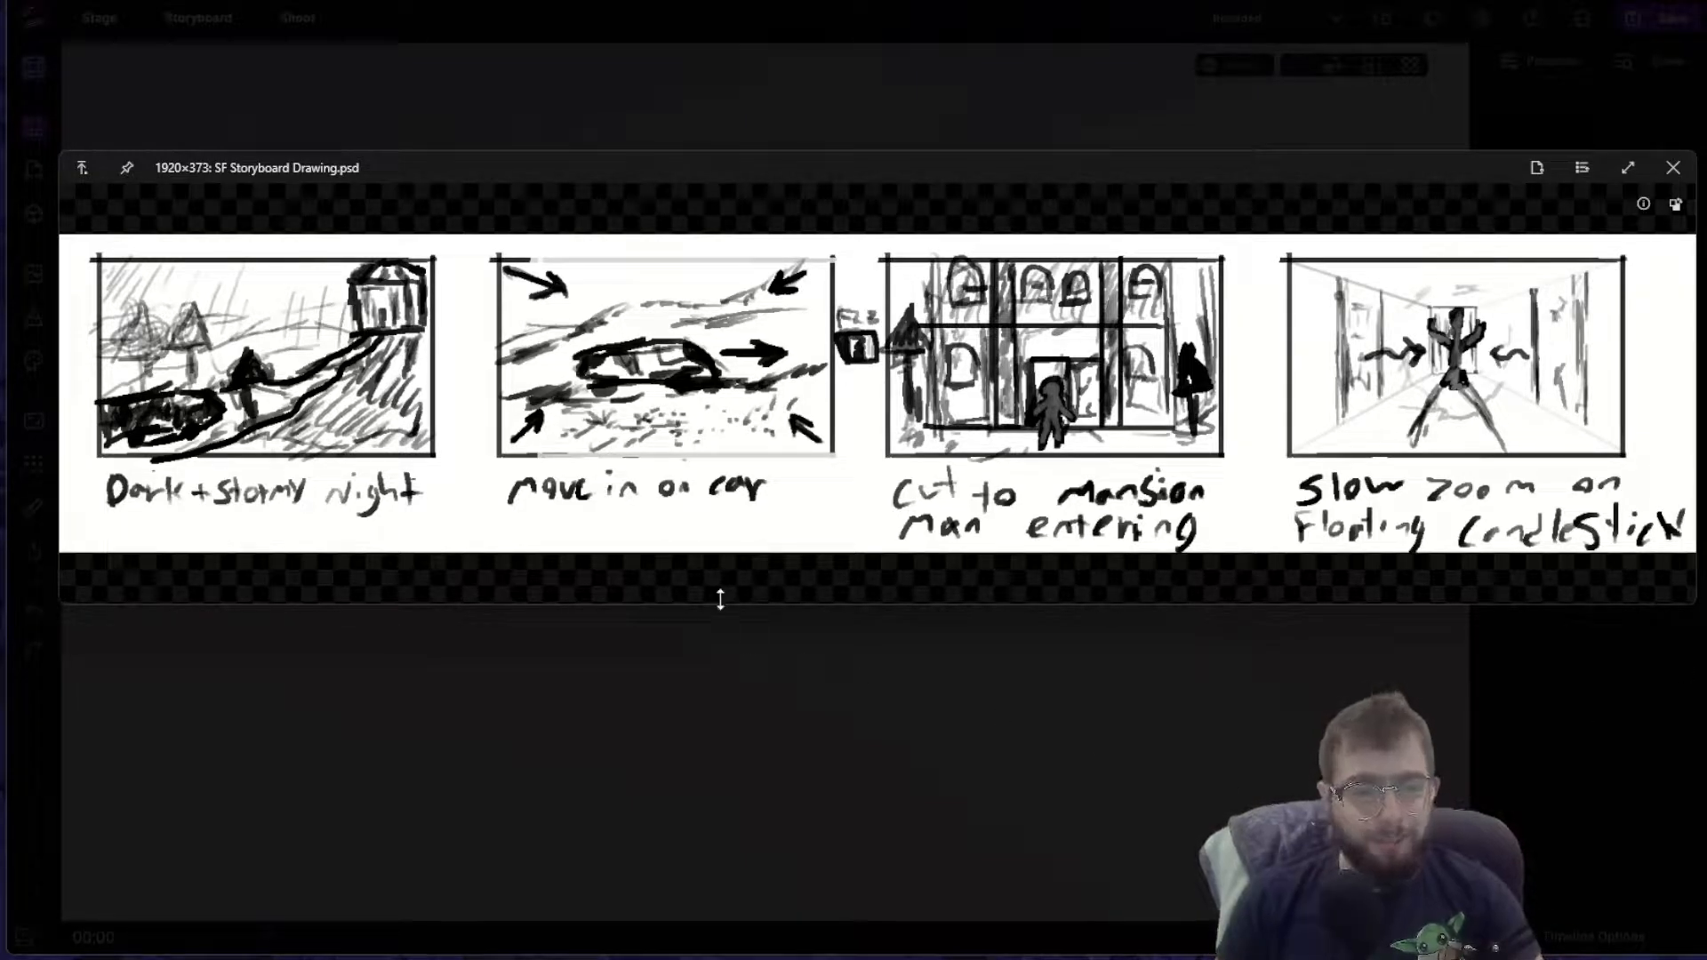
Review the four storyboard panels, from the dark and stormy night to the slow zoom on the floating candlestick
drag(597, 154, 606, 203)
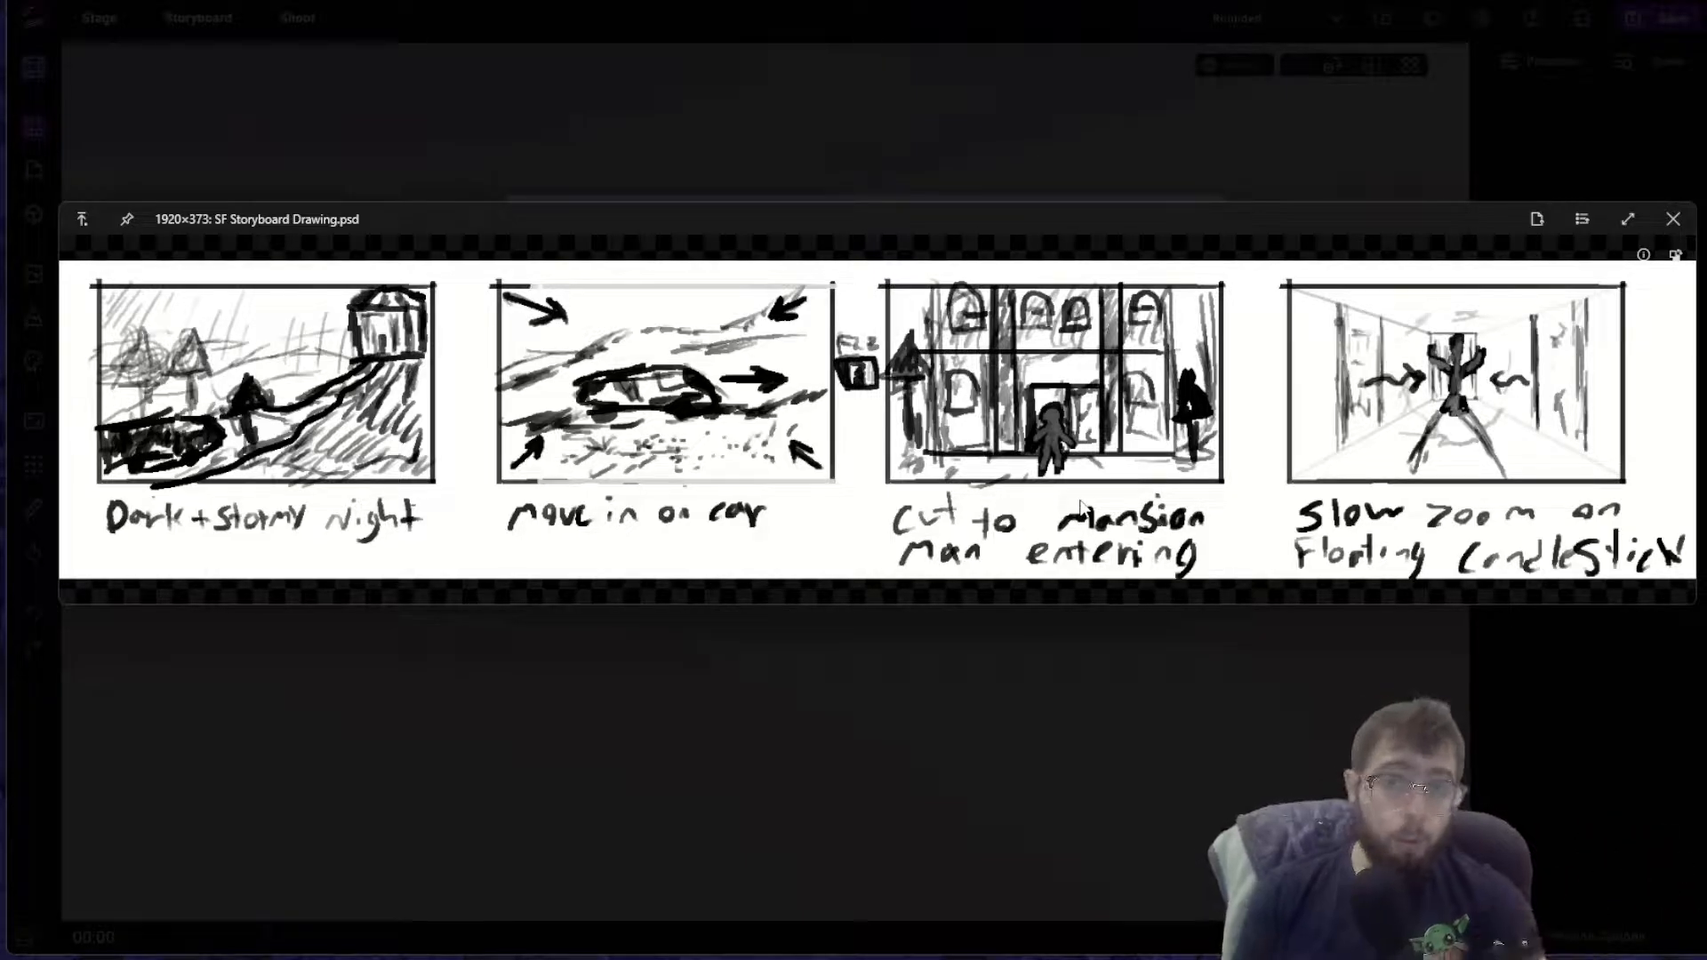
drag(1267, 237, 1003, 226)
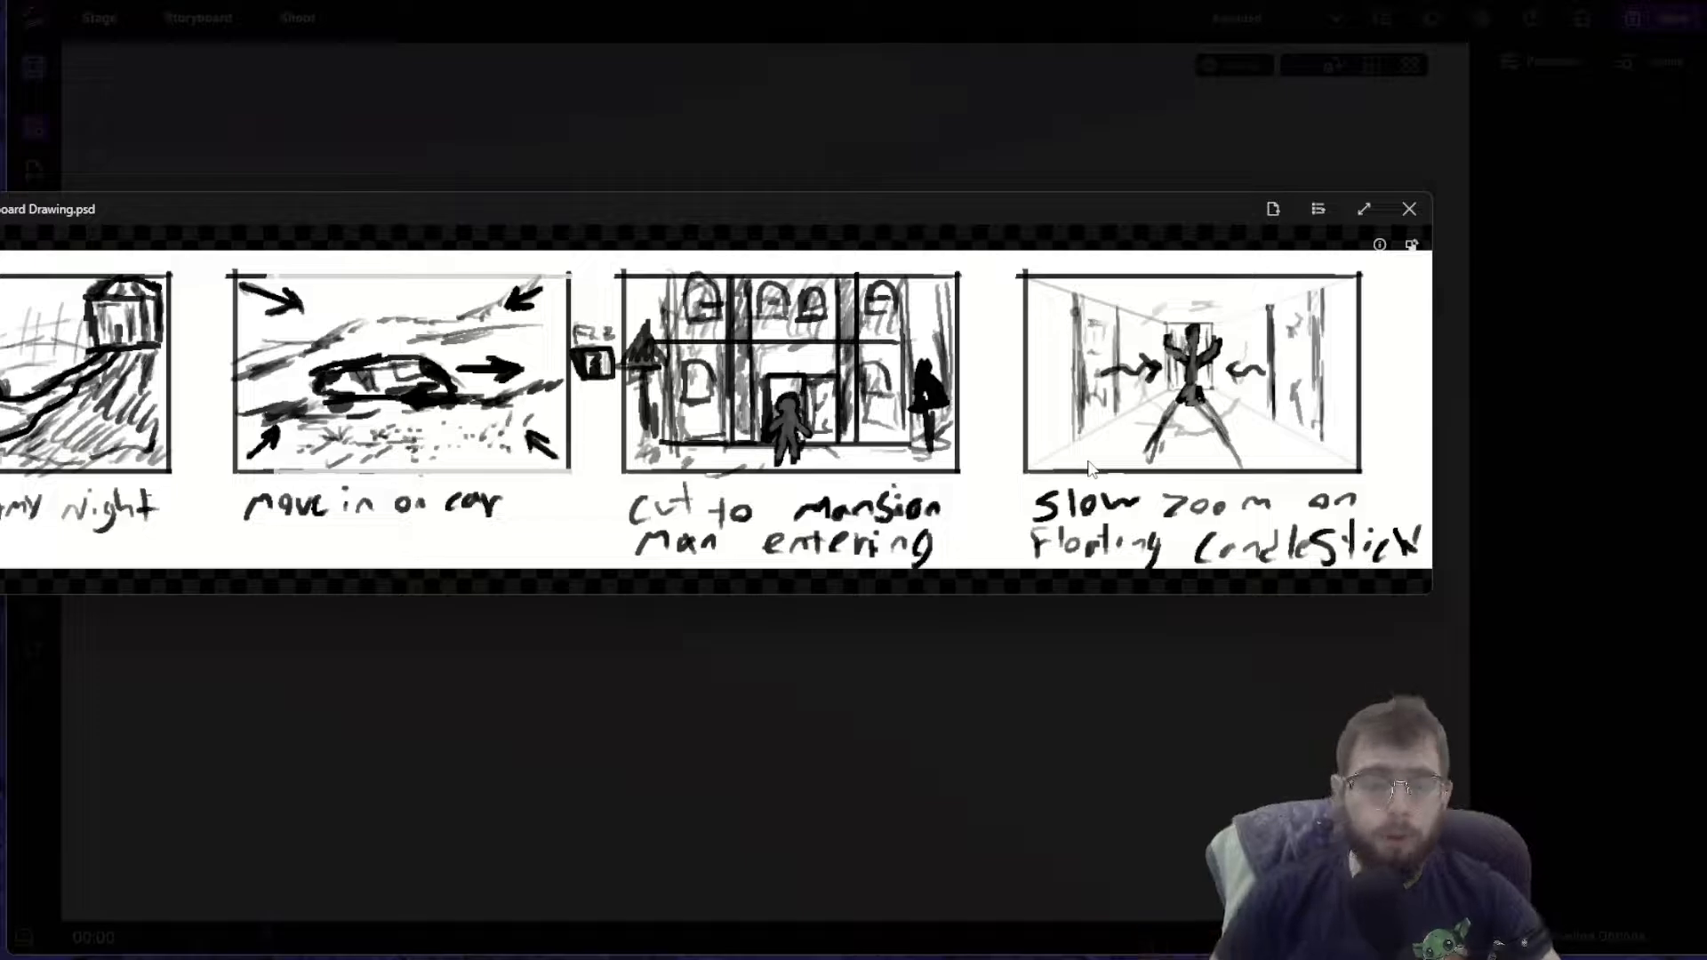
drag(1112, 210, 1349, 180)
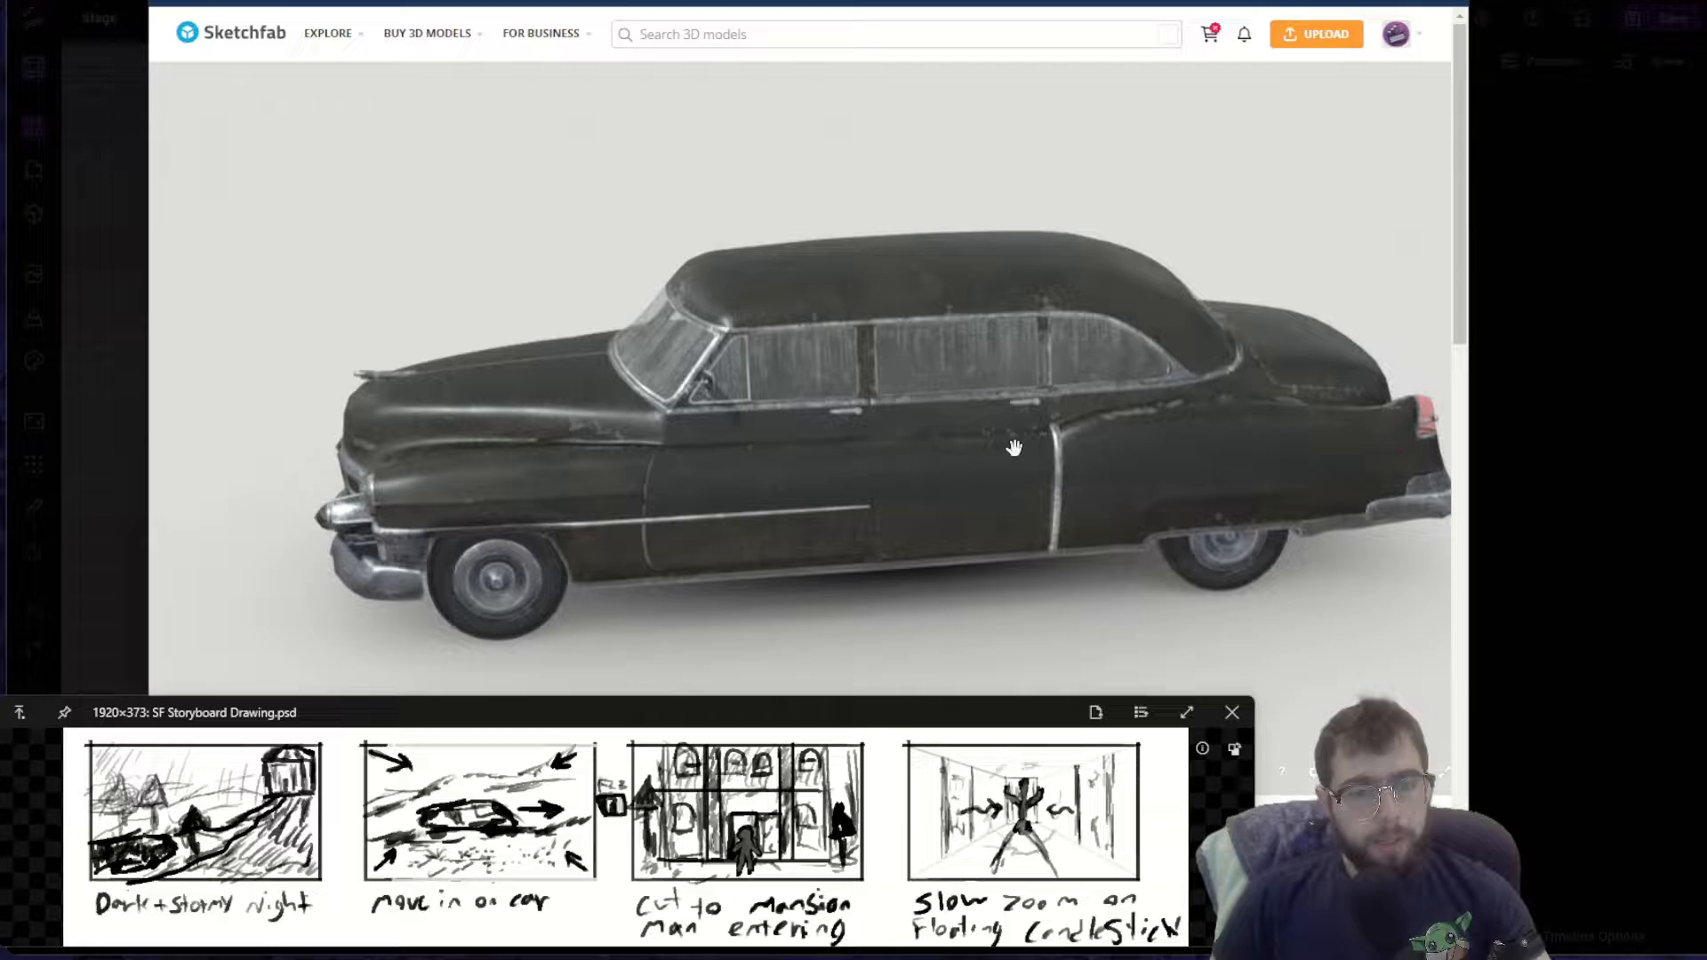
Inspect the Dirty Car - Cadillac 75 Sedan 1953 model from several angles and read its model details
mouse_move(965, 530)
mouse_down()
mouse_move(778, 403)
mouse_move(955, 565)
mouse_up()
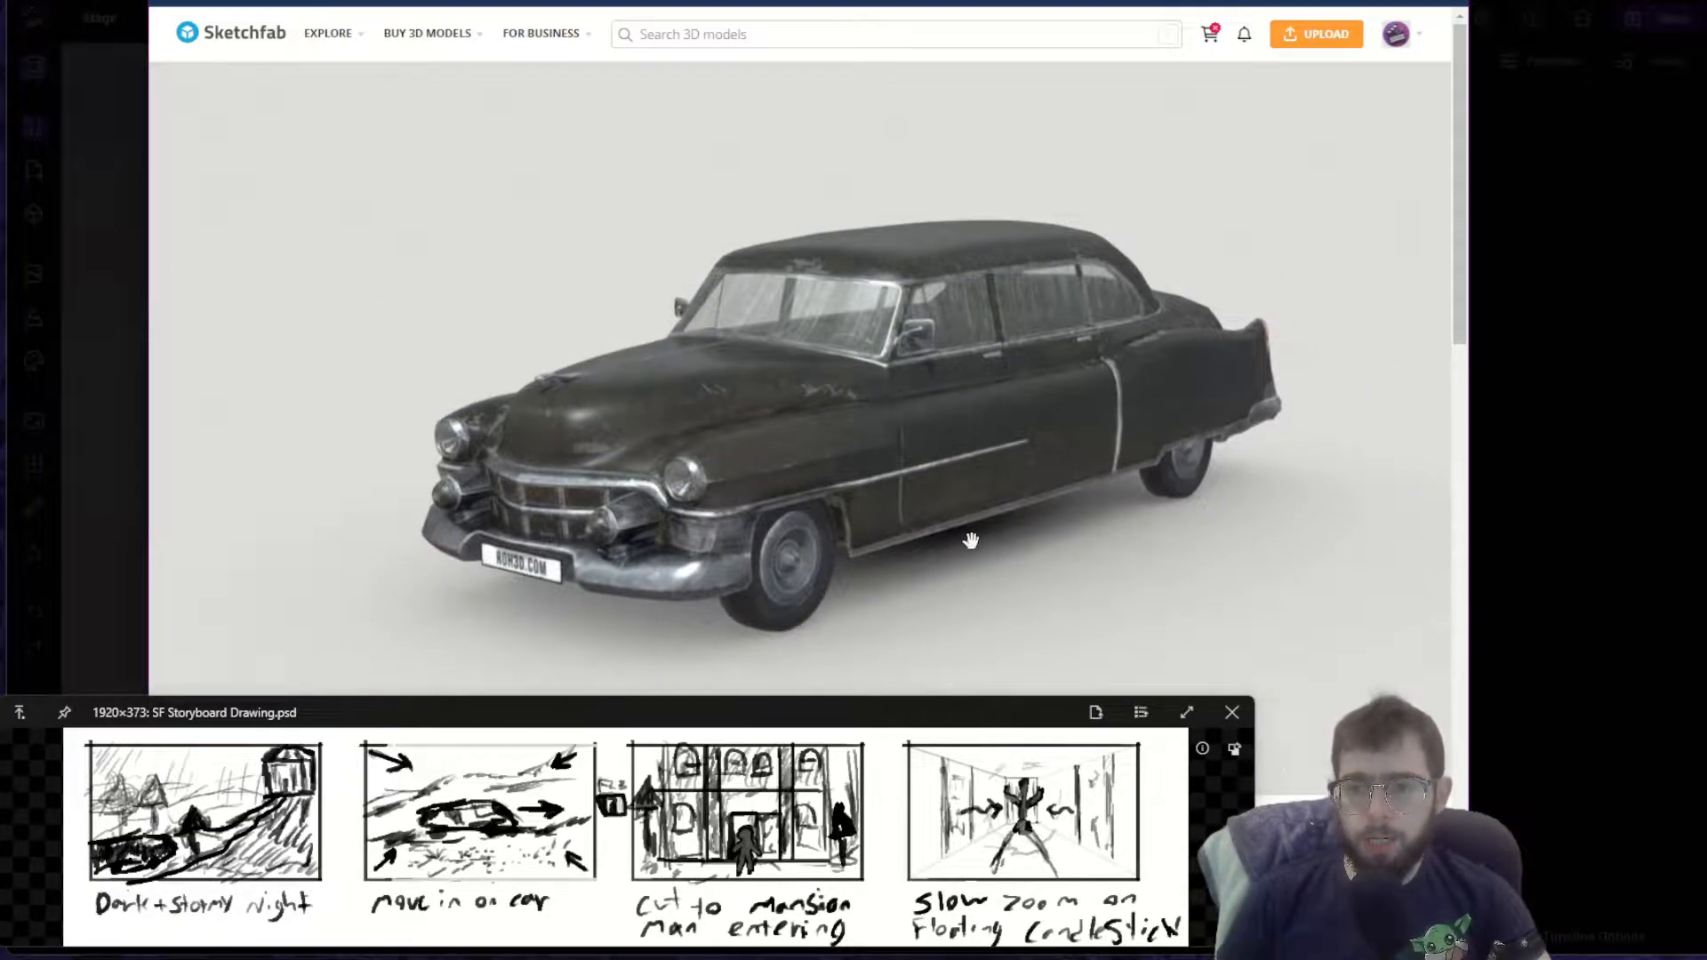
scroll(898, 569, down, 3)
scroll(1006, 537, up, 1)
scroll(800, 378, down, 3)
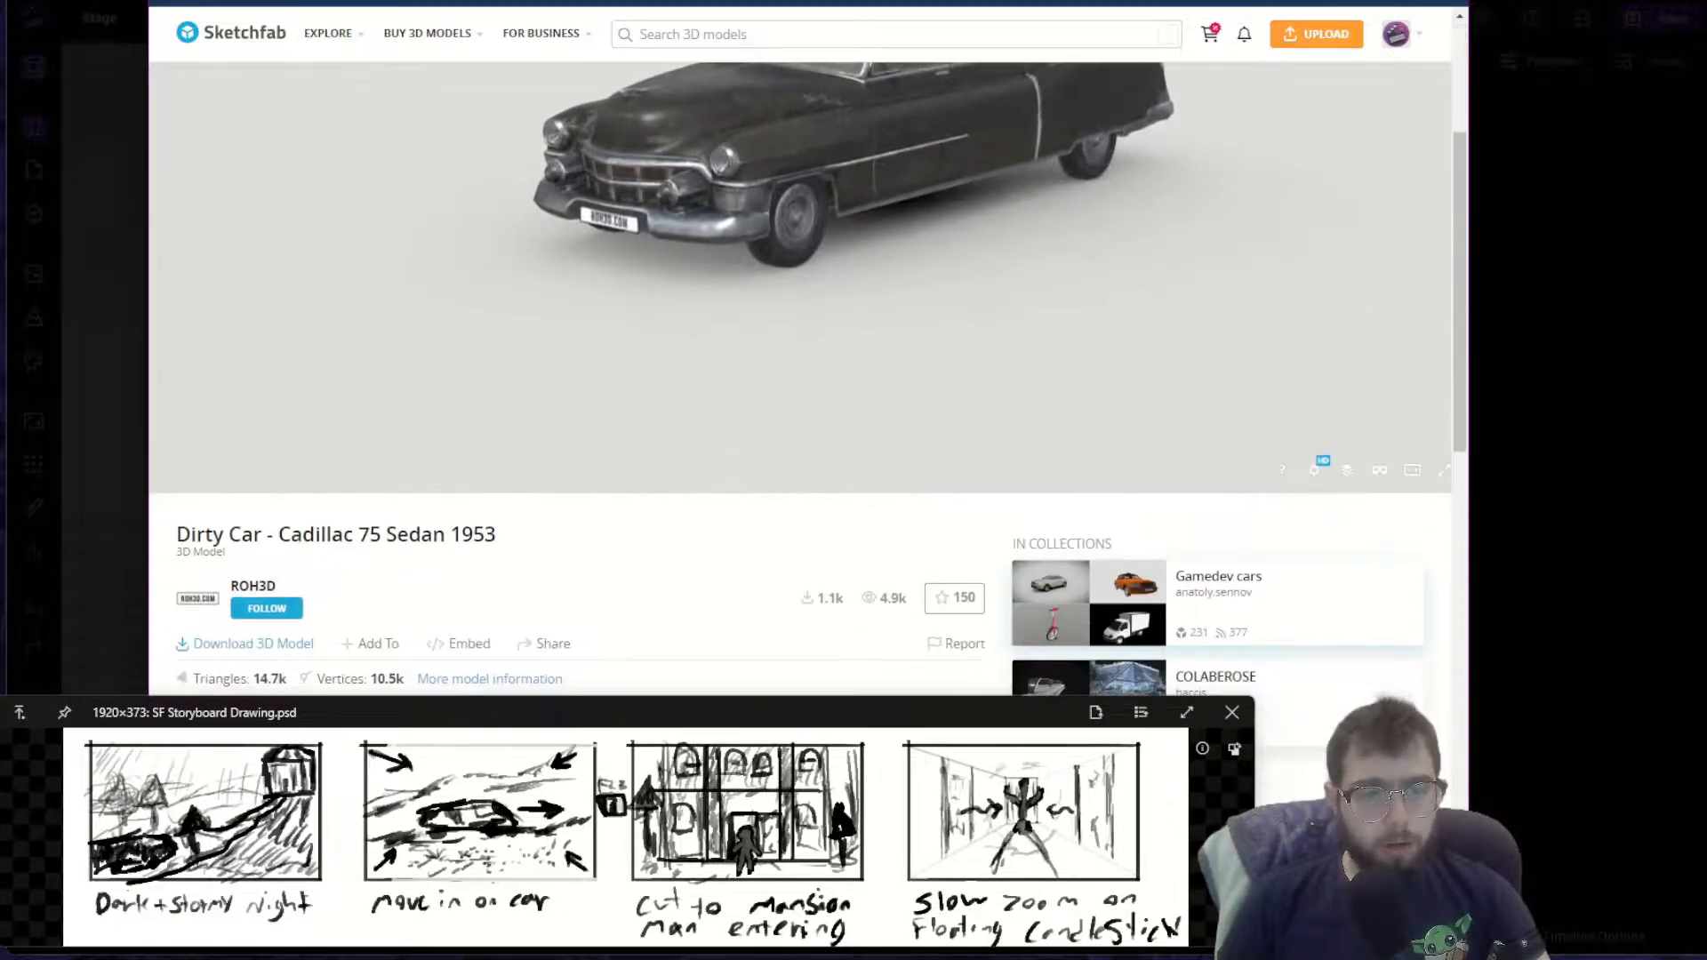
scroll(353, 578, up, 3)
mouse_move(354, 556)
mouse_down()
mouse_move(887, 427)
mouse_move(857, 488)
mouse_move(716, 418)
mouse_move(730, 441)
mouse_up()
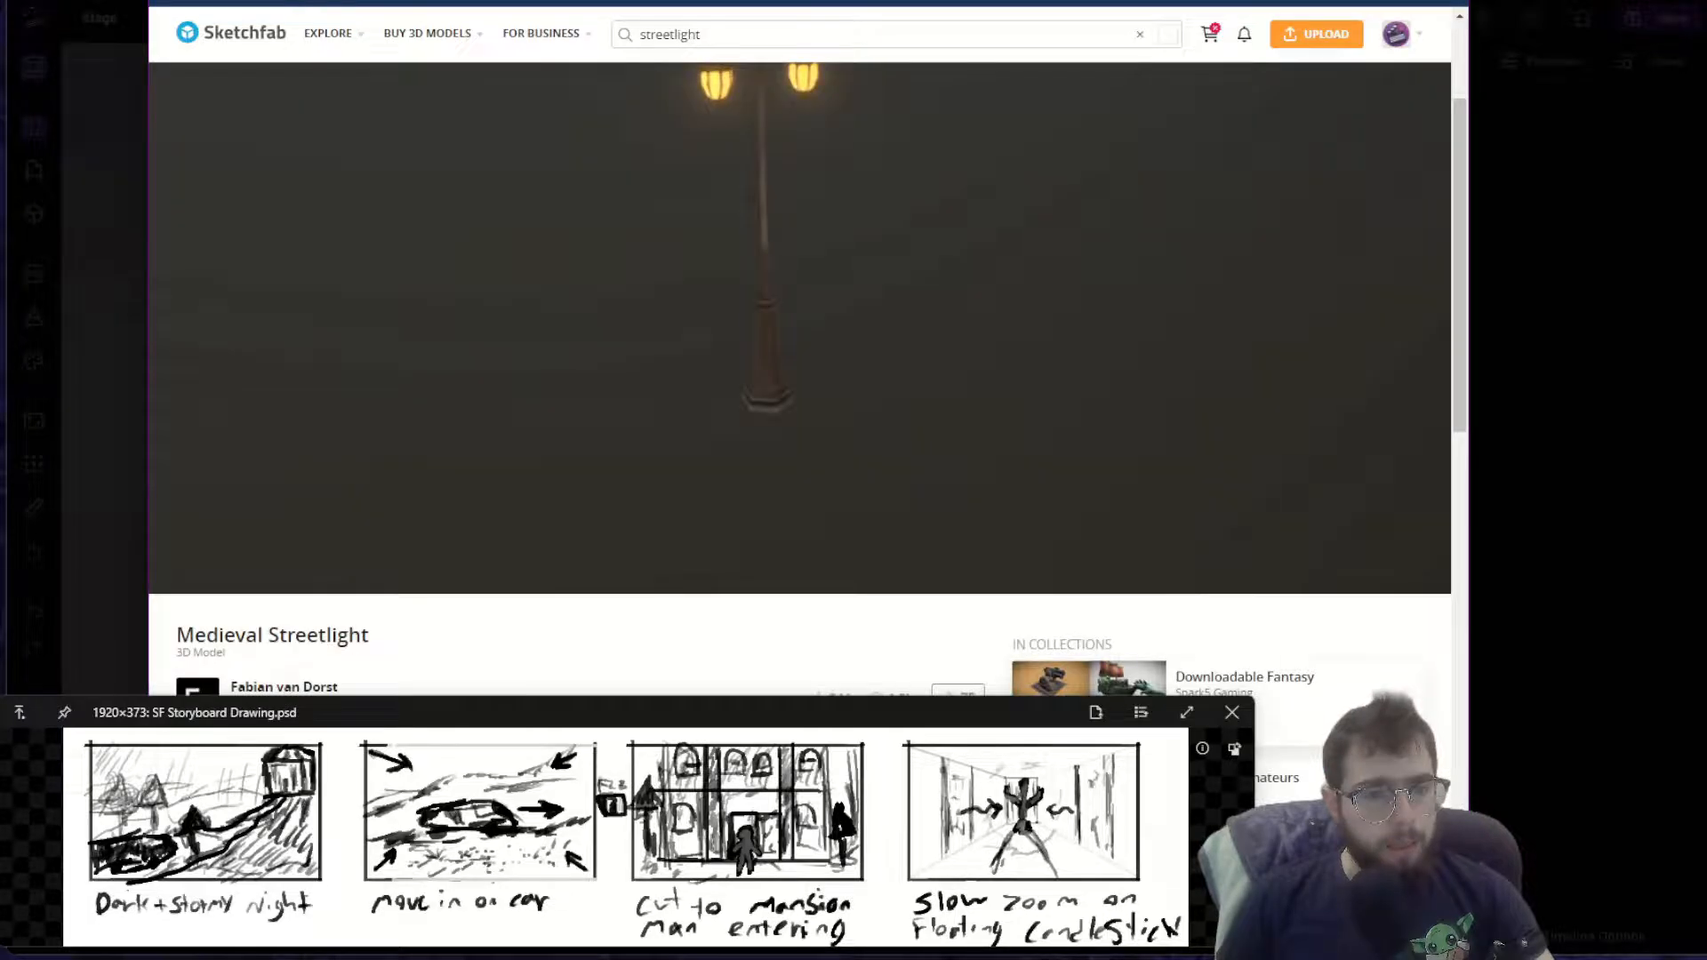
Inspect the Medieval Streetlight and Big Old House models from several angles, dismissing the house's download options
scroll(685, 637, up, 3)
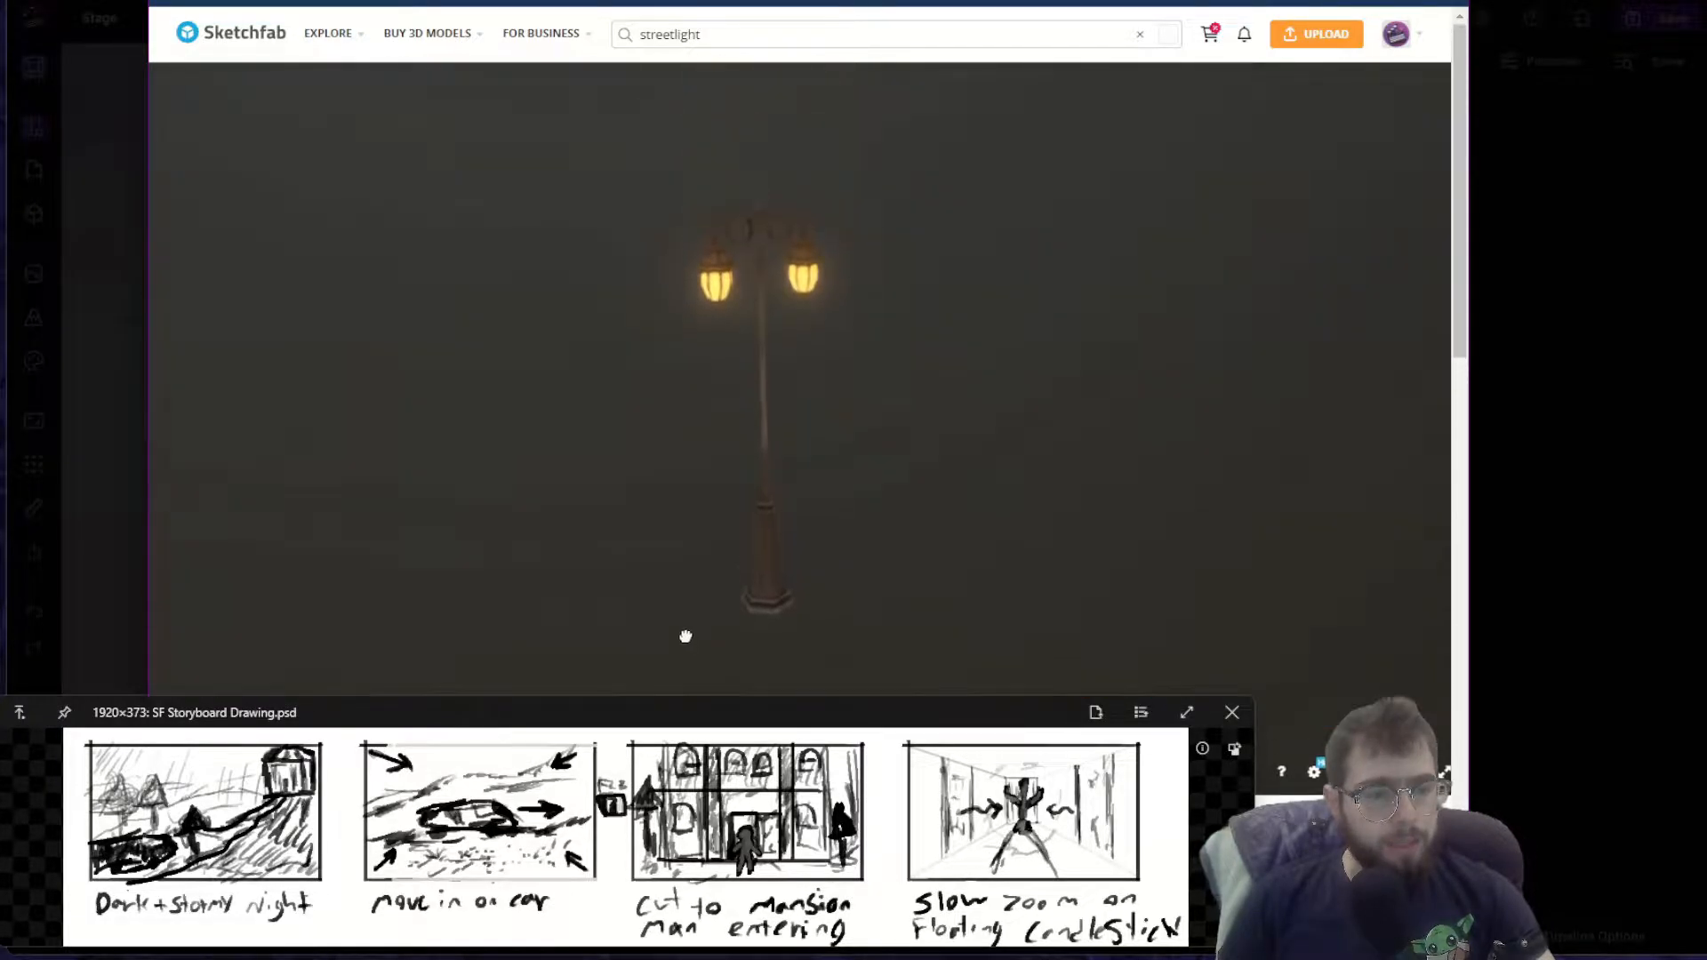
drag(686, 637, 841, 364)
drag(743, 228, 682, 259)
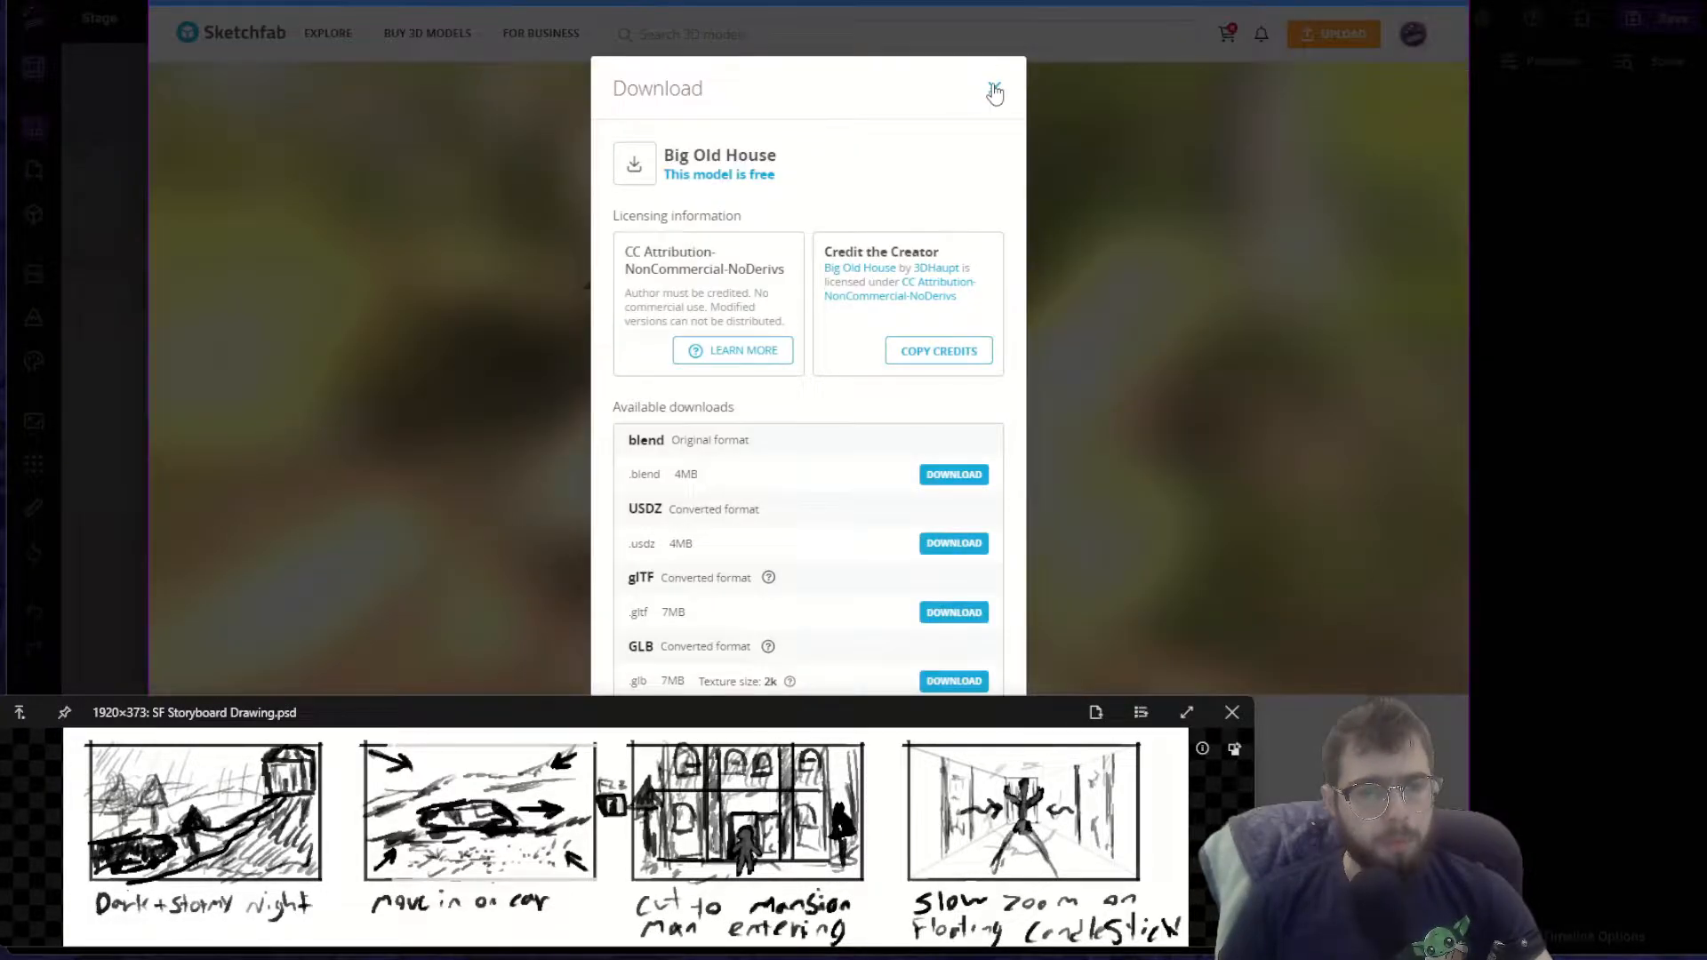
click(994, 91)
drag(1056, 382, 814, 234)
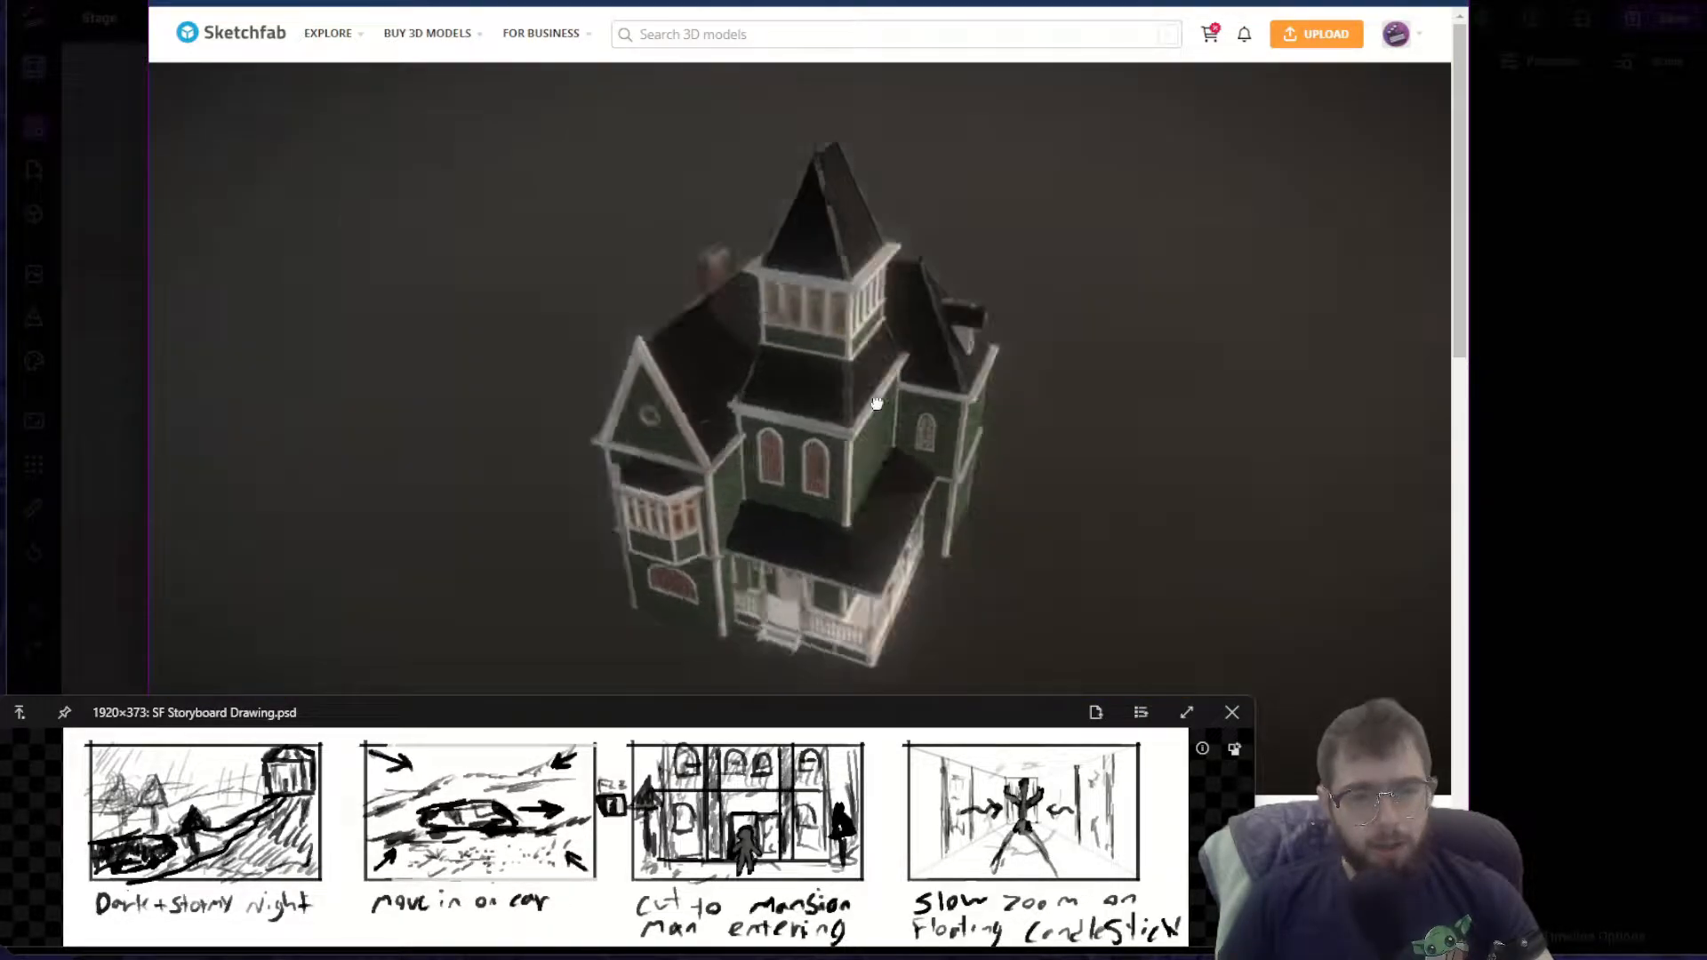
drag(877, 403, 819, 329)
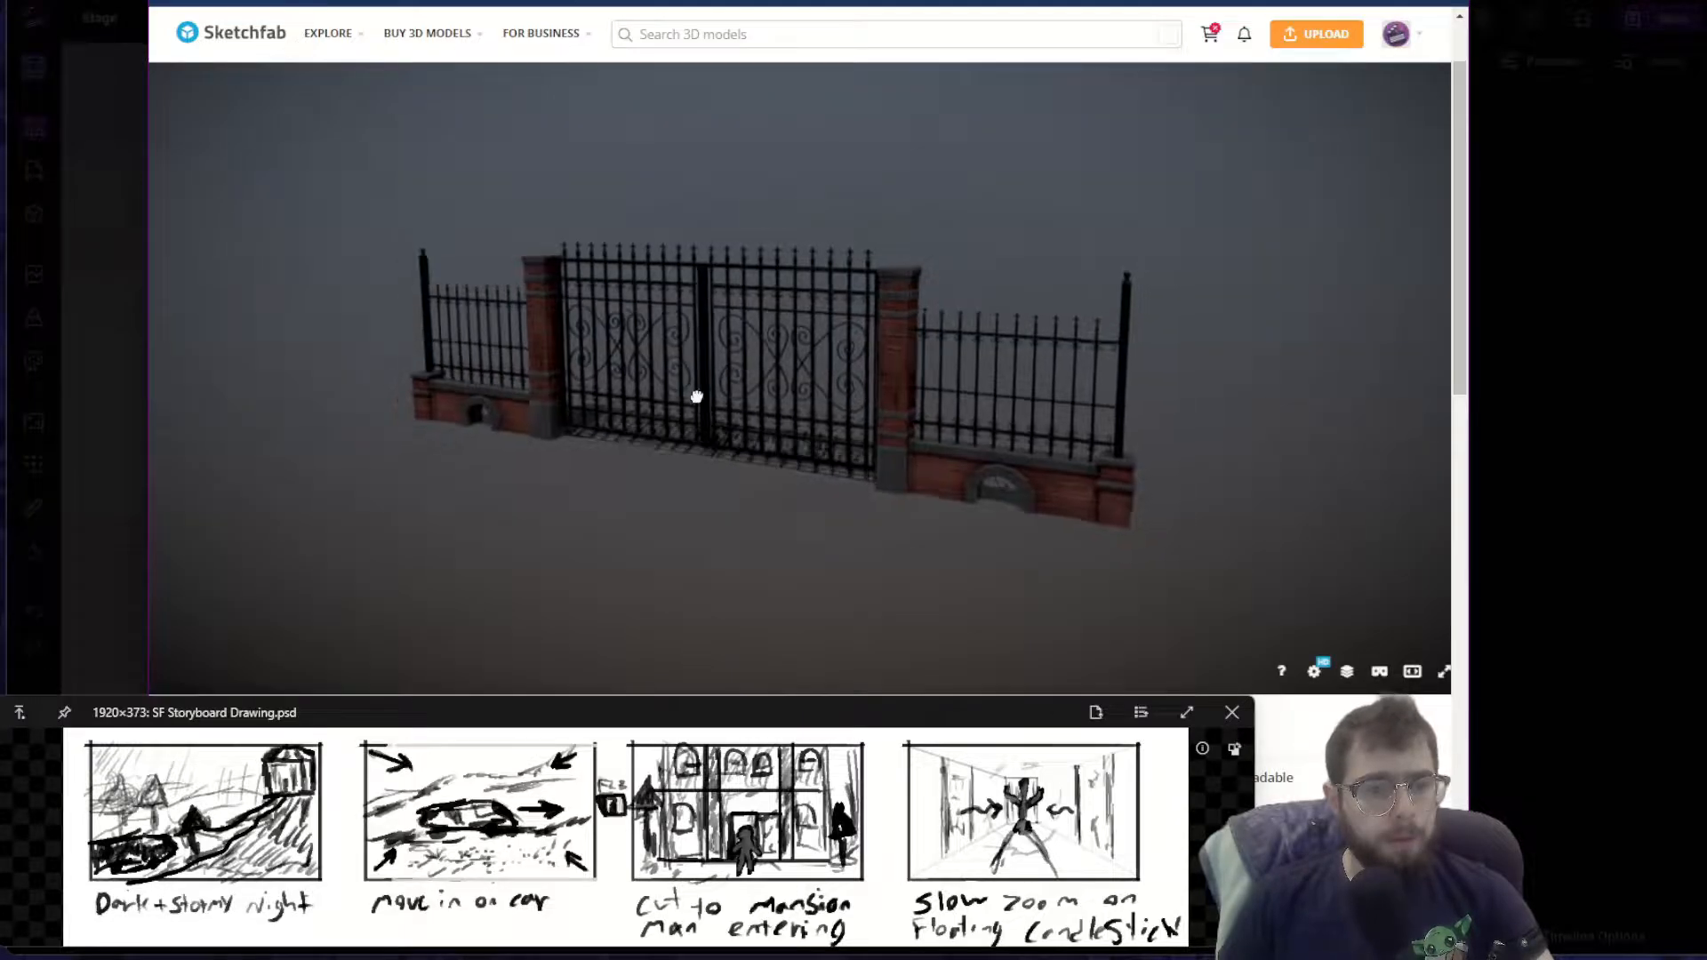
Inspect the iron gate, Candelabra, Haunted Mansion Coffin Test and twin-candle pedestal models from different angles
drag(693, 392, 922, 415)
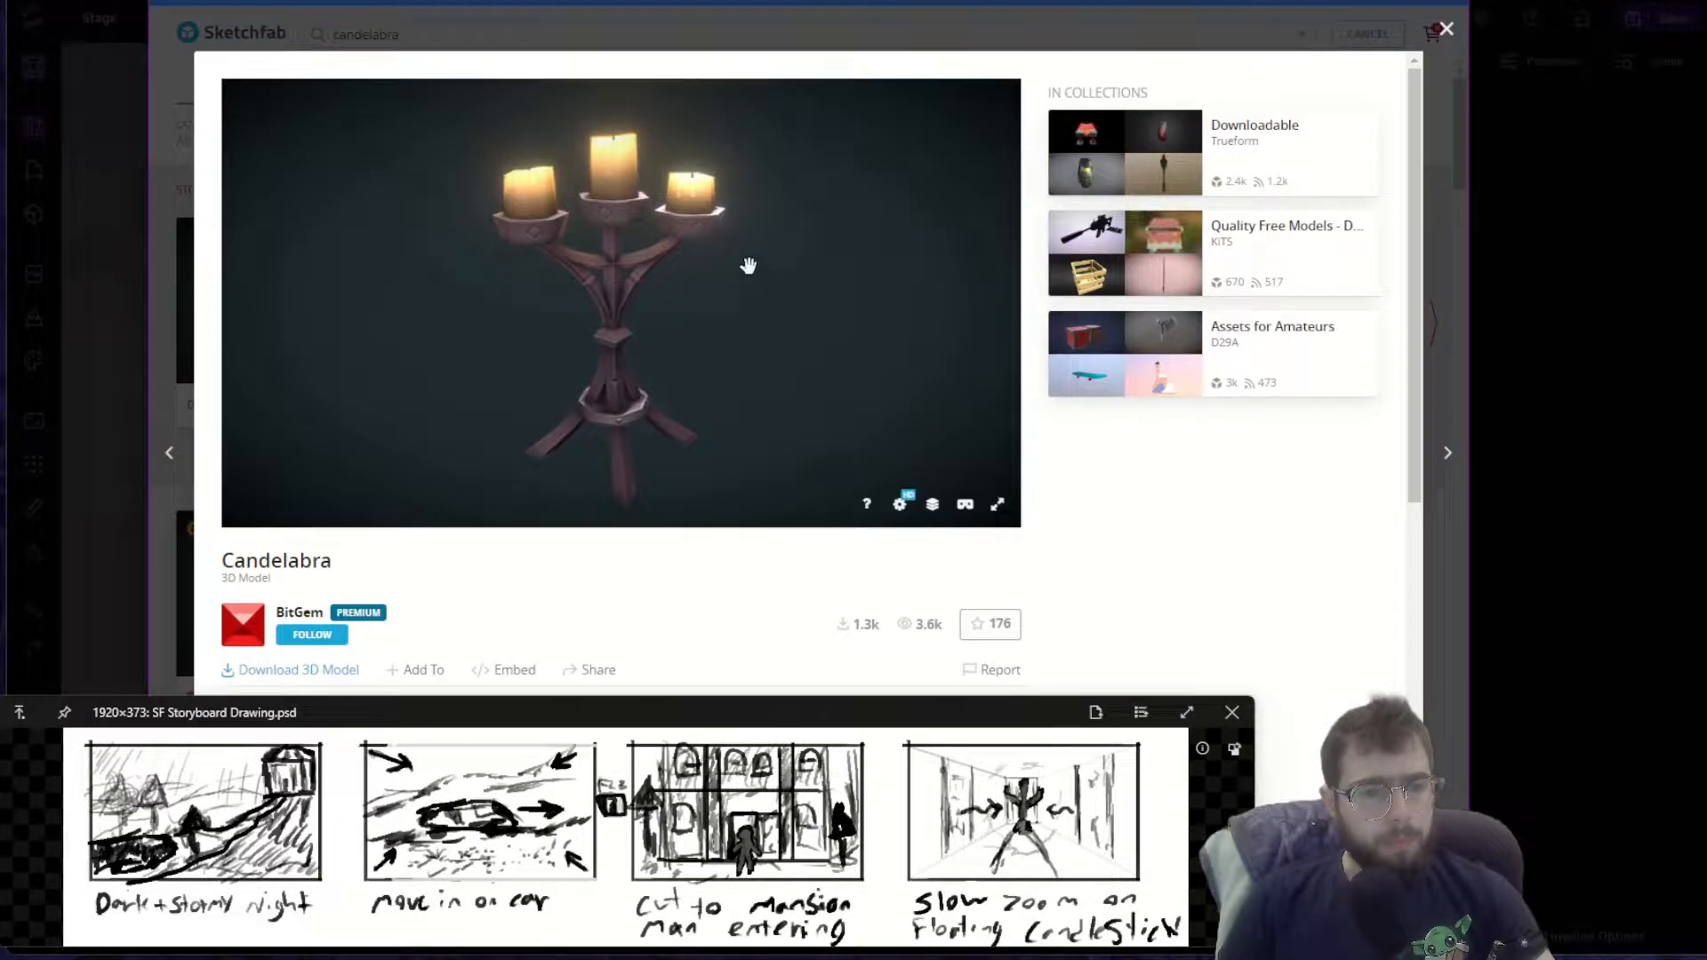
drag(747, 266, 707, 276)
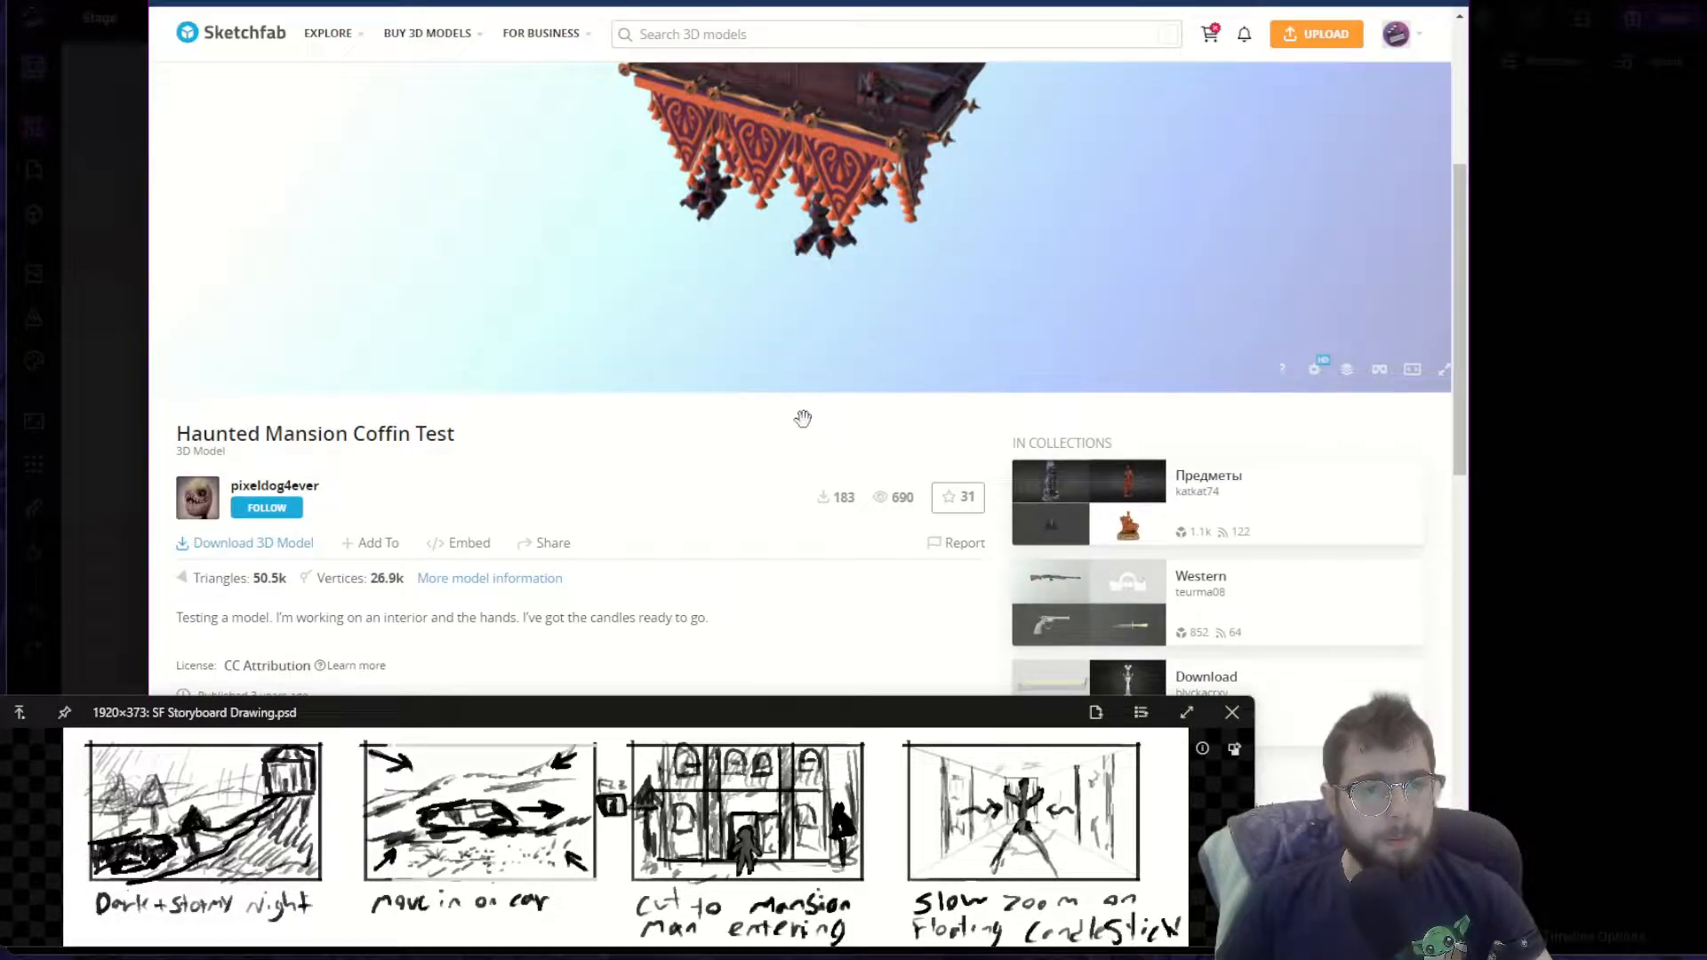
scroll(767, 504, up, 4)
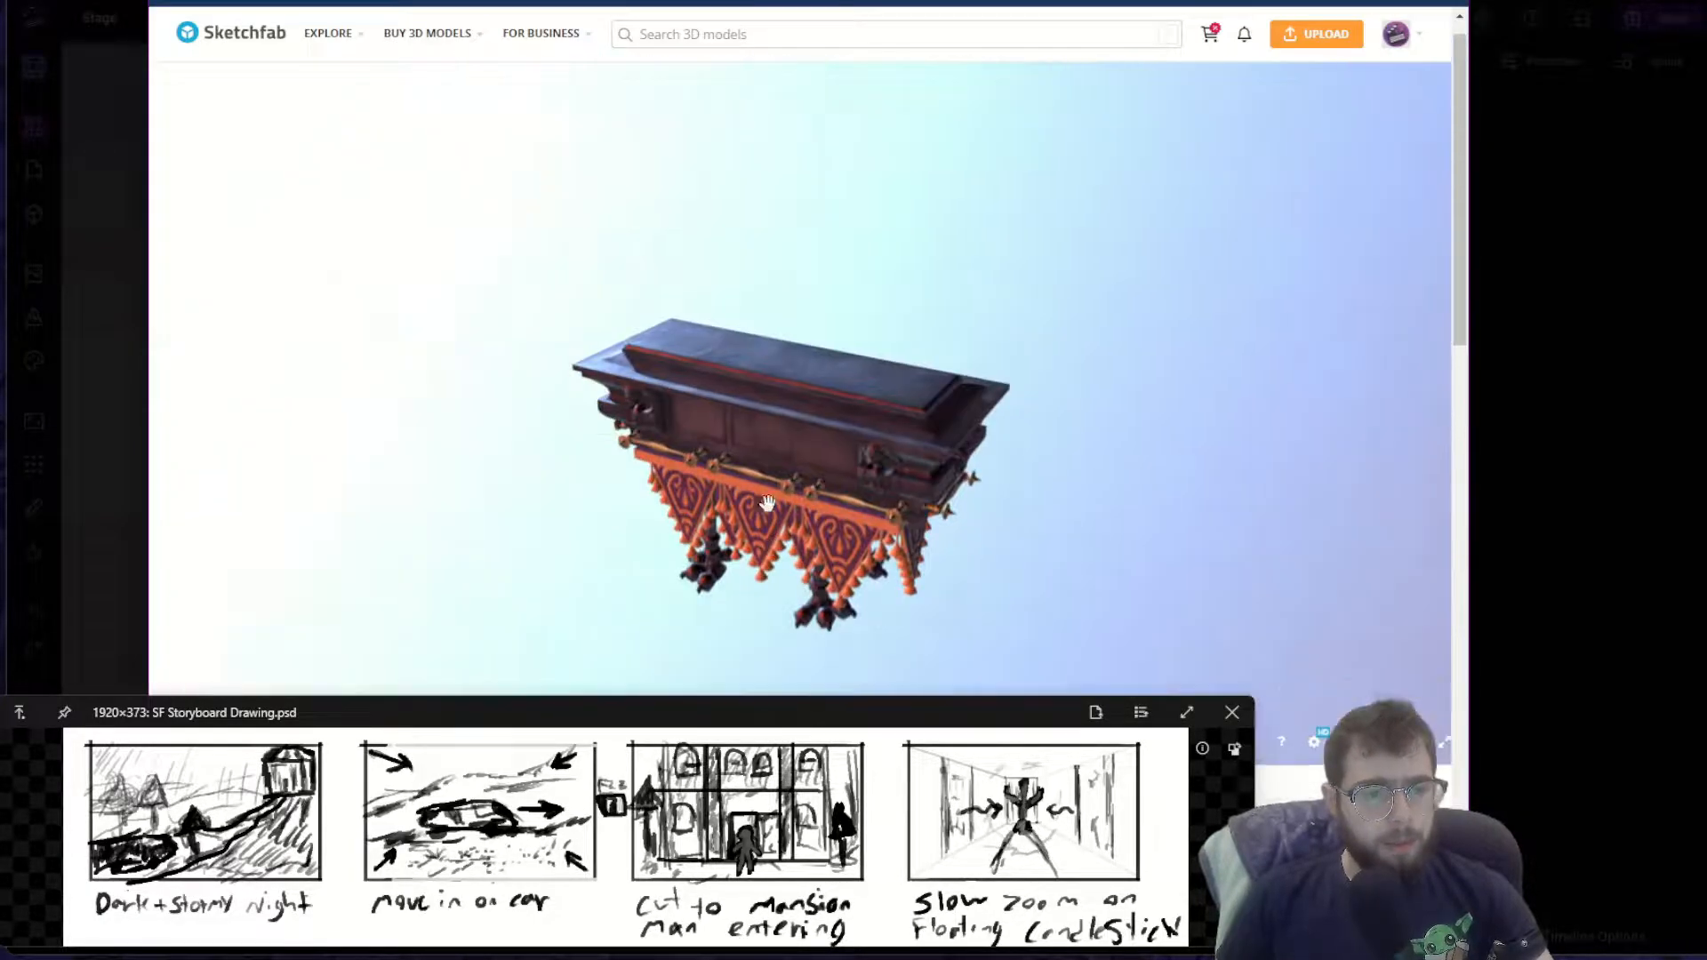
drag(767, 504, 781, 464)
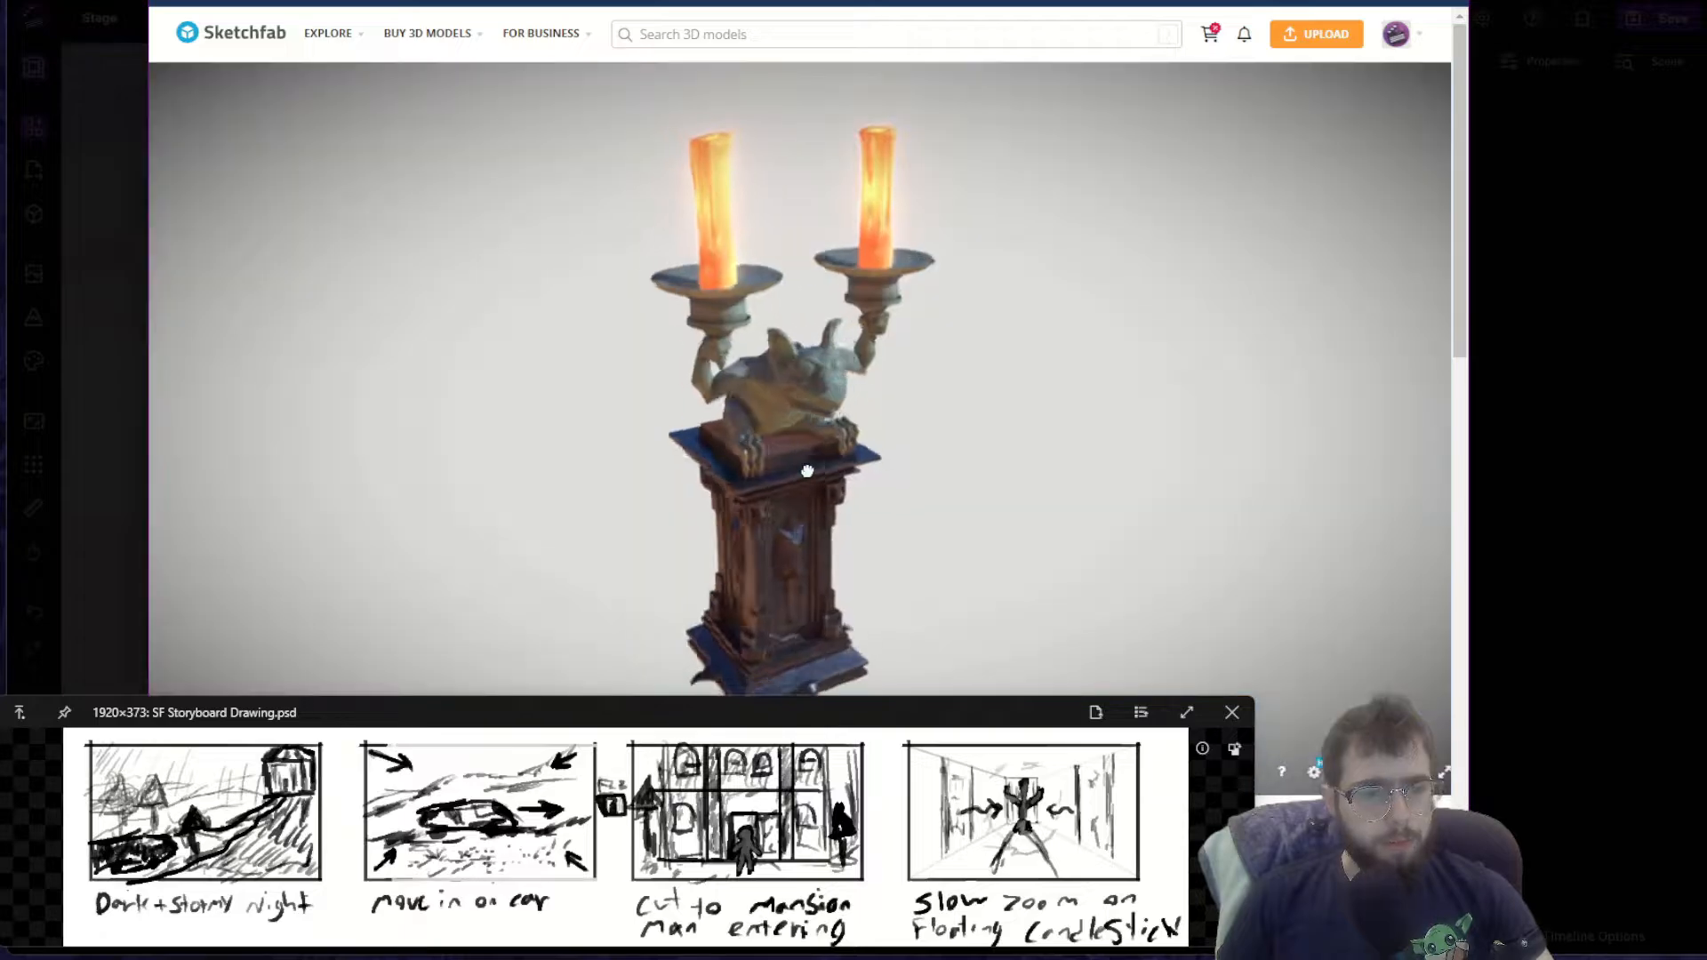
drag(807, 471, 877, 477)
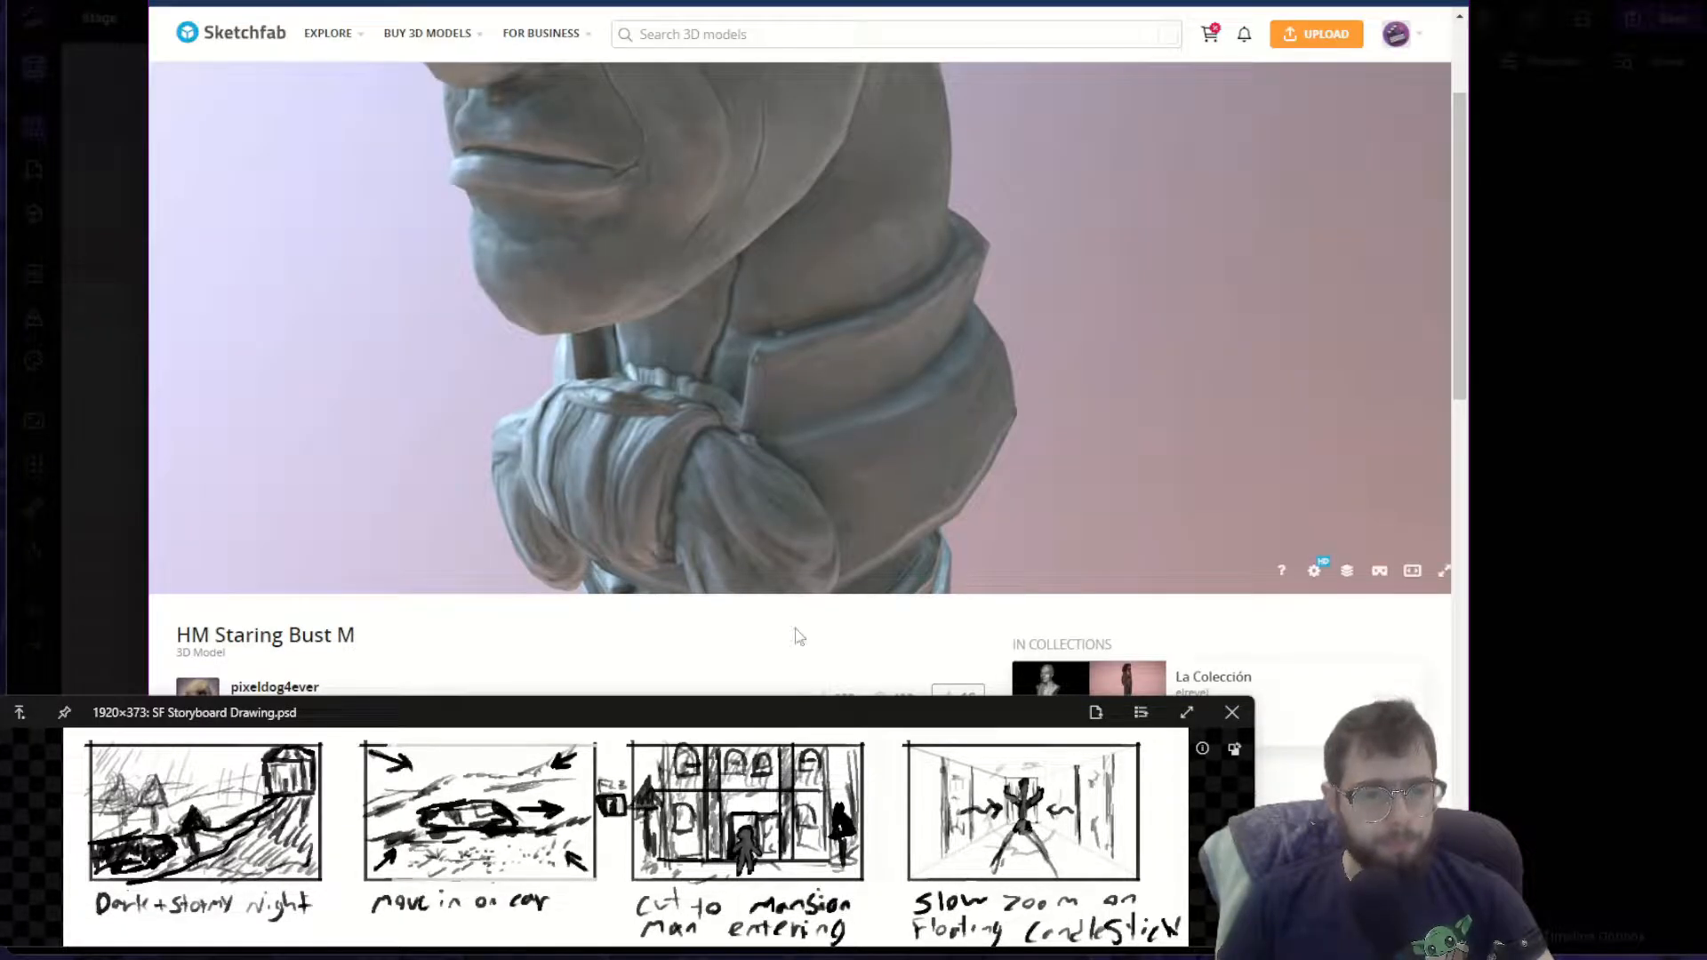
Inspect the HM Staring Bust M, HM Staring Bust F and gramophone models
scroll(782, 520, down, 2)
scroll(782, 498, up, 5)
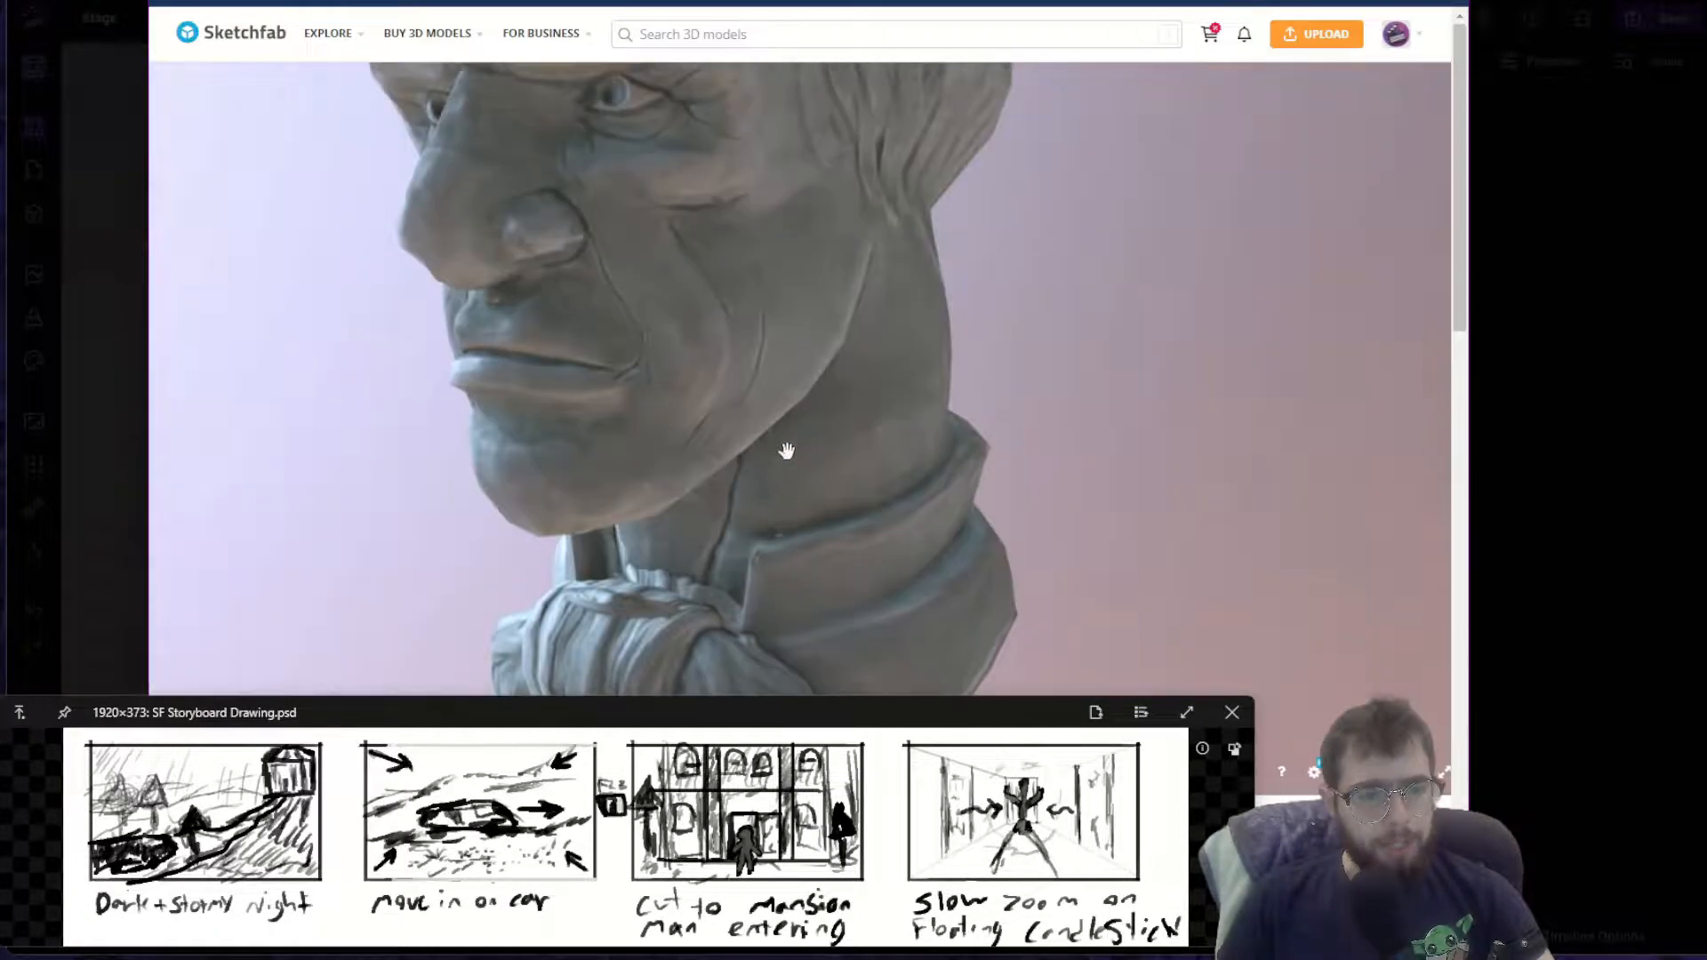
scroll(777, 374, down, 5)
drag(755, 345, 838, 348)
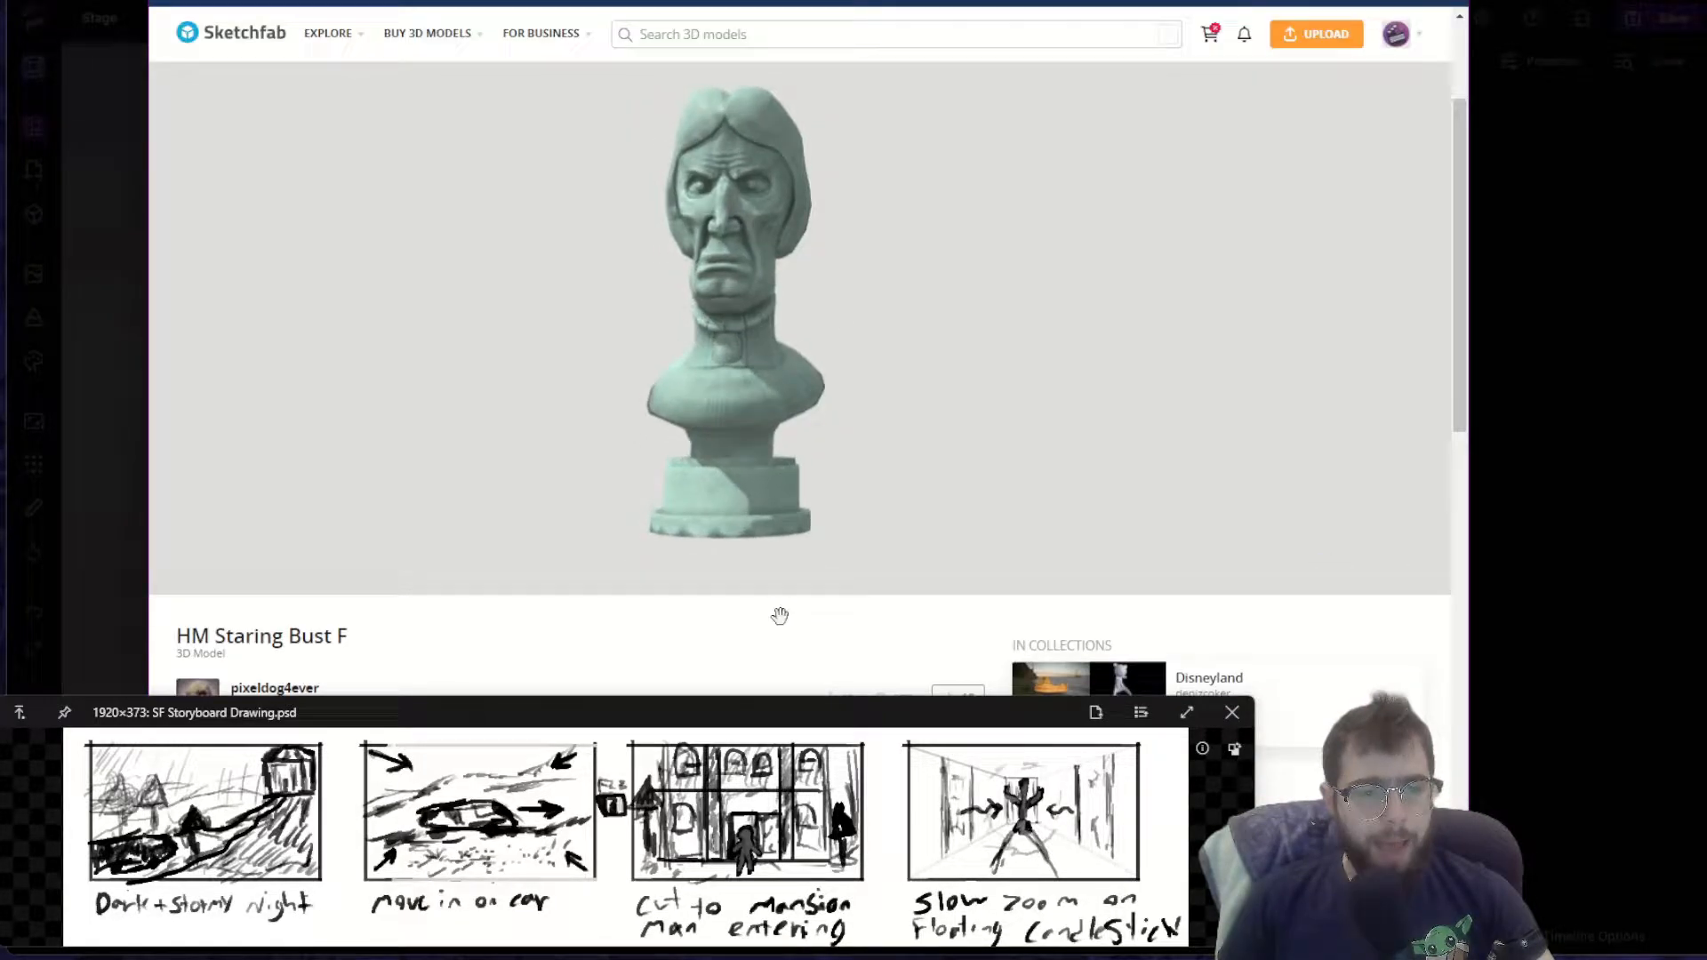
scroll(778, 614, up, 1)
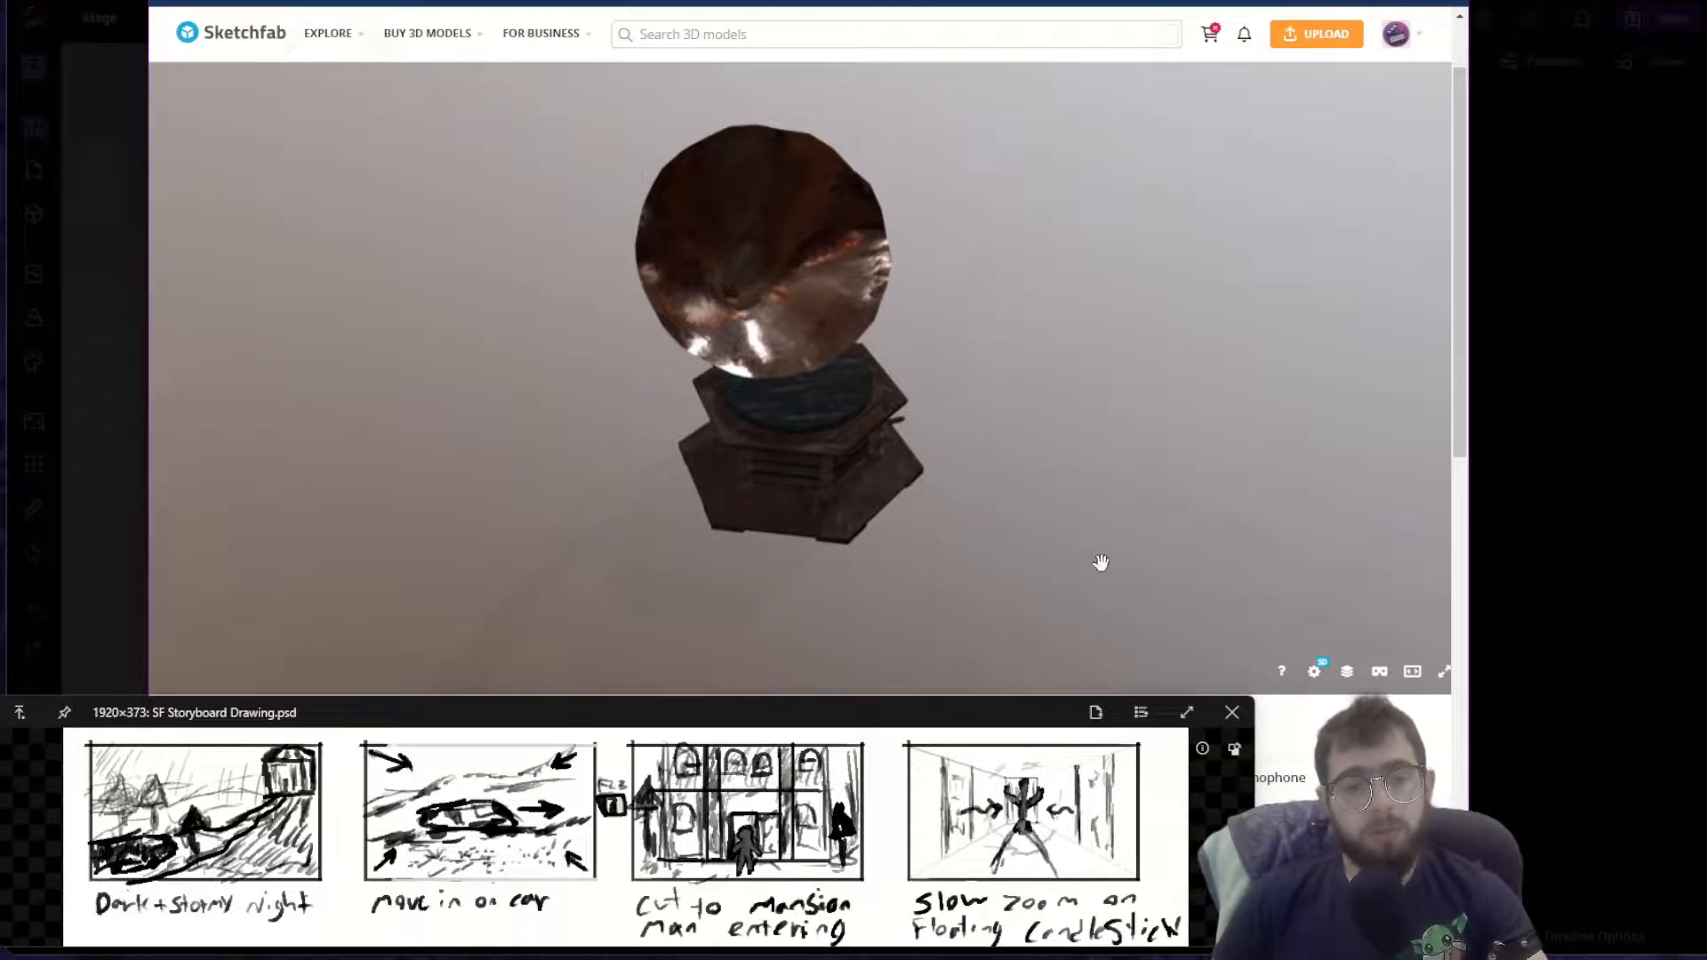
scroll(1173, 673, up, 1)
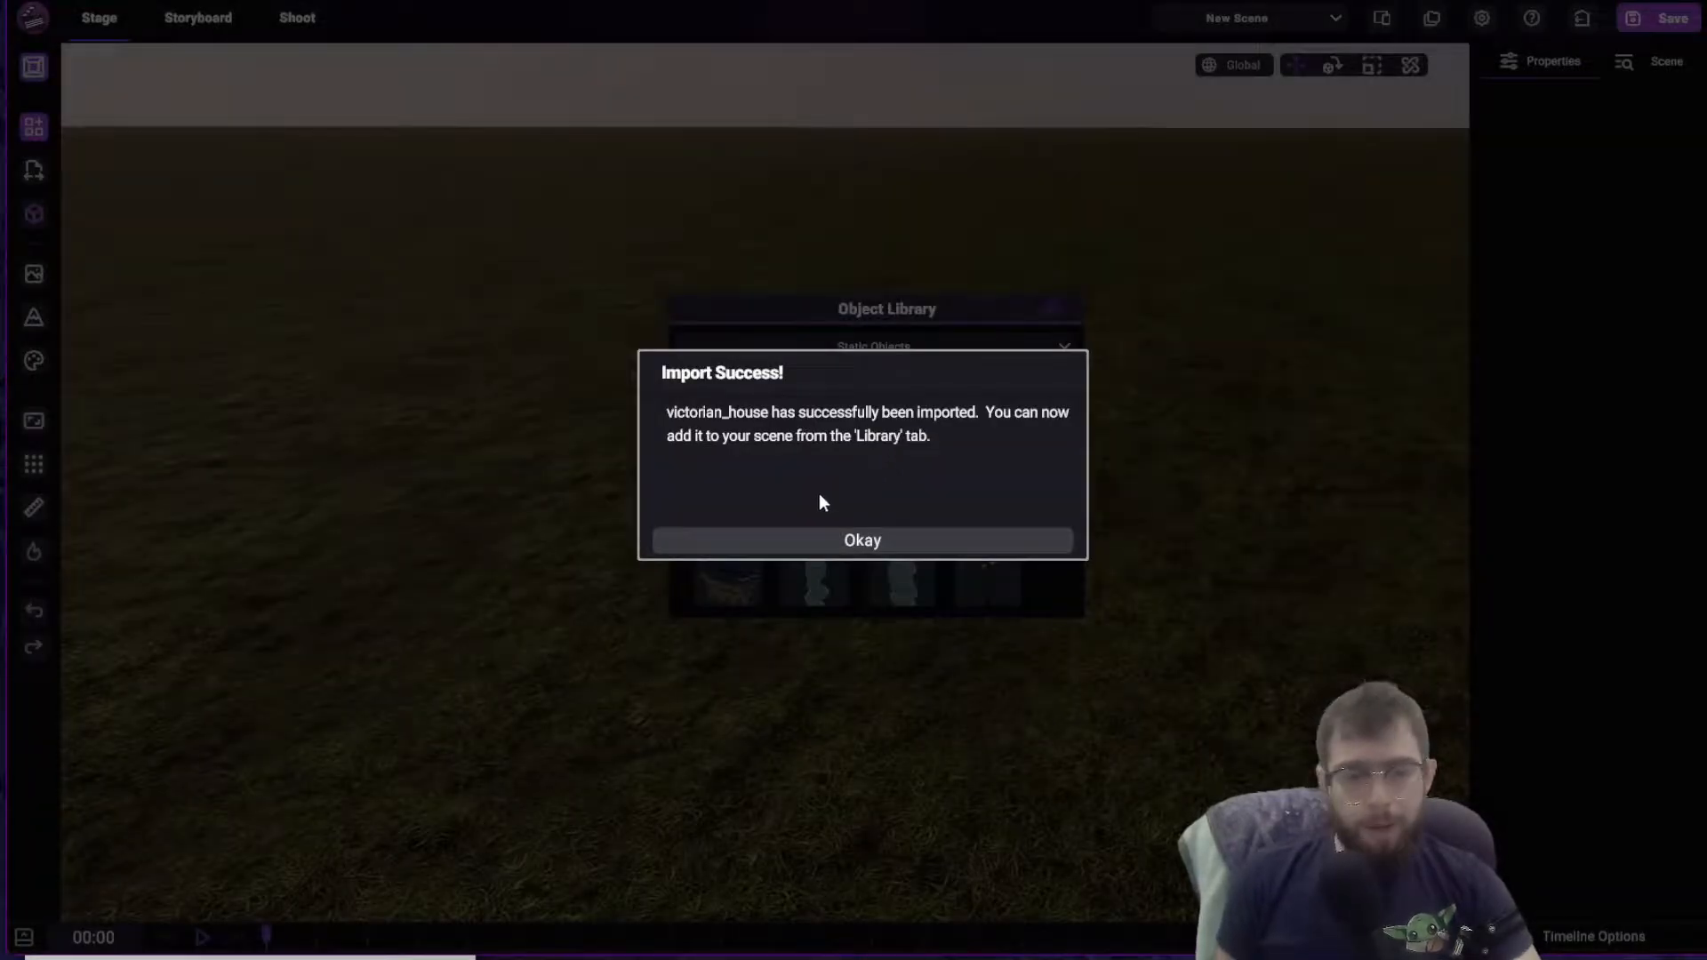
Dismiss the victorian_house import message and look through the imported static objects in the object library
click(878, 540)
scroll(876, 537, down, 3)
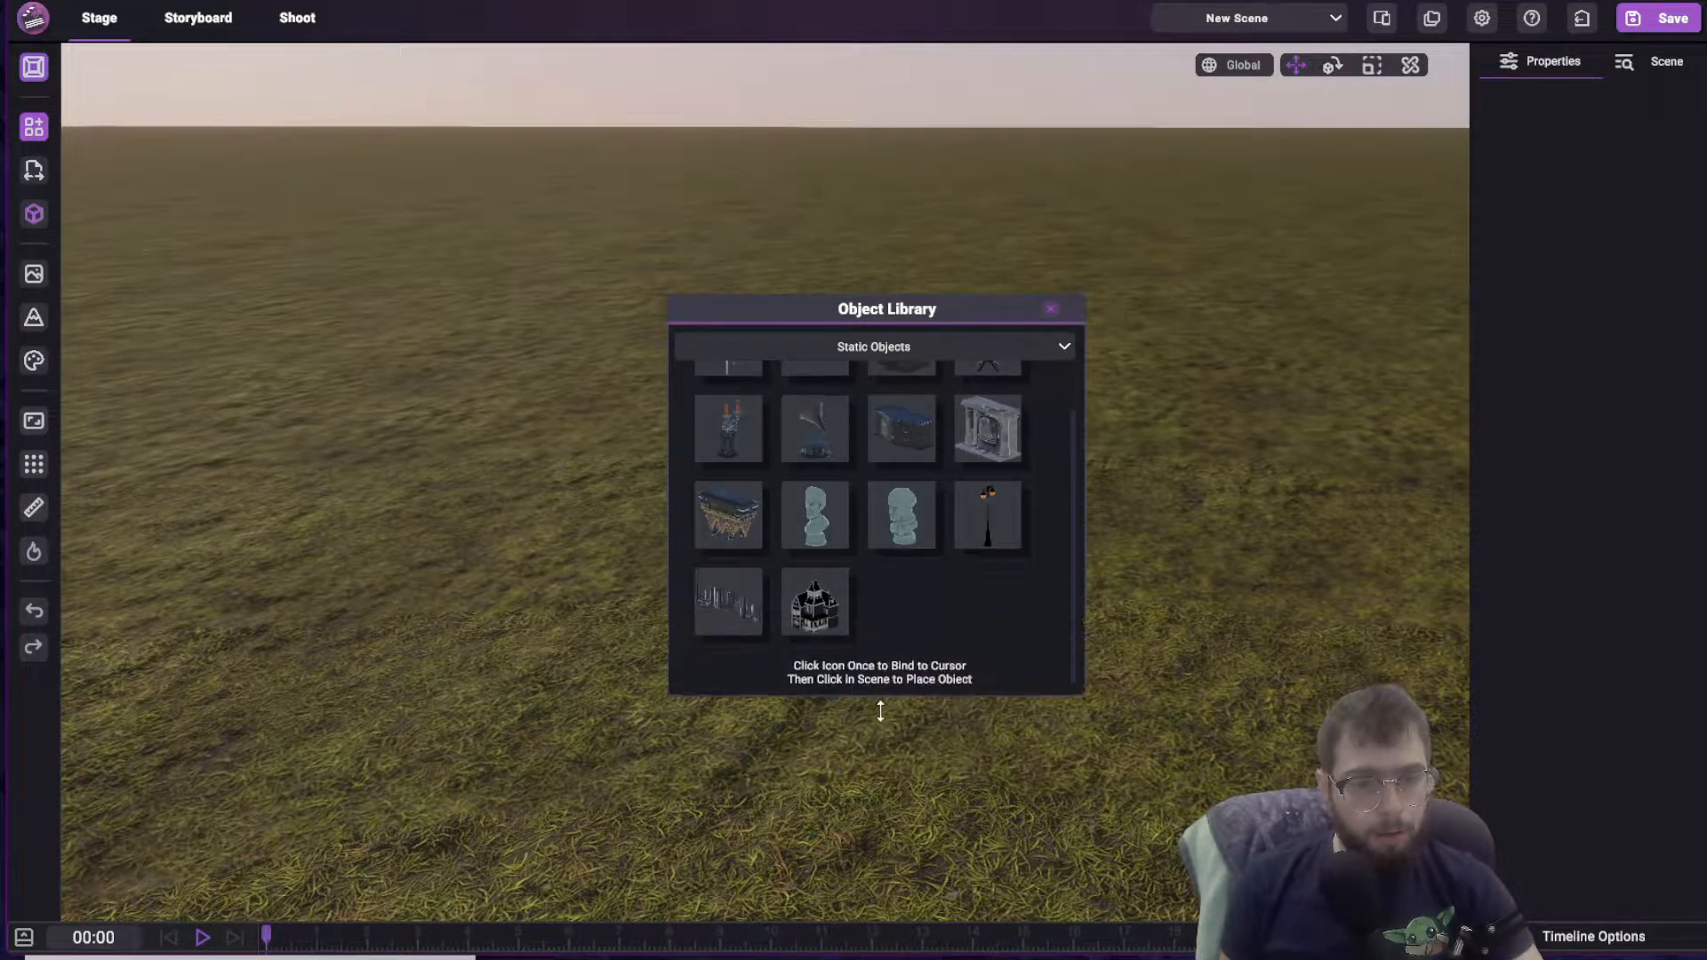
scroll(884, 604, up, 2)
scroll(850, 601, down, 1)
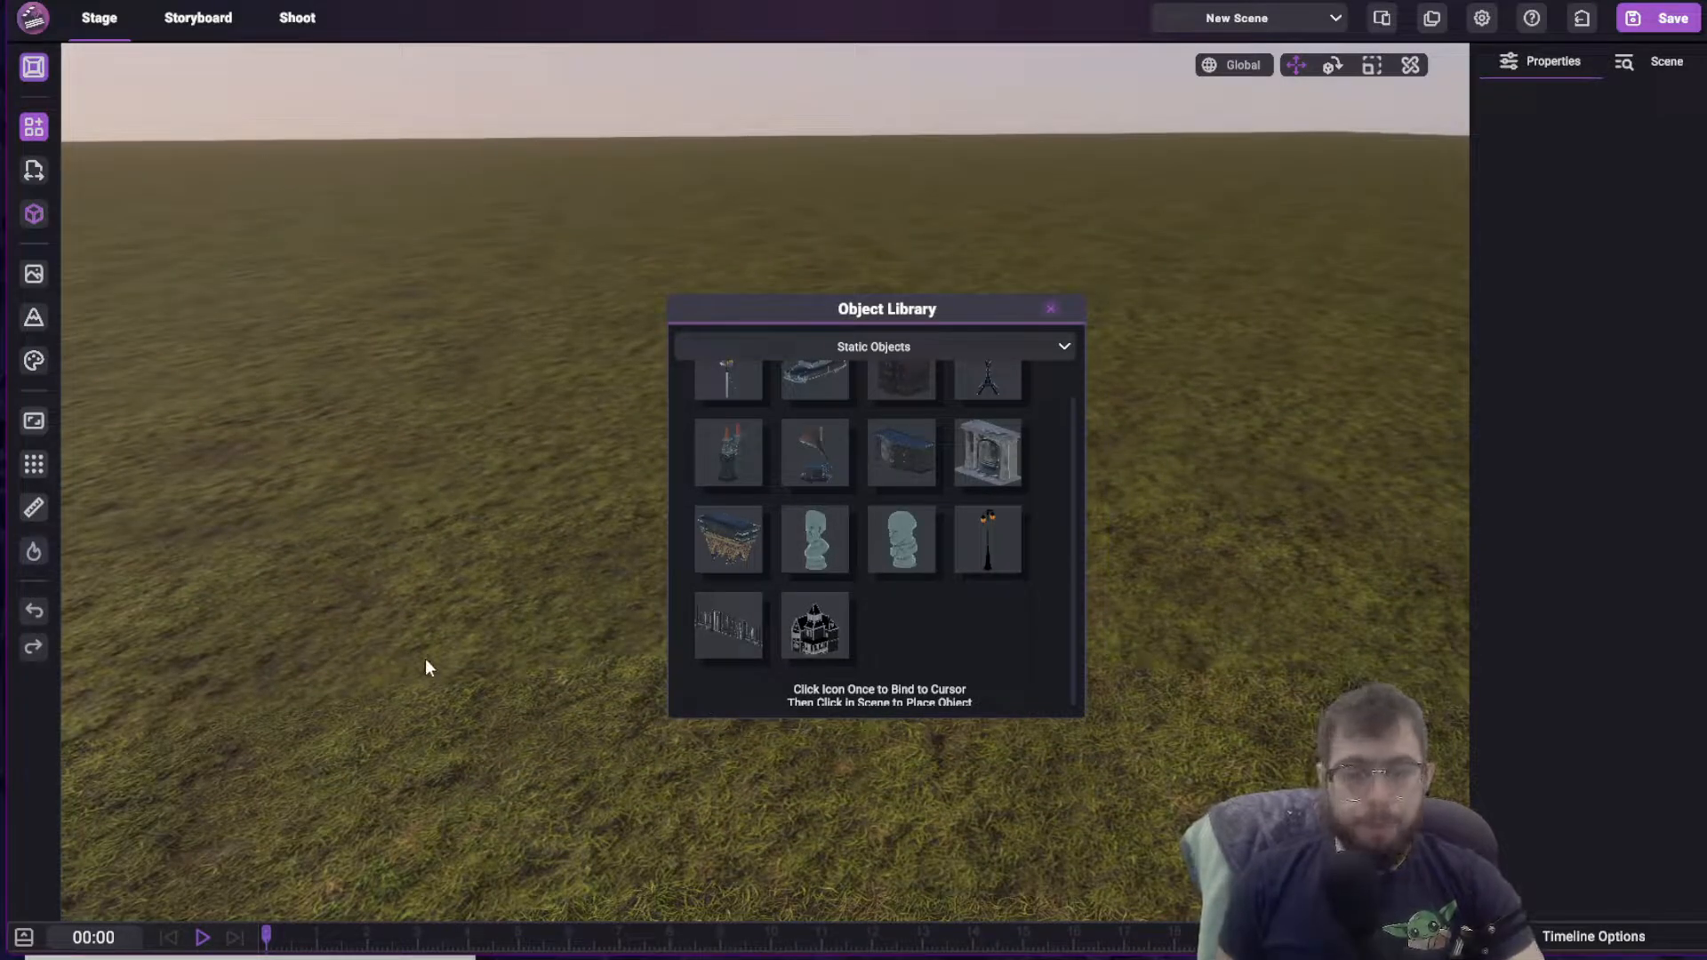
Place the Cadillac sedan from the object library on the grass and move the library window clear of it
right_drag(425, 658, 457, 567)
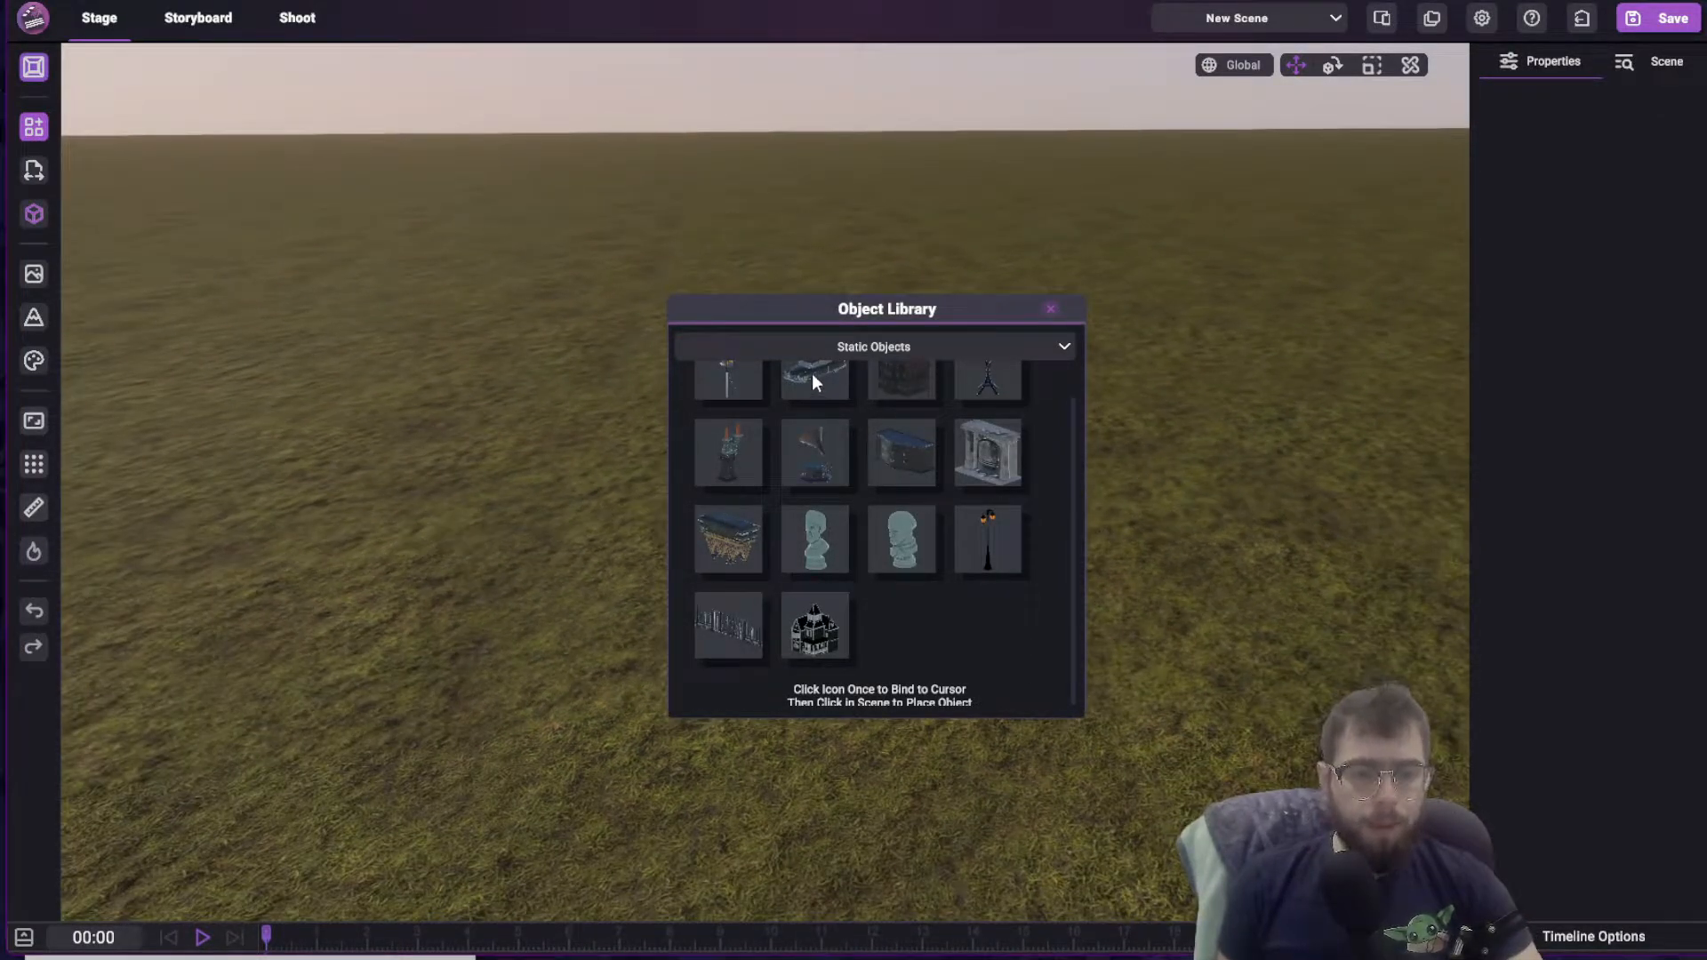
scroll(455, 587, down, 3)
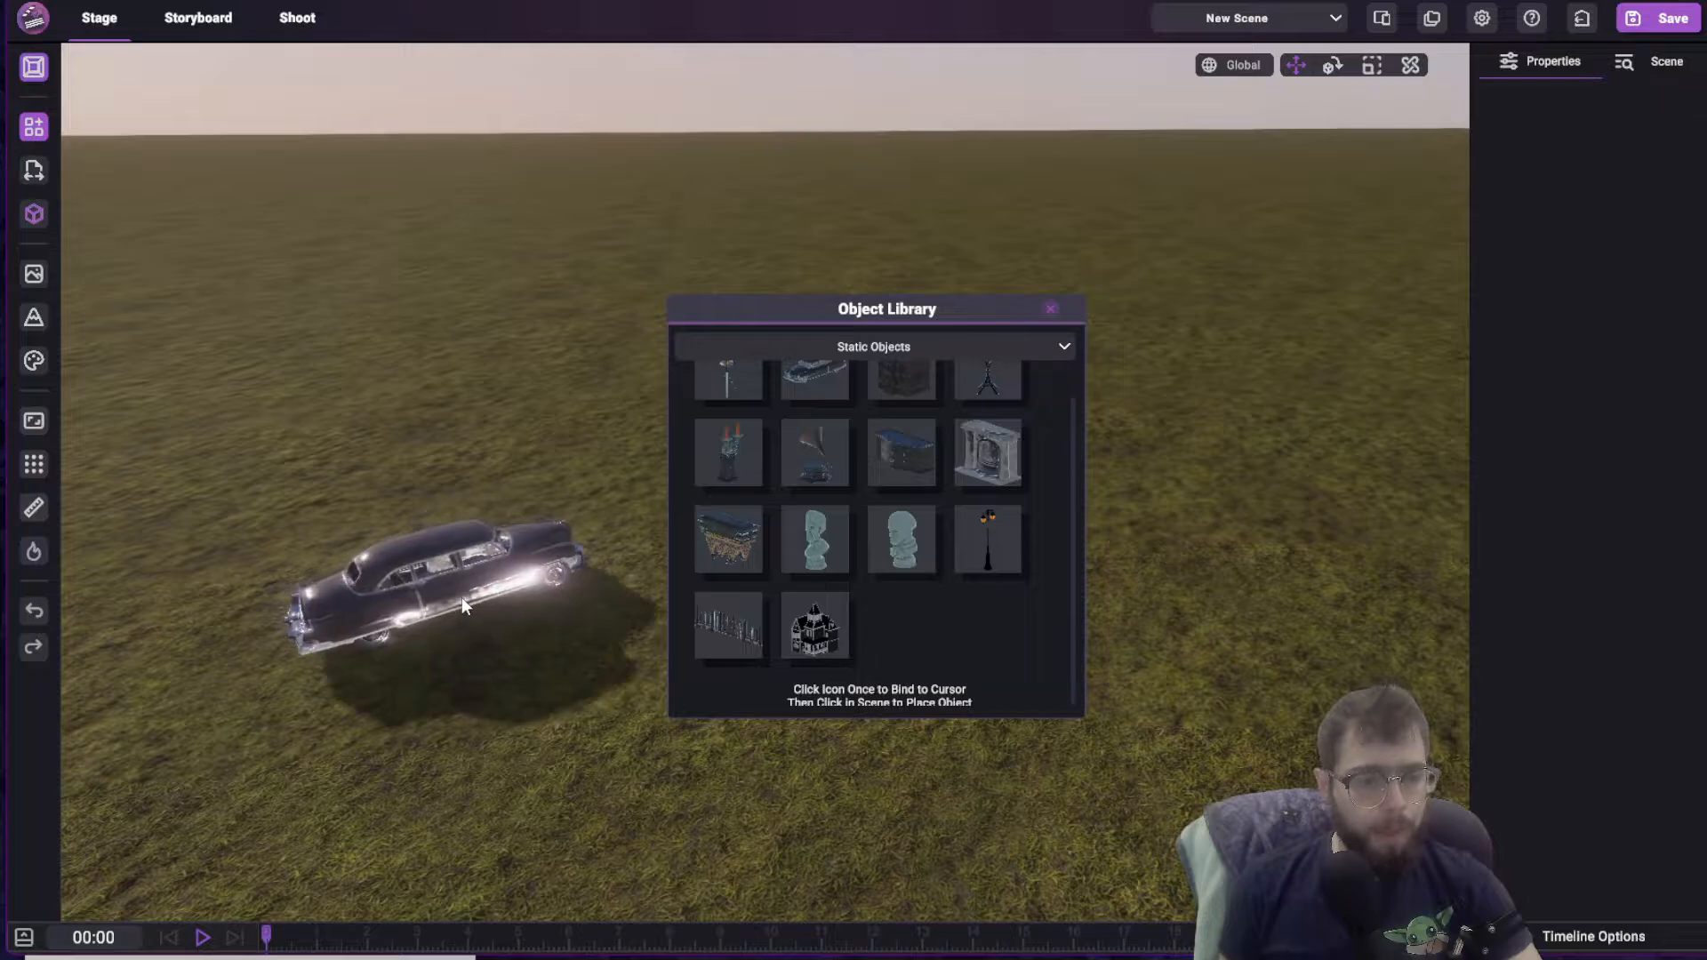
click(461, 596)
right_drag(538, 425, 324, 402)
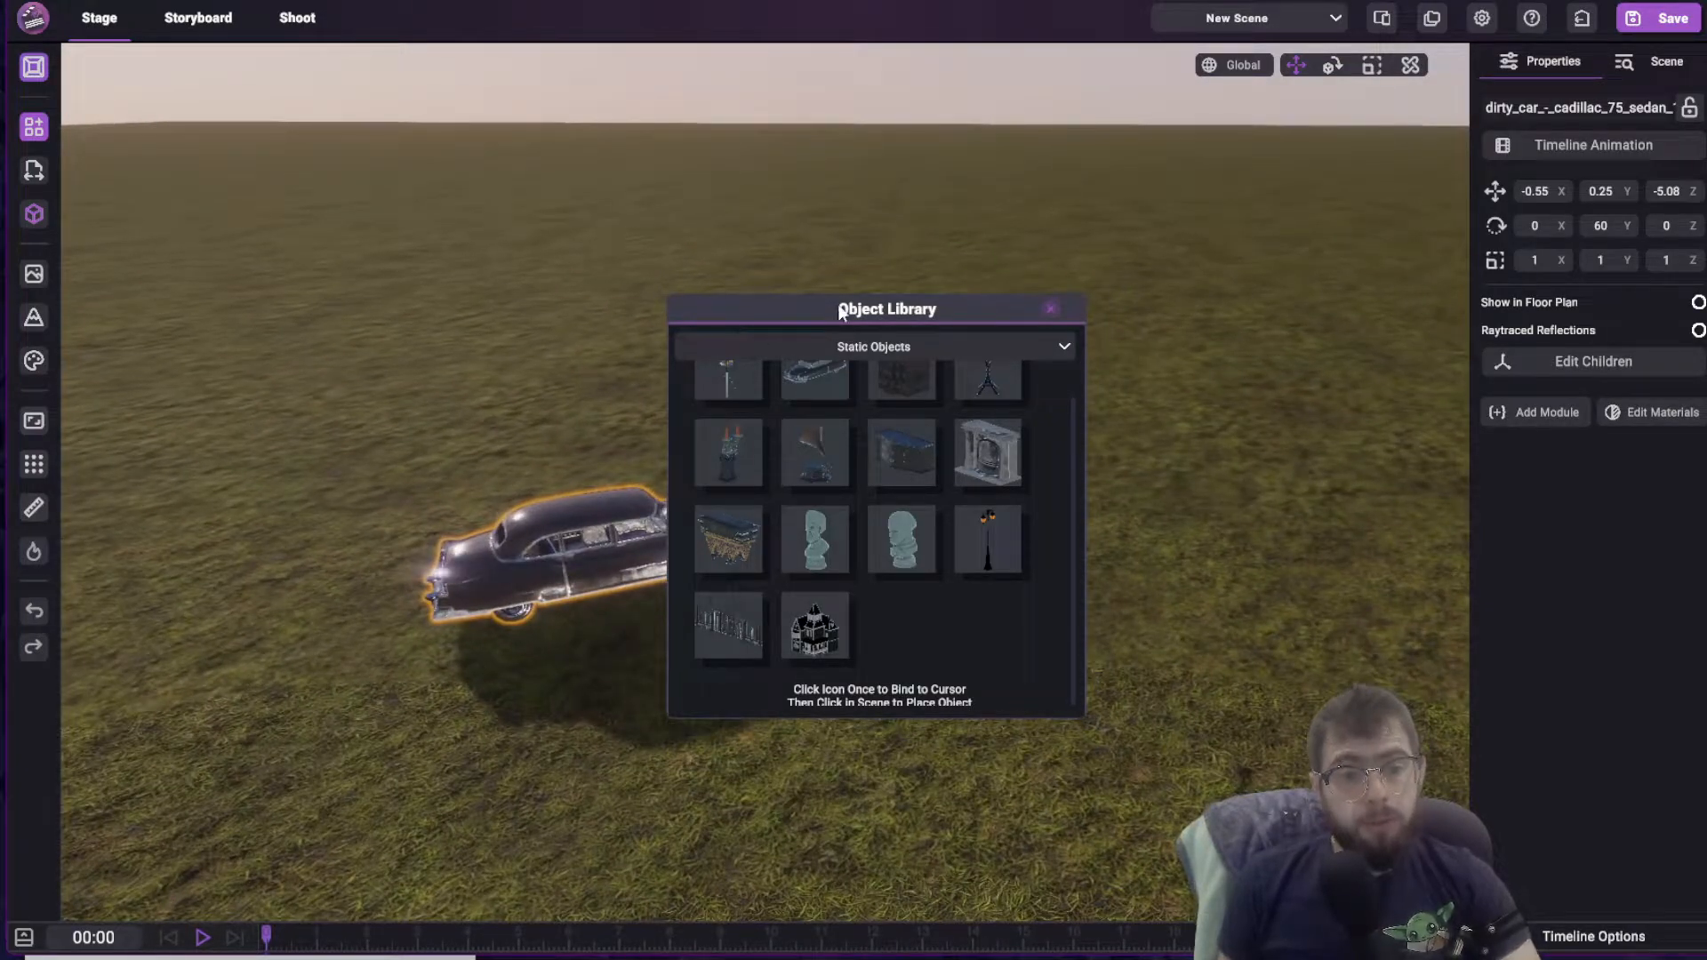
drag(840, 311, 1009, 305)
right_drag(534, 636, 355, 624)
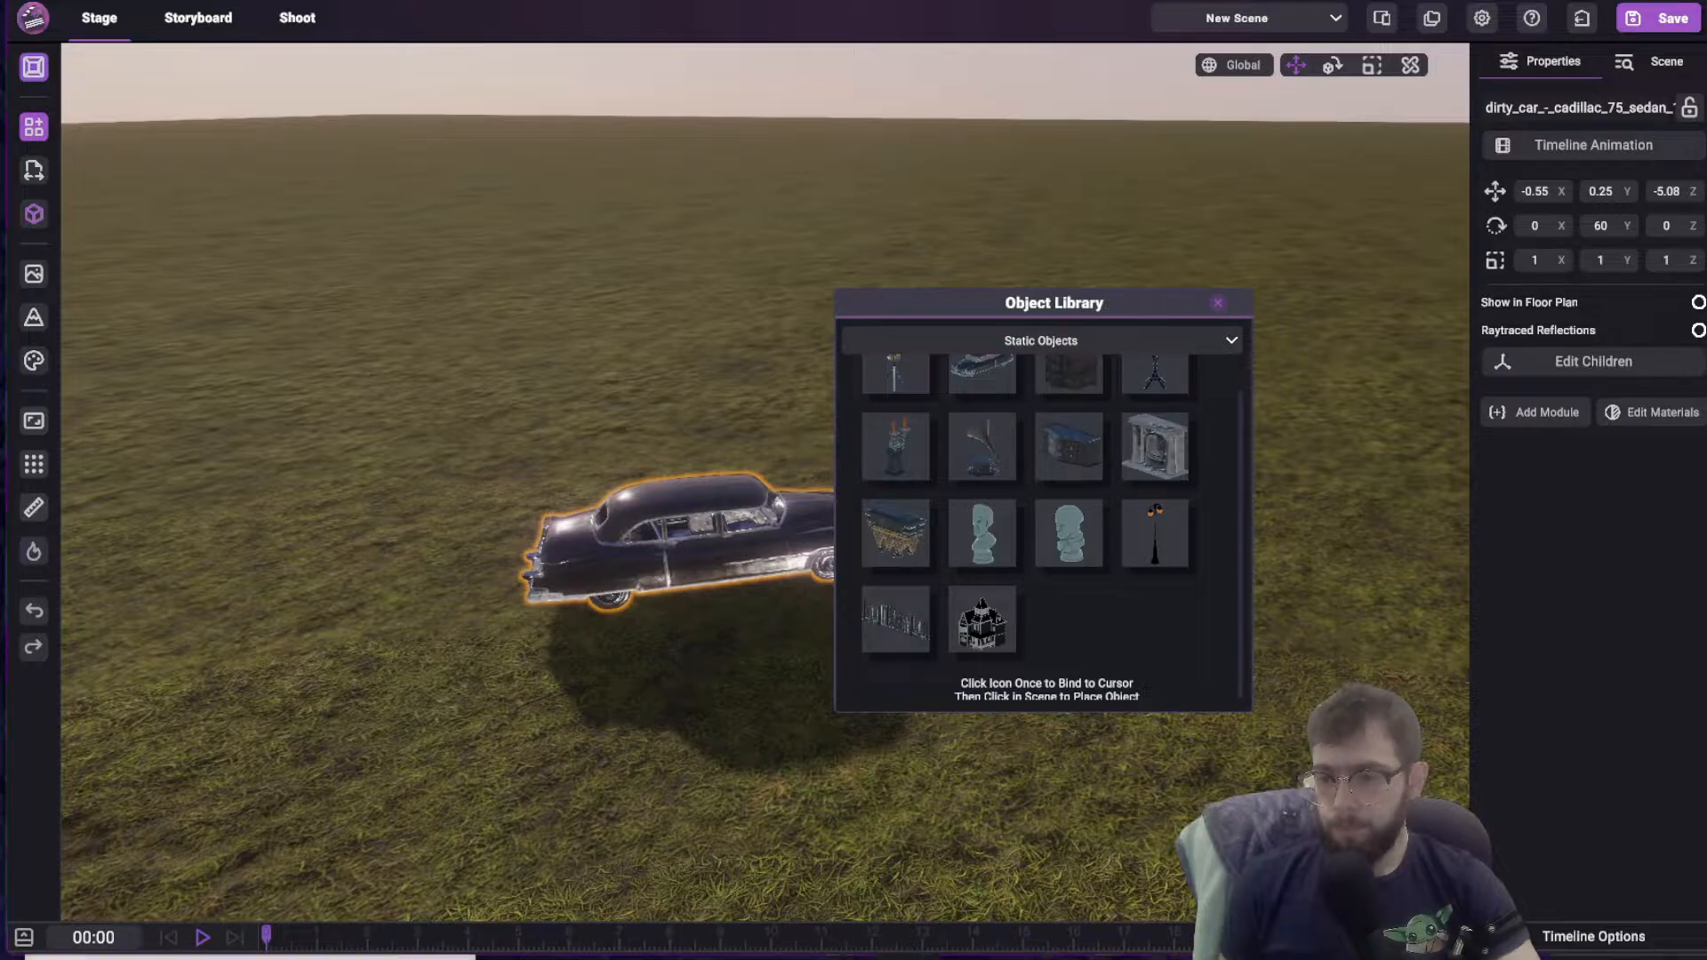
drag(1166, 339, 1528, 435)
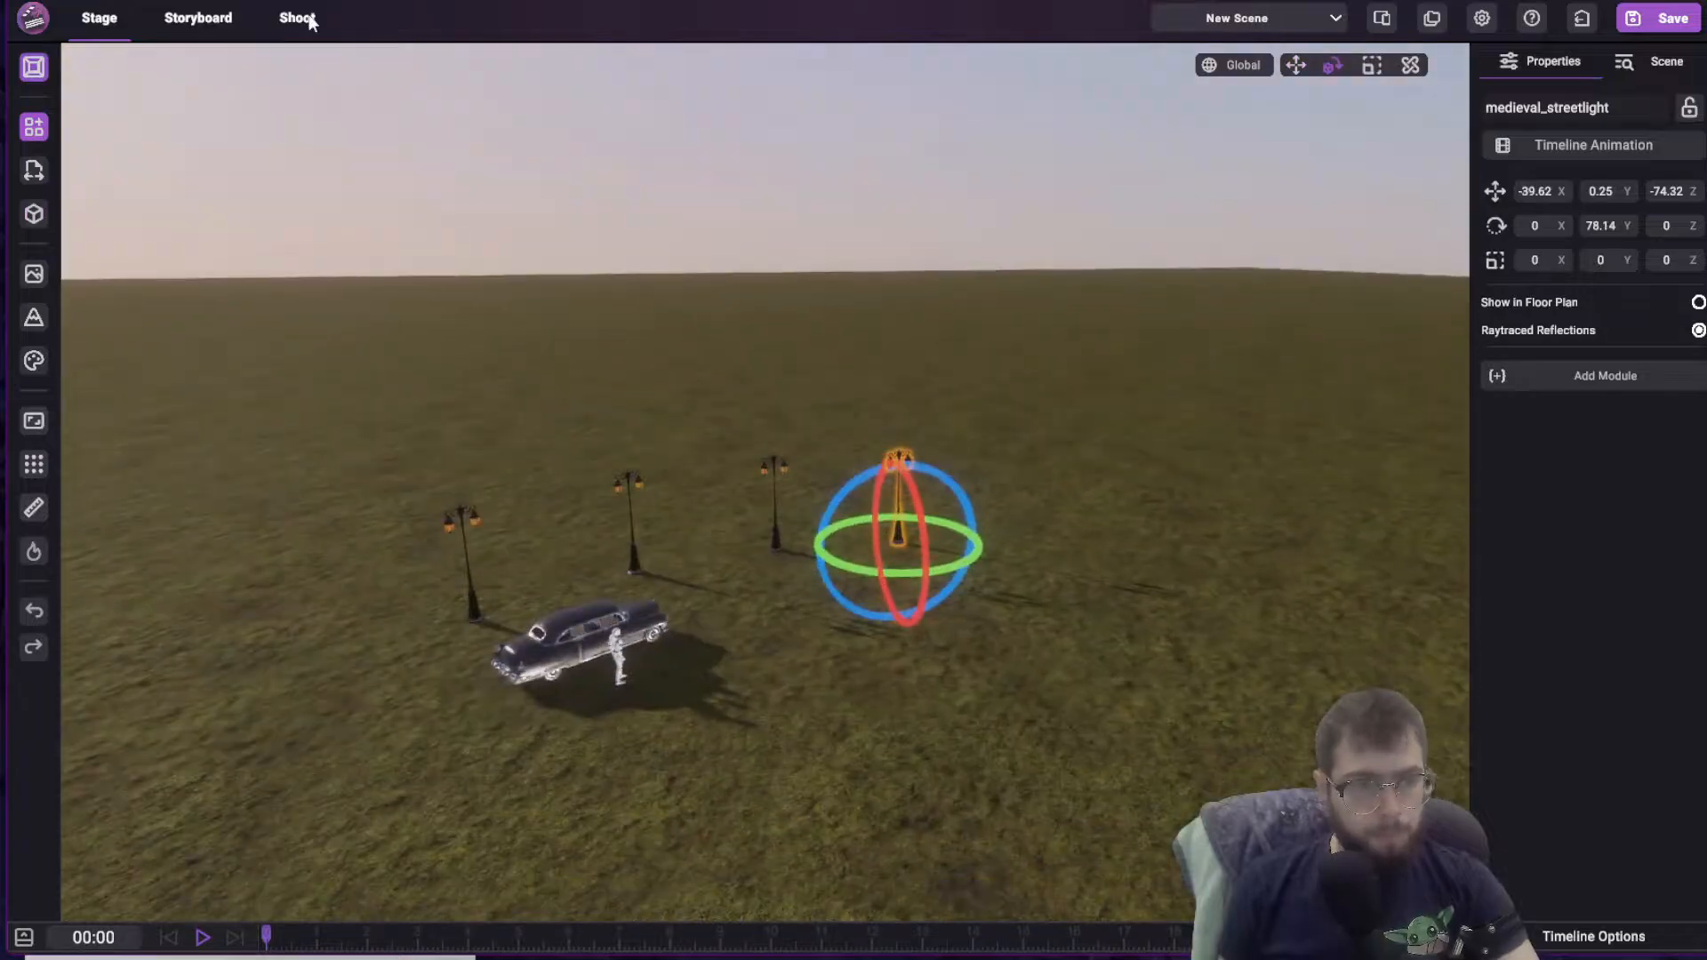
Preview the car, figure, streetlights and hills through the shooting camera, and return to the stage
click(608, 677)
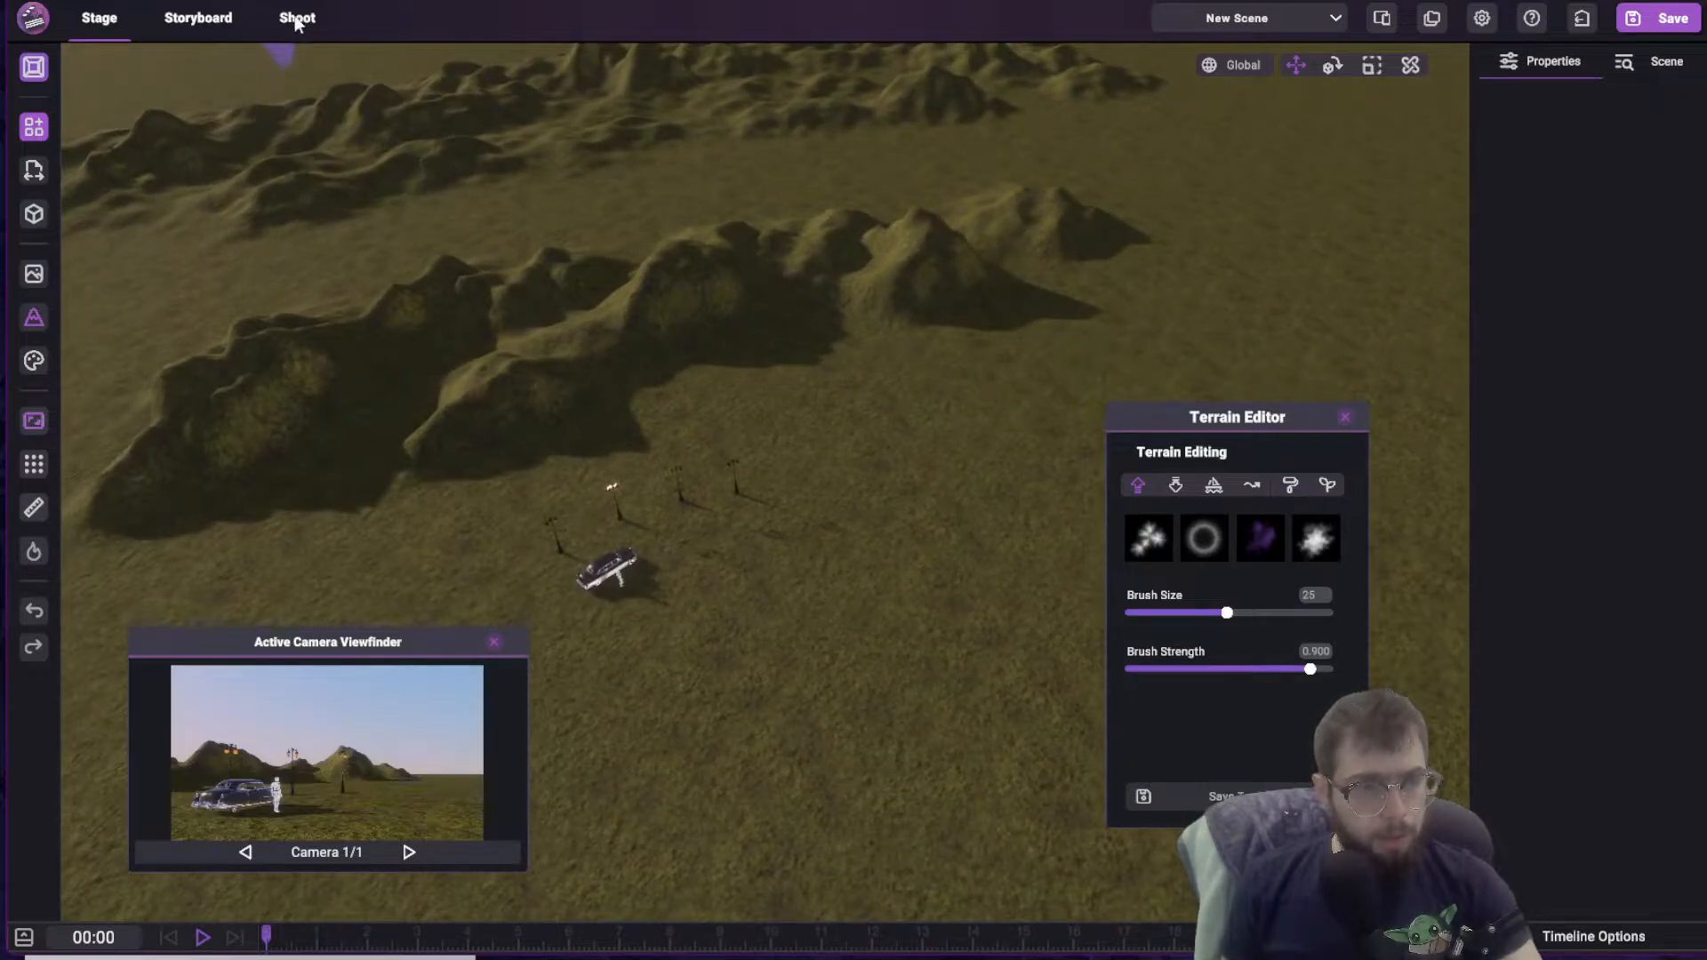
click(297, 18)
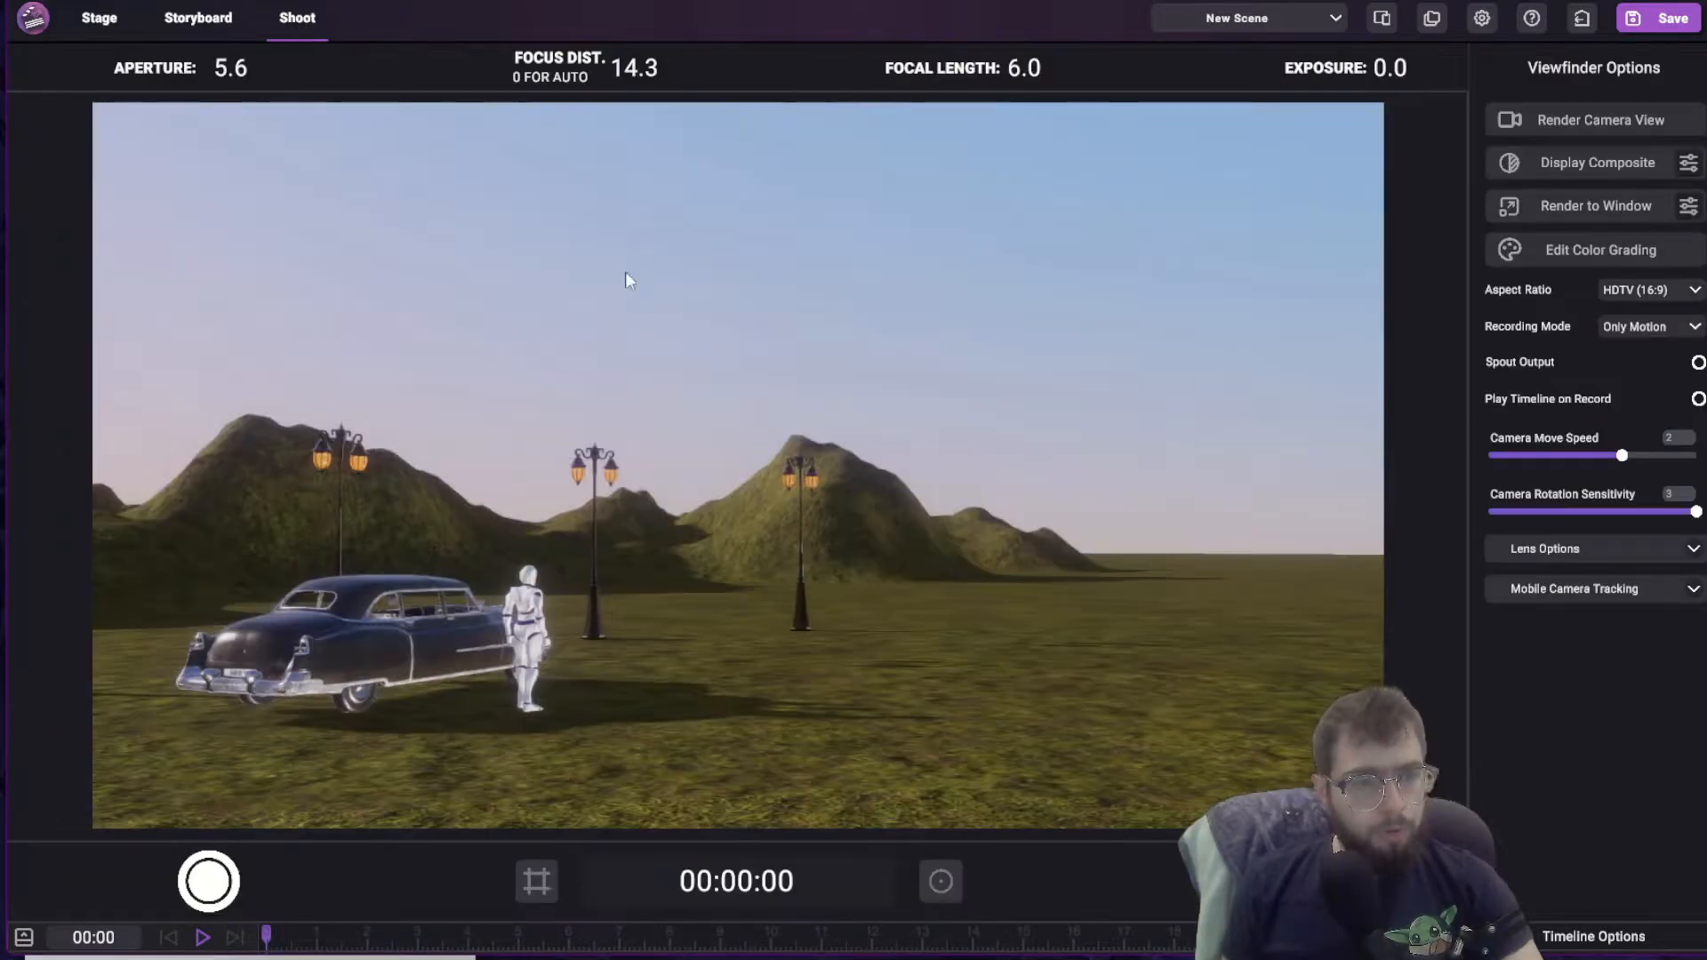
click(100, 27)
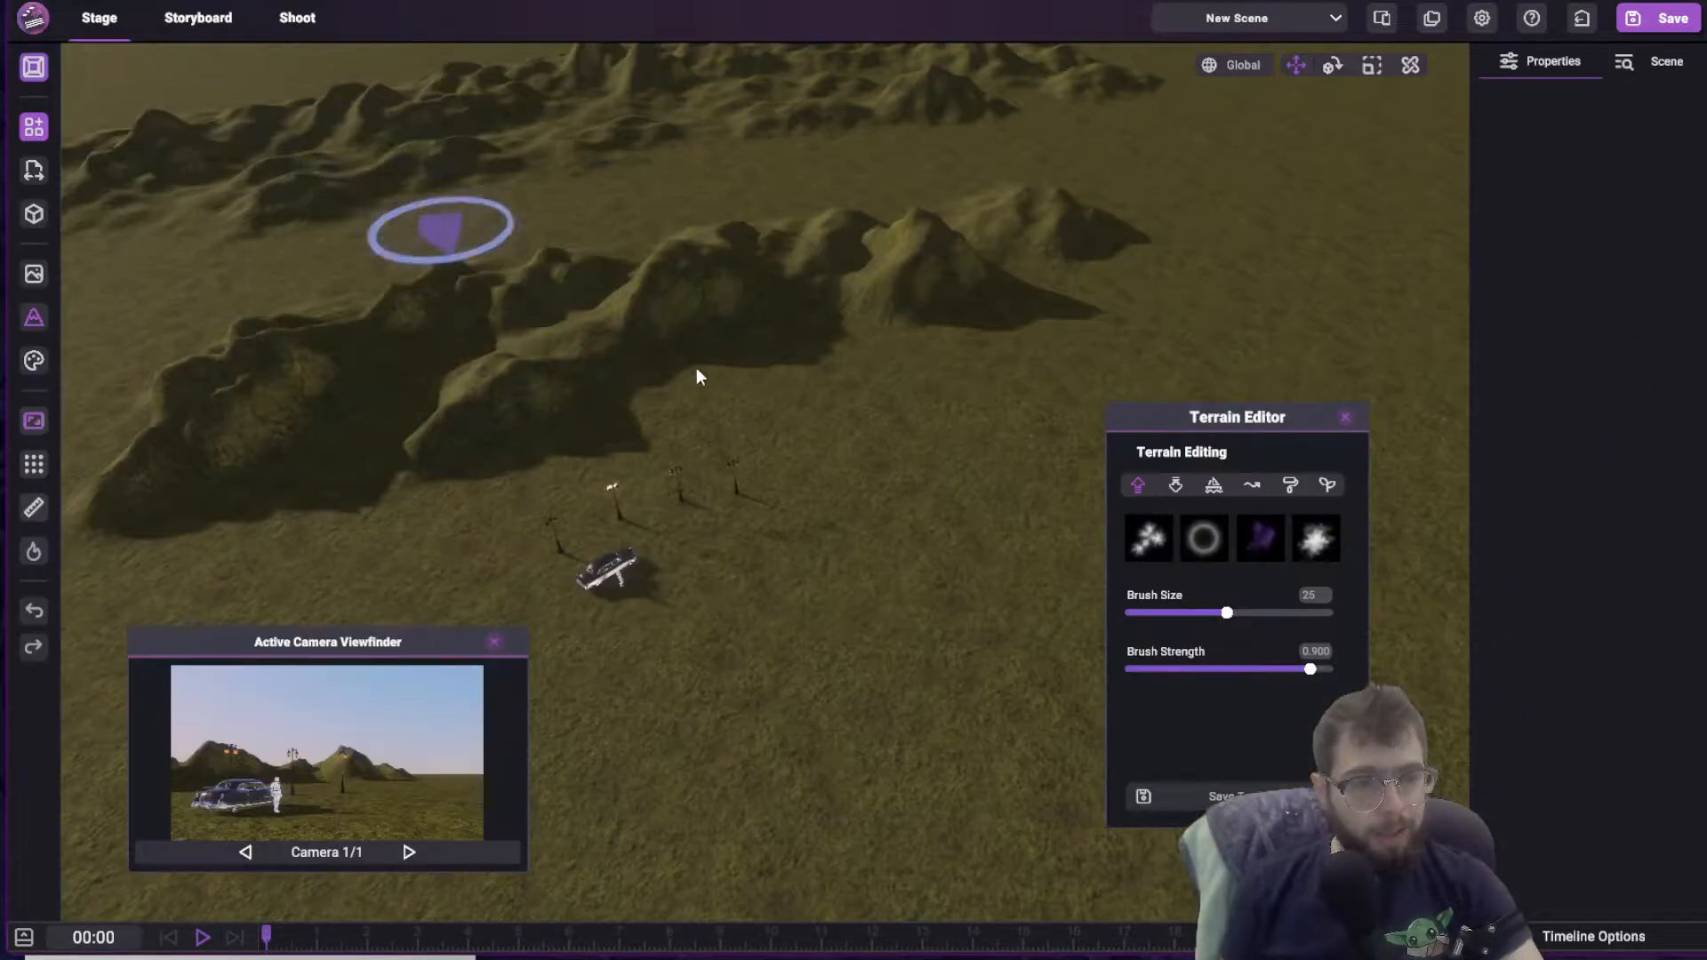
Raise more hills to extend the ridge at its open end, and check the result through the shooting camera
scroll(880, 338, down, 3)
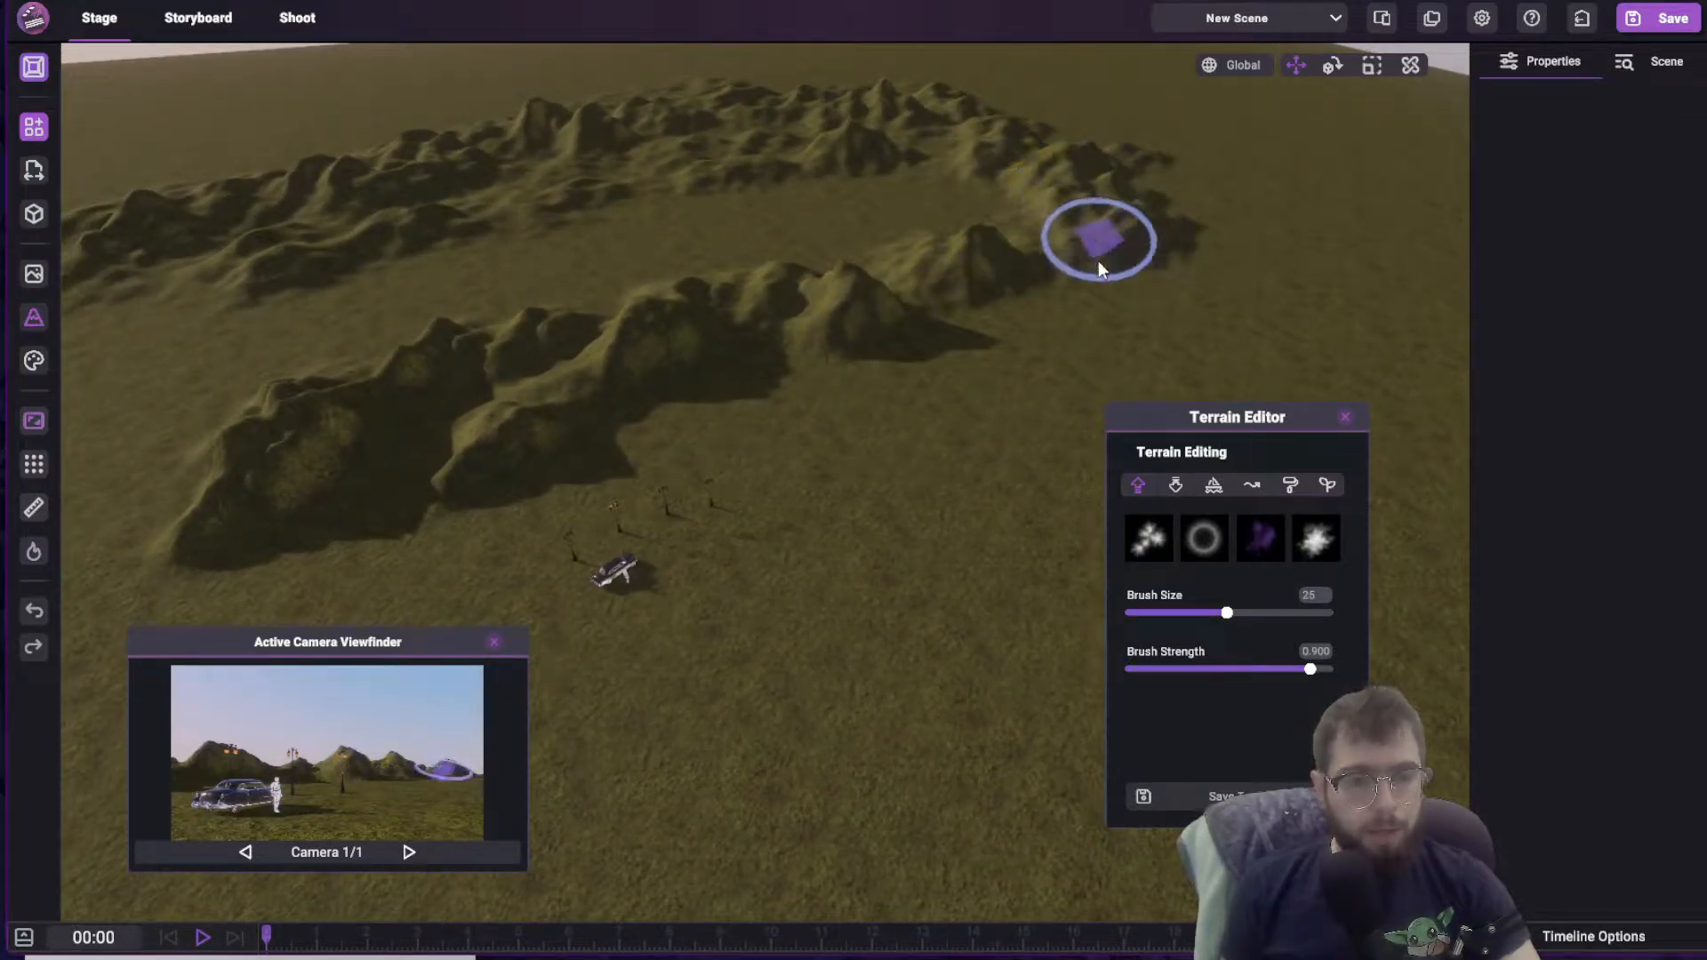
drag(1209, 304, 1143, 288)
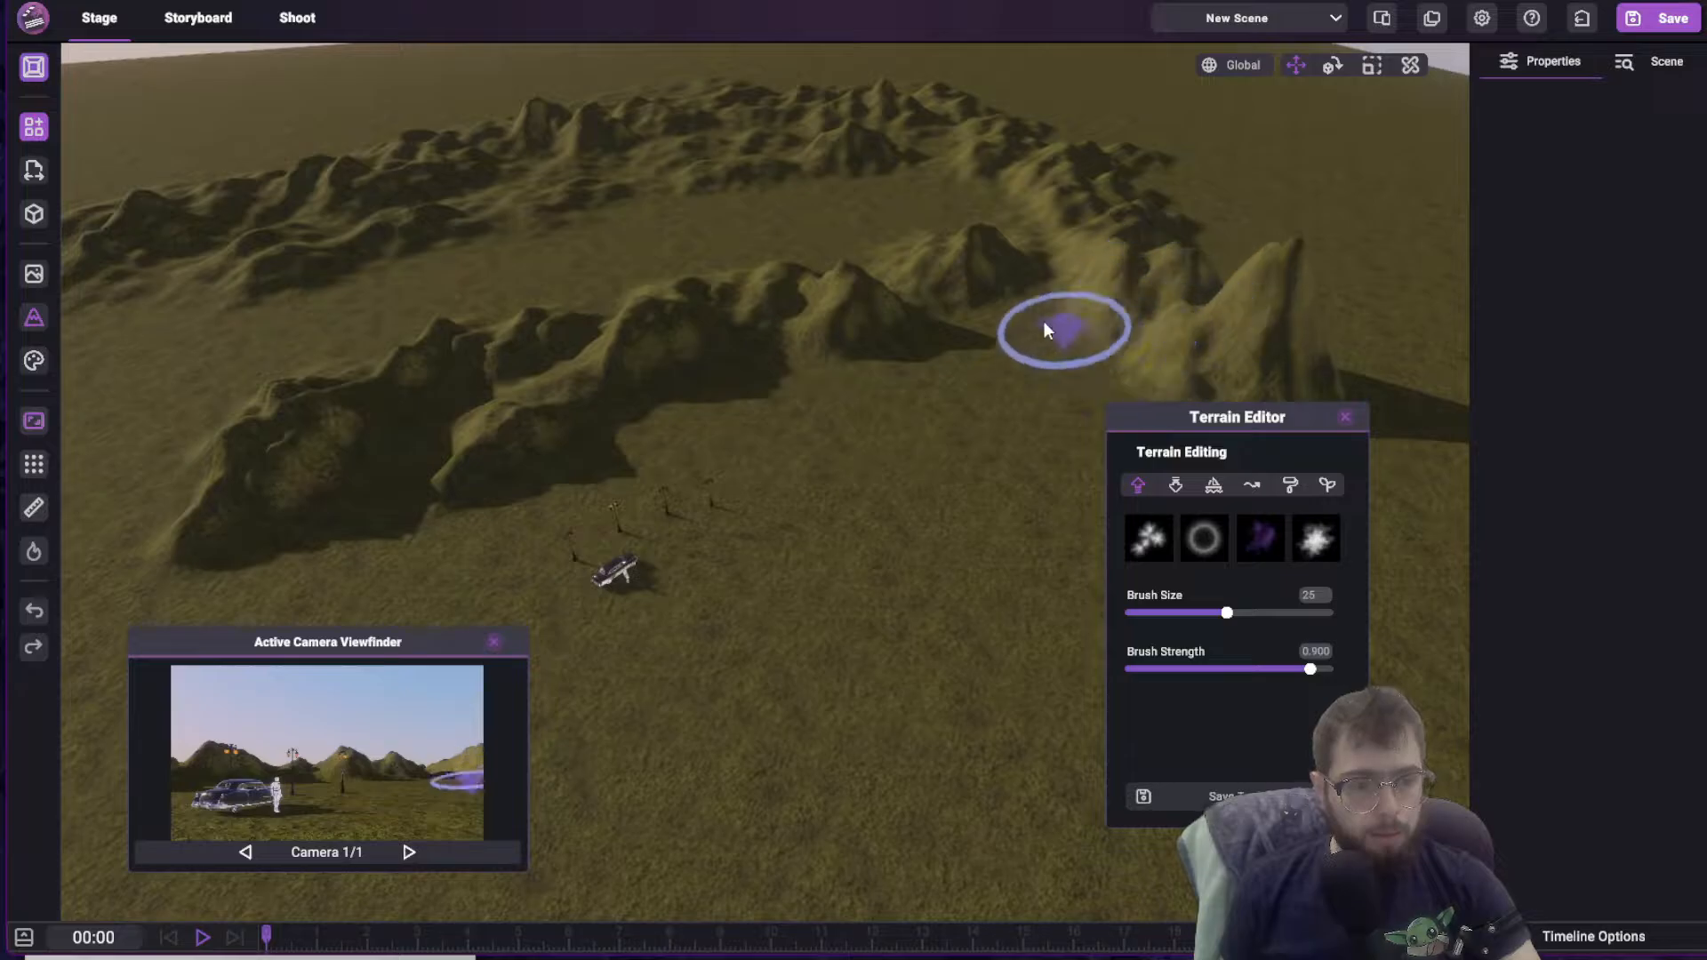
drag(1043, 329, 1047, 377)
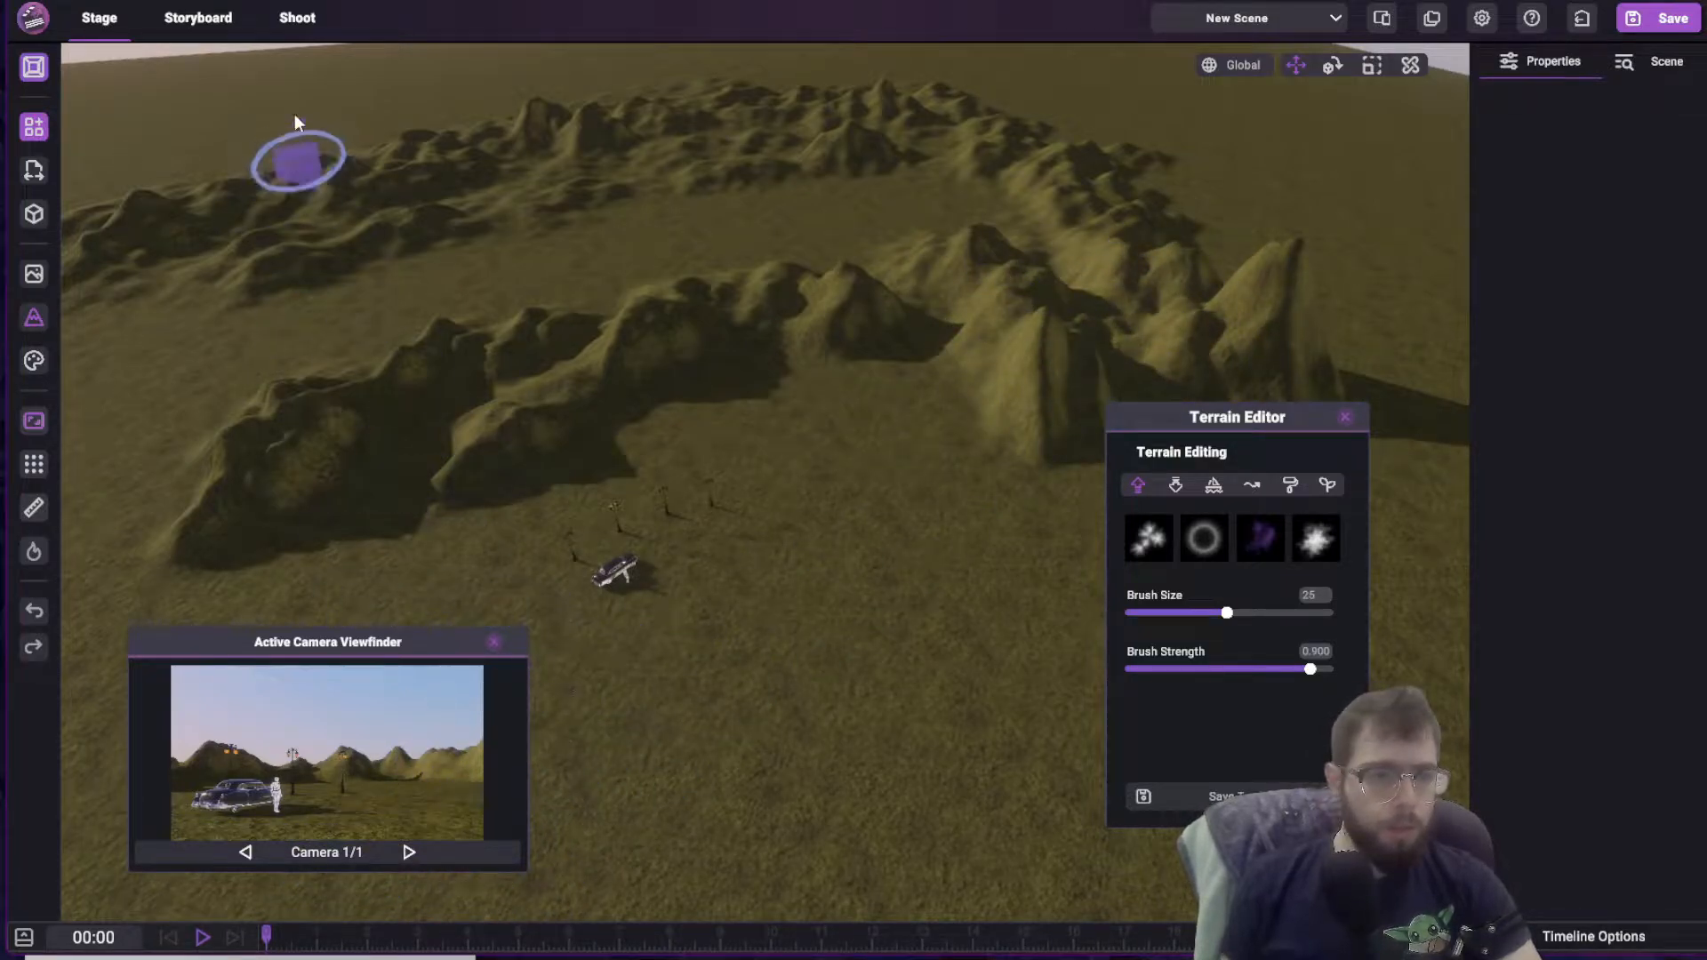
click(297, 18)
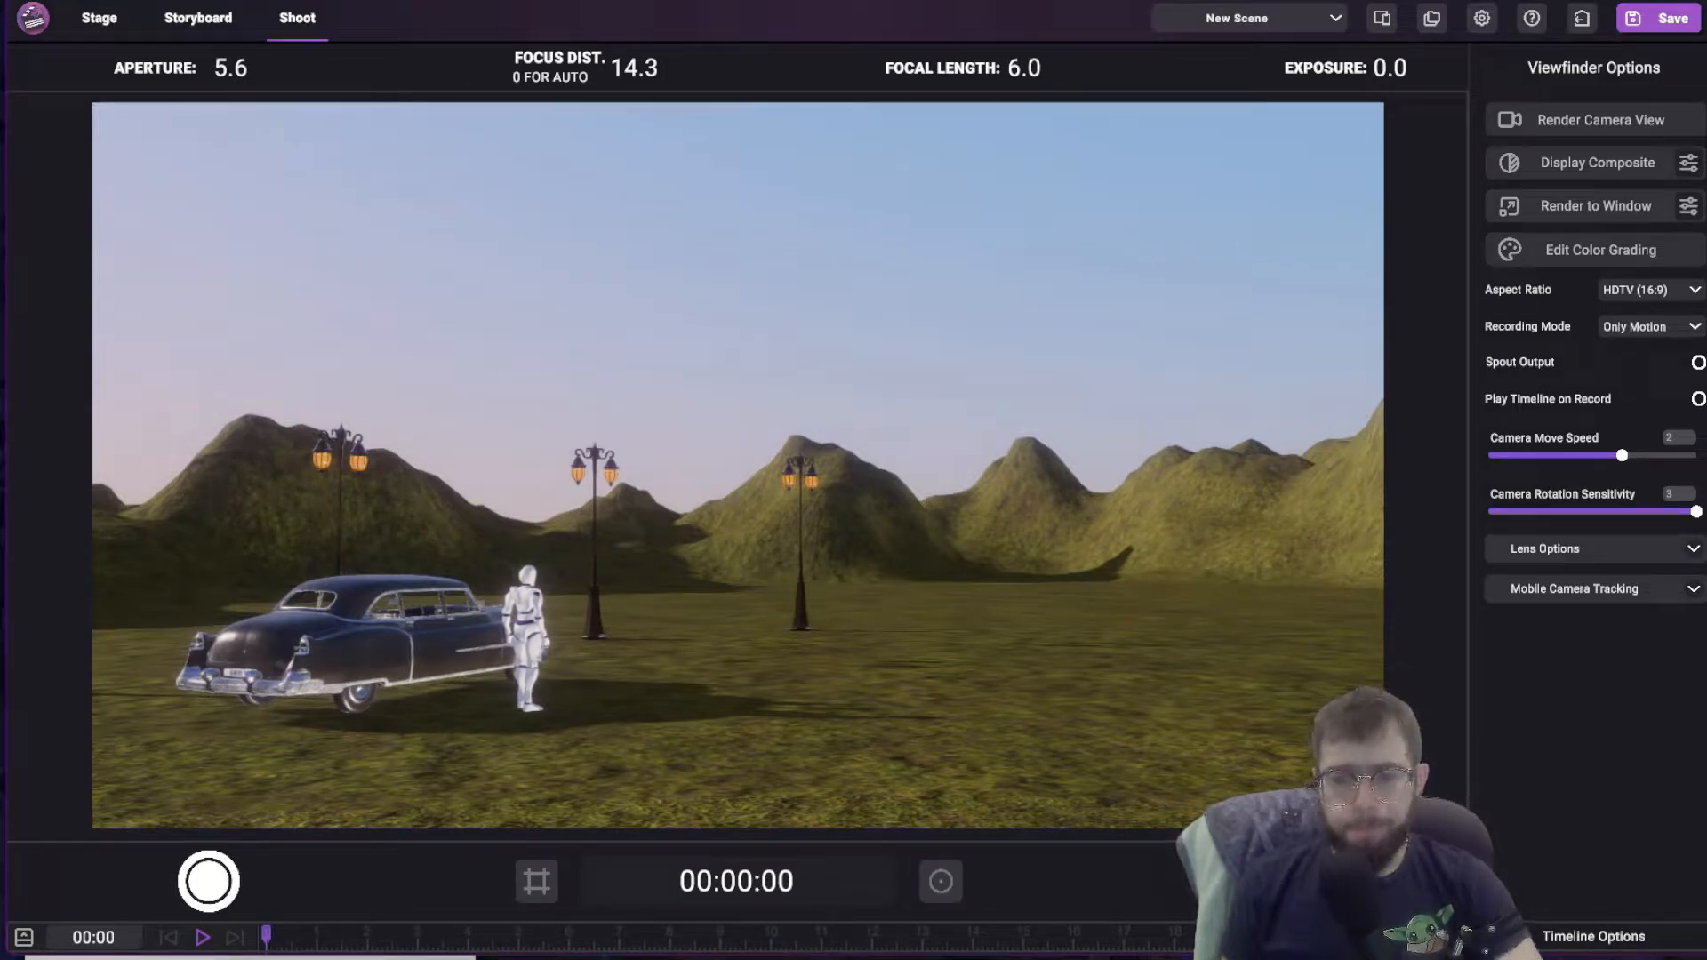
click(89, 19)
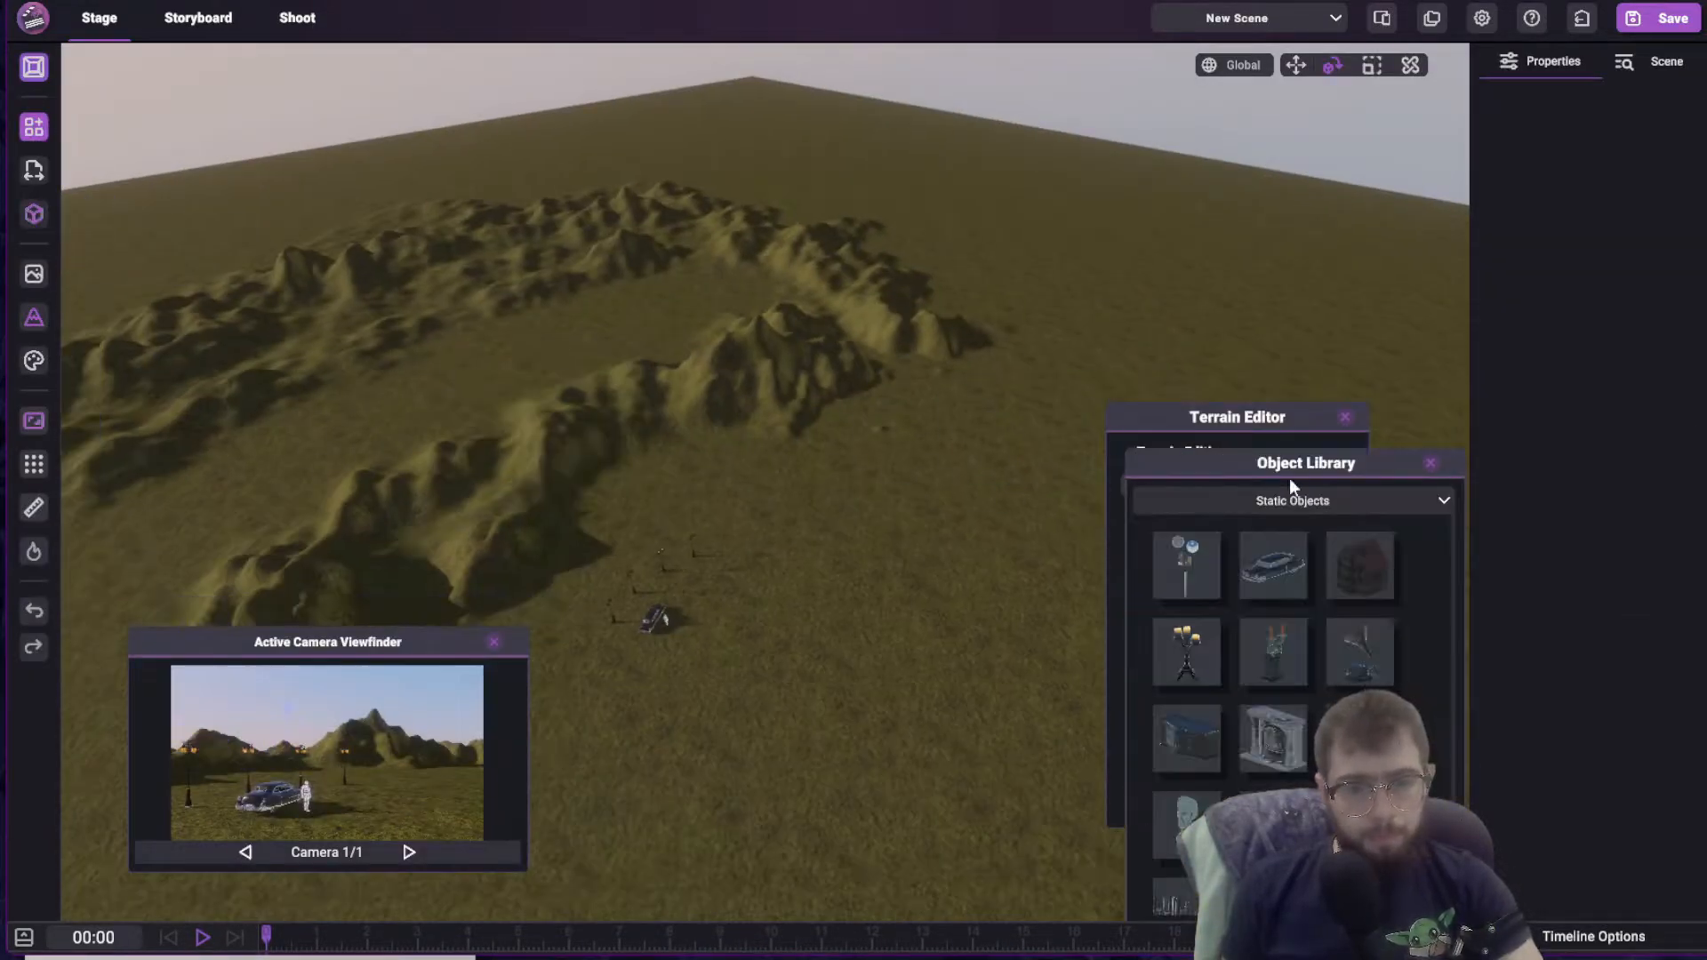
Place the dark brown building and victorian_house from the object library on the open ground beyond the car
drag(1363, 547, 956, 520)
drag(978, 556, 1086, 487)
scroll(1277, 623, down, 2)
drag(1278, 811, 171, 221)
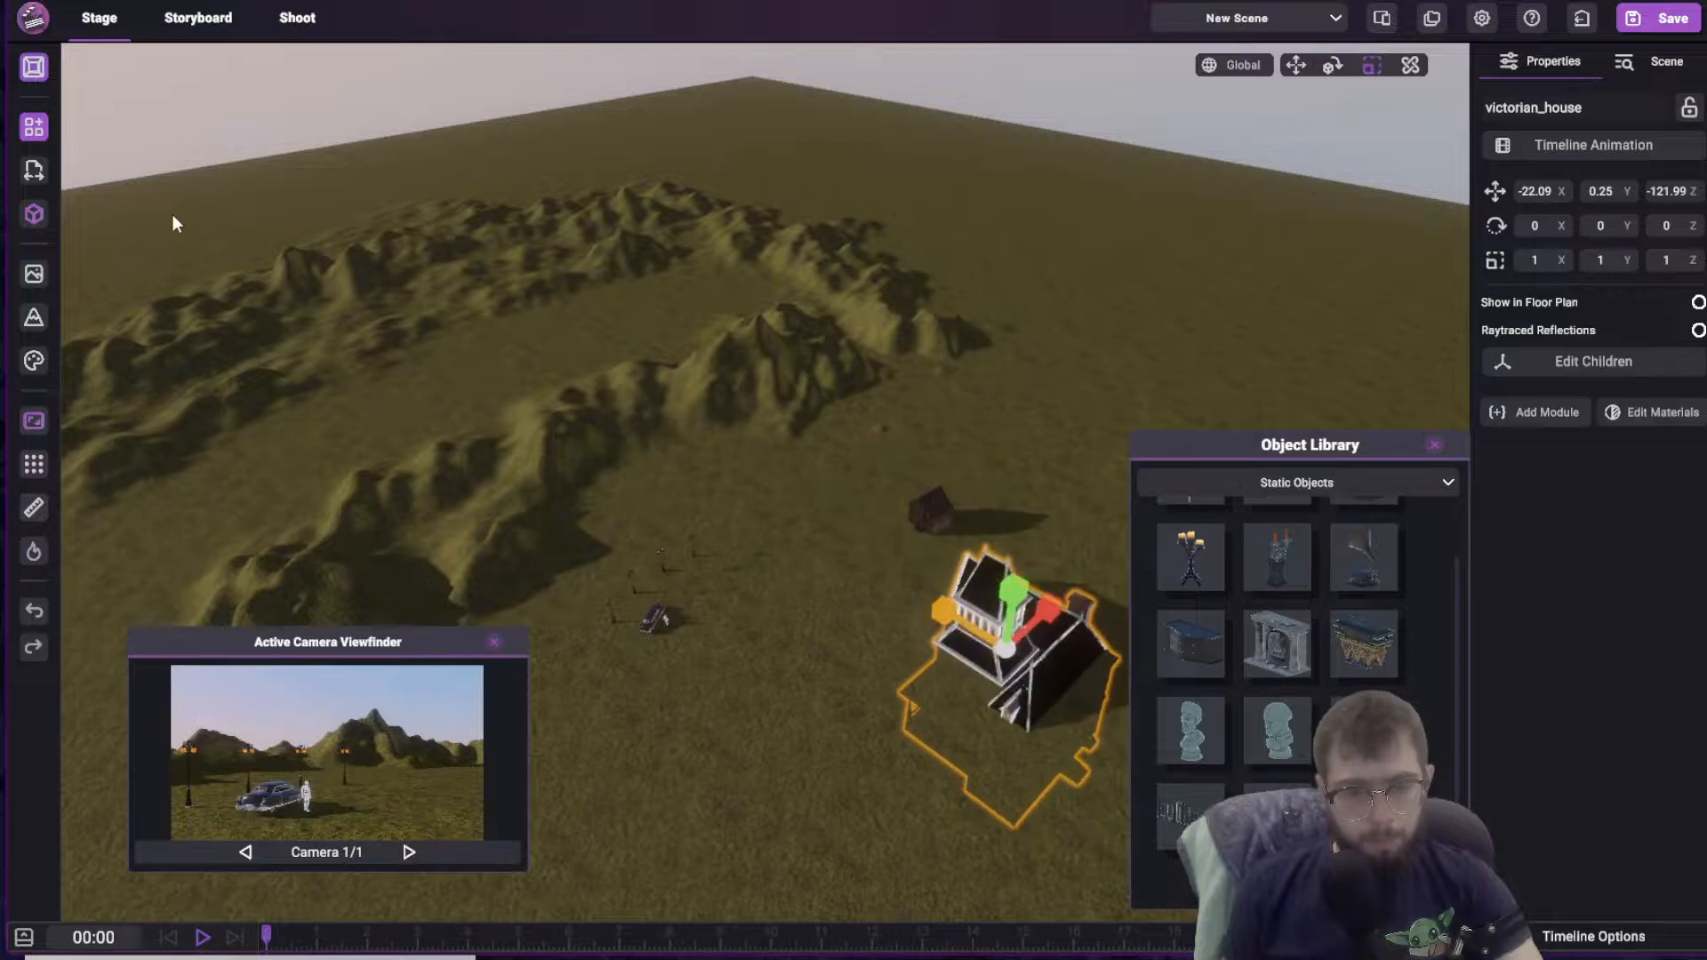
Scale up the victorian_house on the ground beyond the car and rotate it
drag(1032, 586, 1031, 480)
key(e)
drag(1023, 596, 1146, 519)
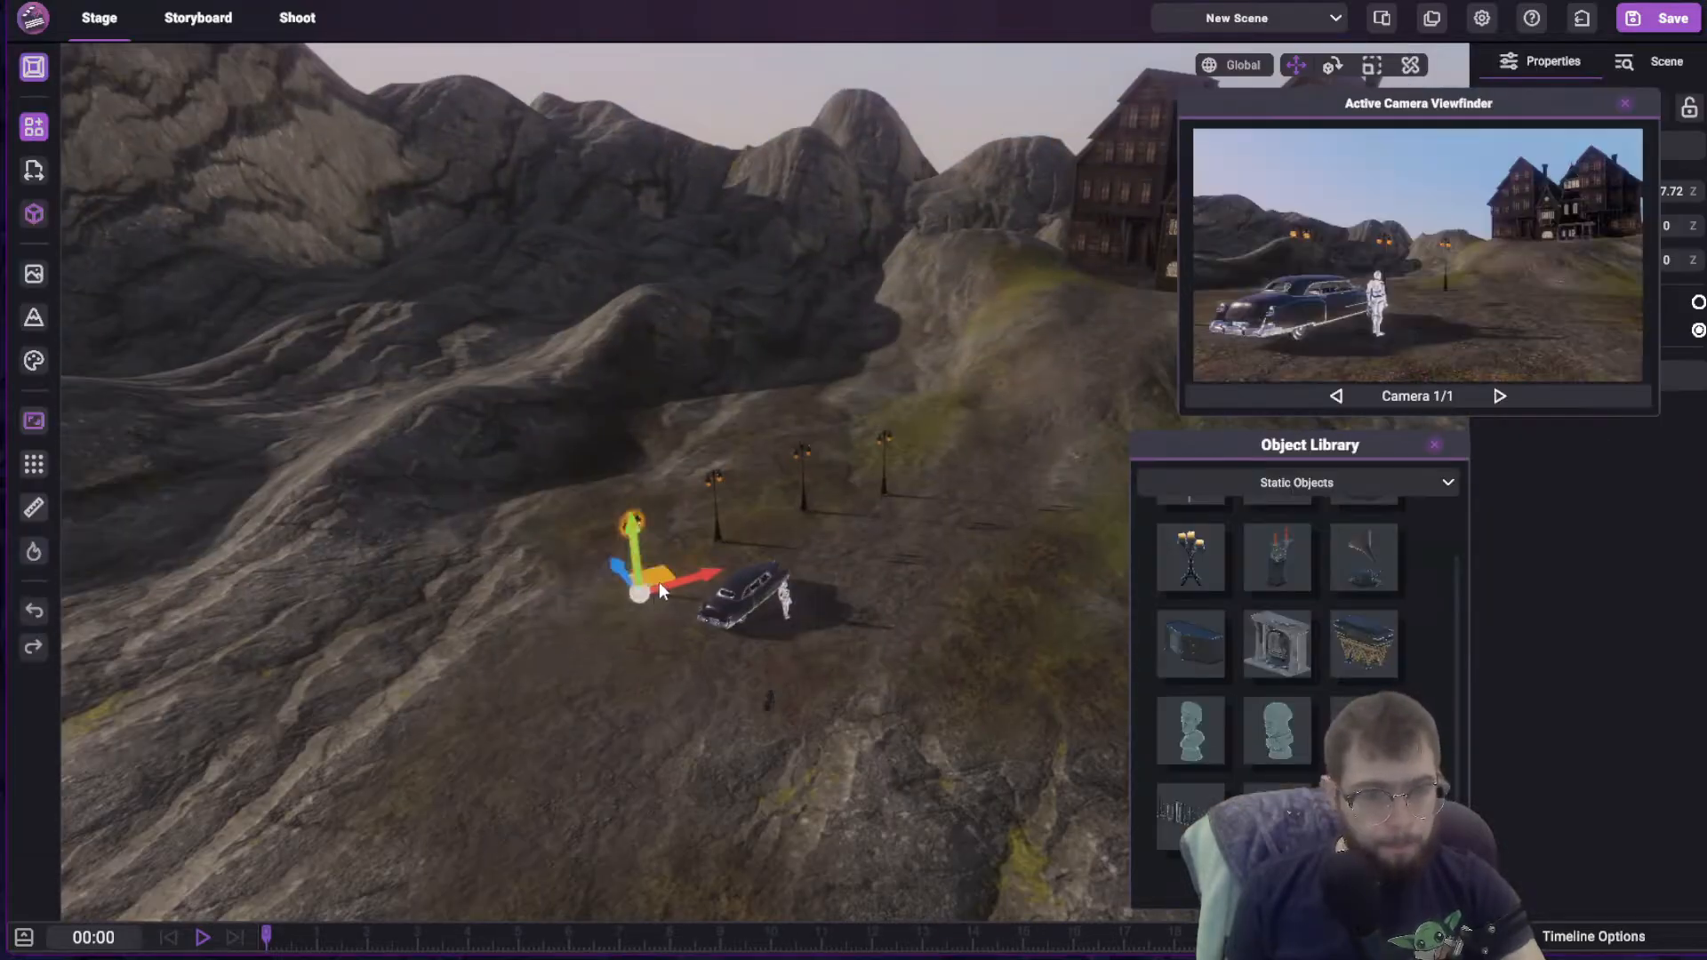
Move one streetlight up onto the slope toward the mansion and another into the foreground in front of the camera
drag(659, 590, 960, 438)
scroll(960, 439, up, 5)
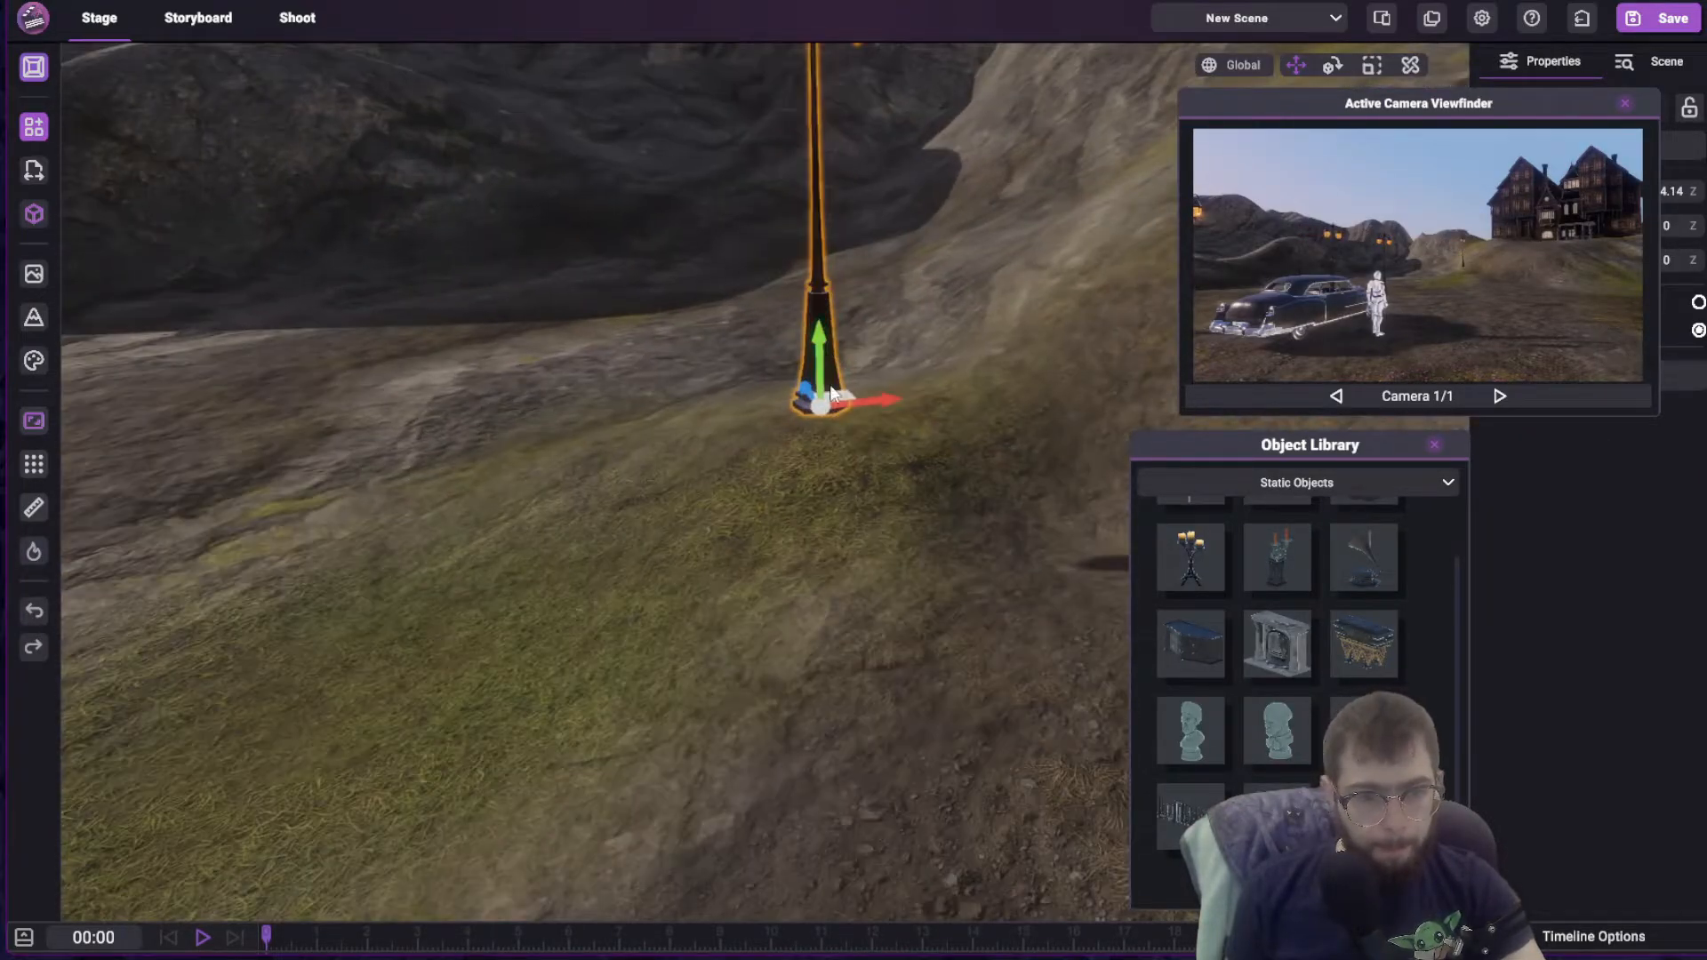
scroll(819, 400, down, 4)
click(978, 533)
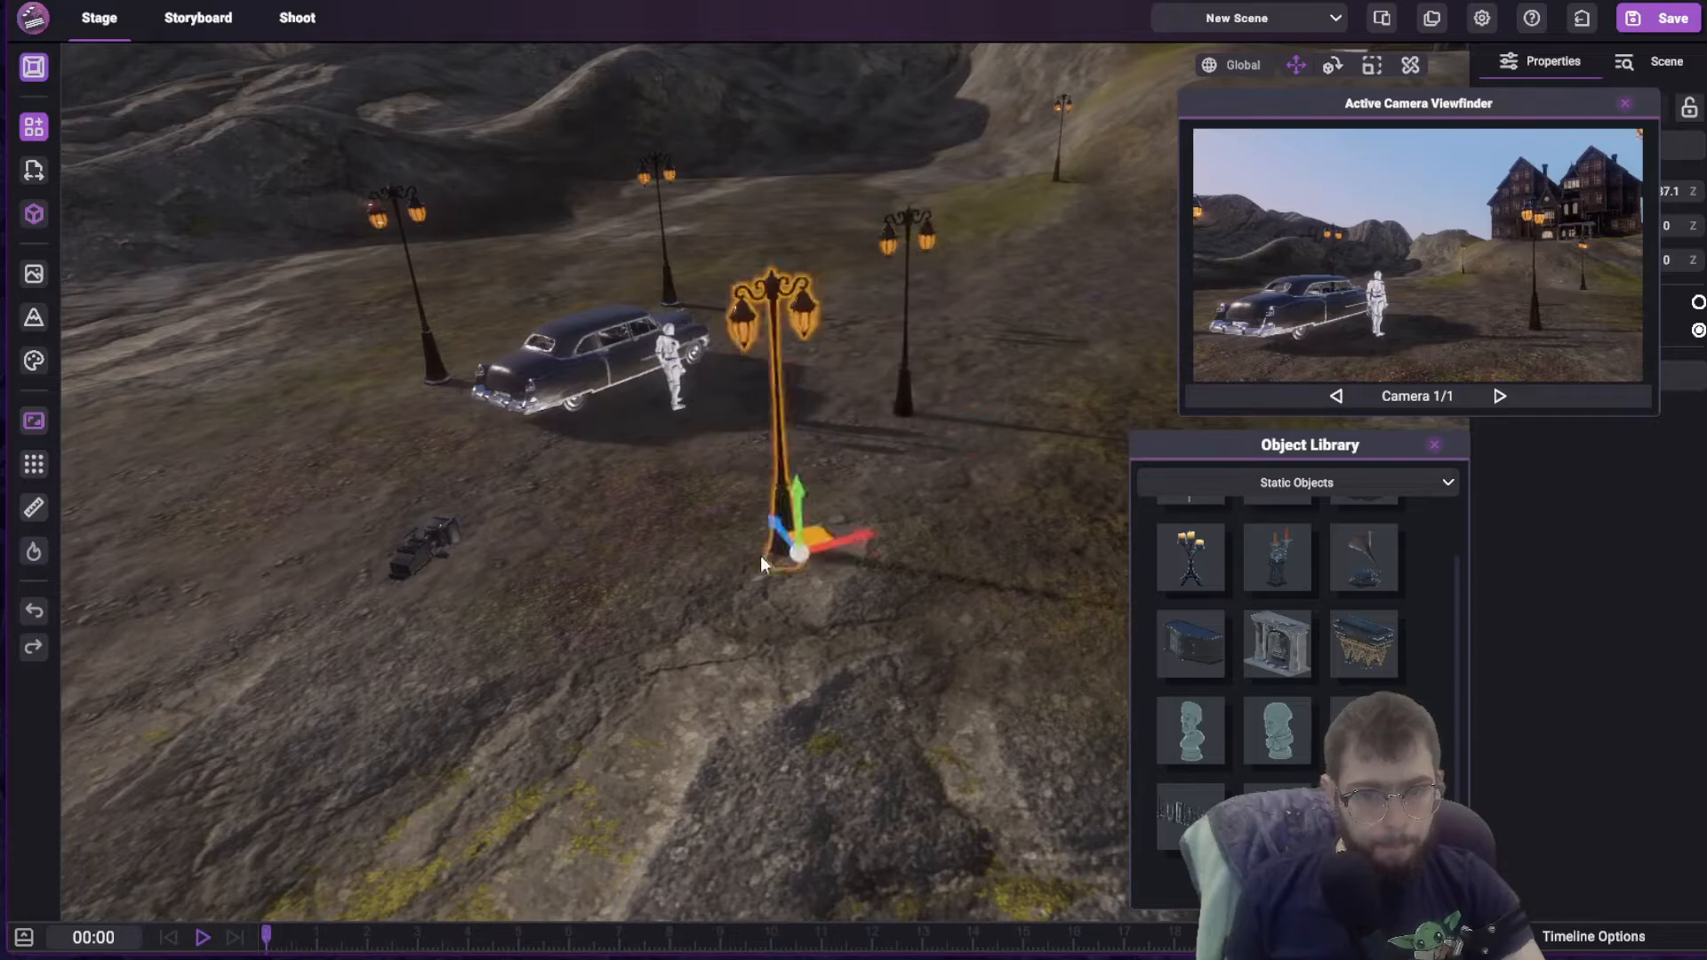
drag(800, 553, 496, 800)
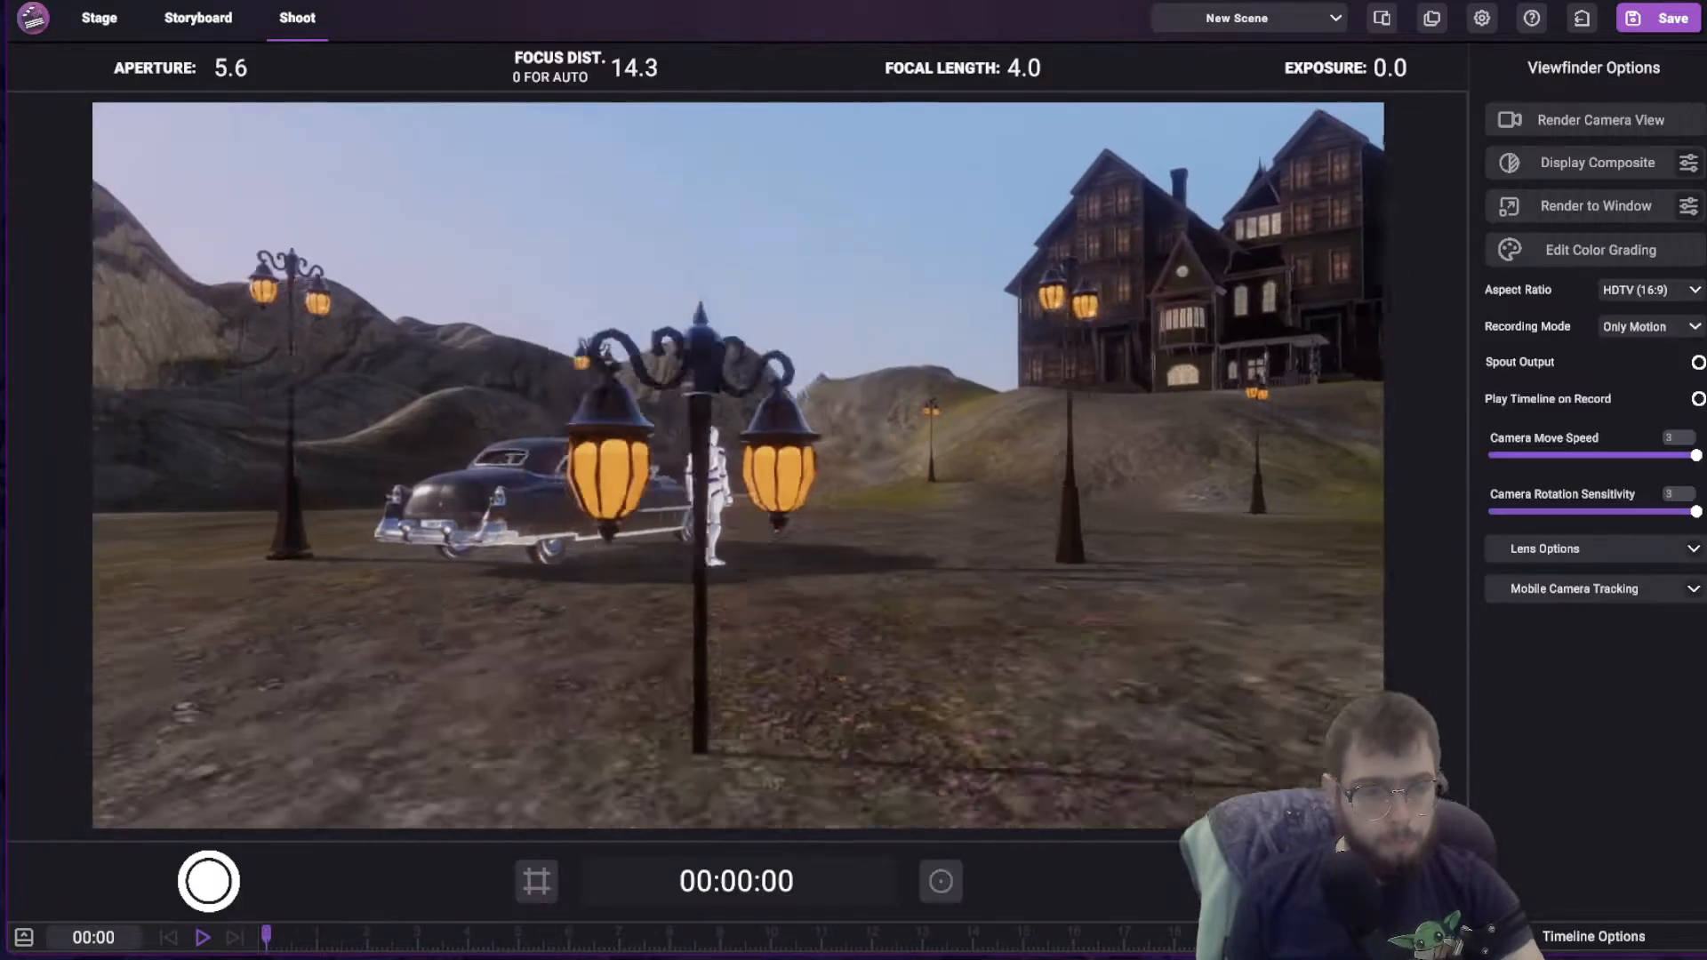
Reframe the shooting camera on the car, figure and mansion with a focal length of 9.0, and return to the stage
key(w)
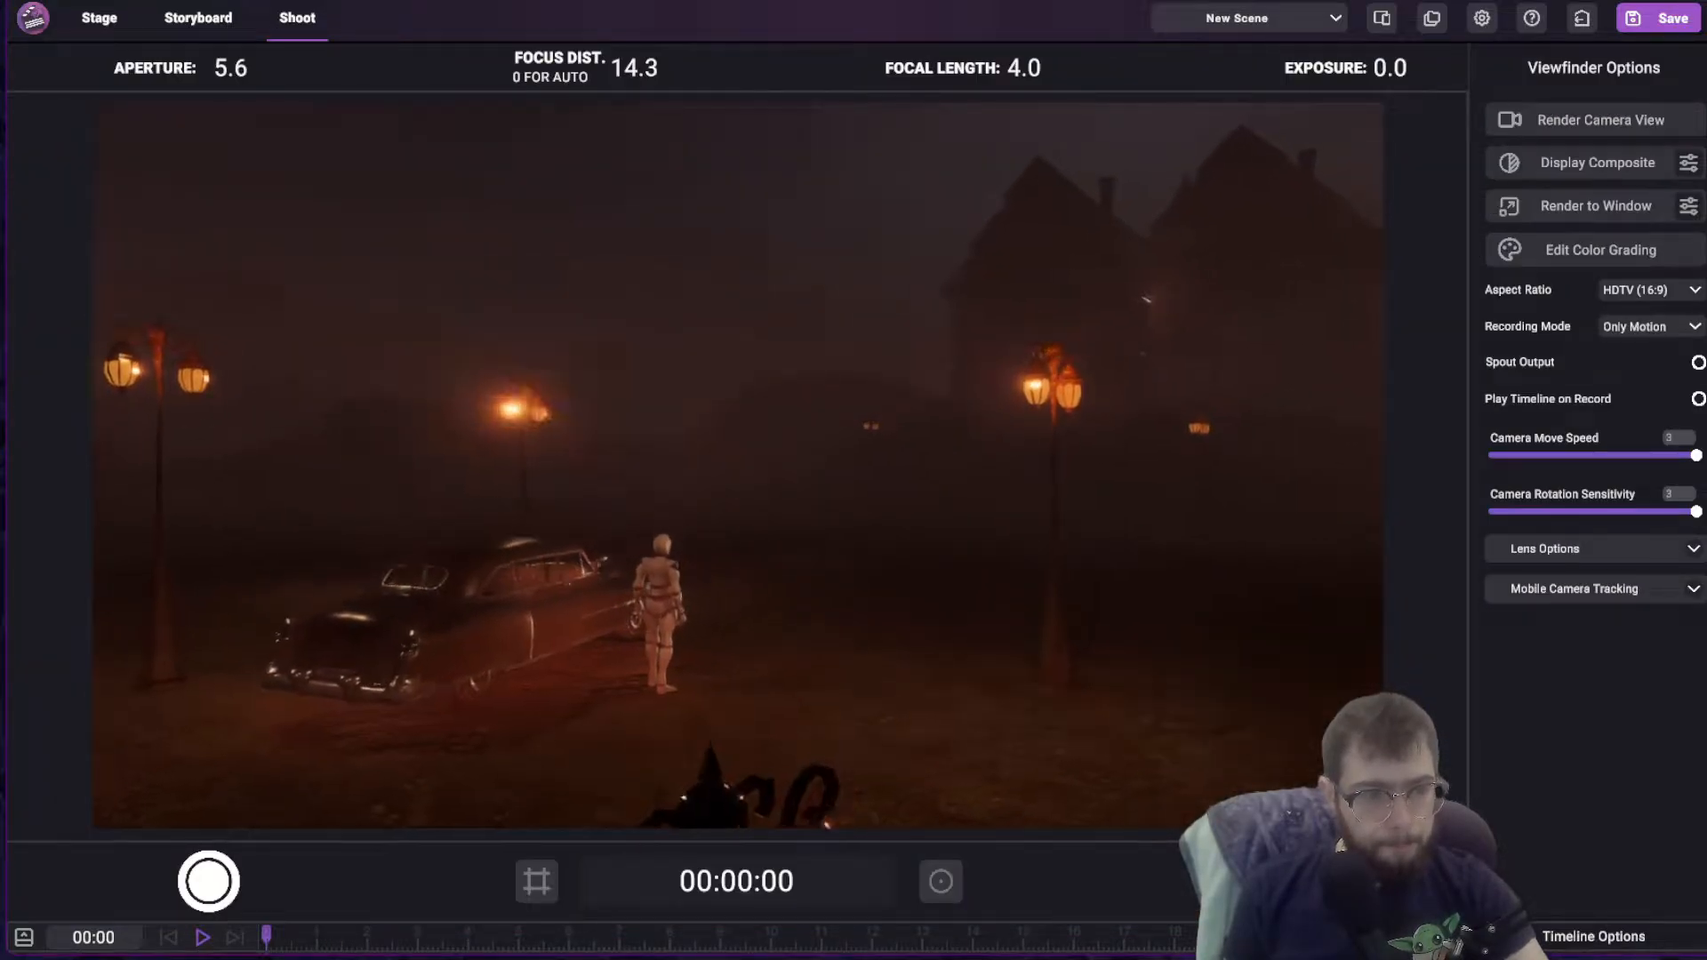
scroll(738, 465, up, 5)
key(a)
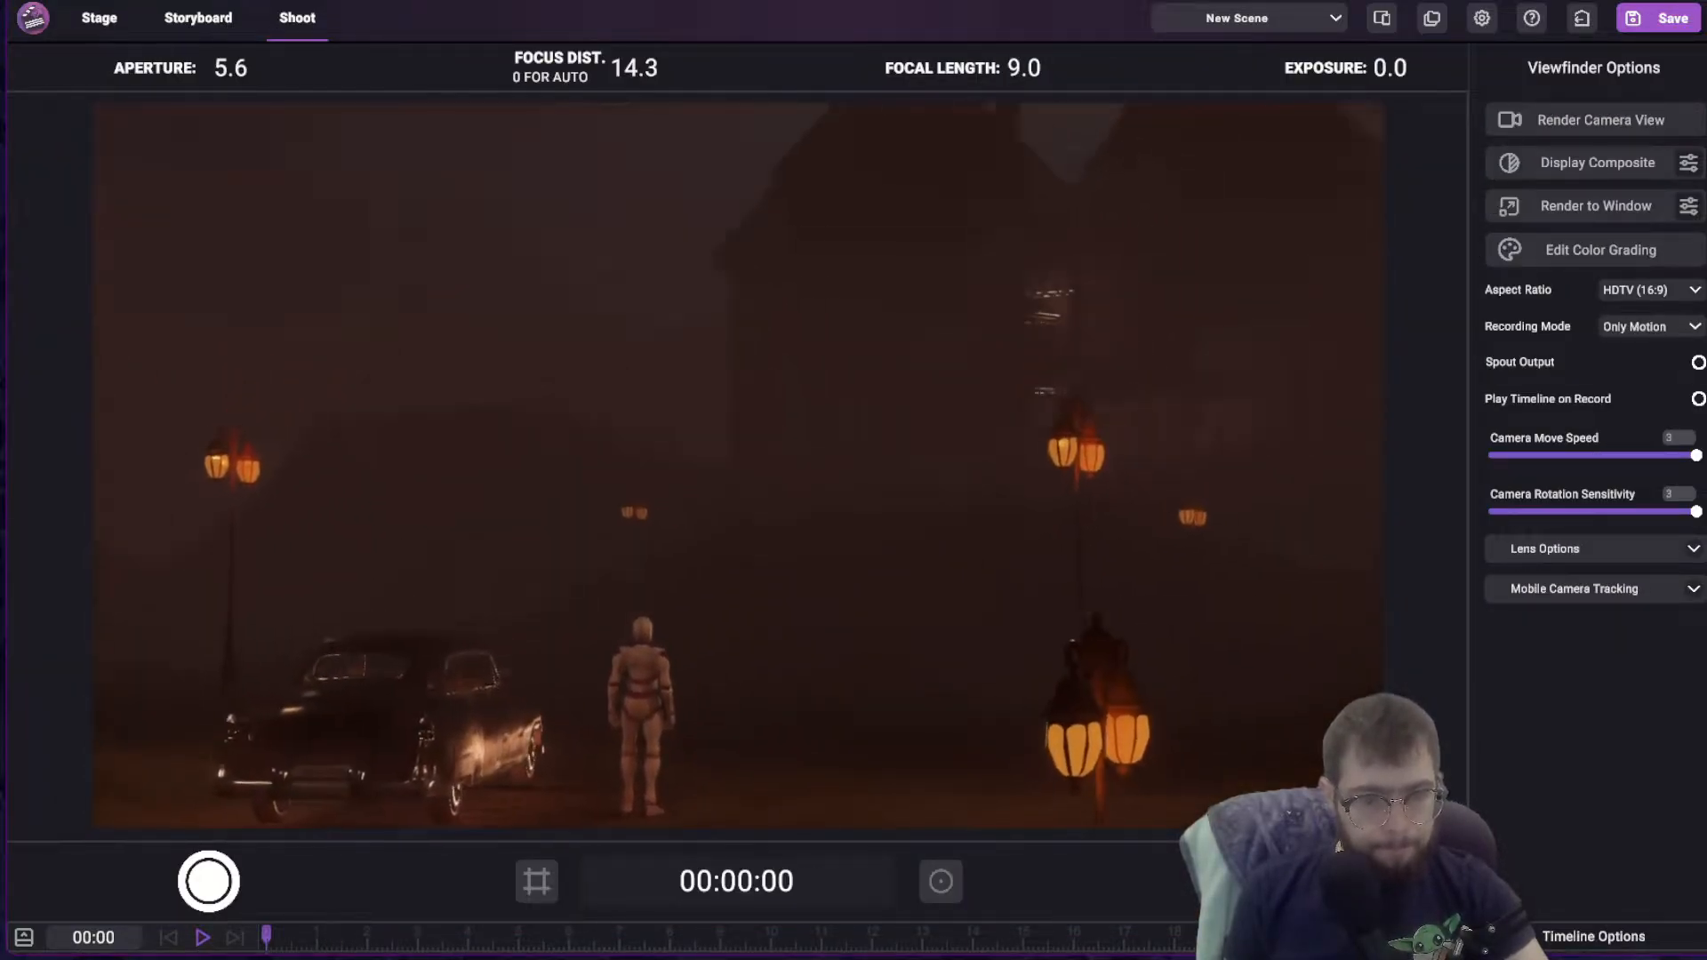
key(d)
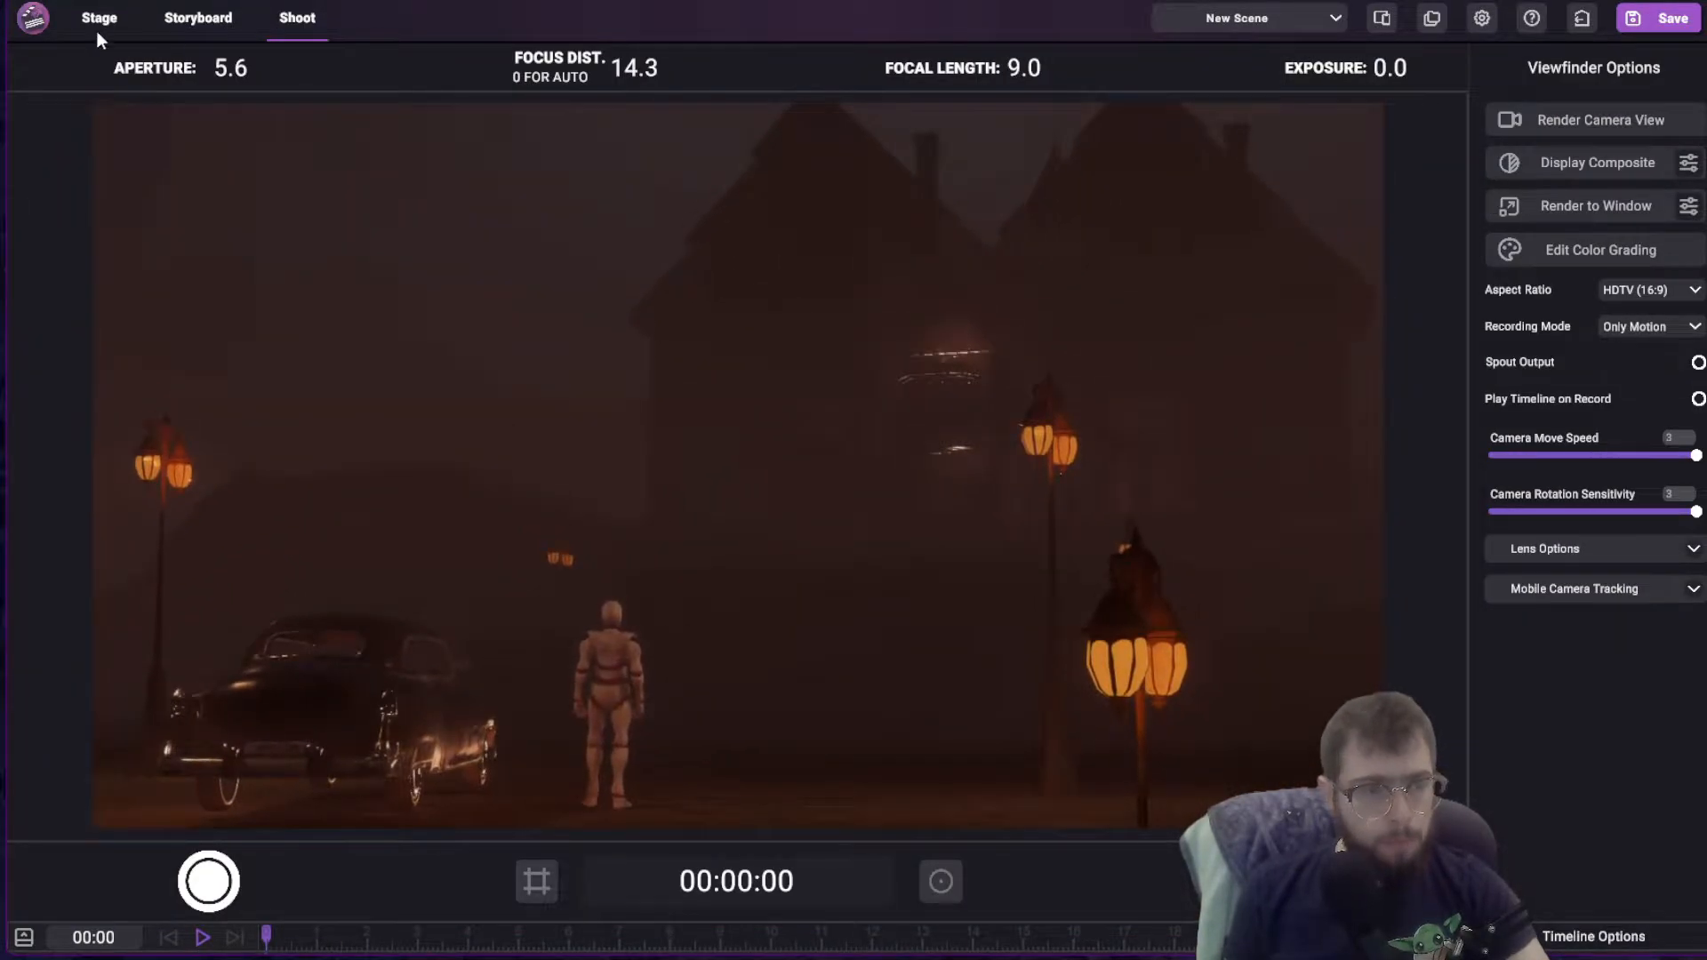
click(98, 21)
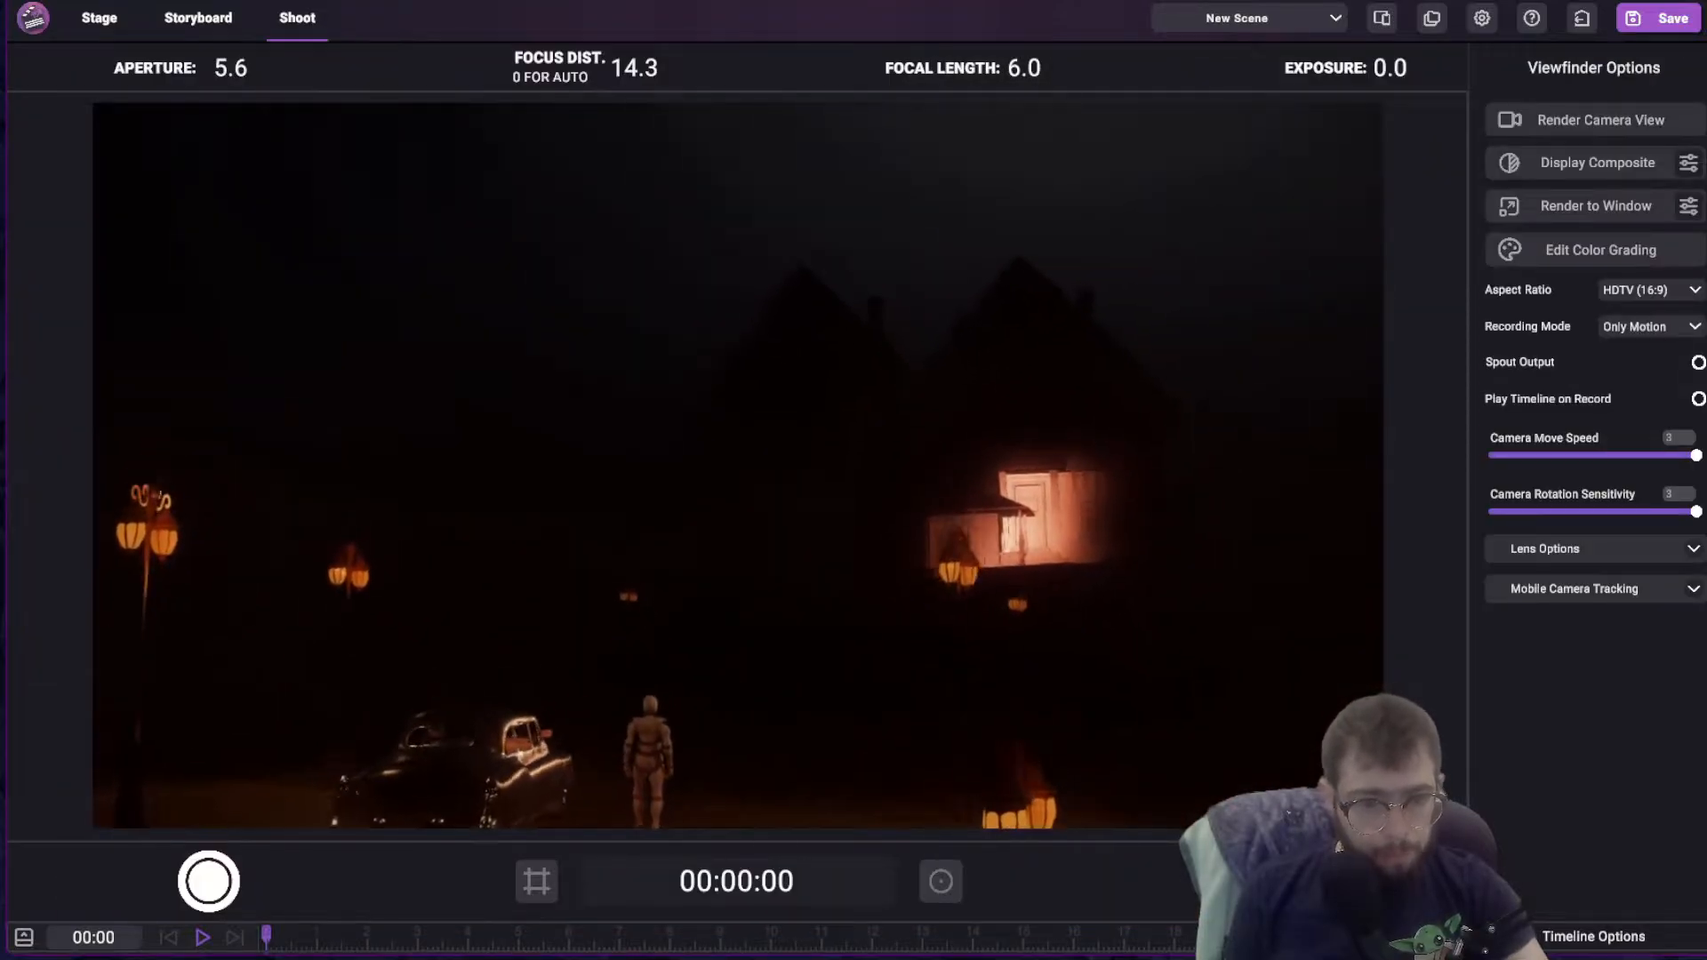
Return to the stage and lower the brightness of the light shining on the mansion's front
click(99, 17)
key(w)
click(1665, 67)
click(1591, 356)
drag(1592, 476, 1546, 477)
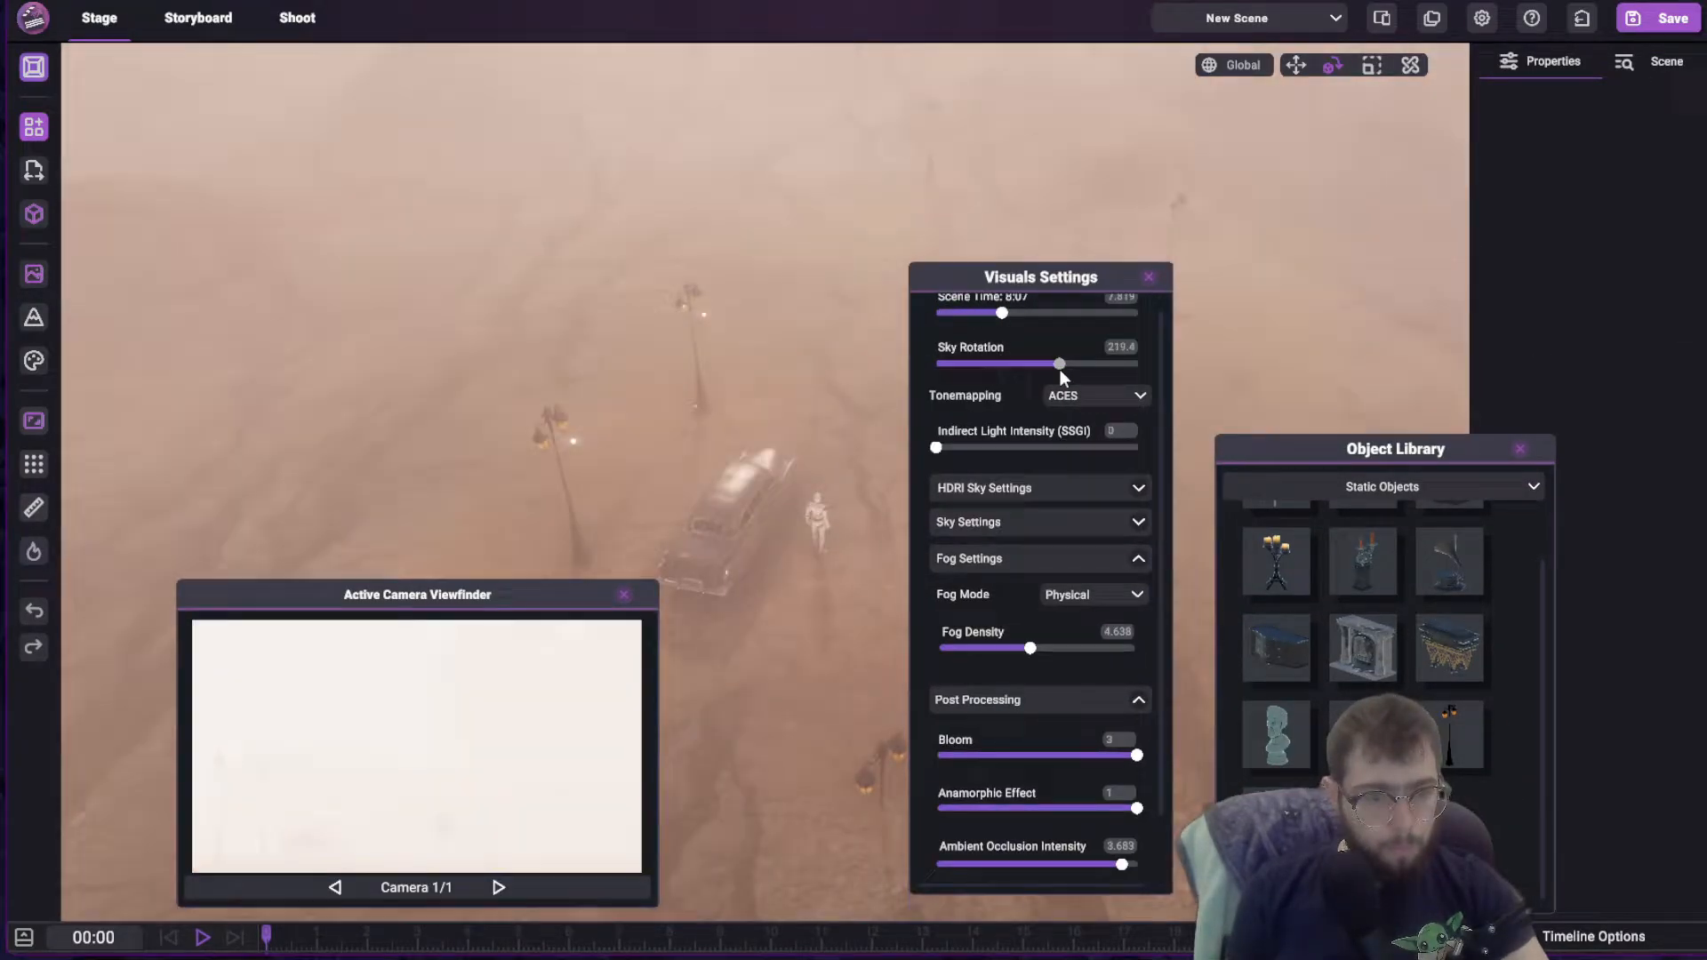
Adjust the sky rotation and shift the scene time toward night, setting the camera exposure to 0.0
drag(1059, 370, 1063, 370)
drag(1002, 313, 1107, 319)
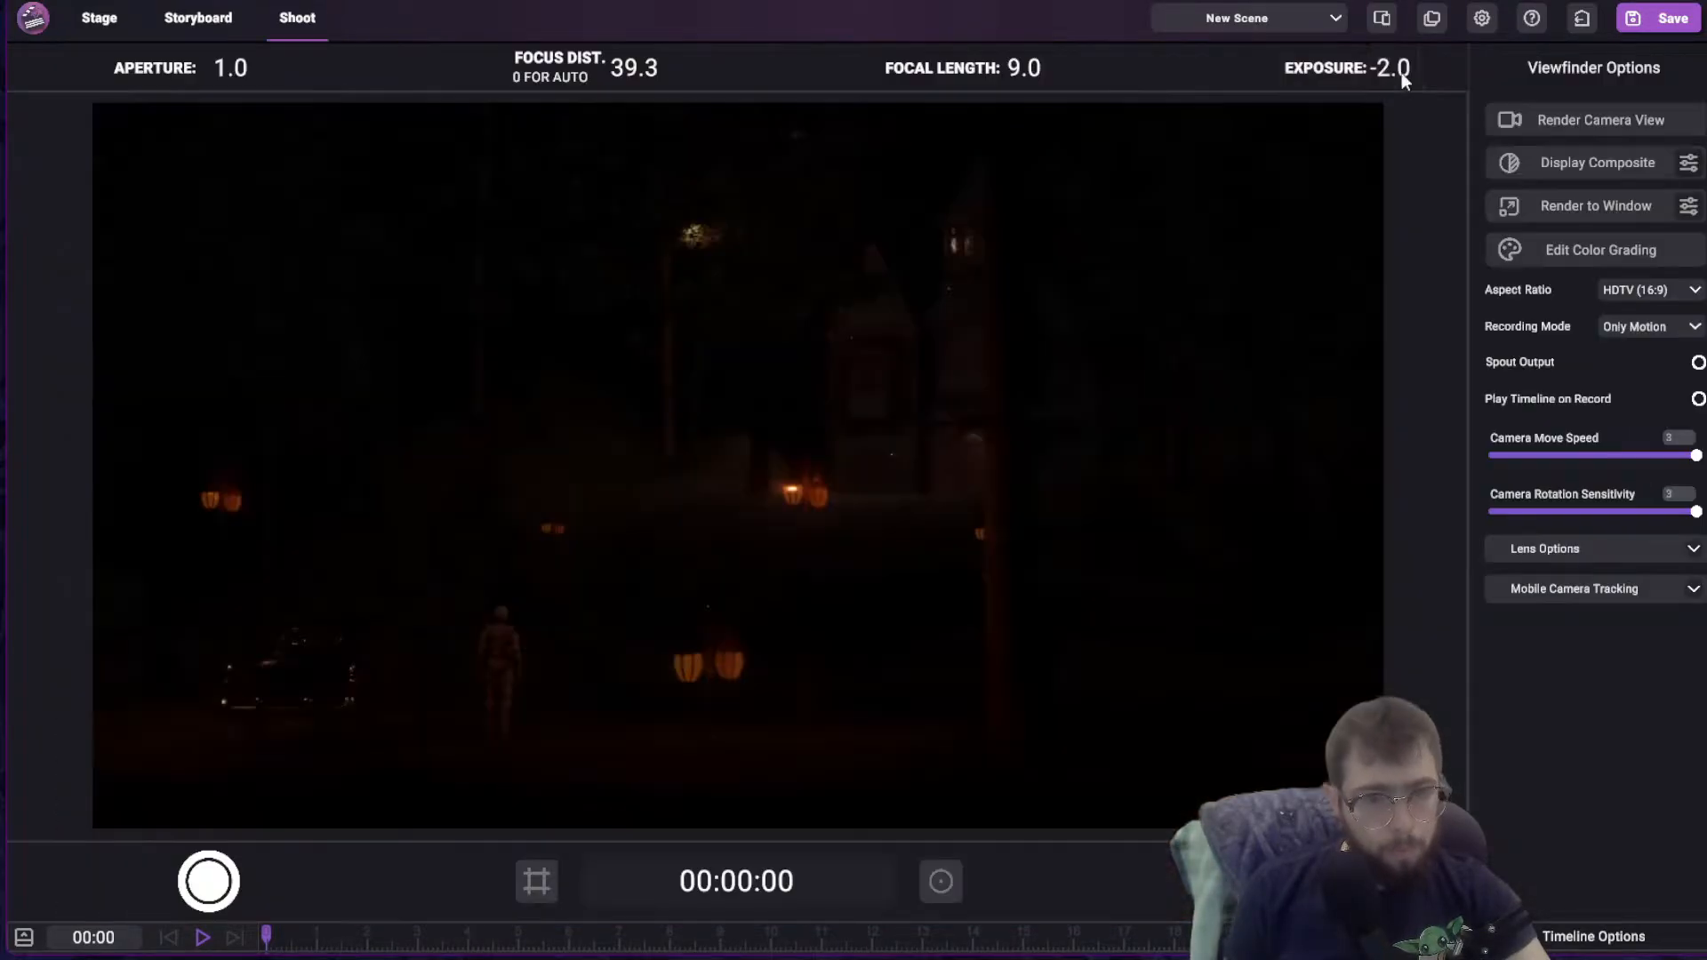
drag(1402, 72, 1409, 68)
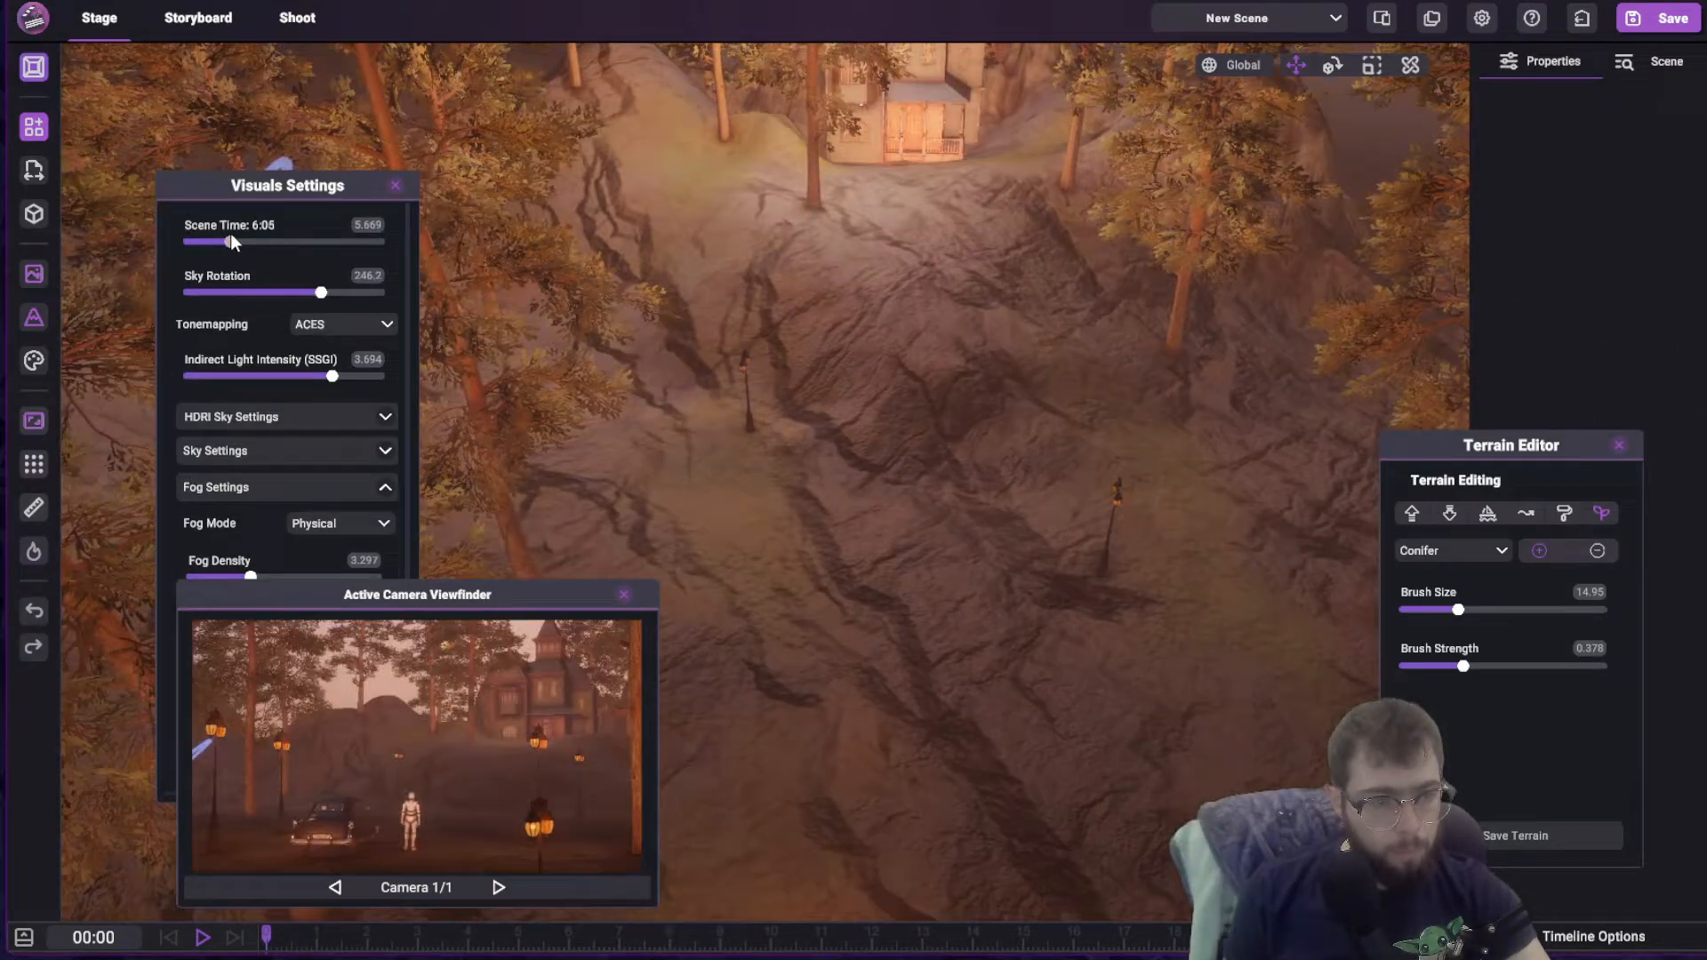
drag(231, 233, 361, 274)
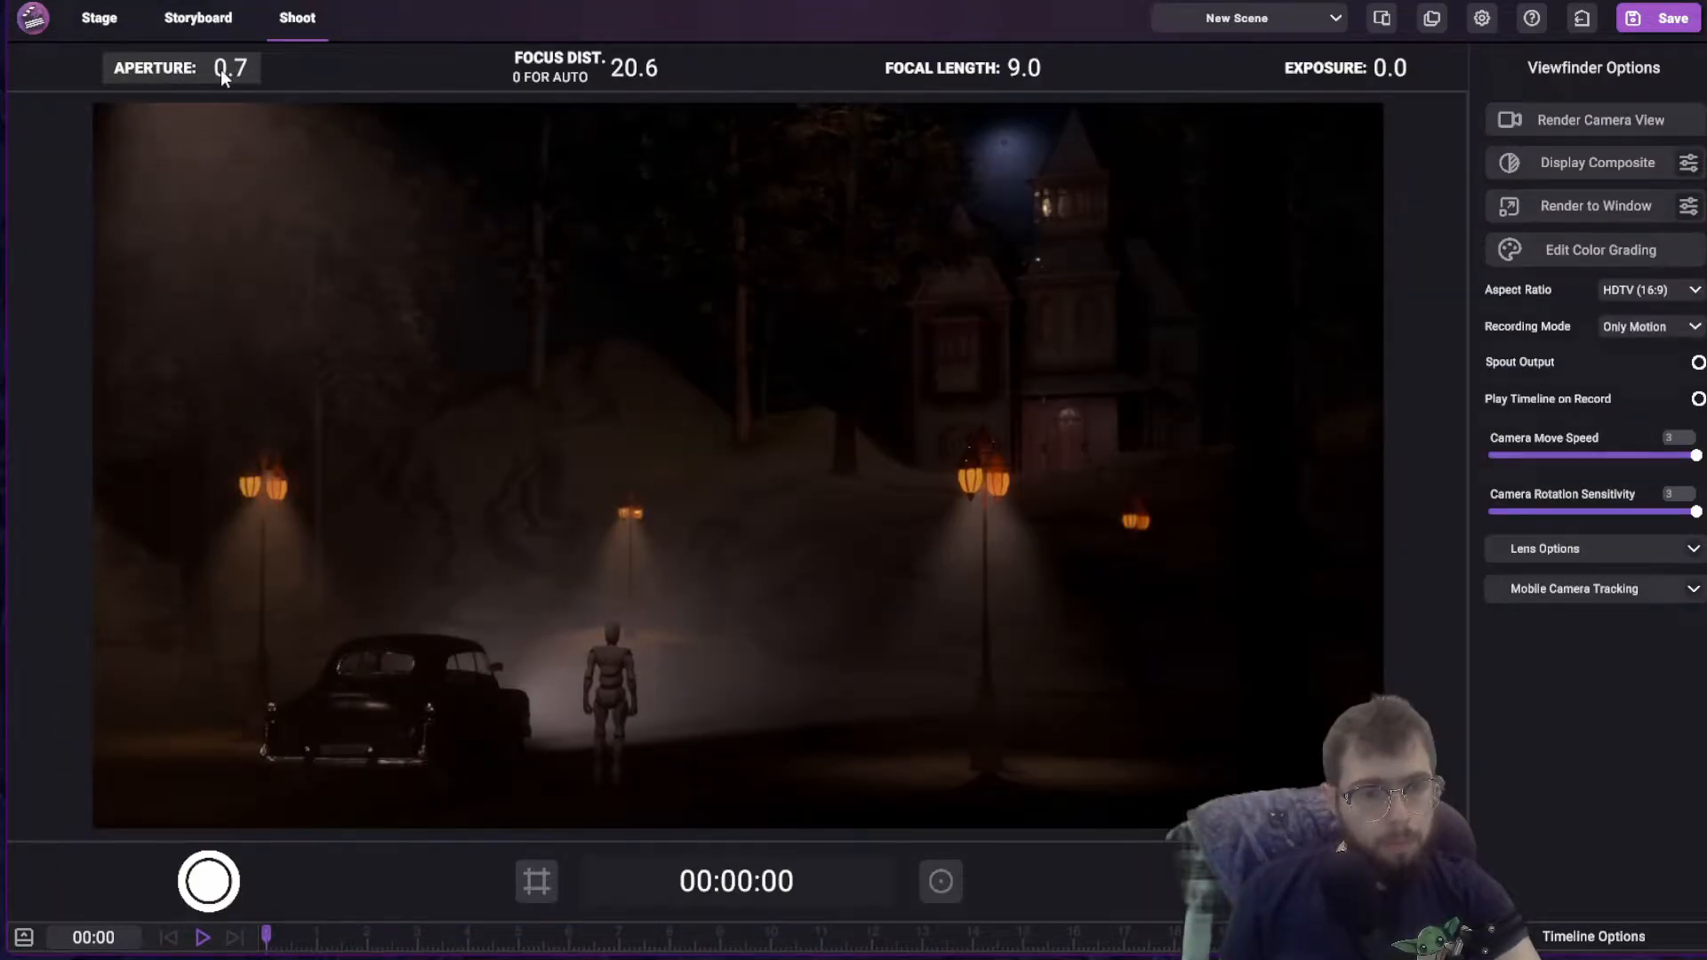
Raise the shooting camera's aperture value to 1.8 and open its color grading settings
scroll(599, 783, up, 3)
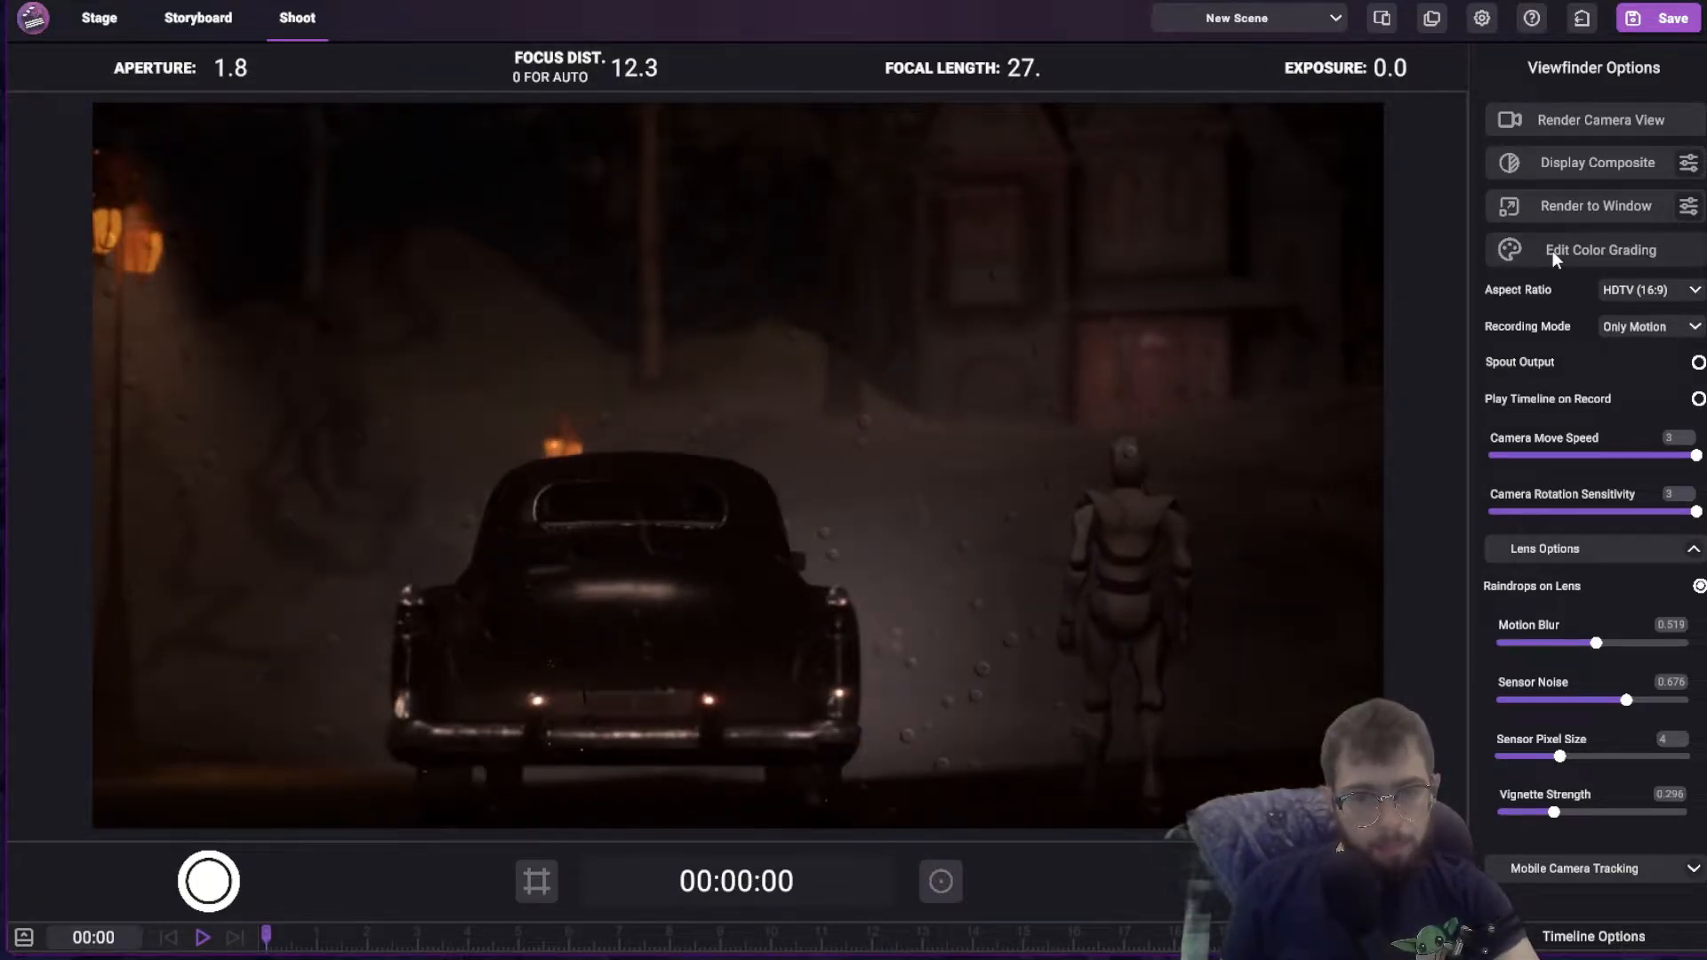
click(1555, 250)
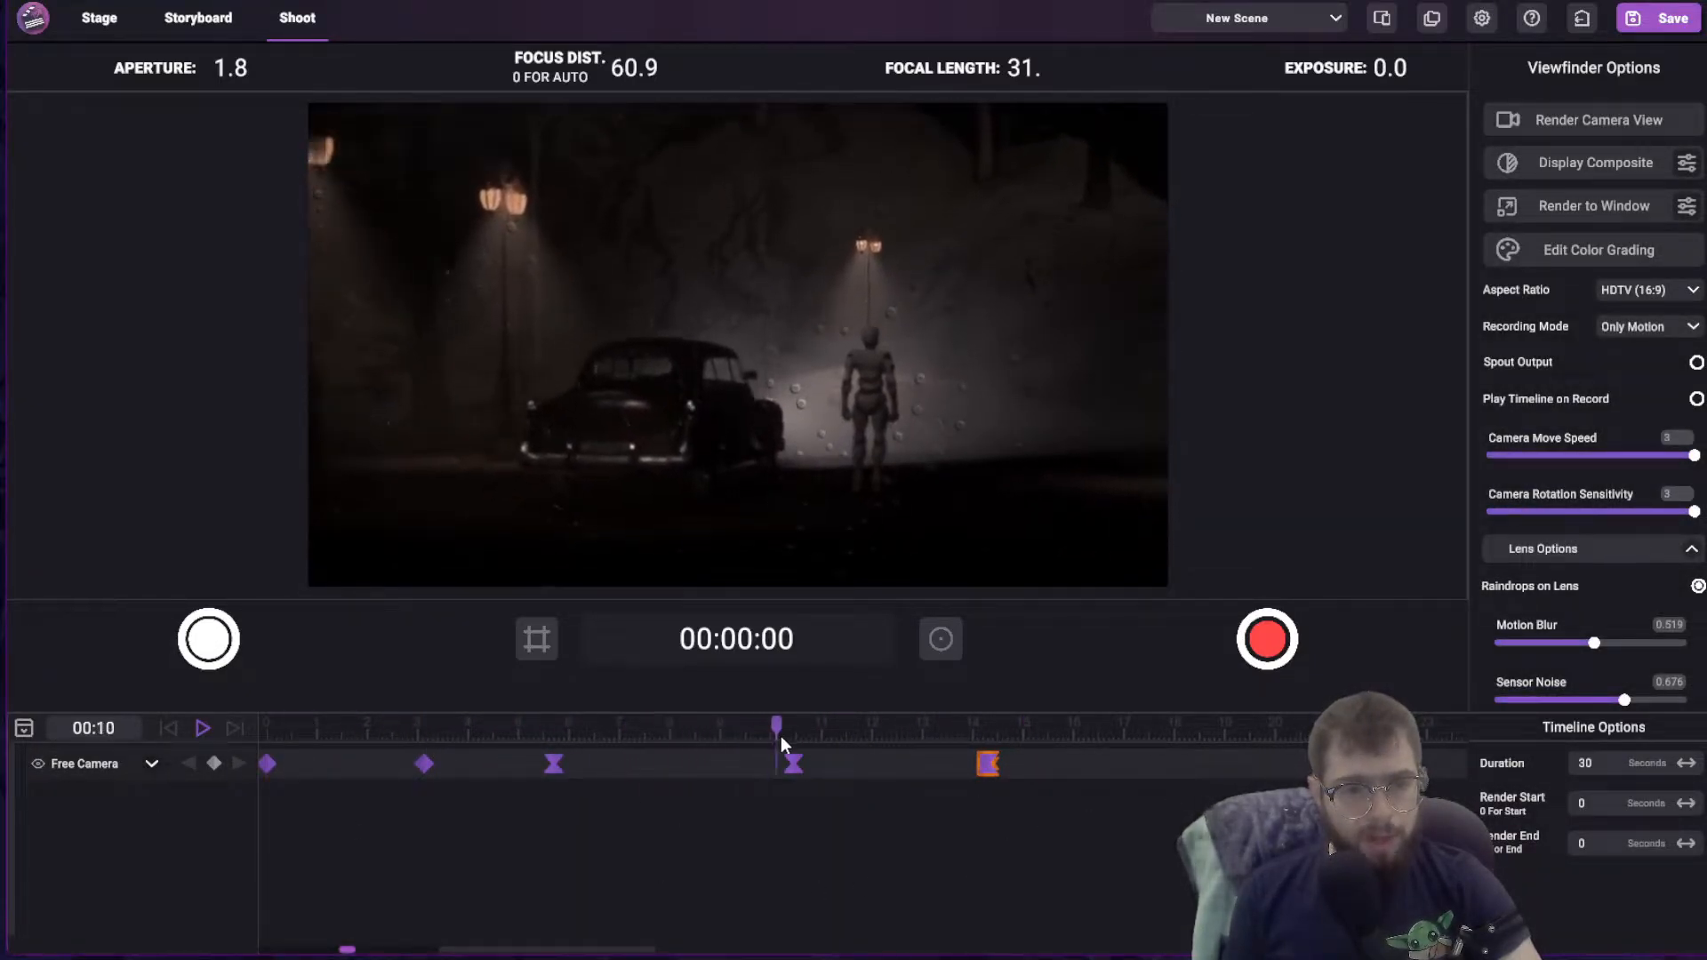
Play back the camera animation from around 11 and 9 seconds, and rewind the timeline to the start
drag(781, 736, 825, 755)
key(space)
key(space)
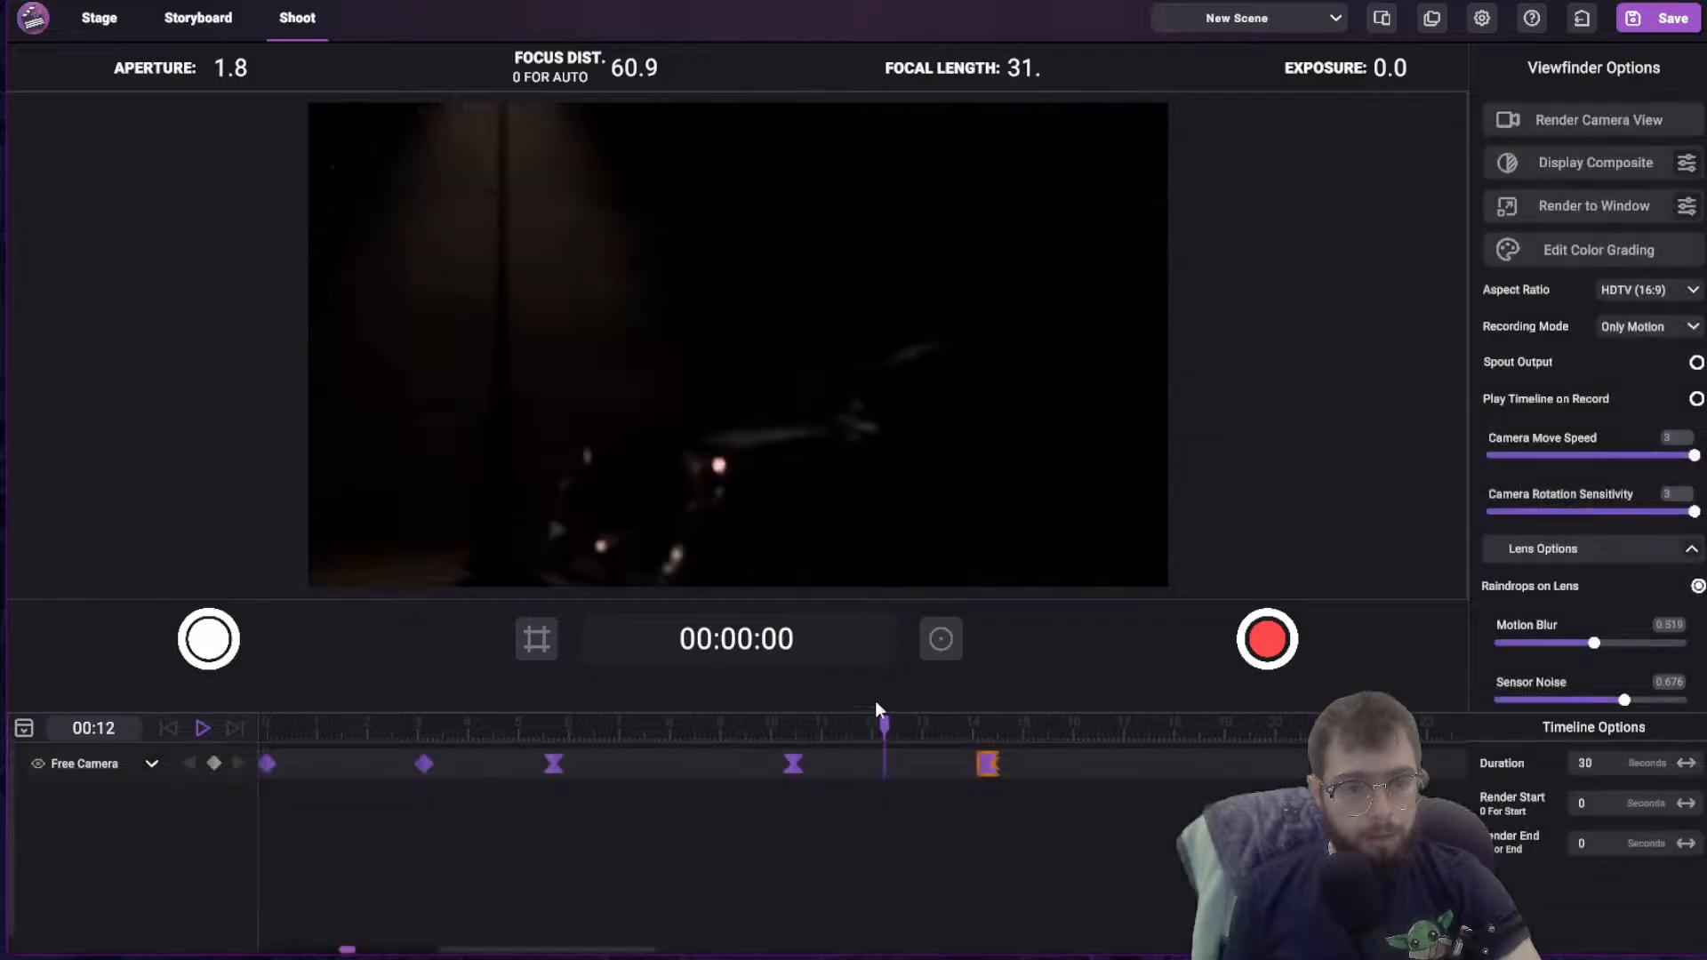
click(725, 727)
key(space)
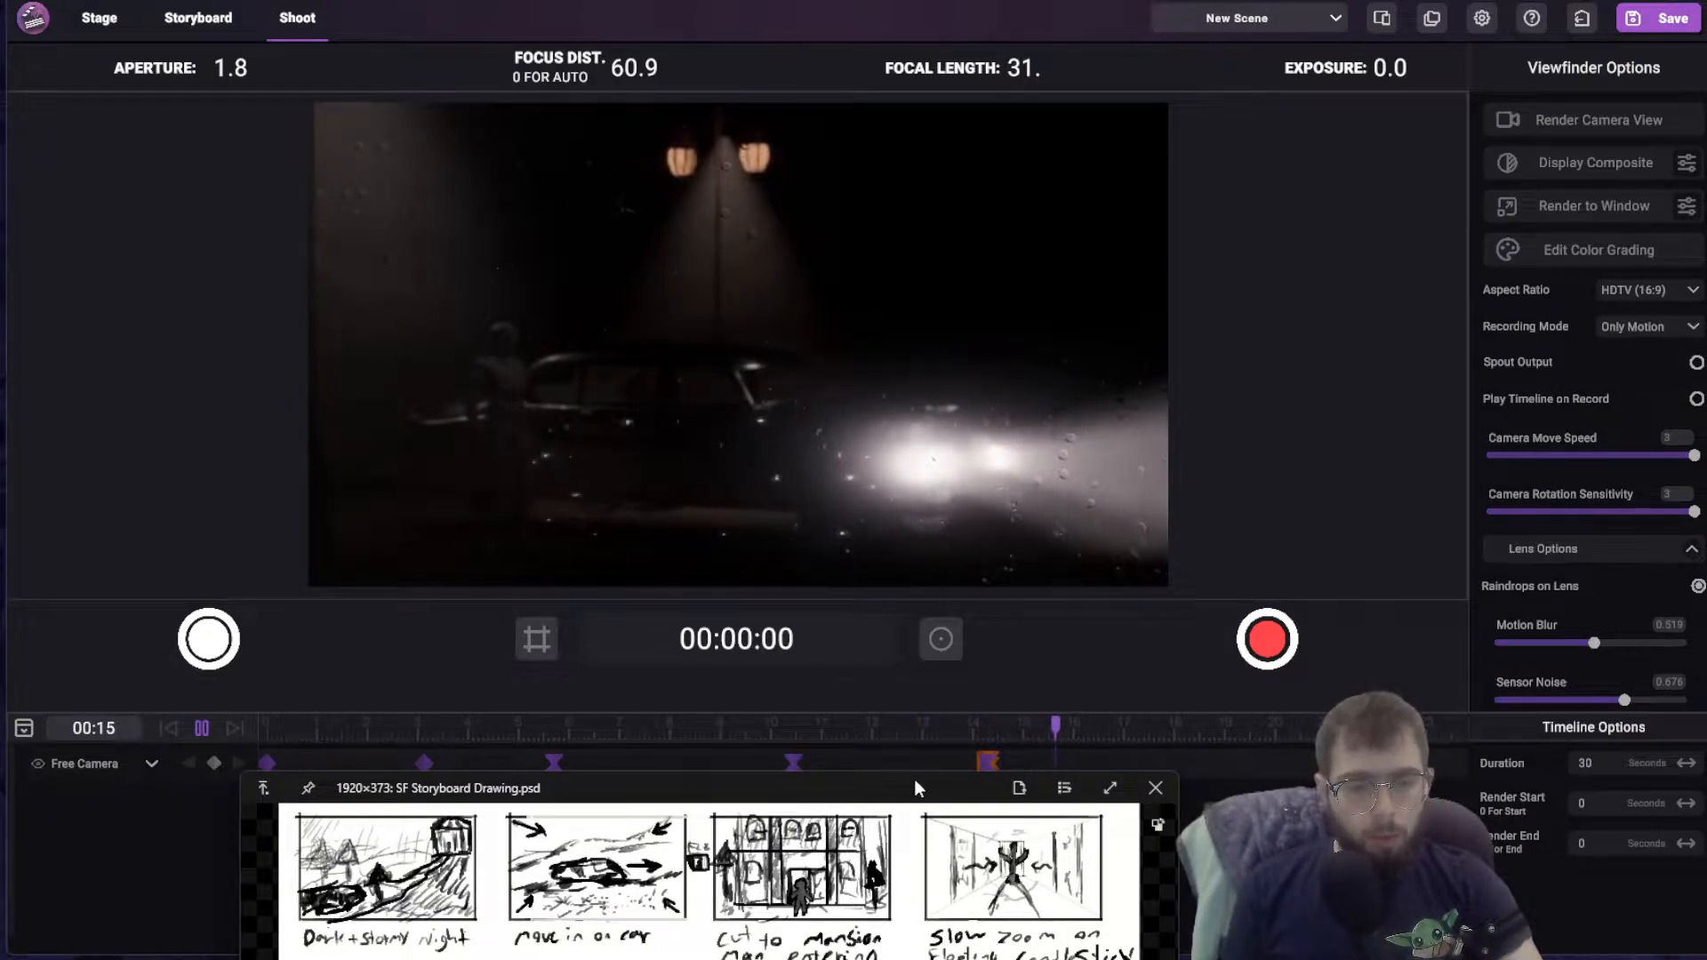
drag(725, 730, 211, 759)
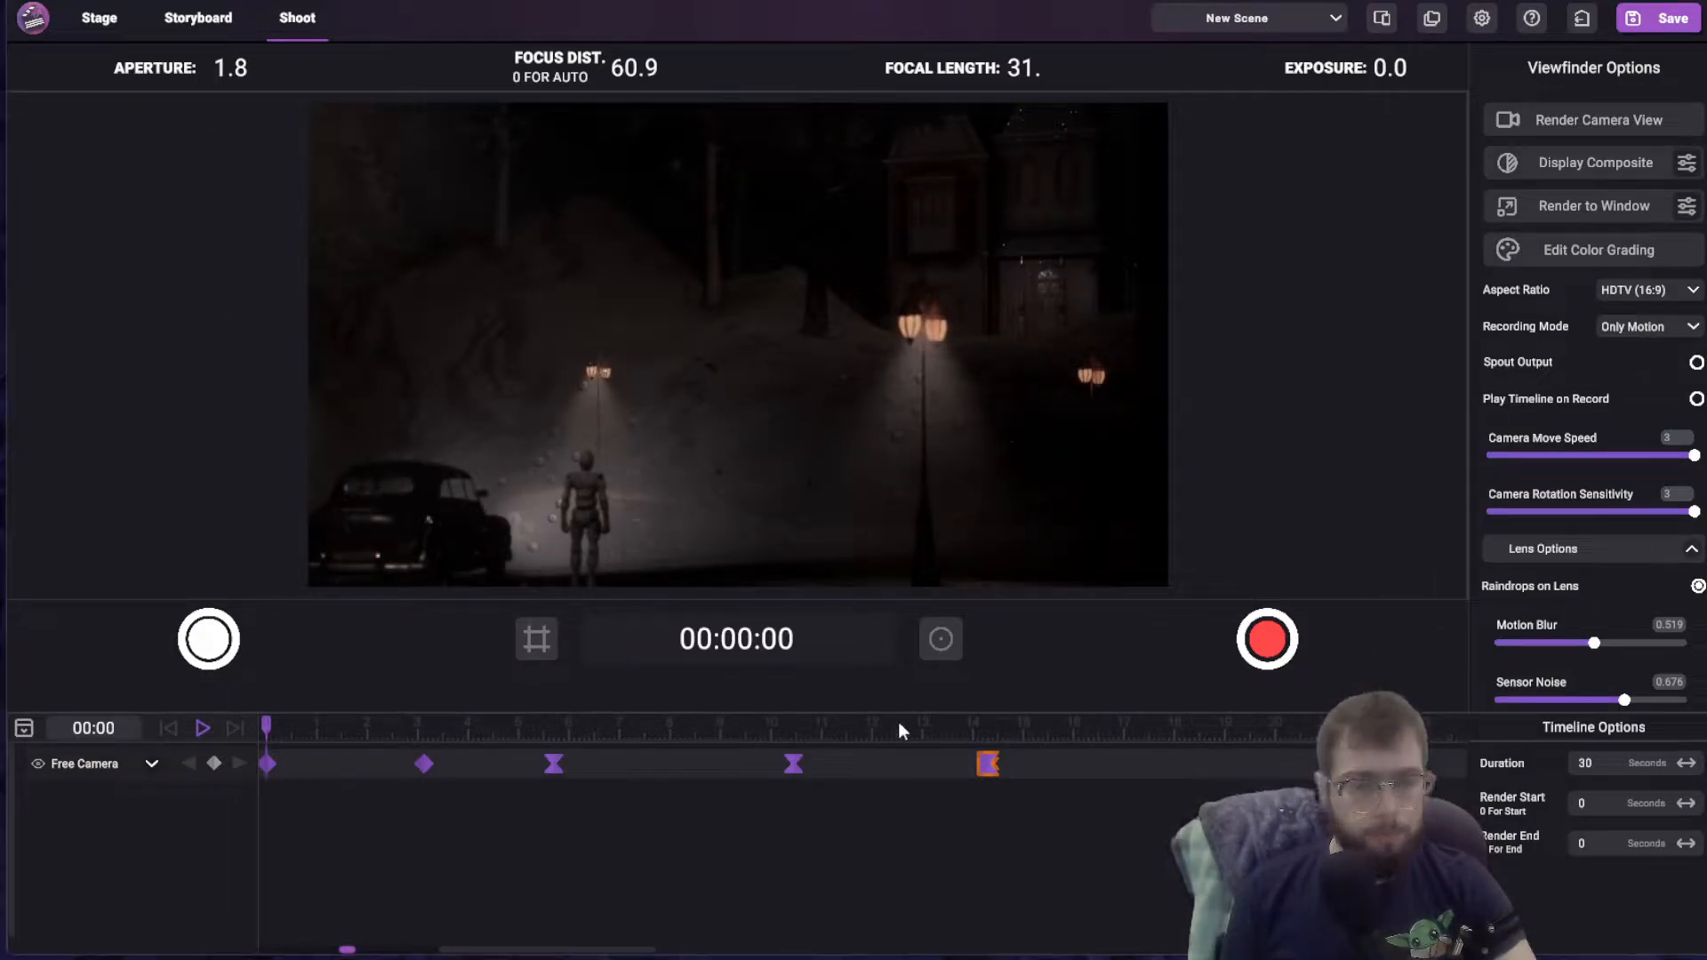
Step forward through the Free Camera keyframes from the start of the timeline to review each shot
click(238, 763)
click(238, 763)
click(239, 763)
click(238, 763)
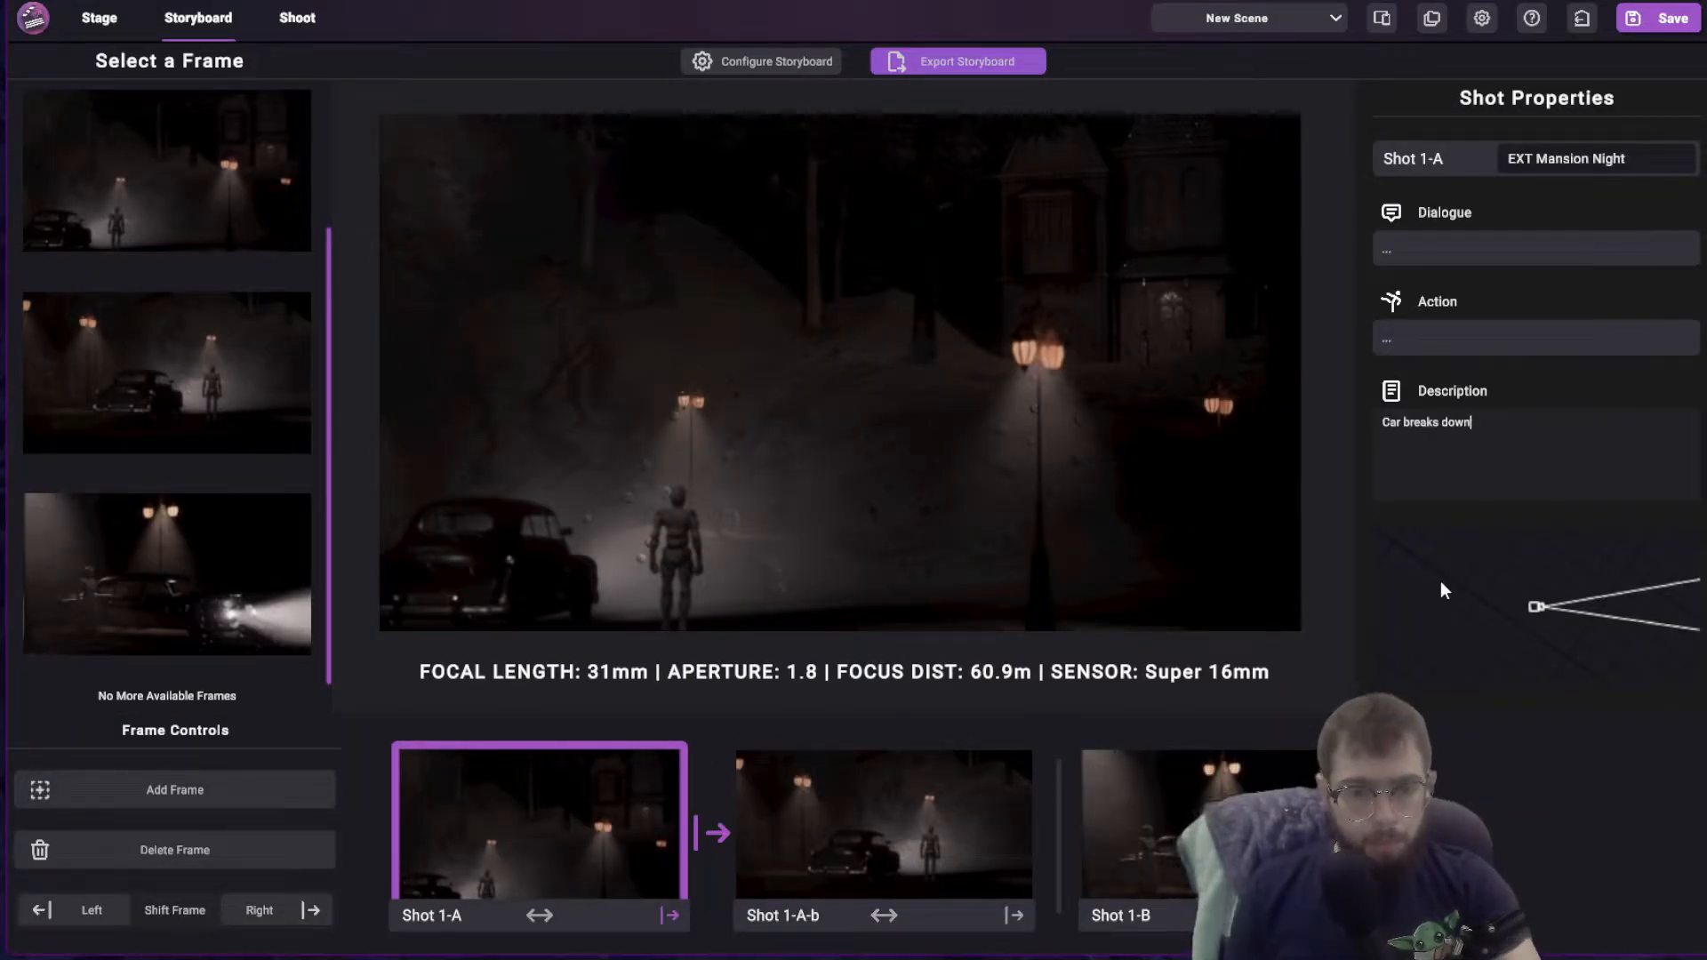
Review the captured frames for Shot 1-A-b and Shot 1-B in the storyboard
click(882, 824)
click(1147, 825)
mouse_move(1650, 907)
mouse_down()
mouse_move(943, 367)
mouse_move(898, 916)
mouse_up()
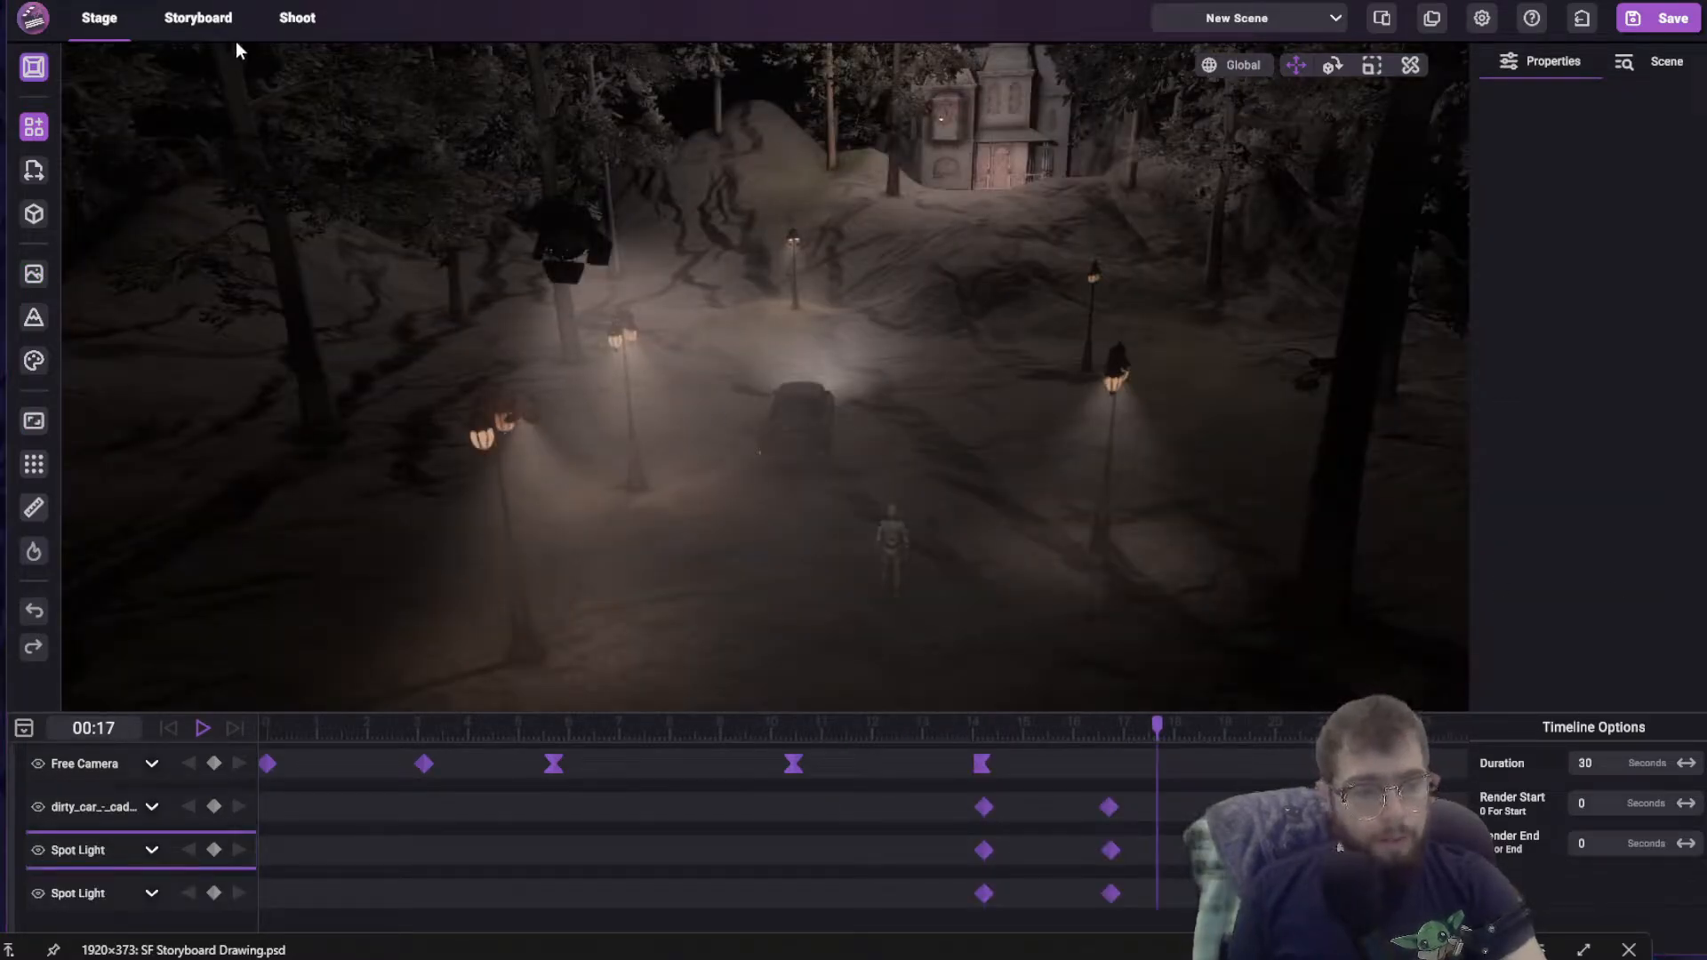
Scrub the animation through the shooting camera to about 11 seconds, and consult the storyboard drawing for the following shot
click(298, 18)
drag(489, 728, 623, 719)
drag(767, 679, 850, 745)
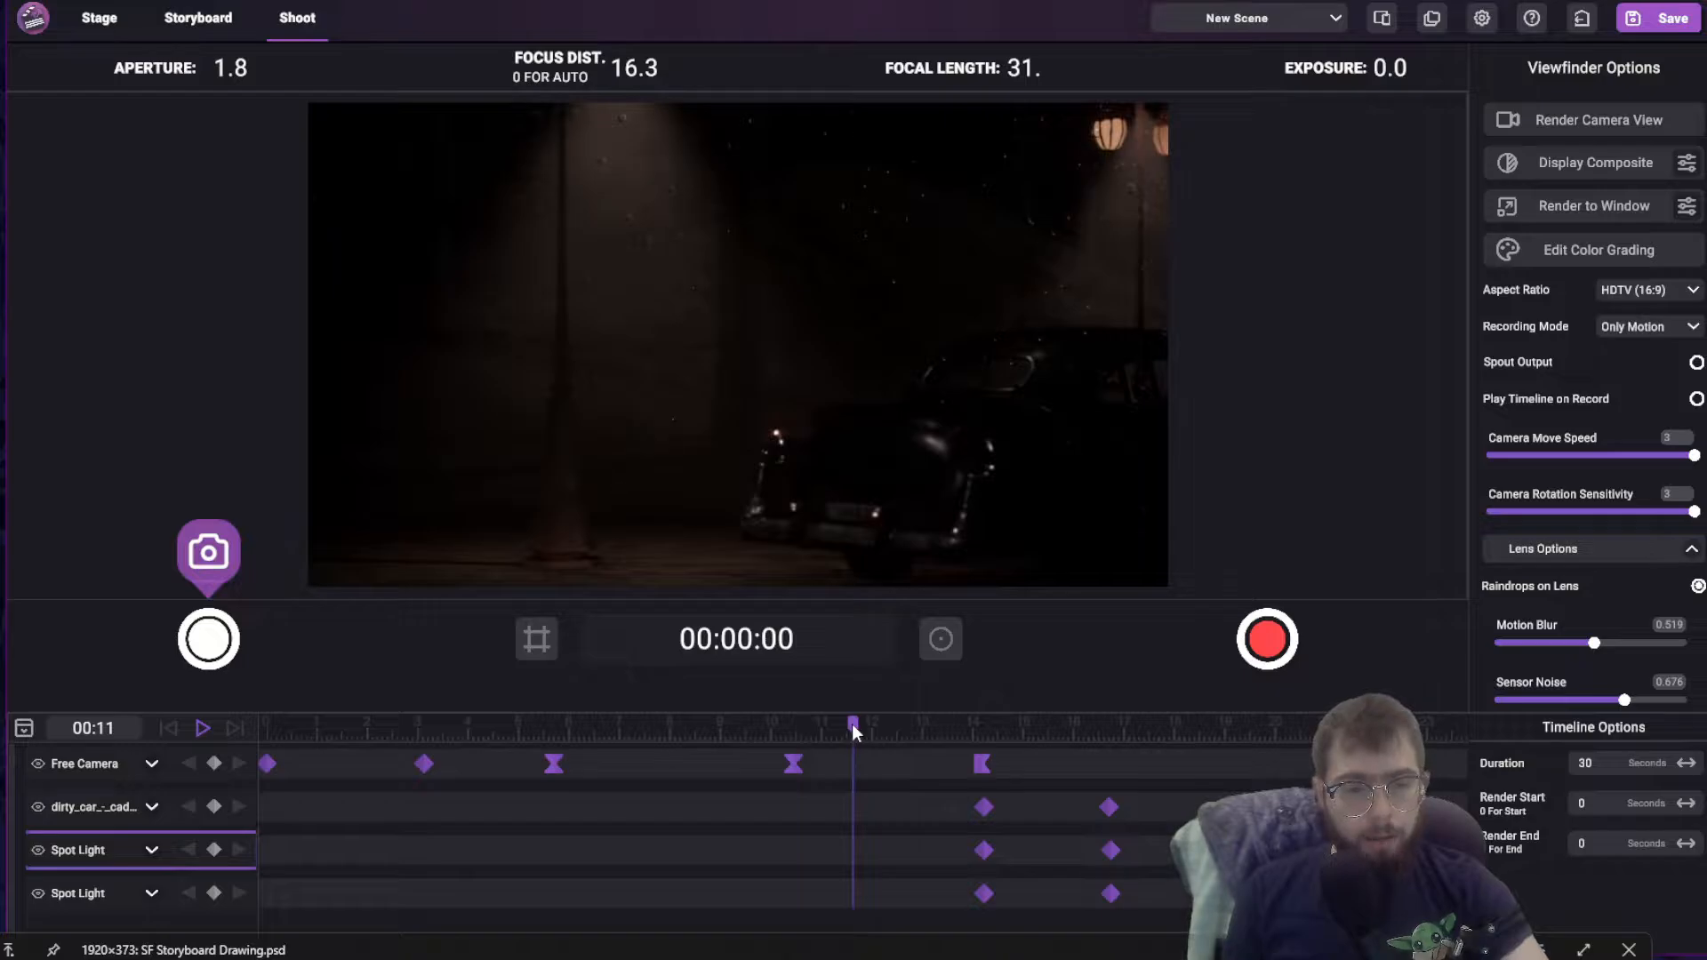
mouse_move(1073, 942)
mouse_down()
mouse_move(1040, 445)
mouse_move(1067, 309)
mouse_up()
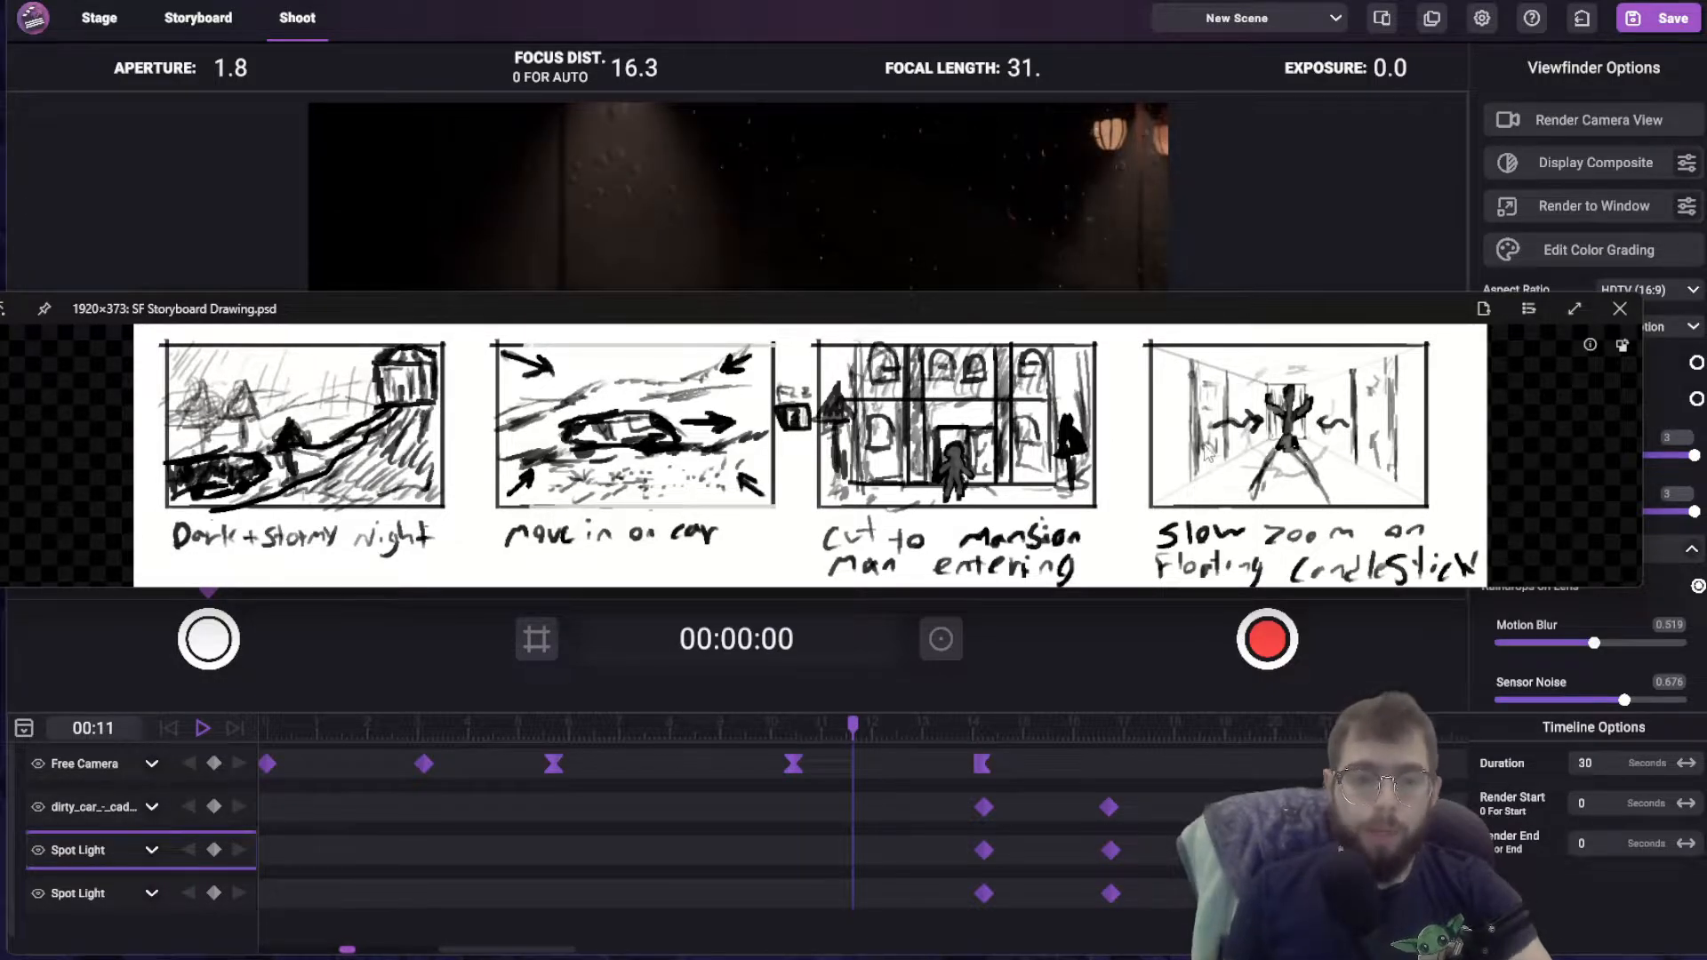
drag(1111, 313, 1159, 942)
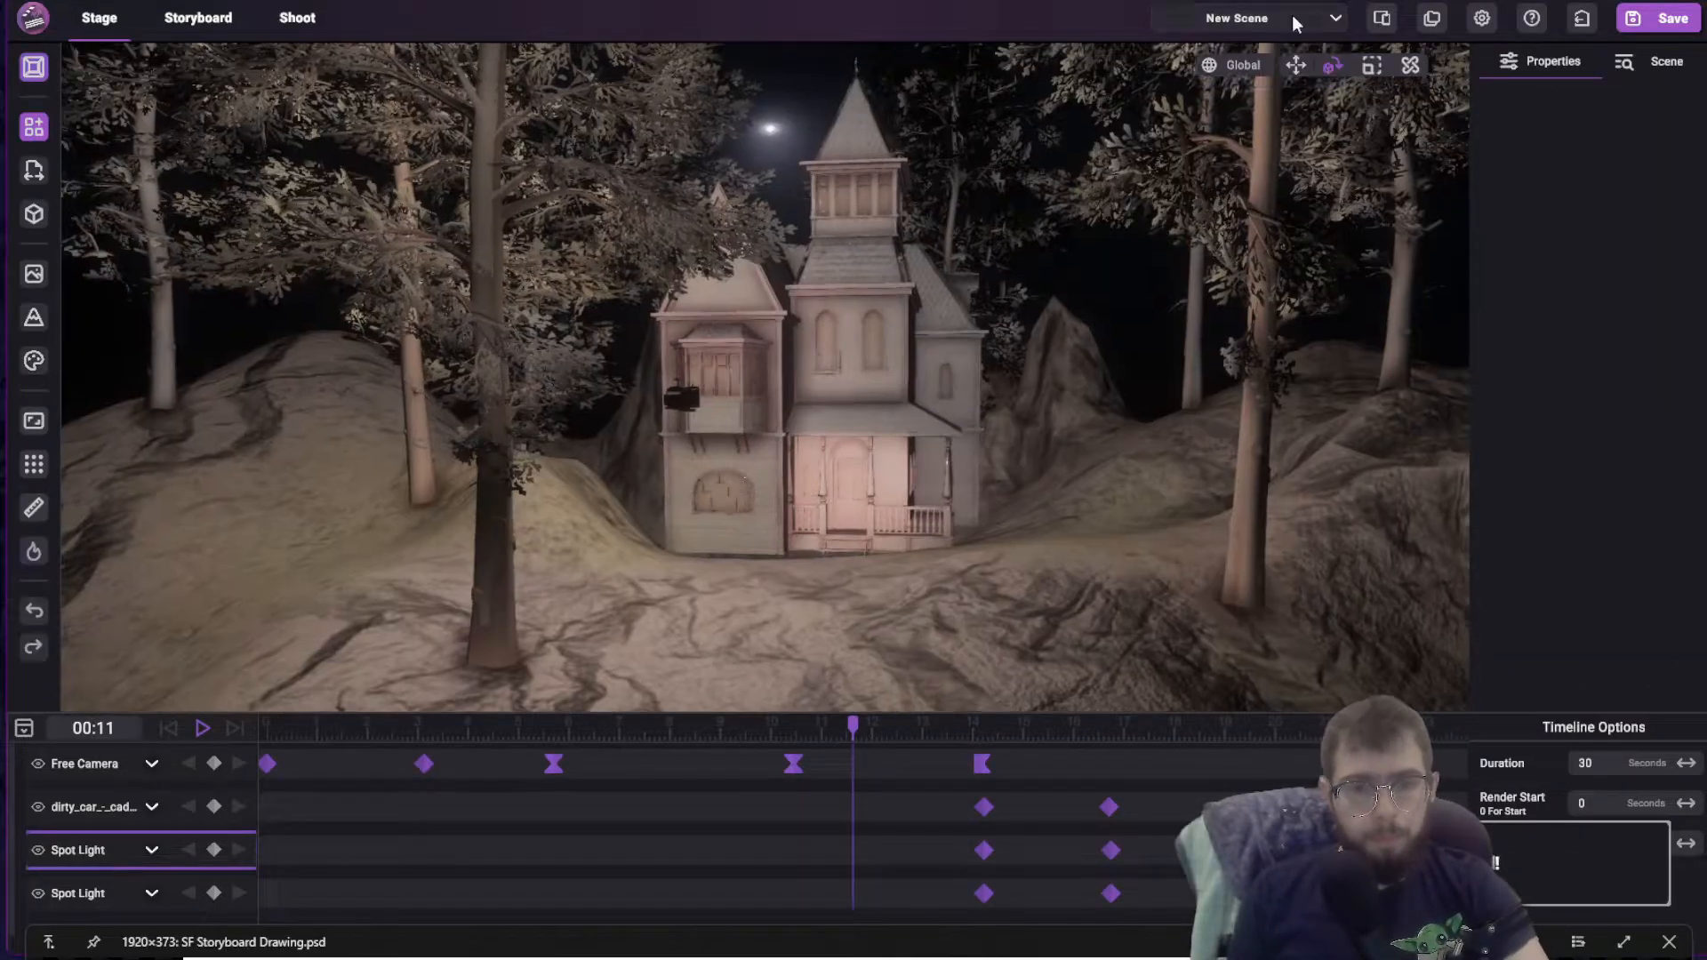
Create a new scene named Mansion Scene and open its stage
text(Mansion Scene)
click(930, 544)
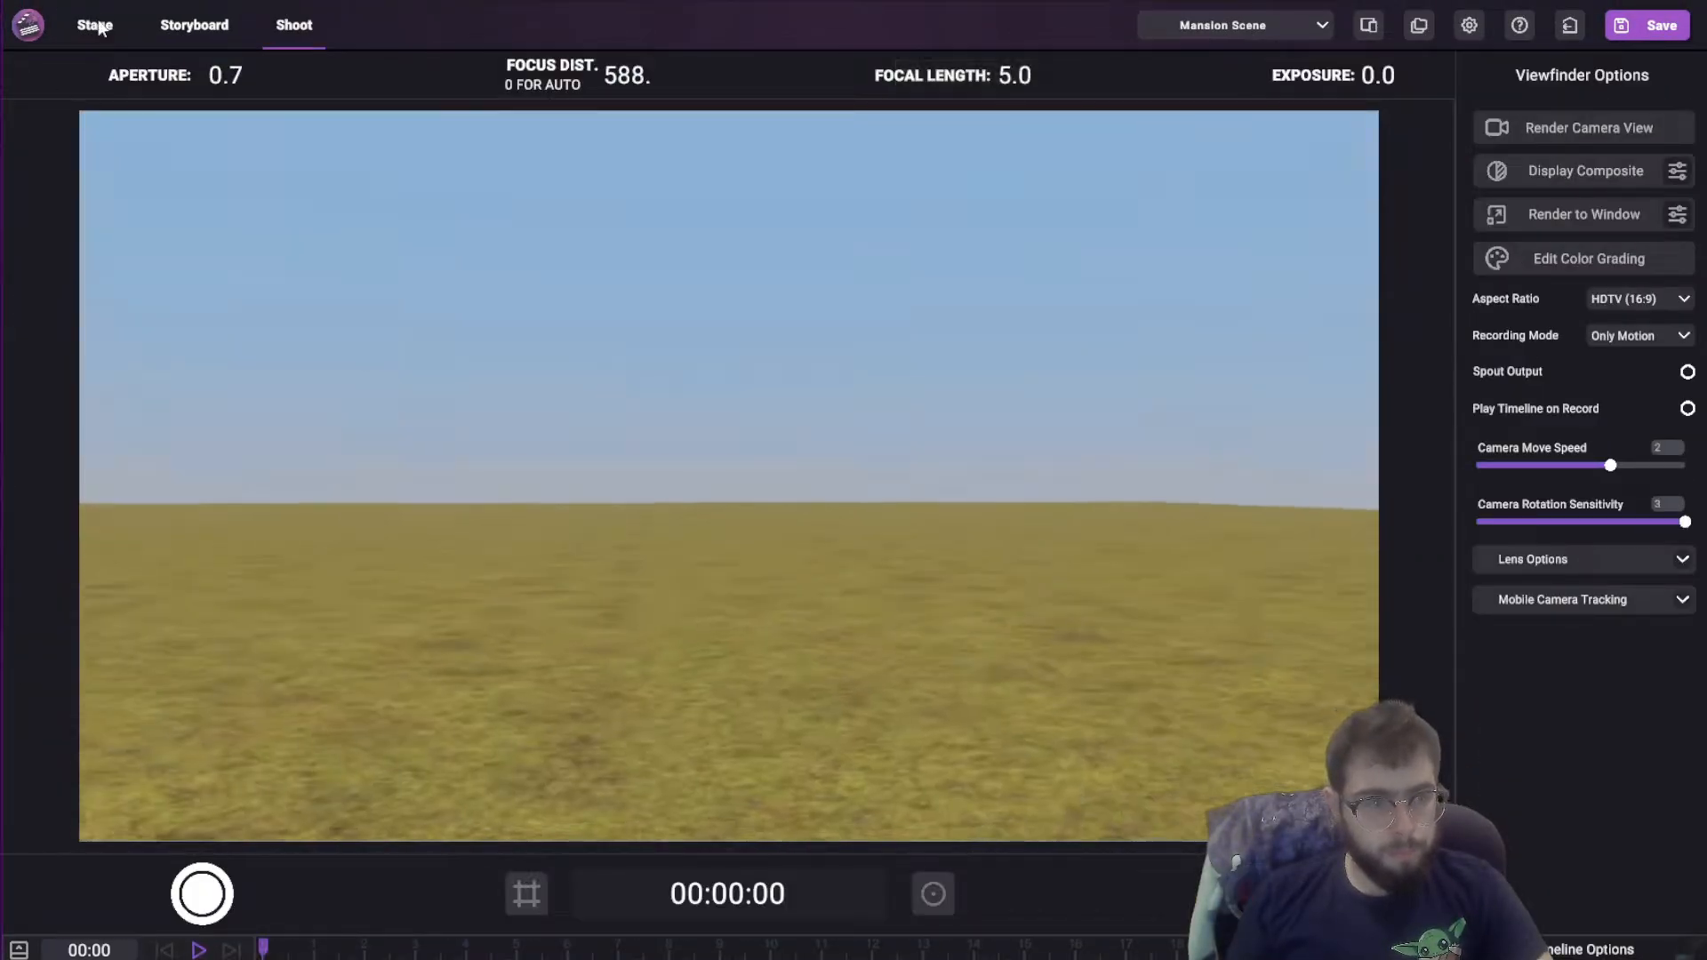
click(95, 24)
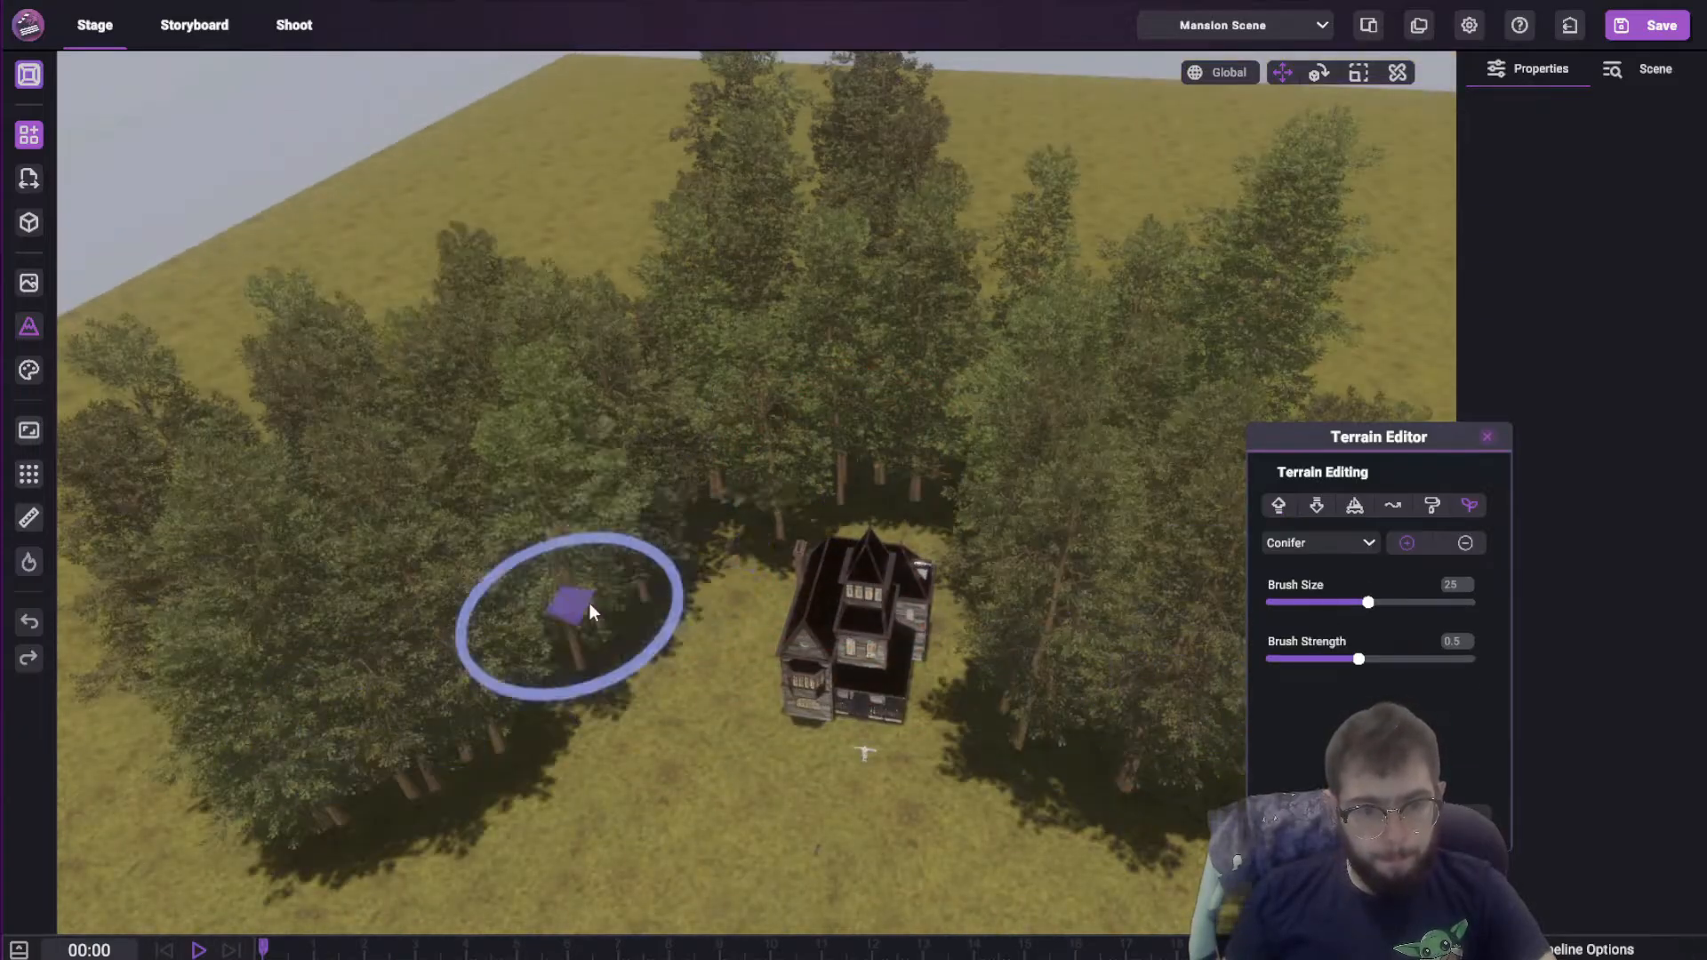
Switch the terrain editor to surface painting, and preview the mansion through the shooting camera
click(1430, 505)
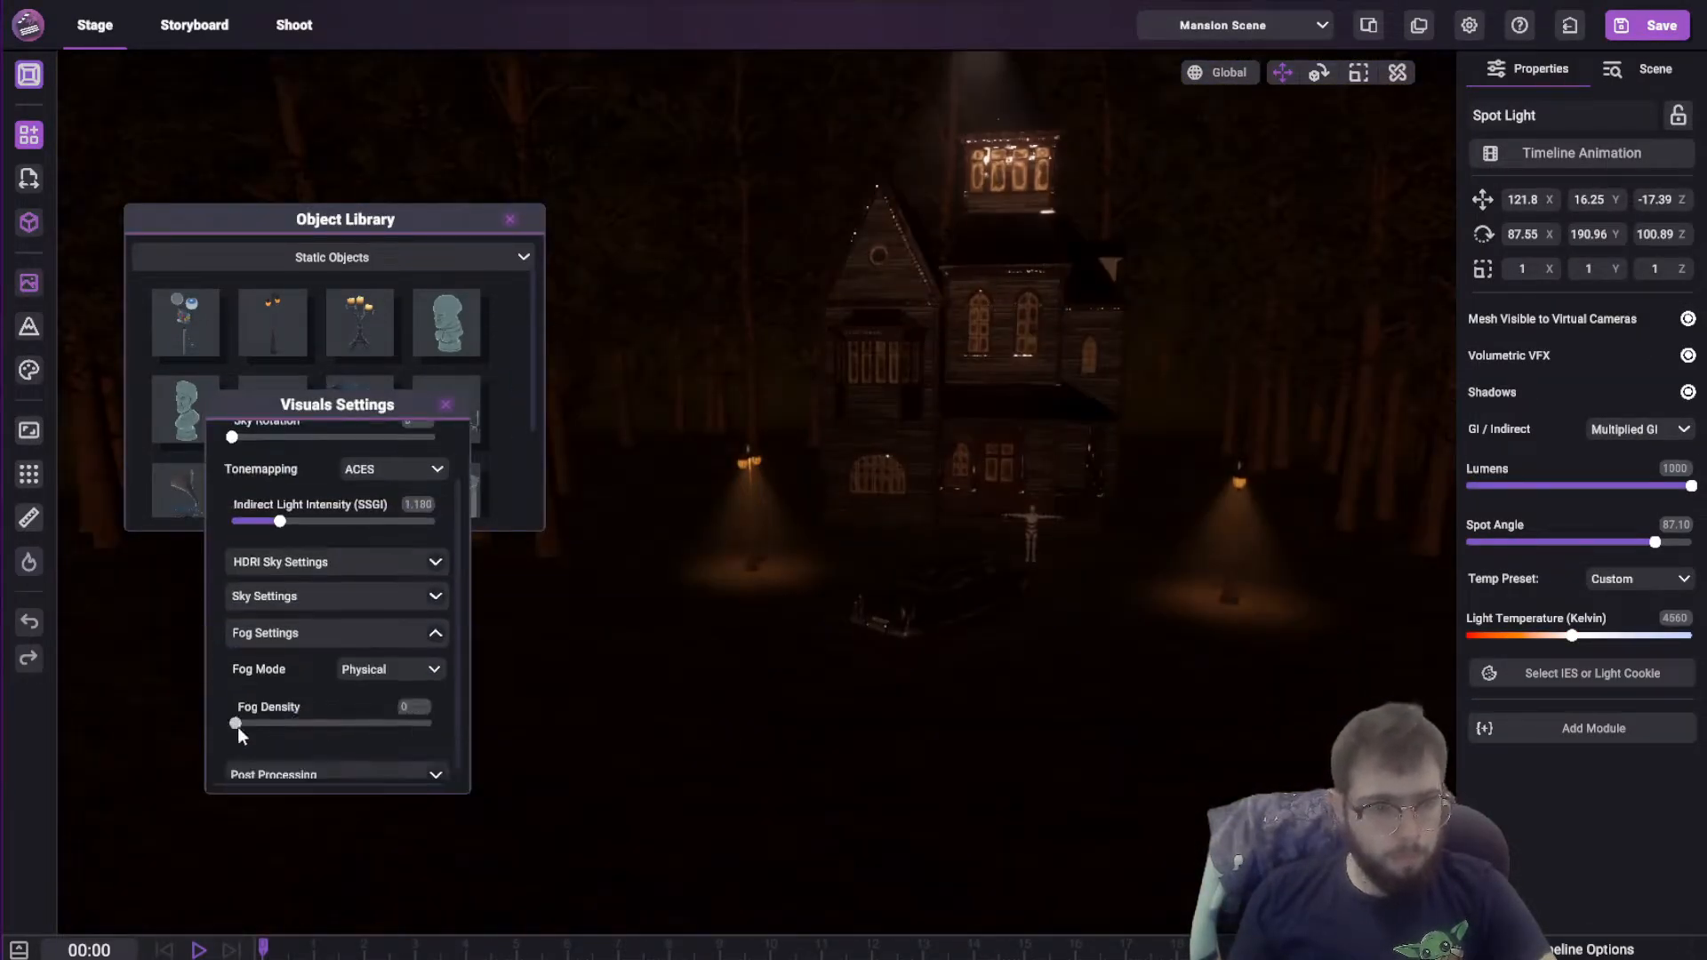
click(293, 25)
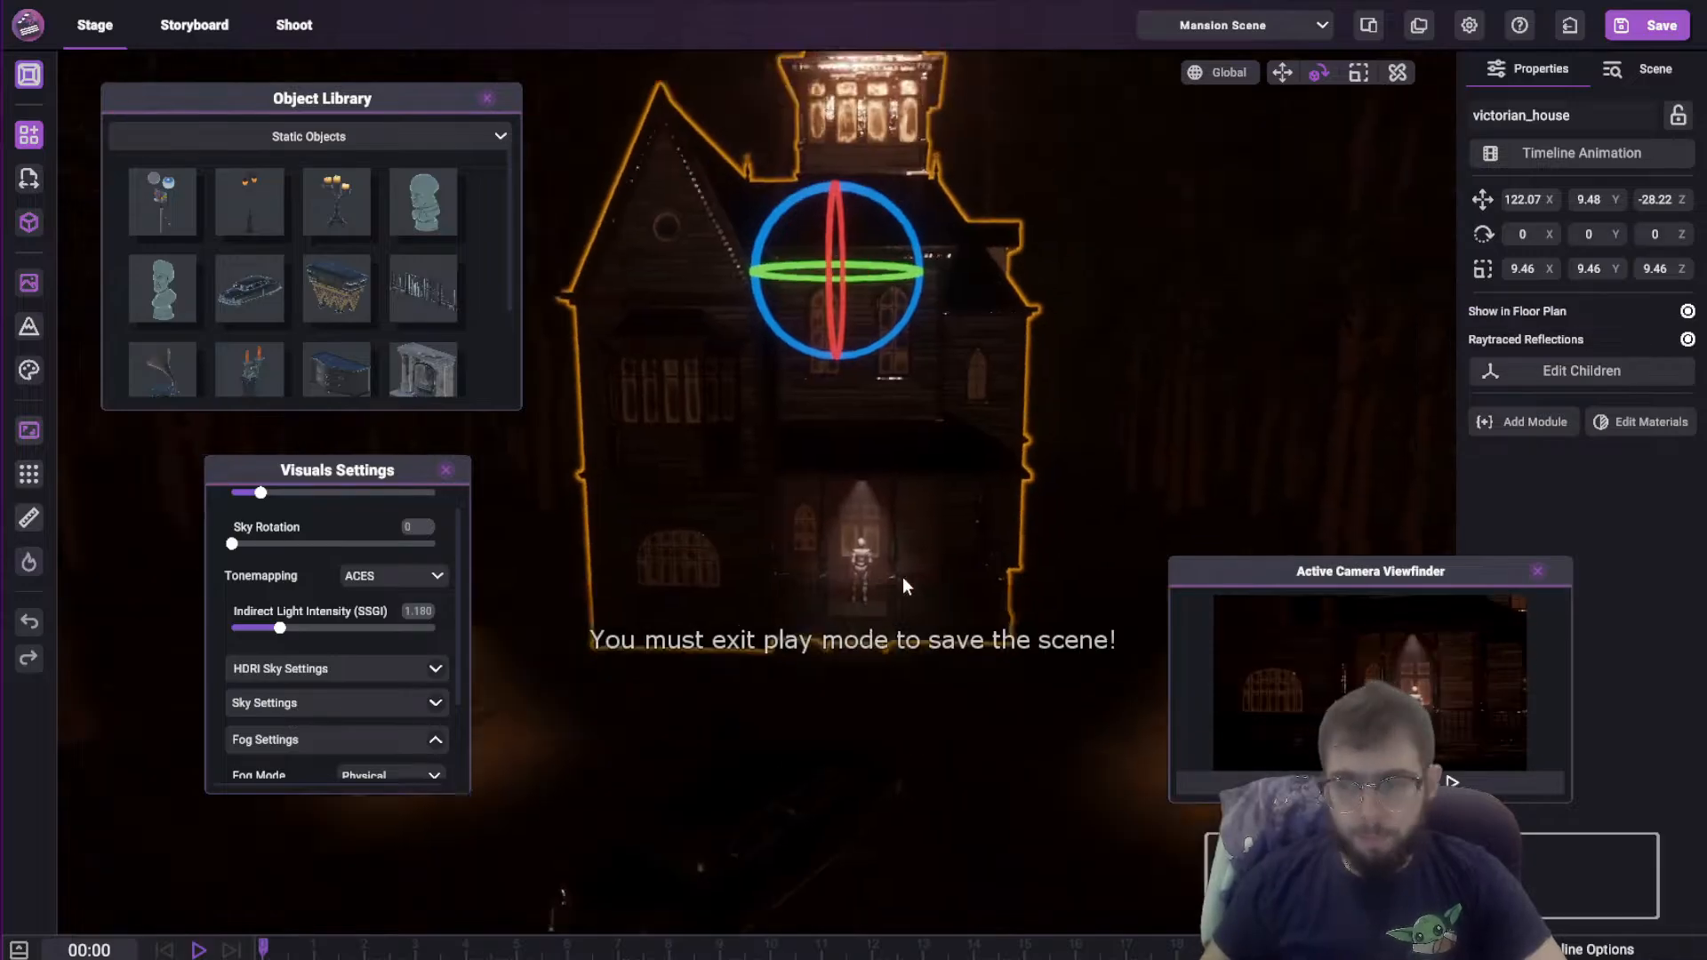
Adjust the spot light in front of the mansion's entrance
scroll(902, 586, up, 5)
scroll(922, 252, down, 2)
drag(893, 356, 905, 259)
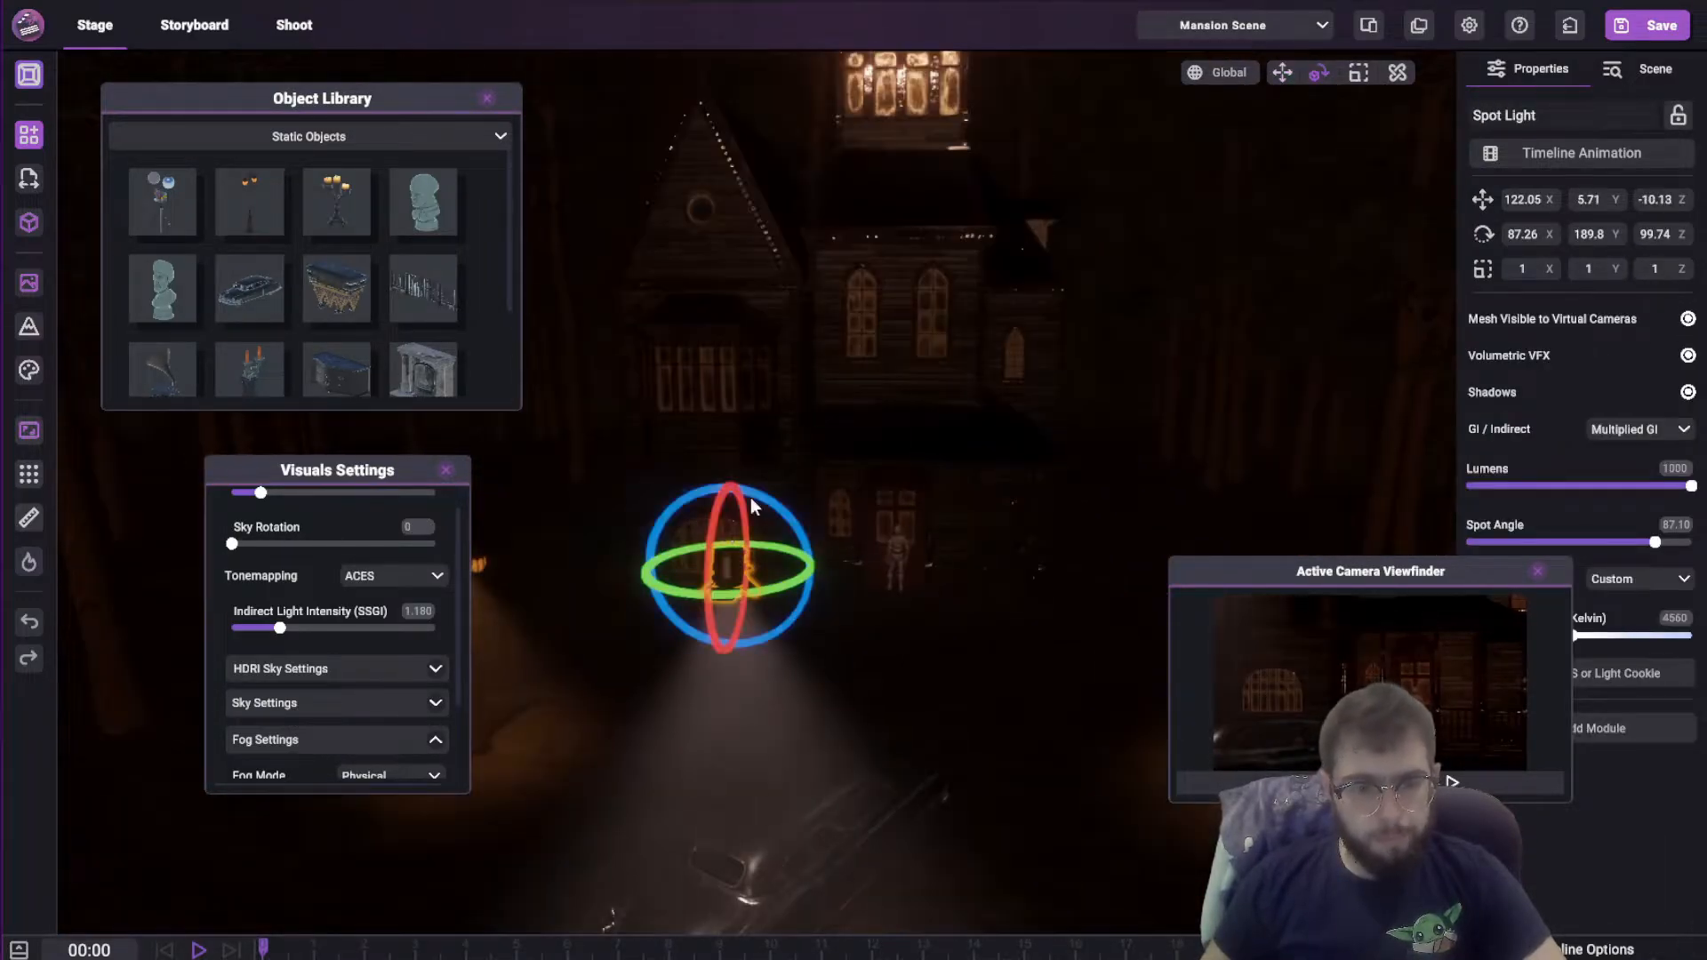
Raise the panel light above the mansion's front door to Y 4.36 and tilt it to an X rotation of 78.68
click(1531, 78)
key(w)
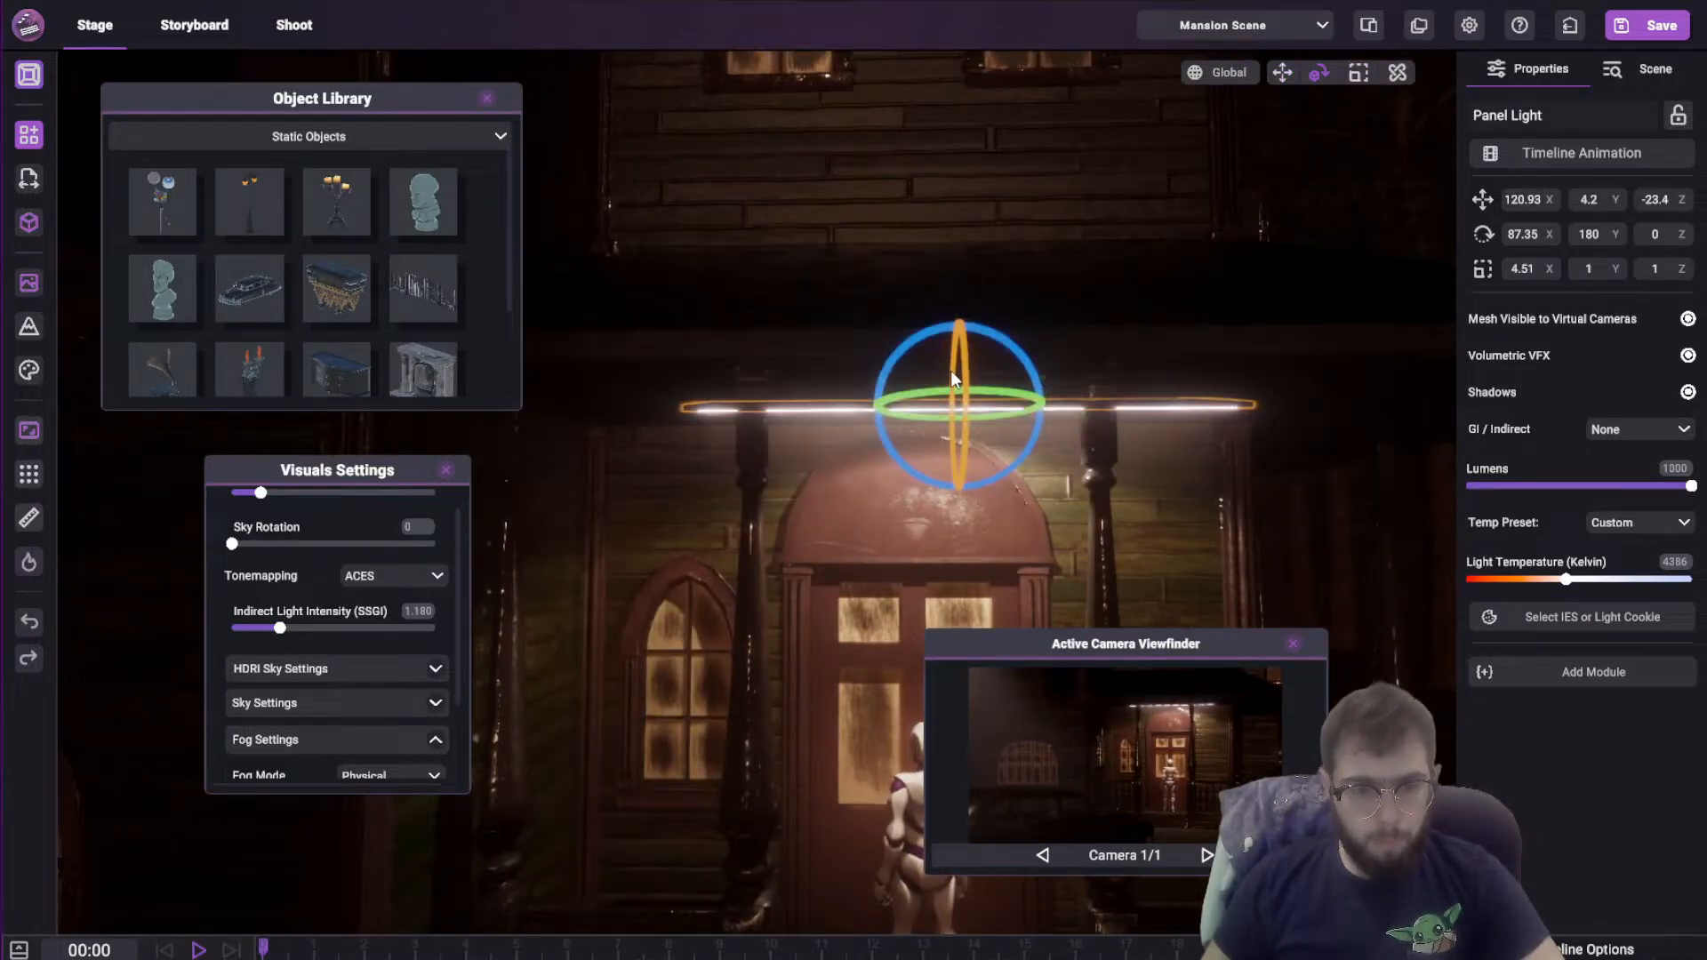
key(w)
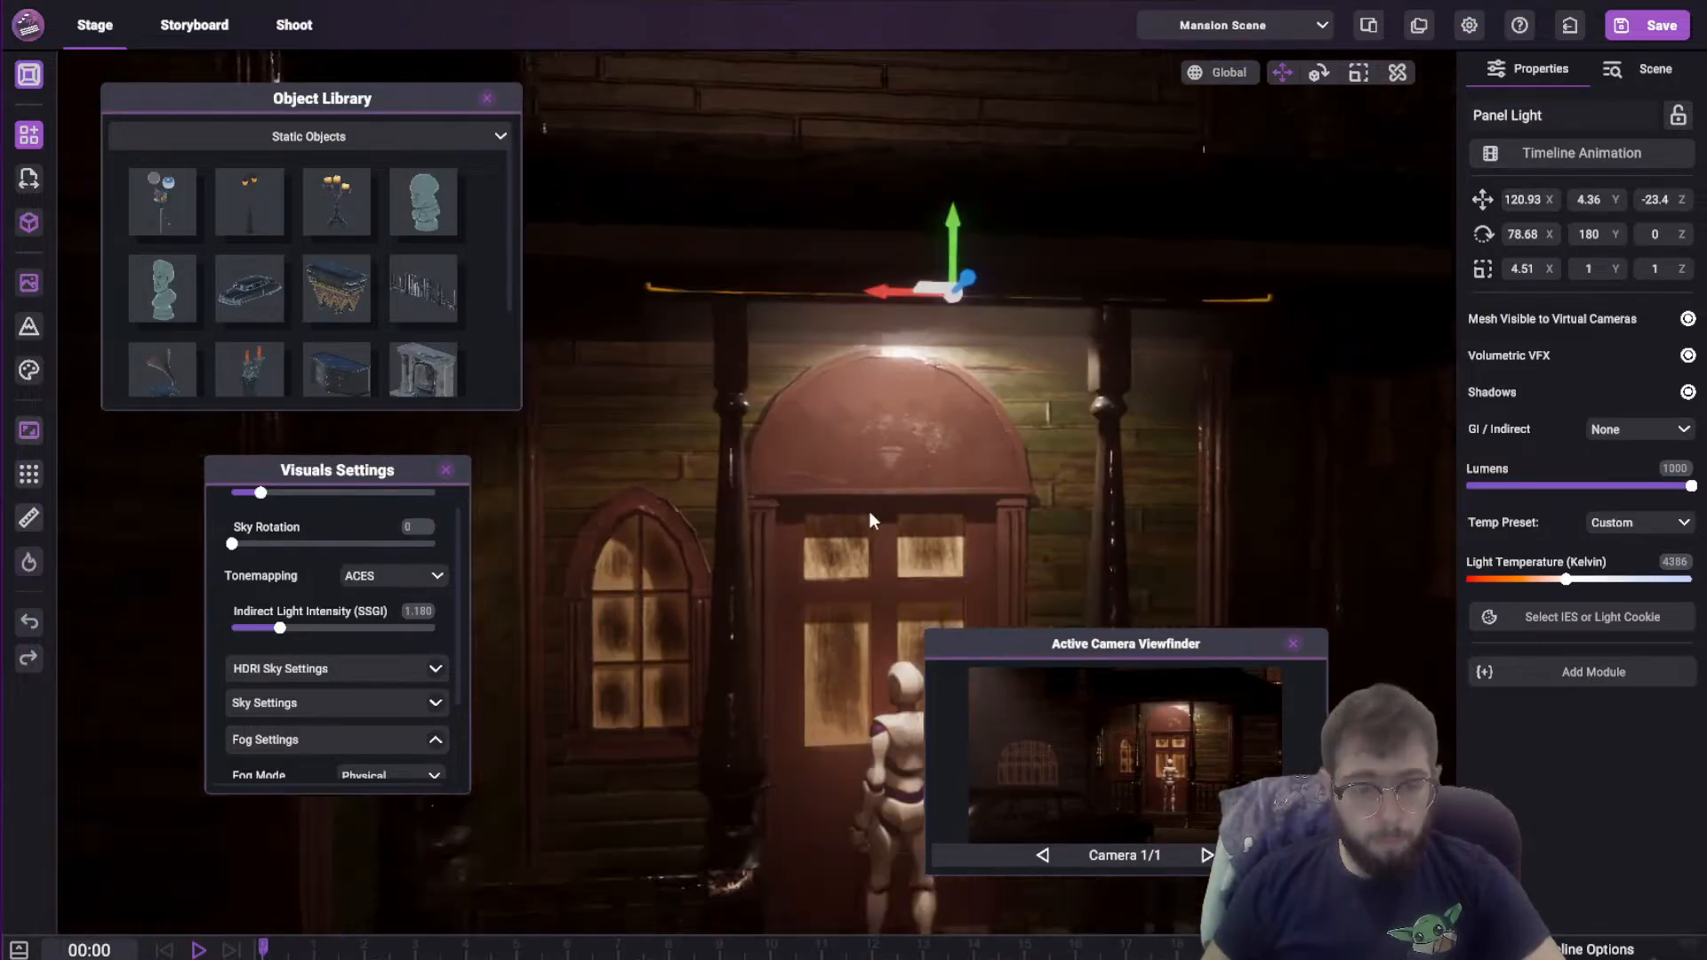
key(e)
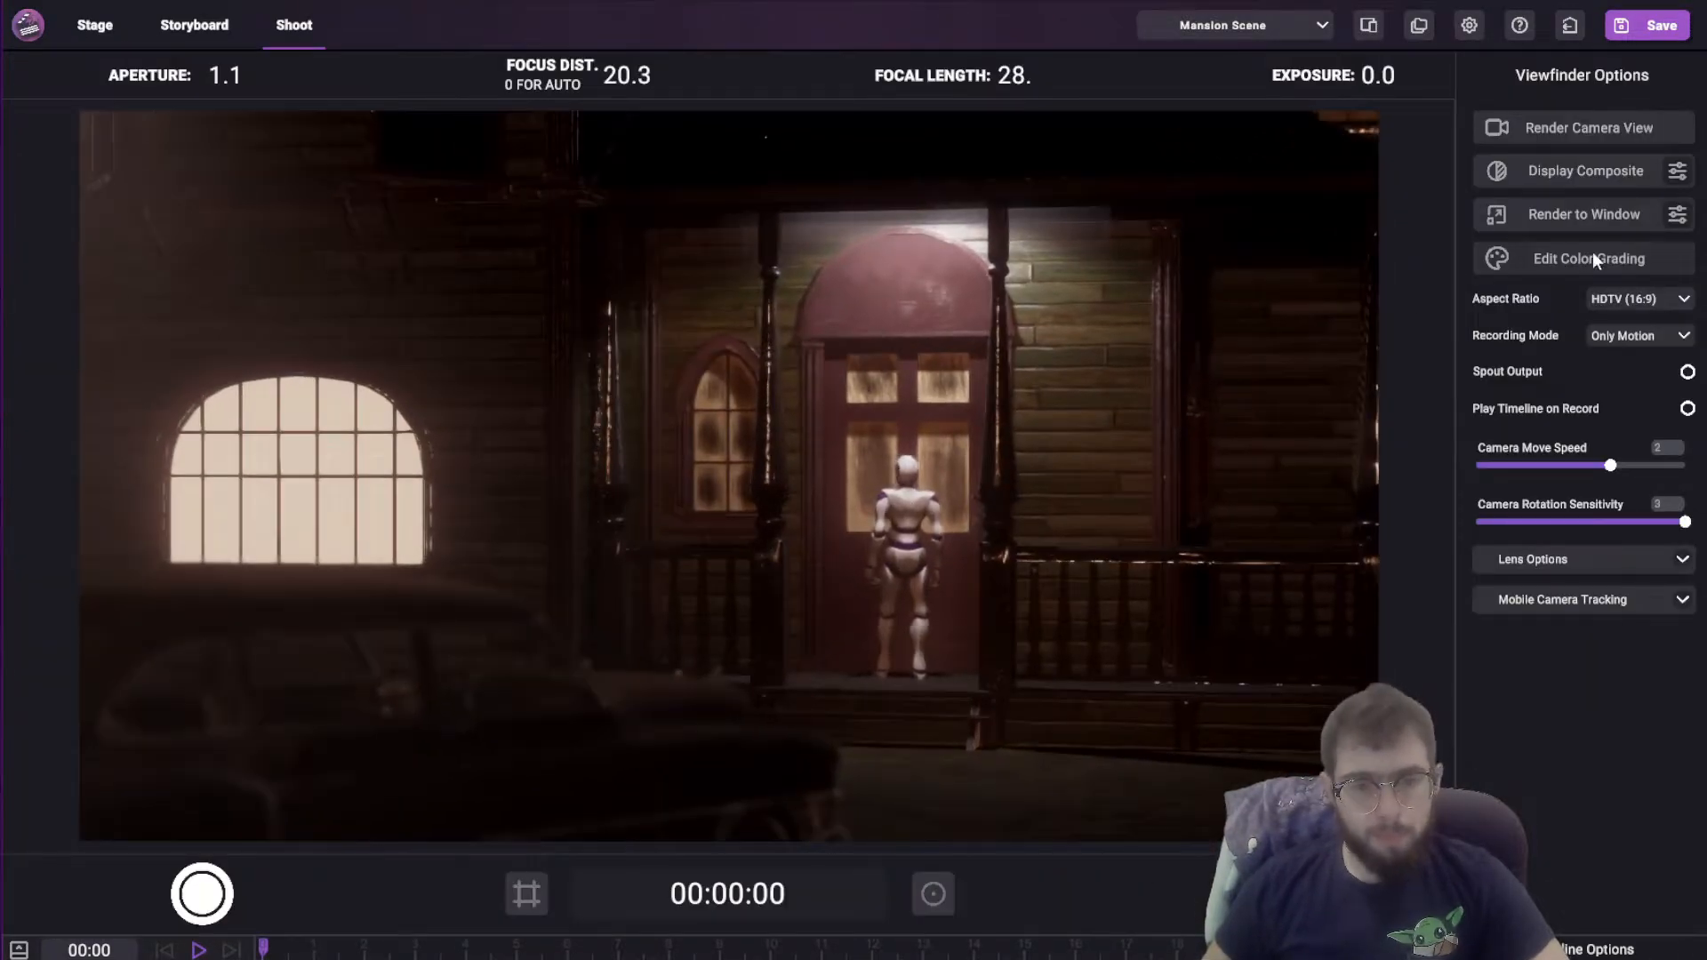
Open the shooting camera's color grading settings, and on the stage pick the mansion wall beside the lit arched window
click(1583, 258)
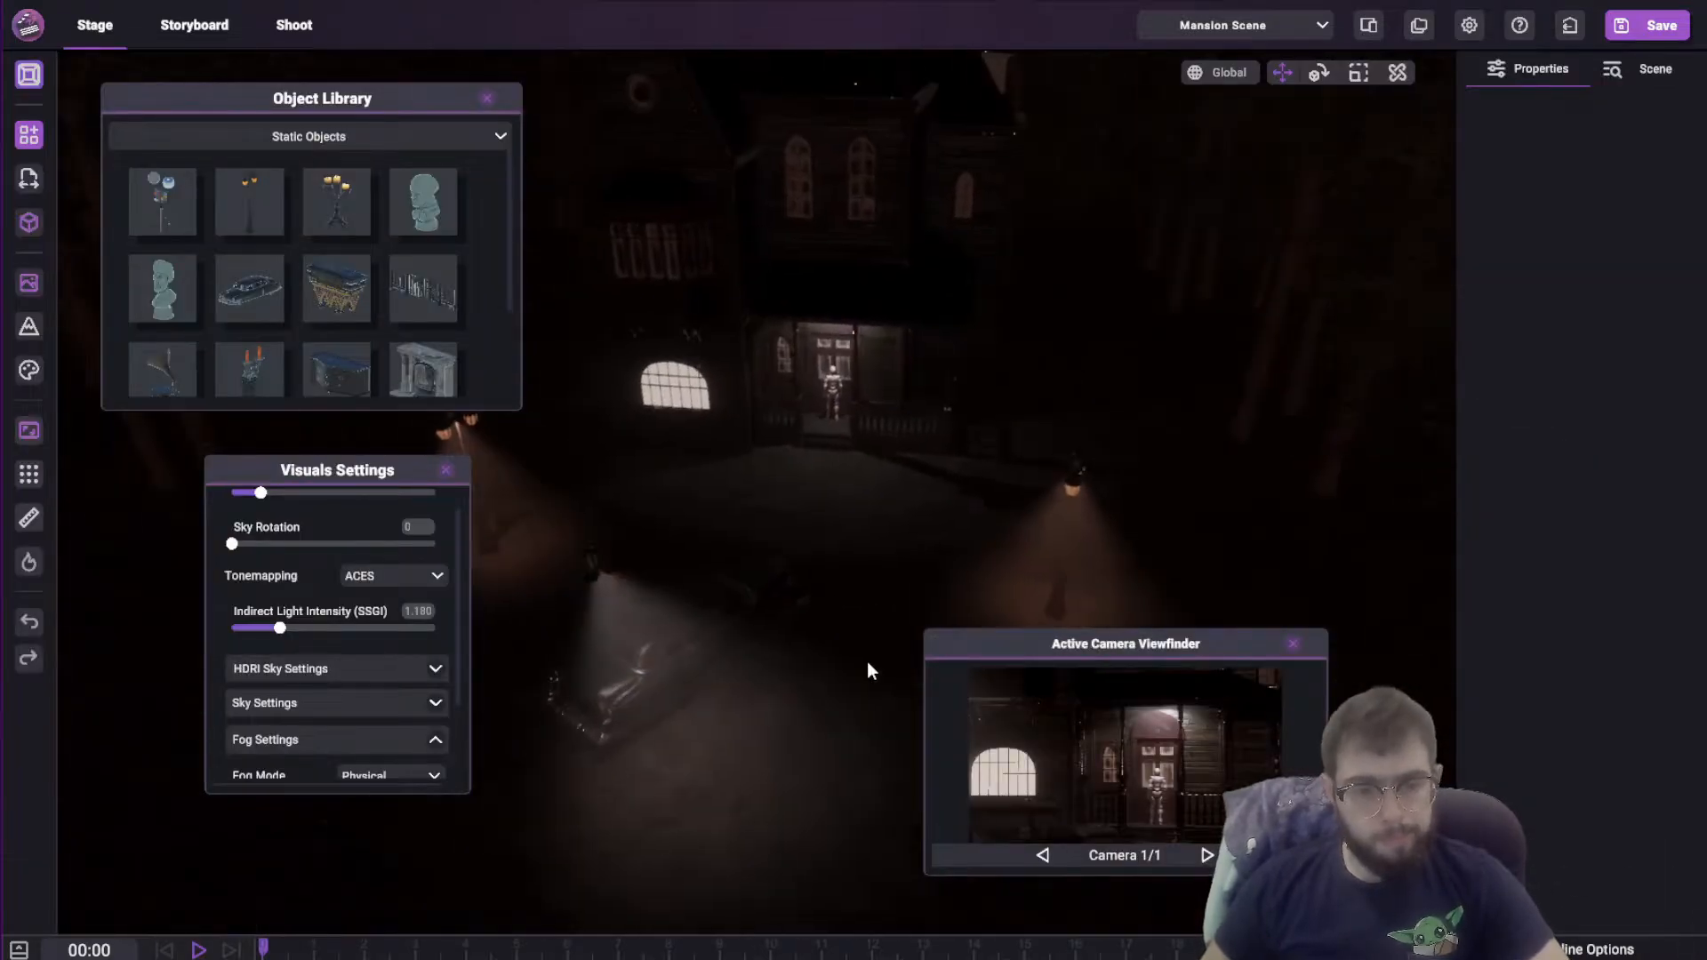
click(623, 404)
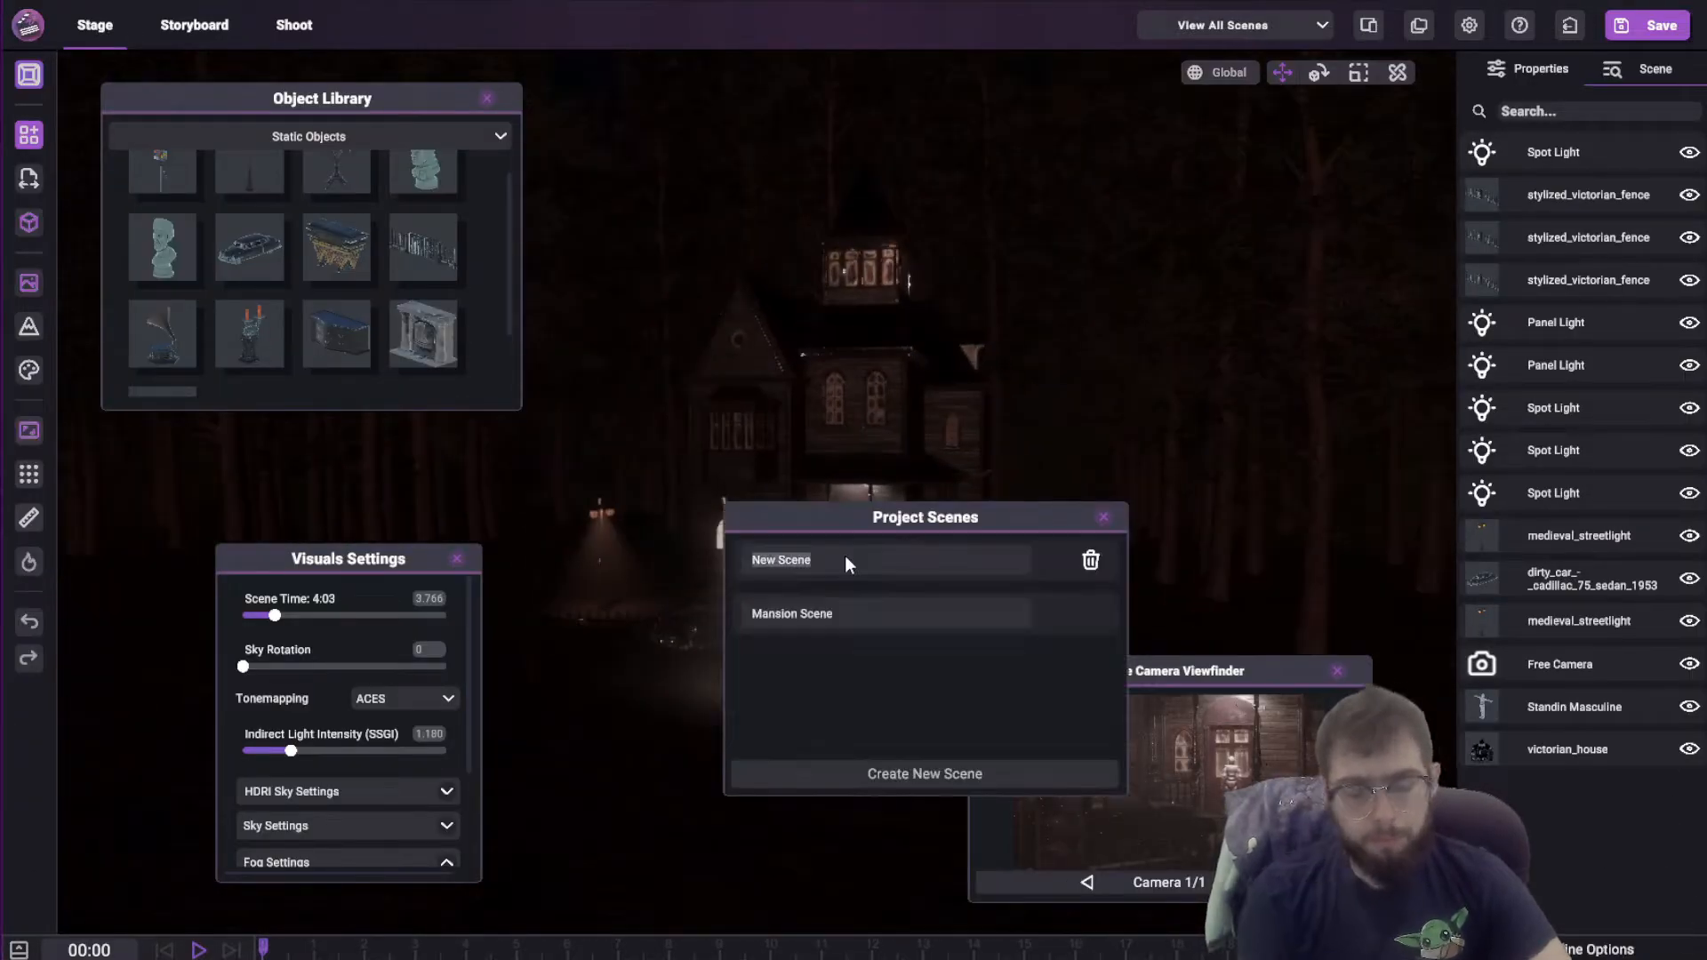
Rename Mansion Scene to Mansion Exterior in the project scenes and close the list
double_click(816, 614)
text(Exterior)
click(1103, 517)
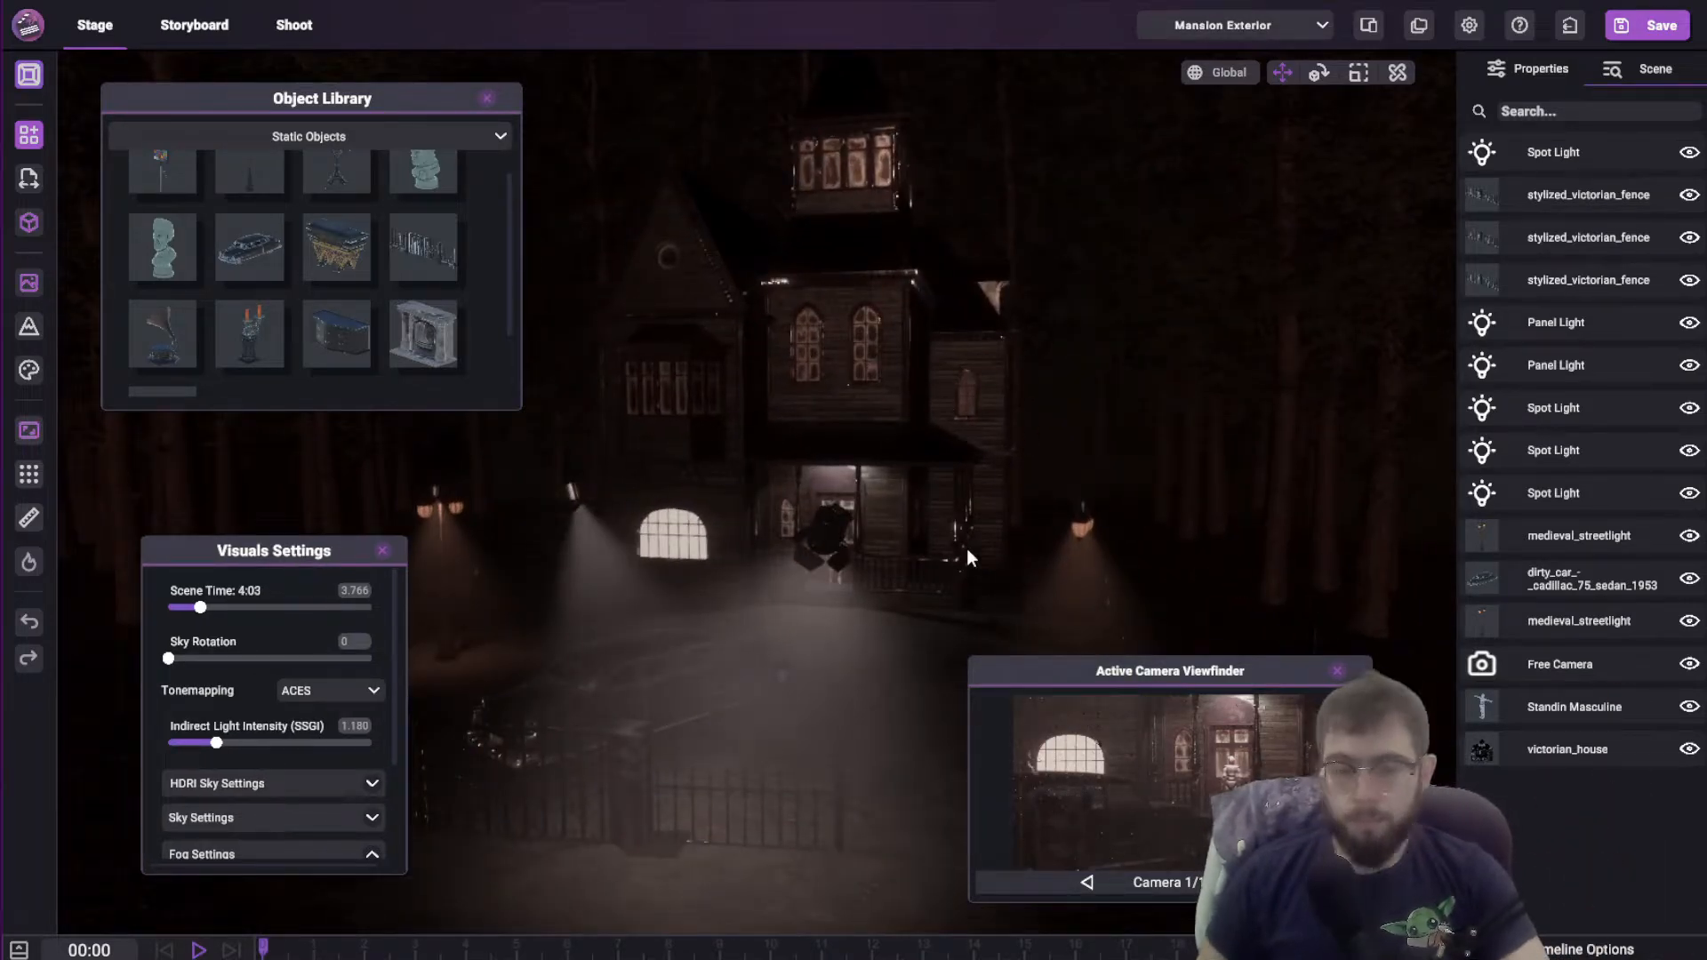
right_drag(967, 548, 786, 566)
key(d)
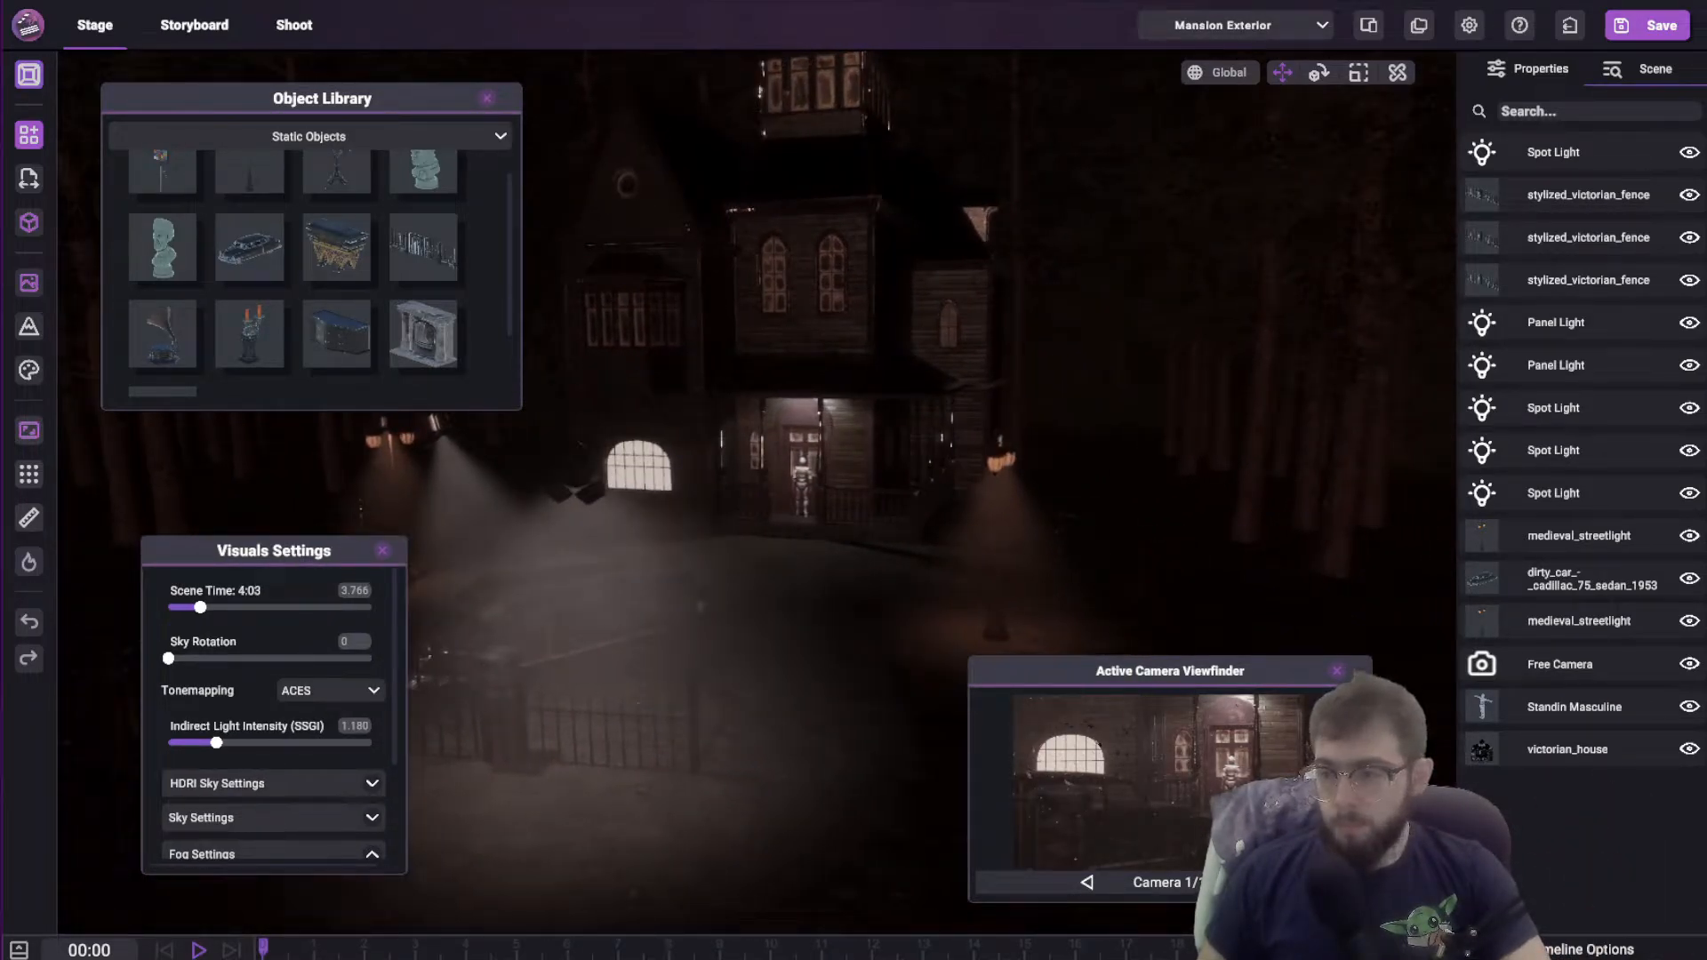
right_drag(809, 442, 703, 544)
key(s)
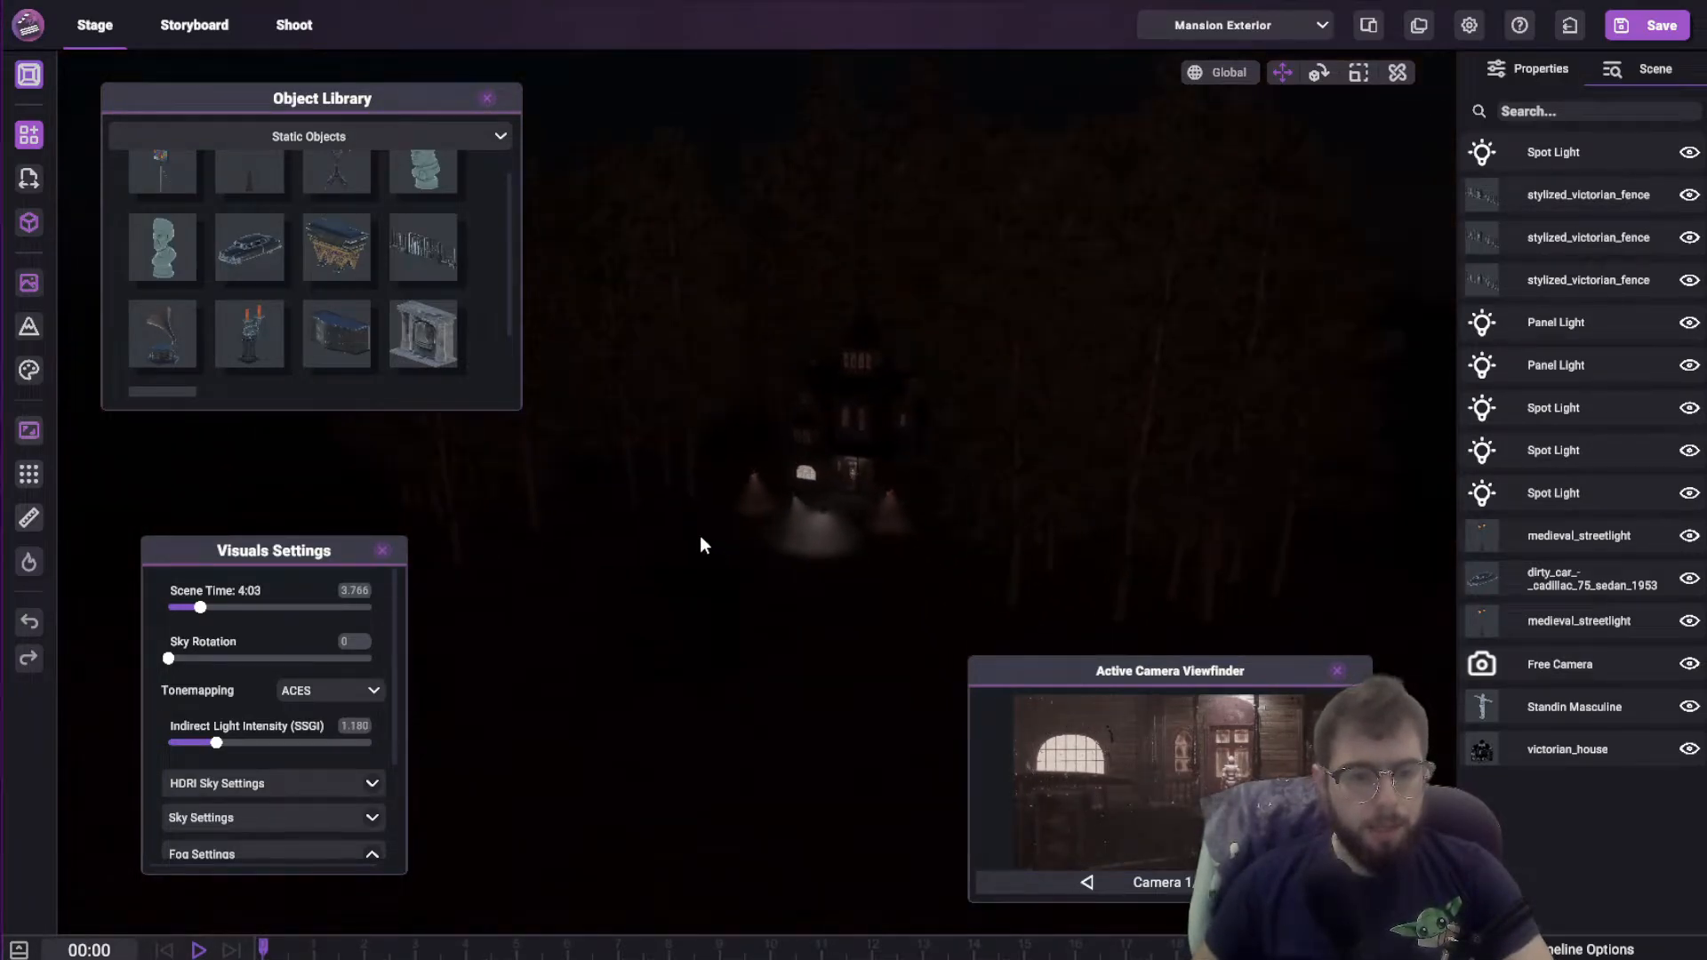
Close the object library and the visuals settings over the Mansion Exterior stage
key(w)
right_drag(697, 483, 876, 361)
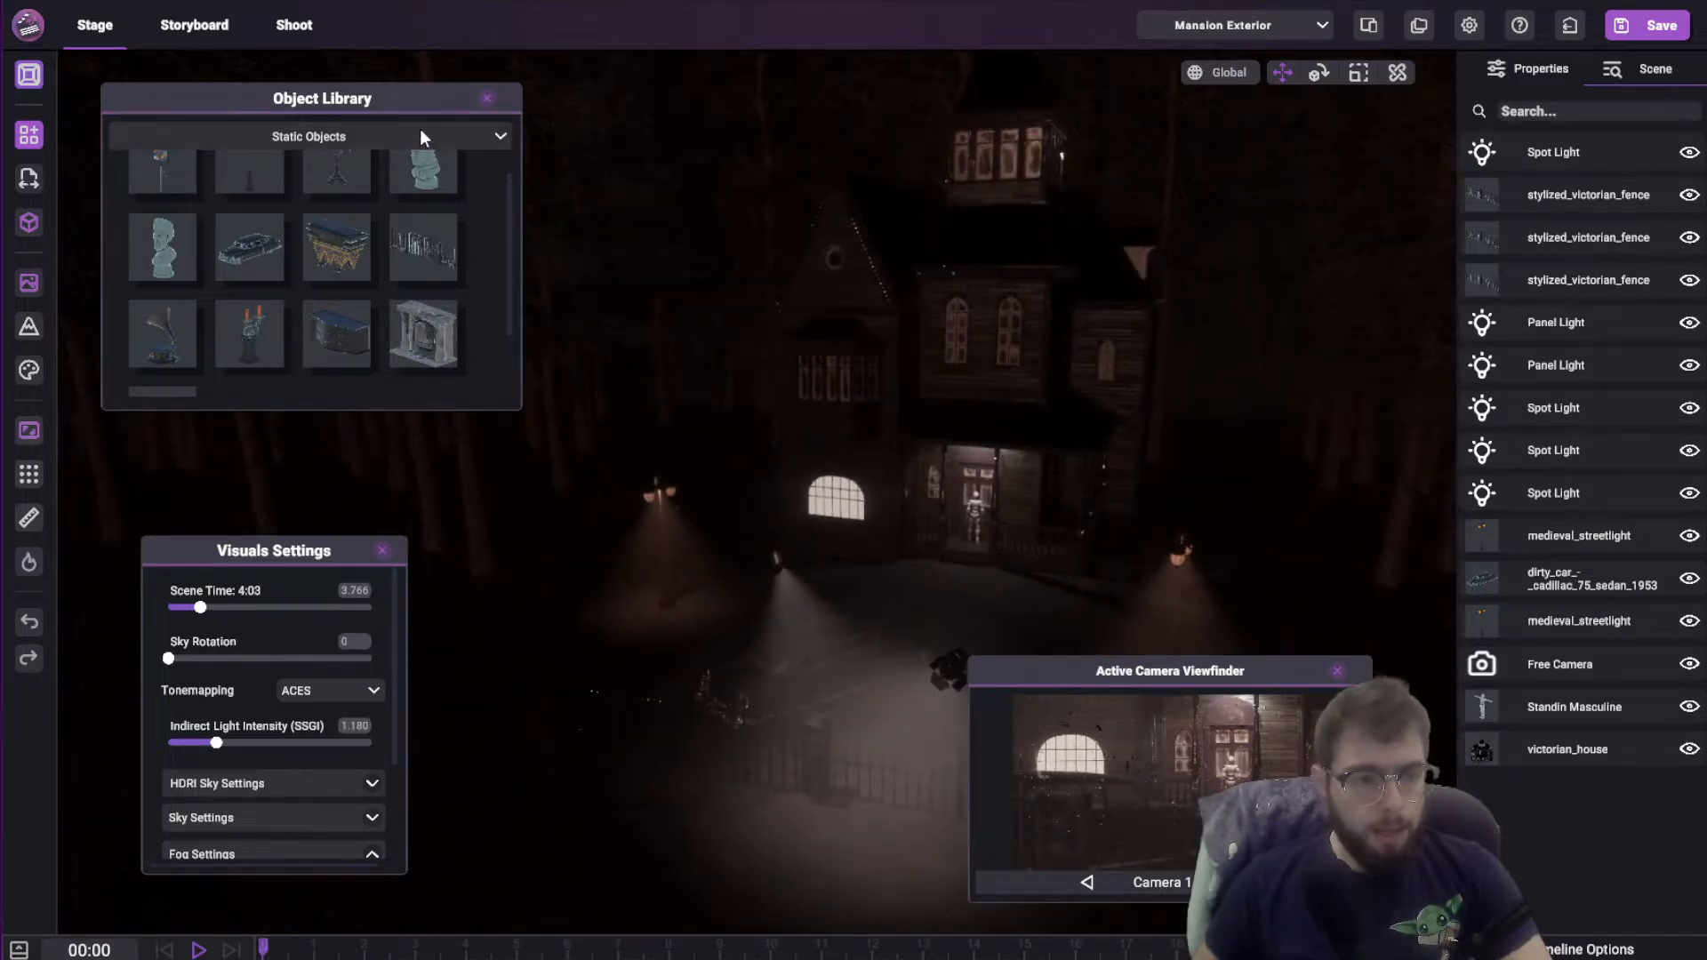
click(487, 98)
drag(241, 556, 235, 445)
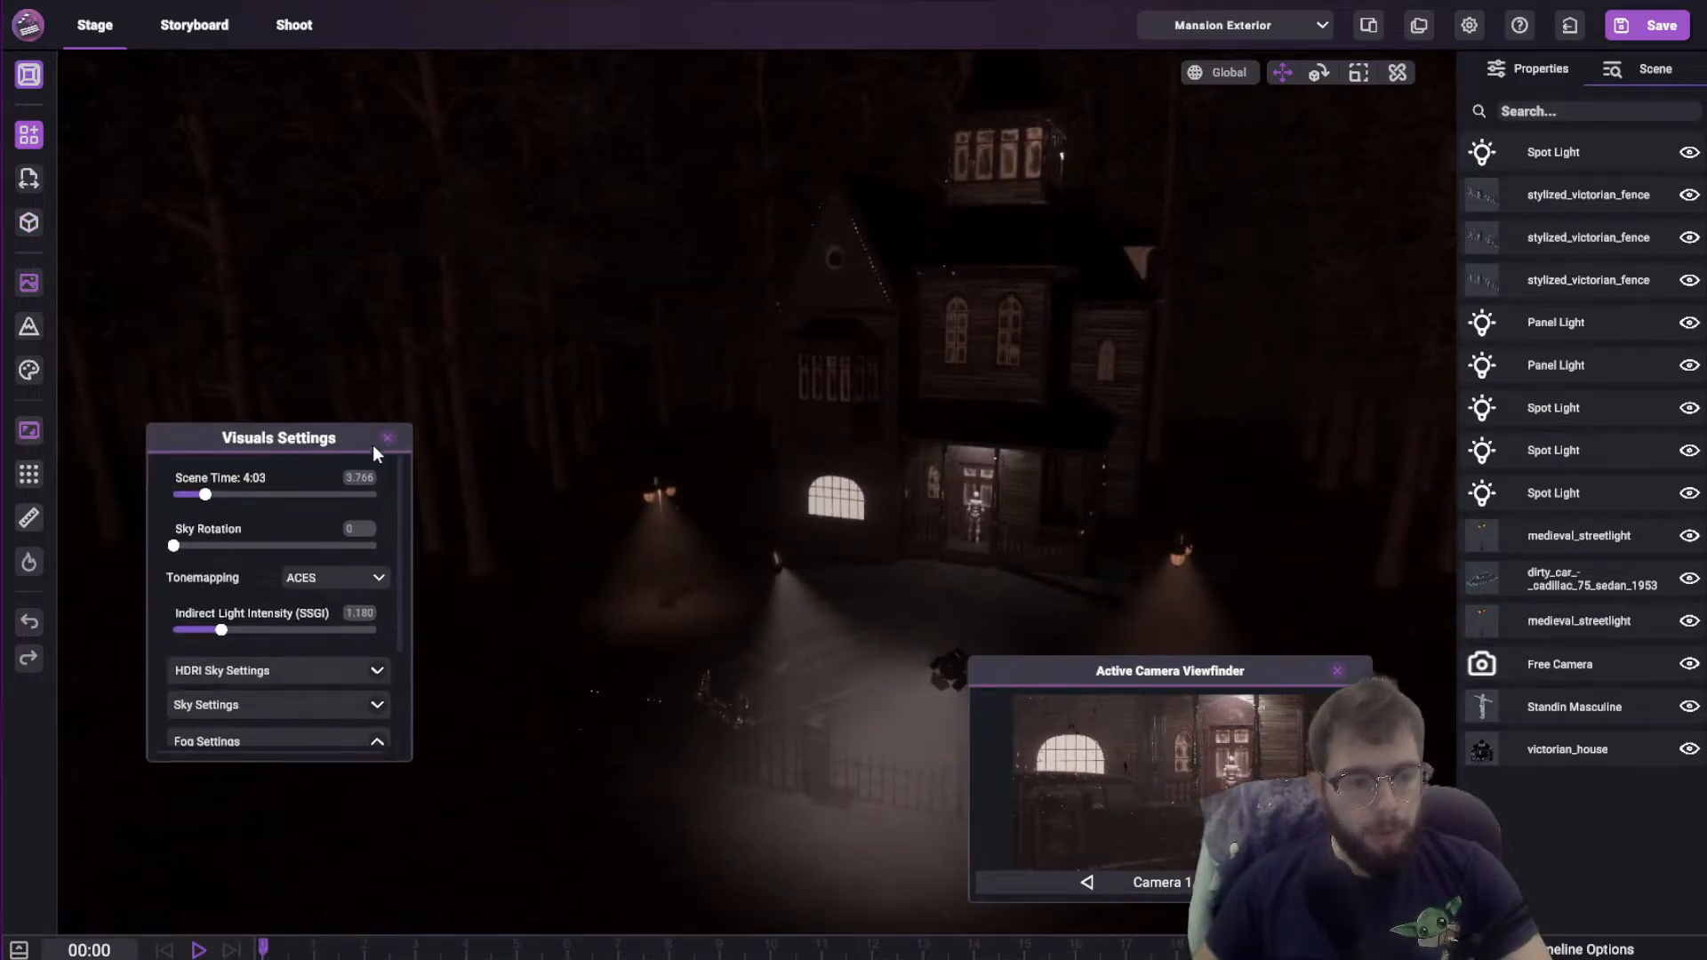
click(374, 442)
Examine the lit mansion exterior around the front door, parked car, street lamps and spot lights
right_drag(421, 477, 753, 380)
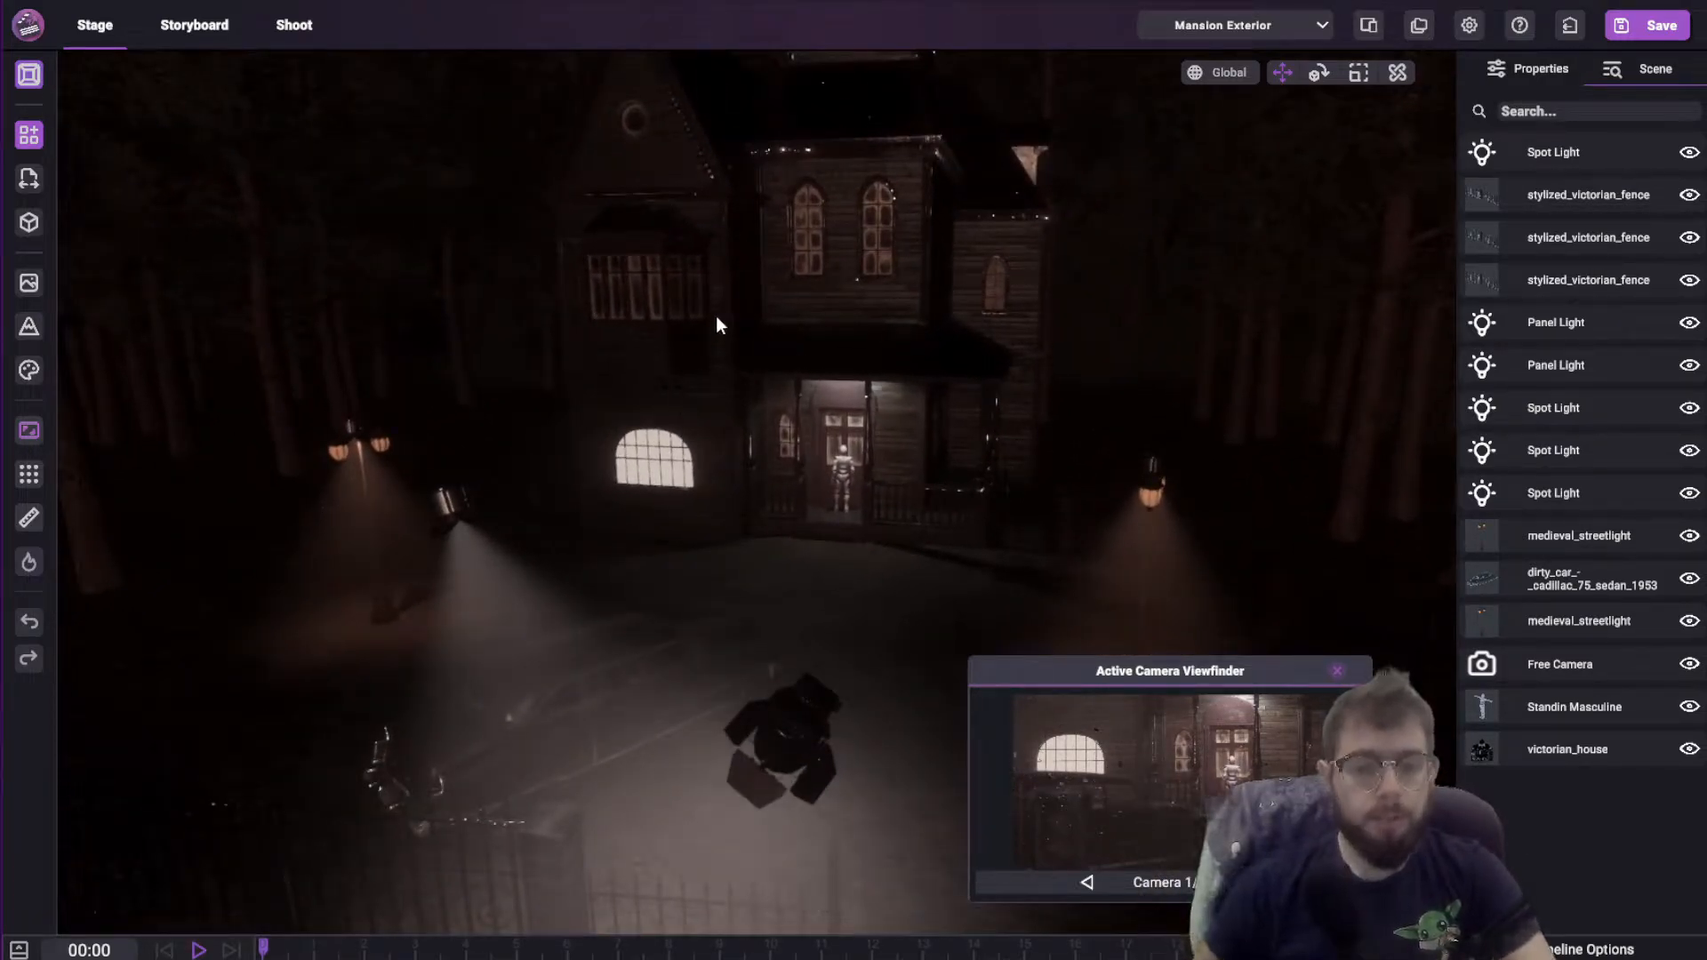
key(w)
right_drag(716, 317, 753, 411)
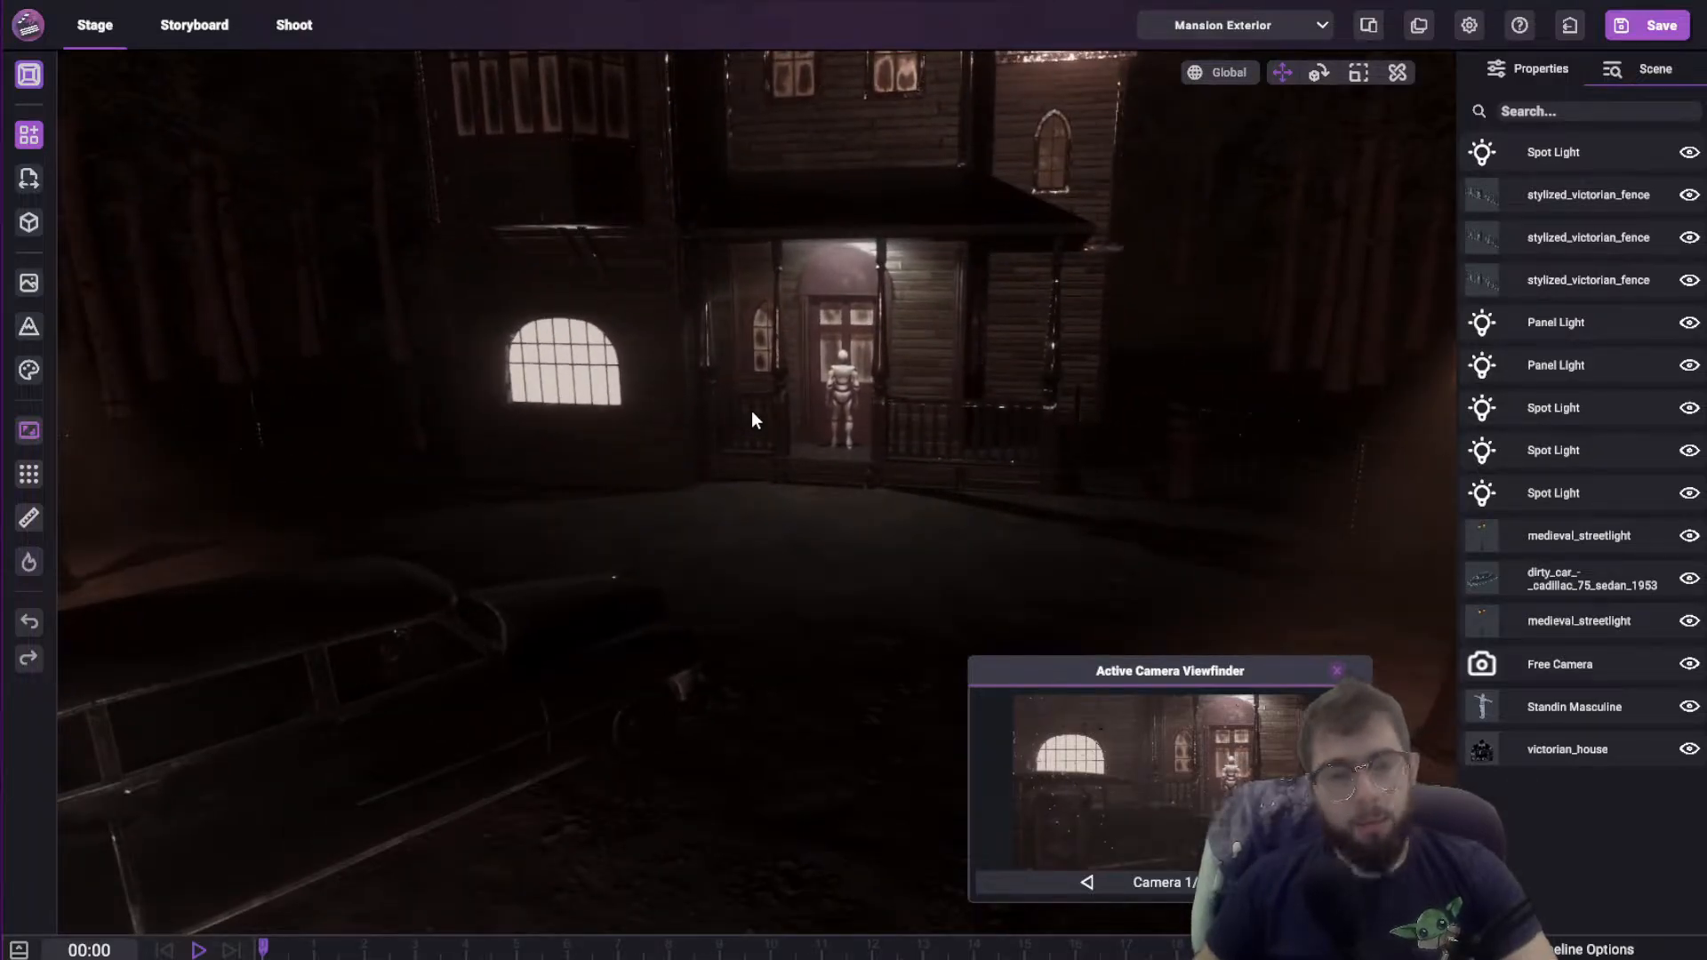
key(s)
right_drag(962, 354, 623, 578)
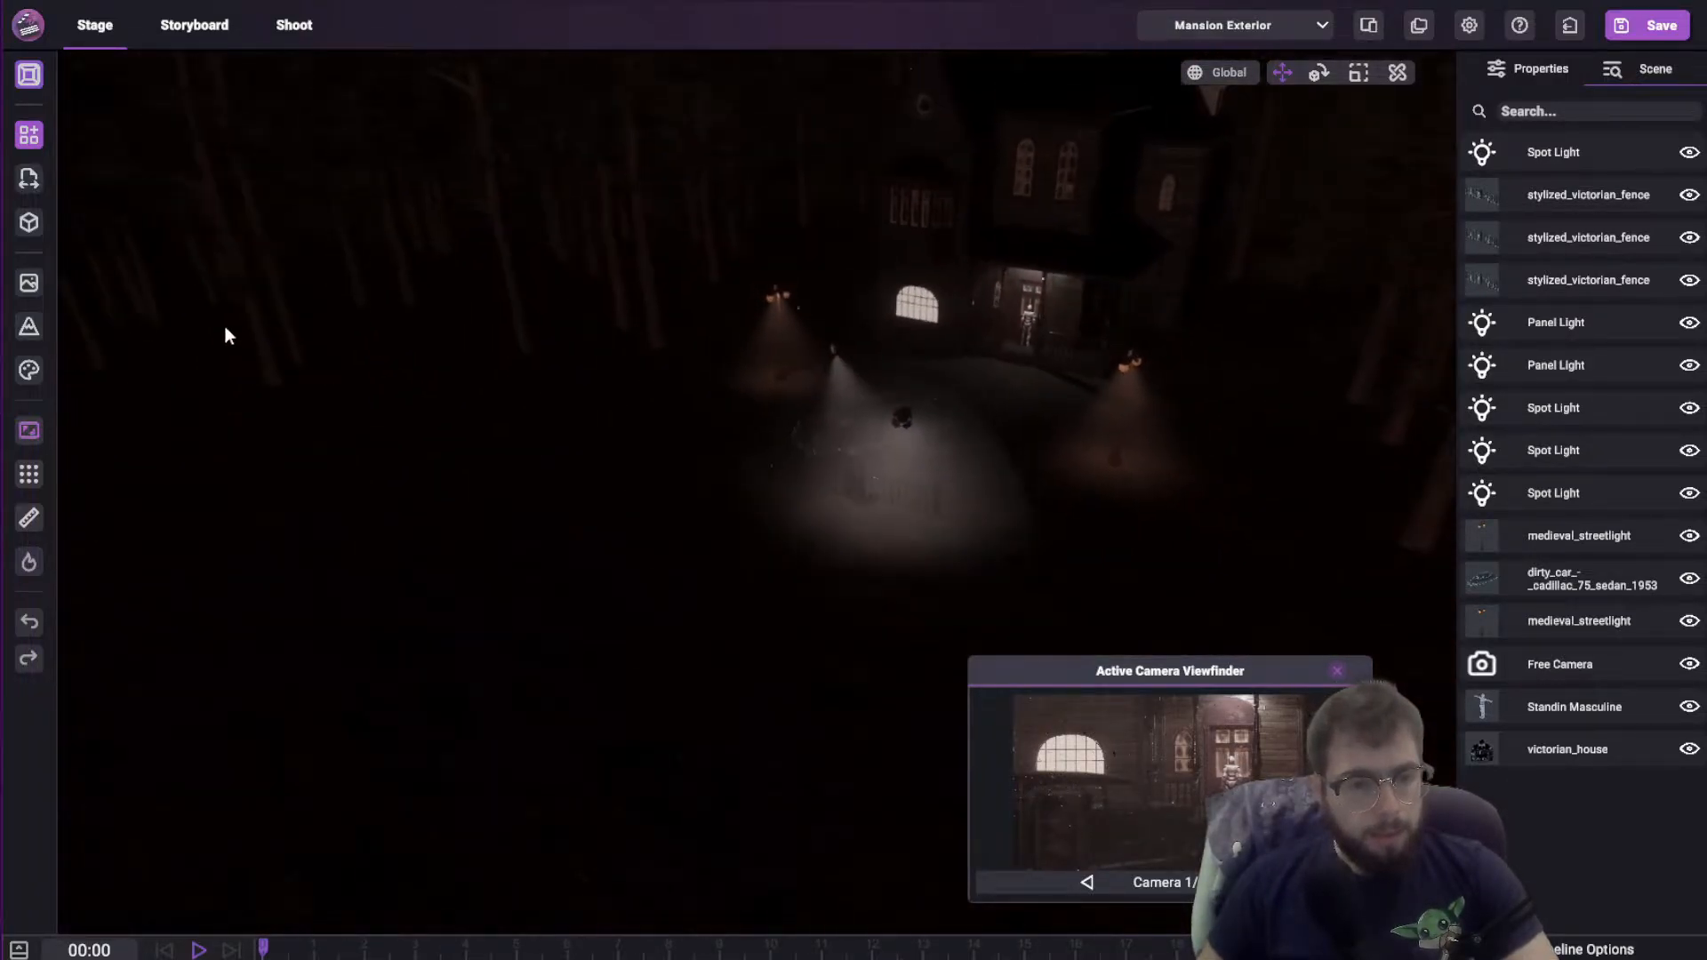
right_drag(842, 368, 791, 513)
key(w)
key(w)
right_drag(580, 518, 755, 599)
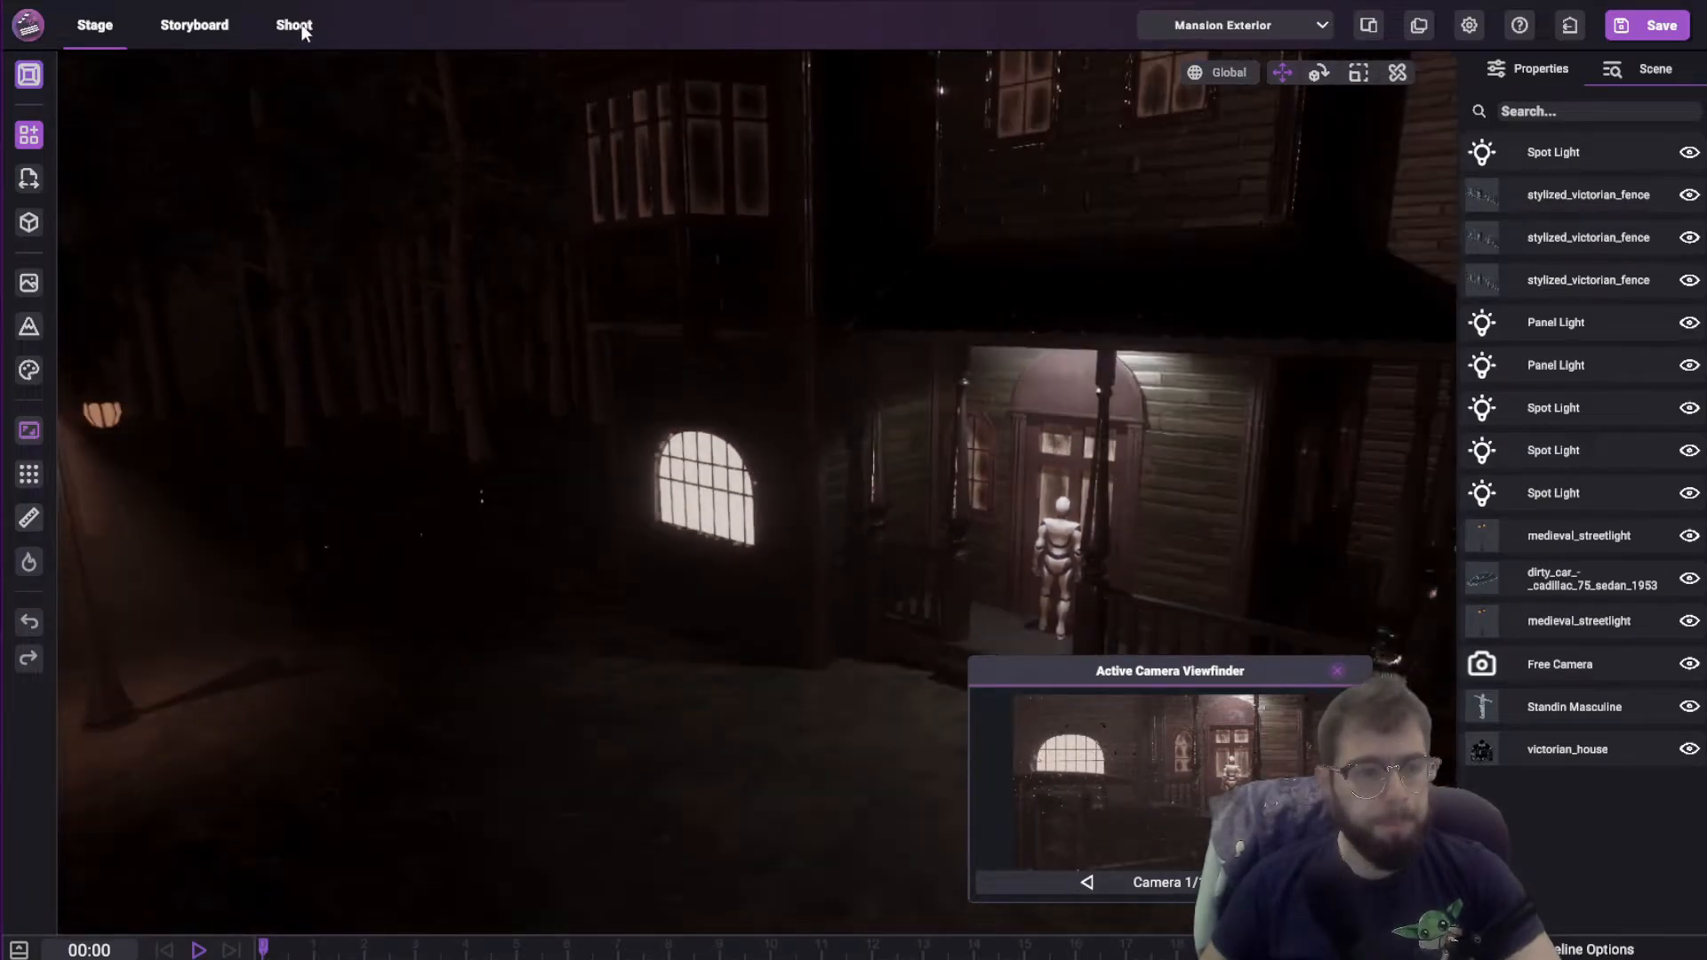
Review the shooting camera's front-door shot and browse the storyboard frames, returning to the stage
click(296, 25)
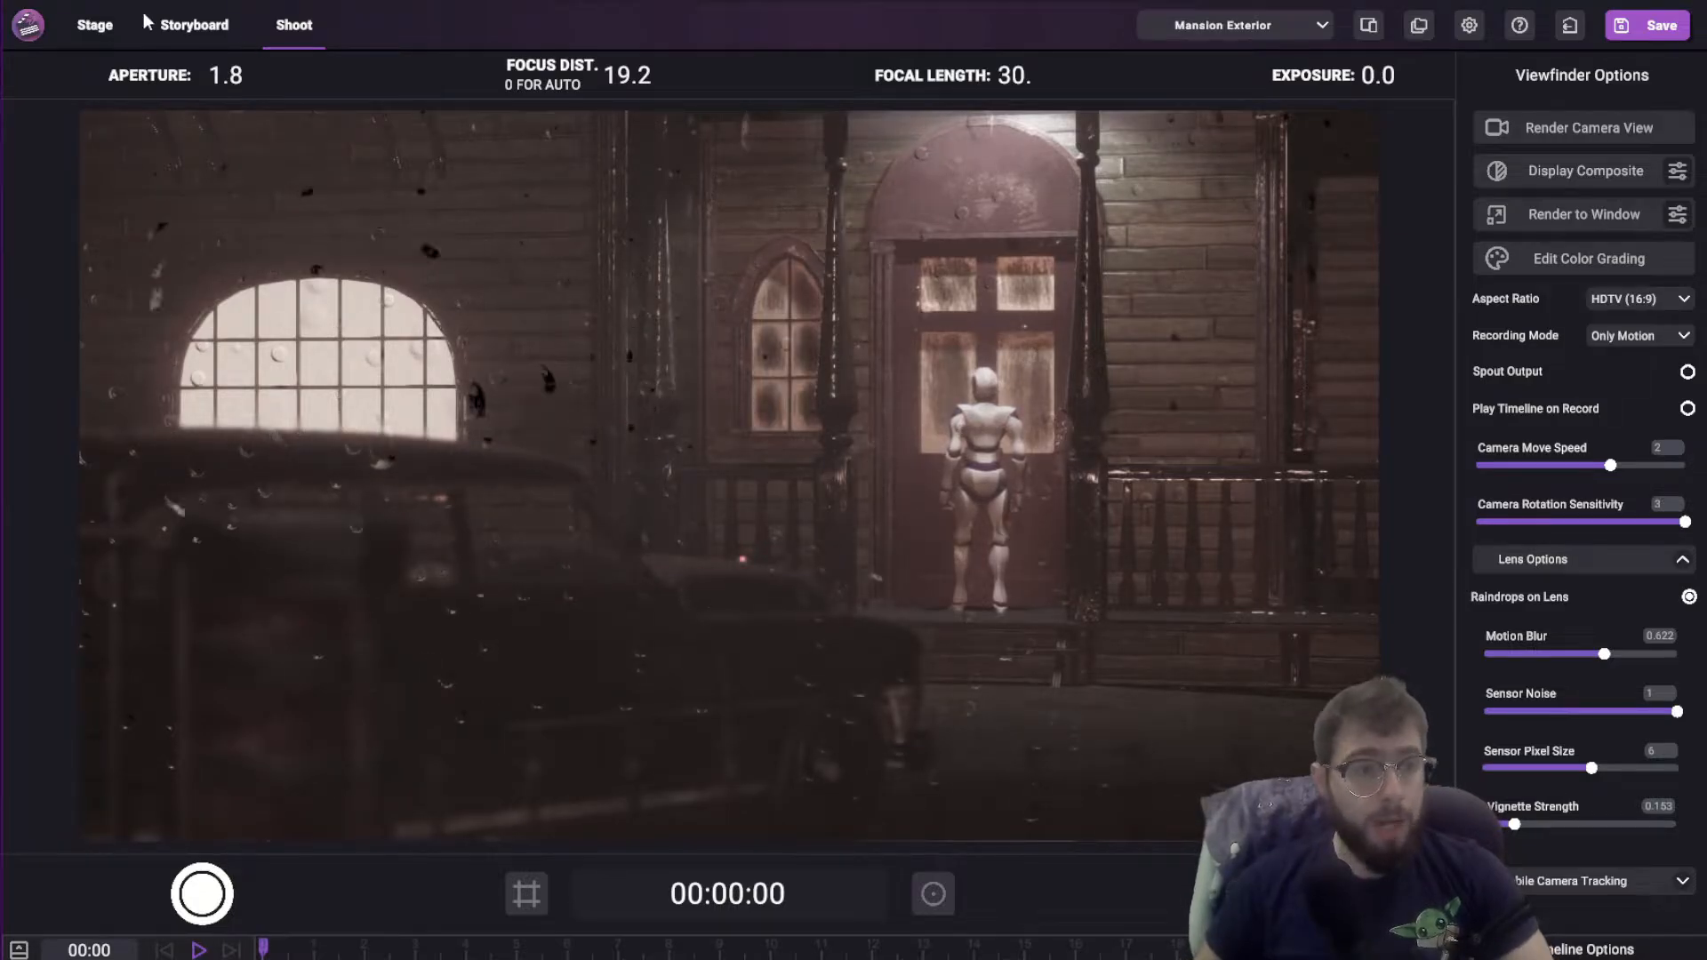
click(95, 25)
click(194, 25)
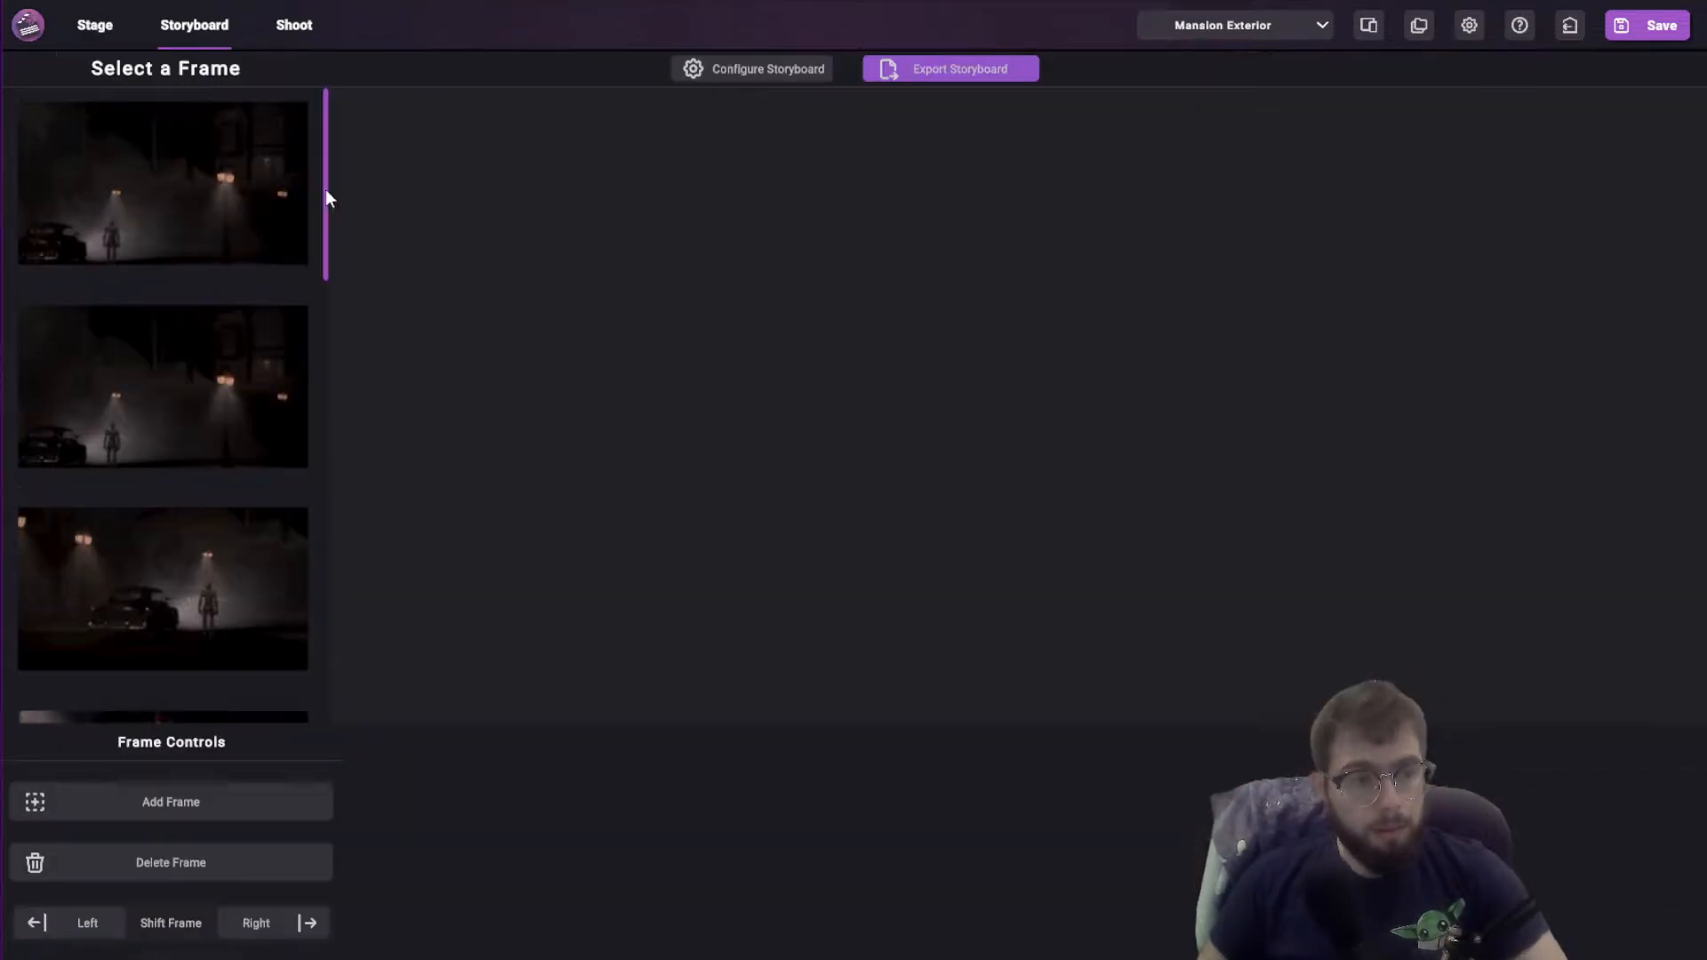
scroll(211, 634, down, 2)
scroll(213, 622, up, 2)
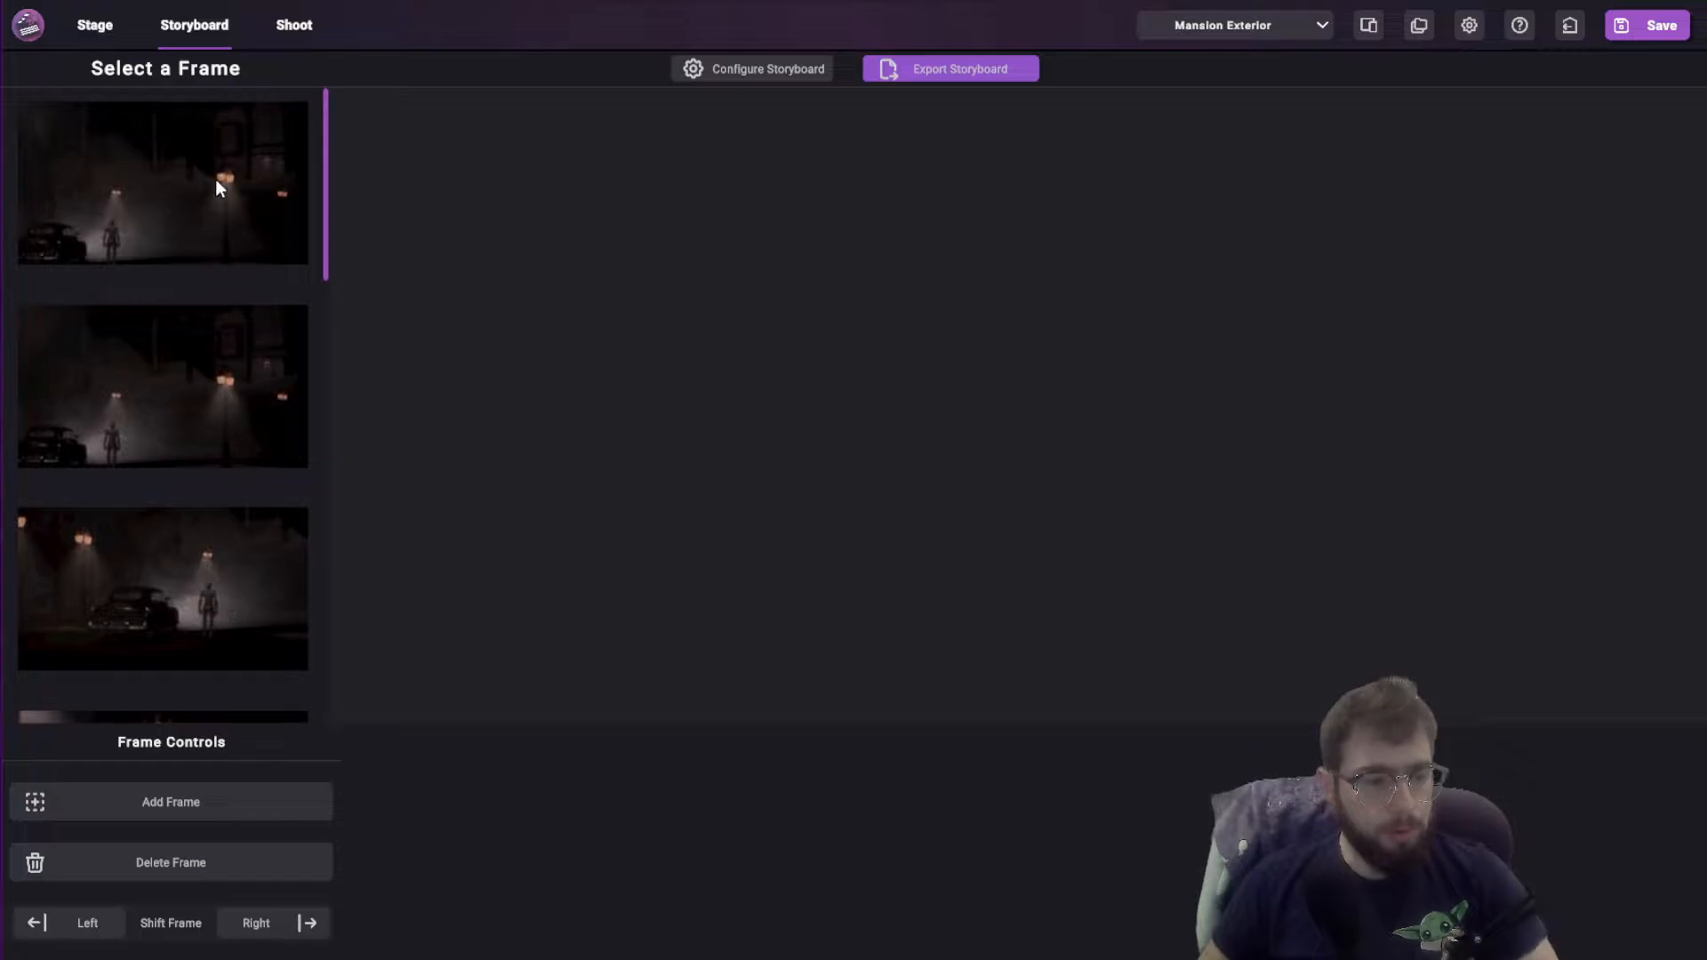
click(294, 26)
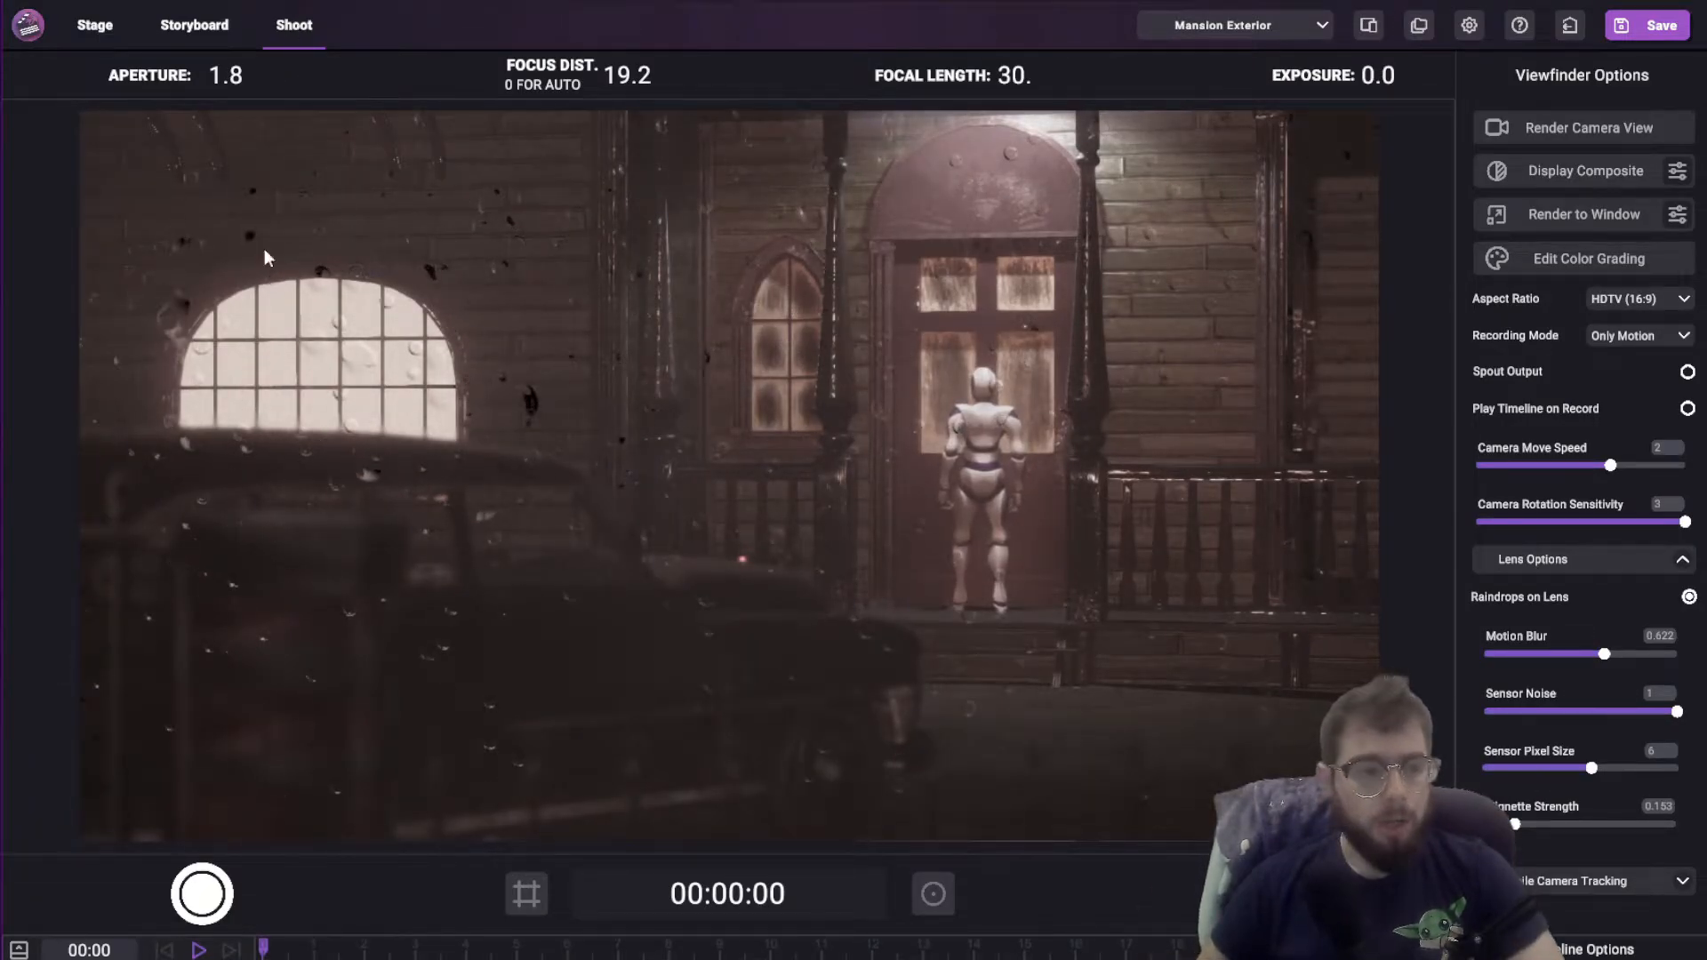
click(85, 26)
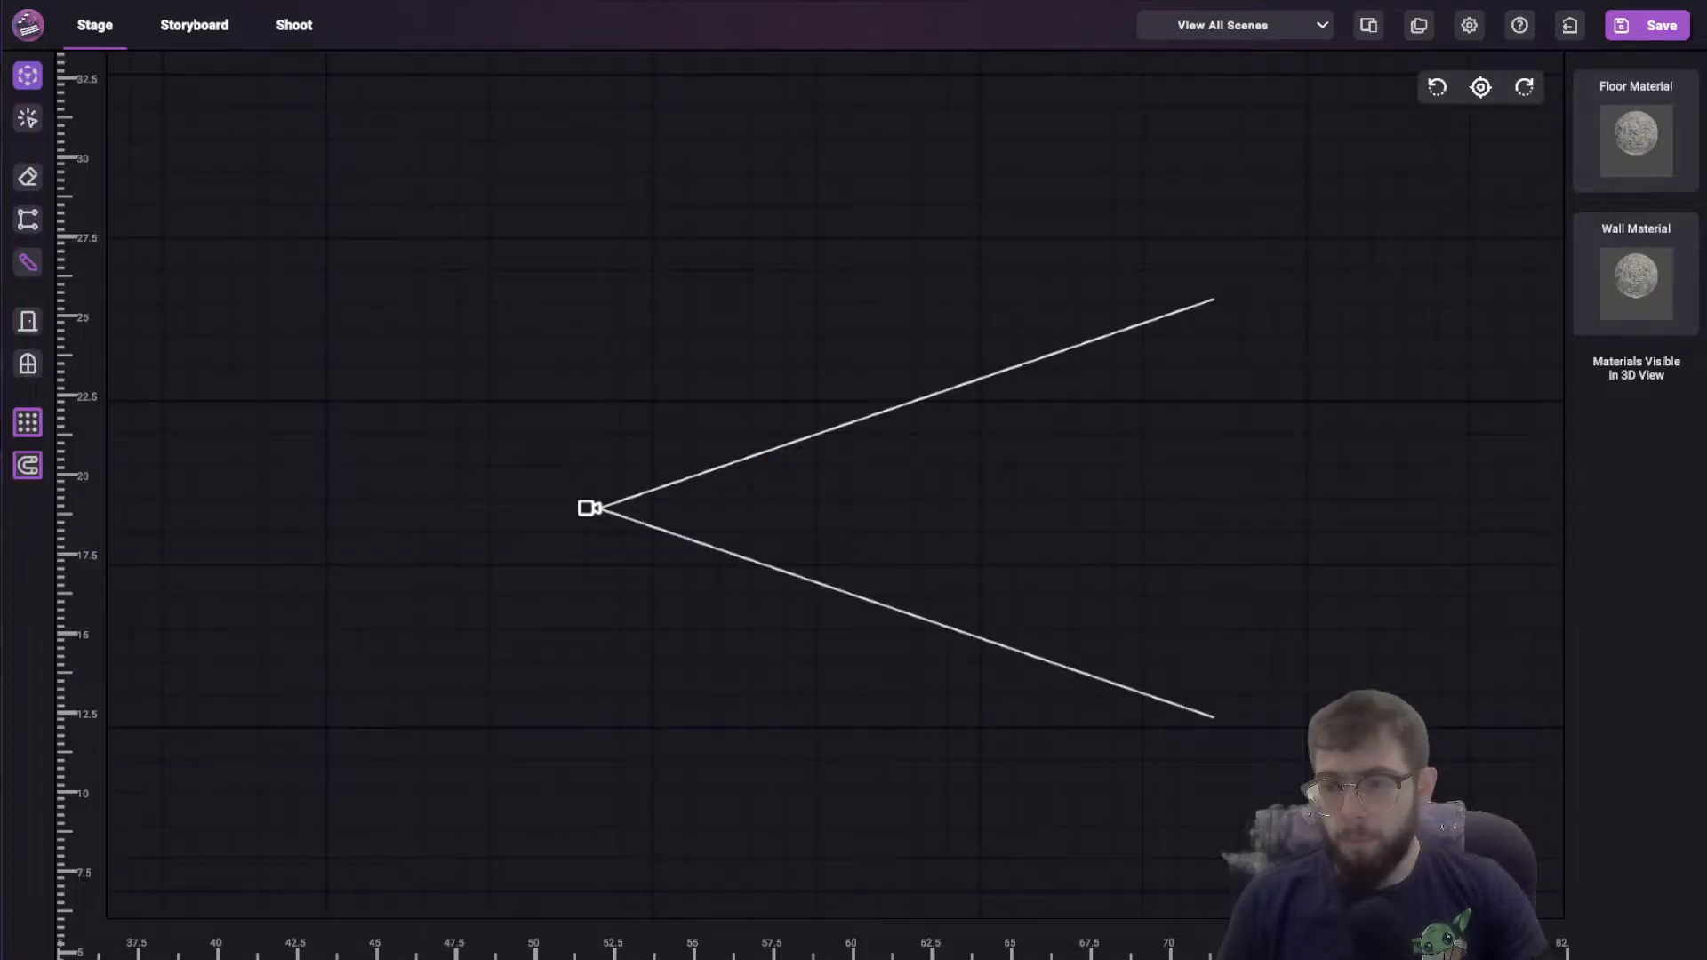
Inspect the empty new scene in the 3D view and return to its floor plan
click(26, 76)
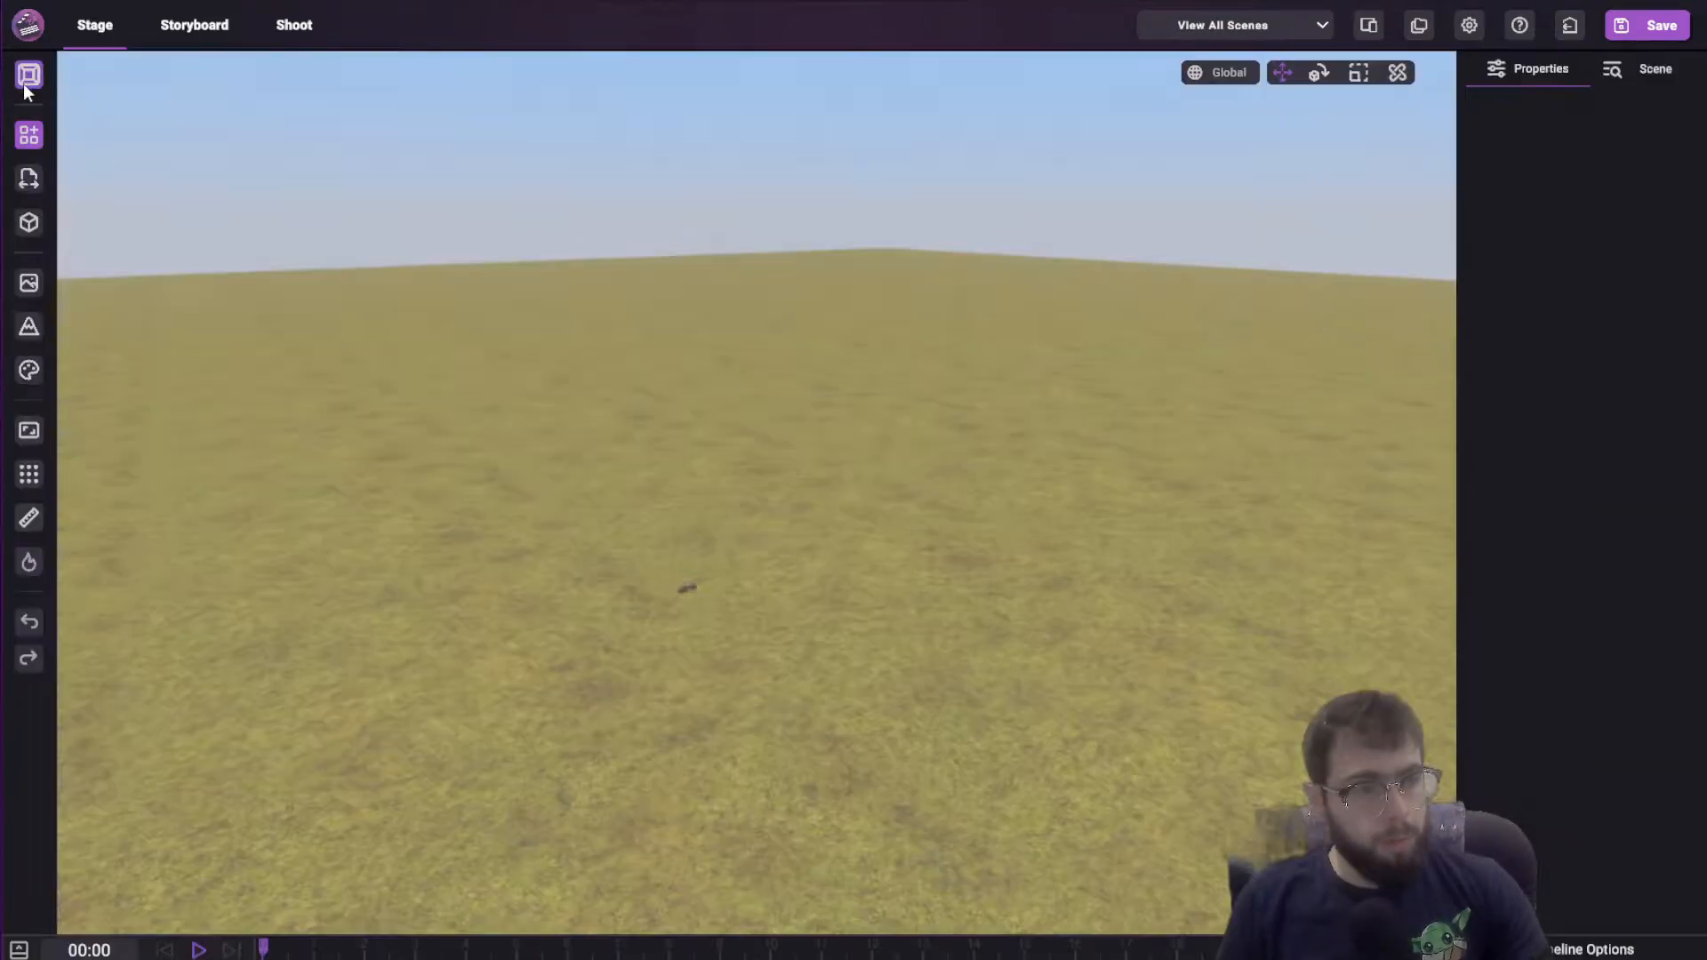
drag(382, 445, 354, 466)
scroll(249, 245, up, 3)
click(30, 73)
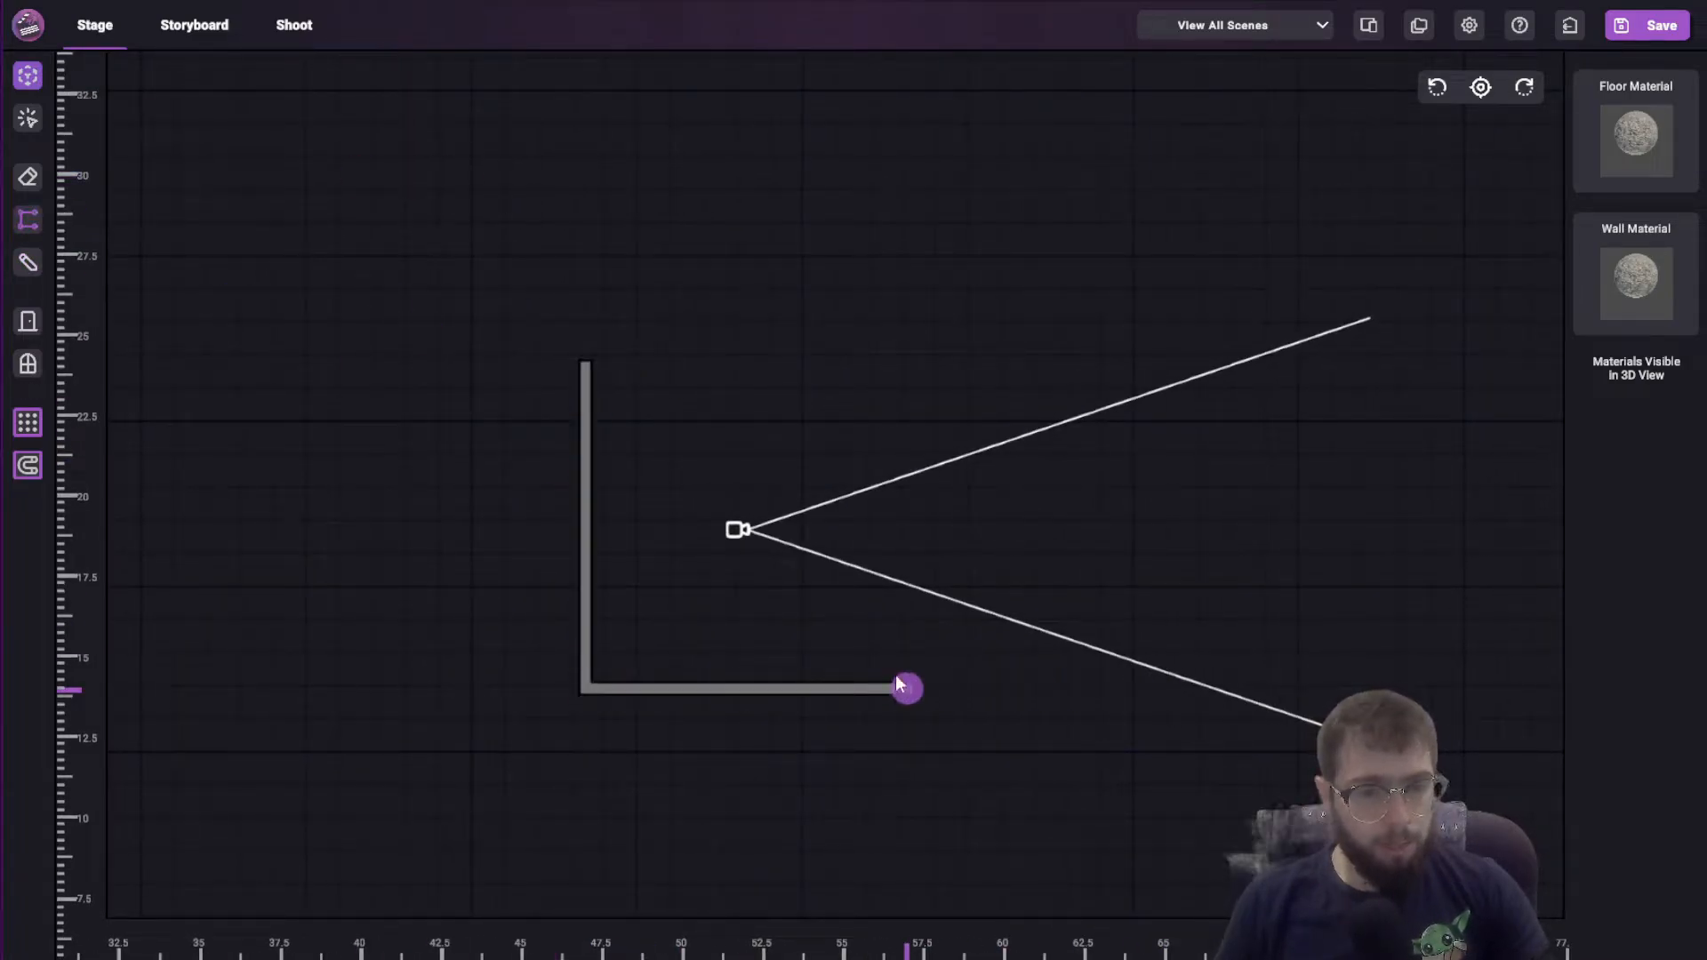
Draw the remaining floor plan walls to form a main room with a narrow hallway, closing at the starting corner
click(940, 689)
click(1494, 560)
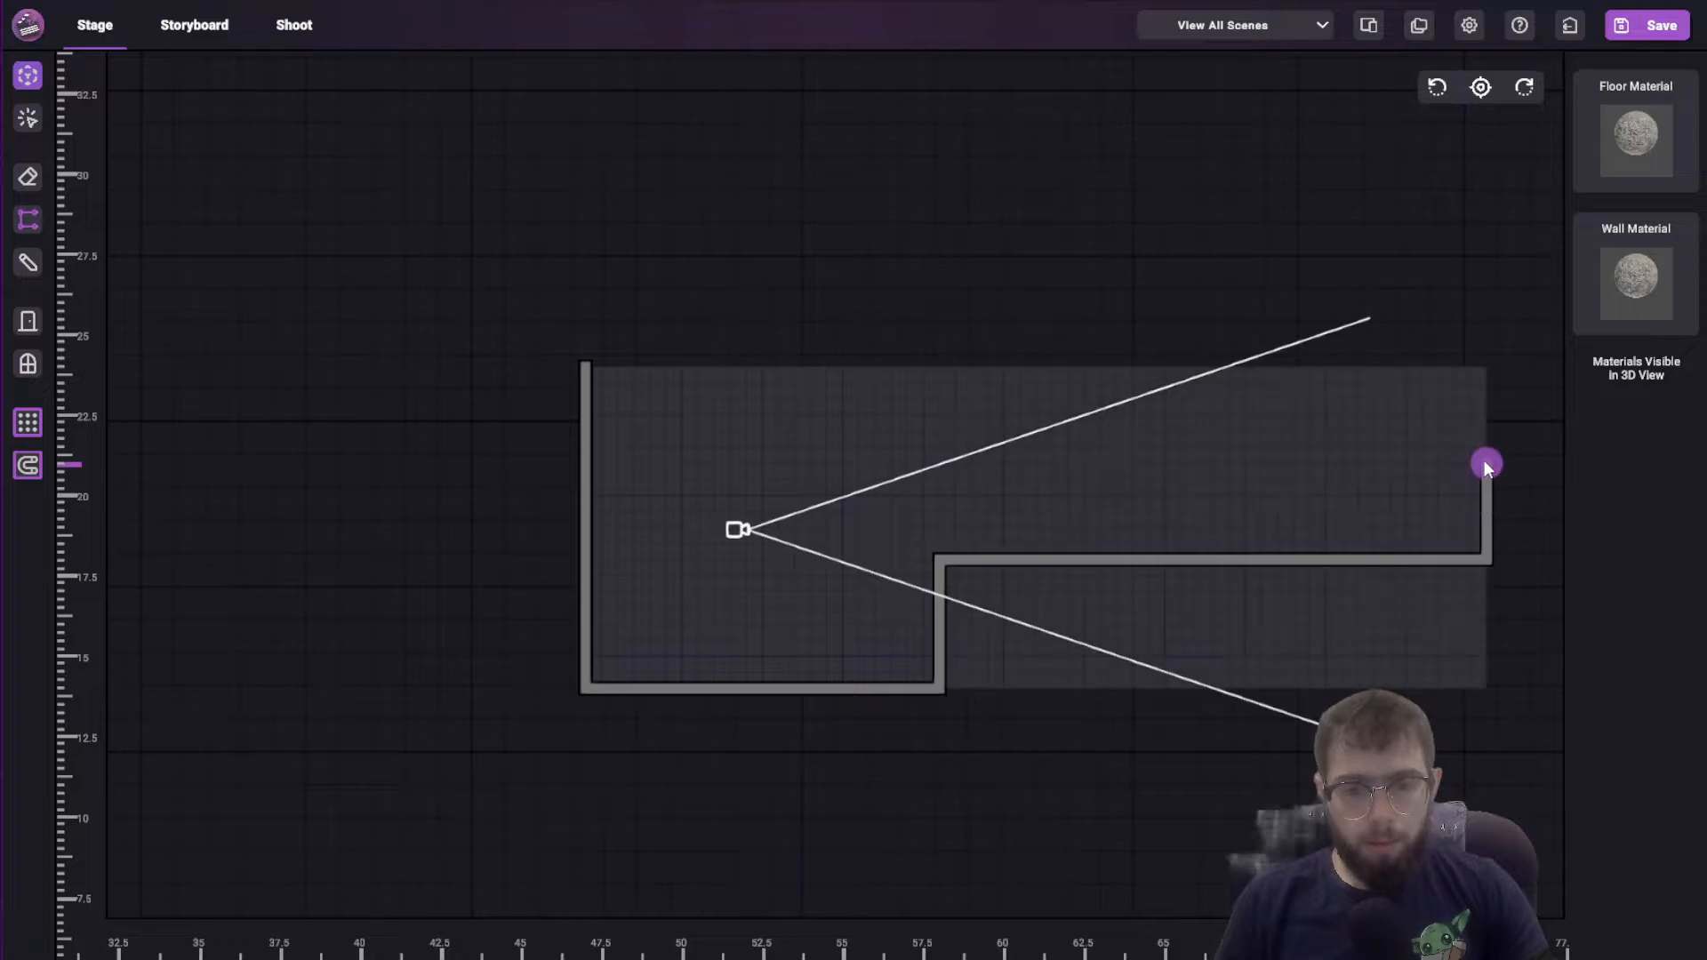
click(1485, 462)
click(584, 367)
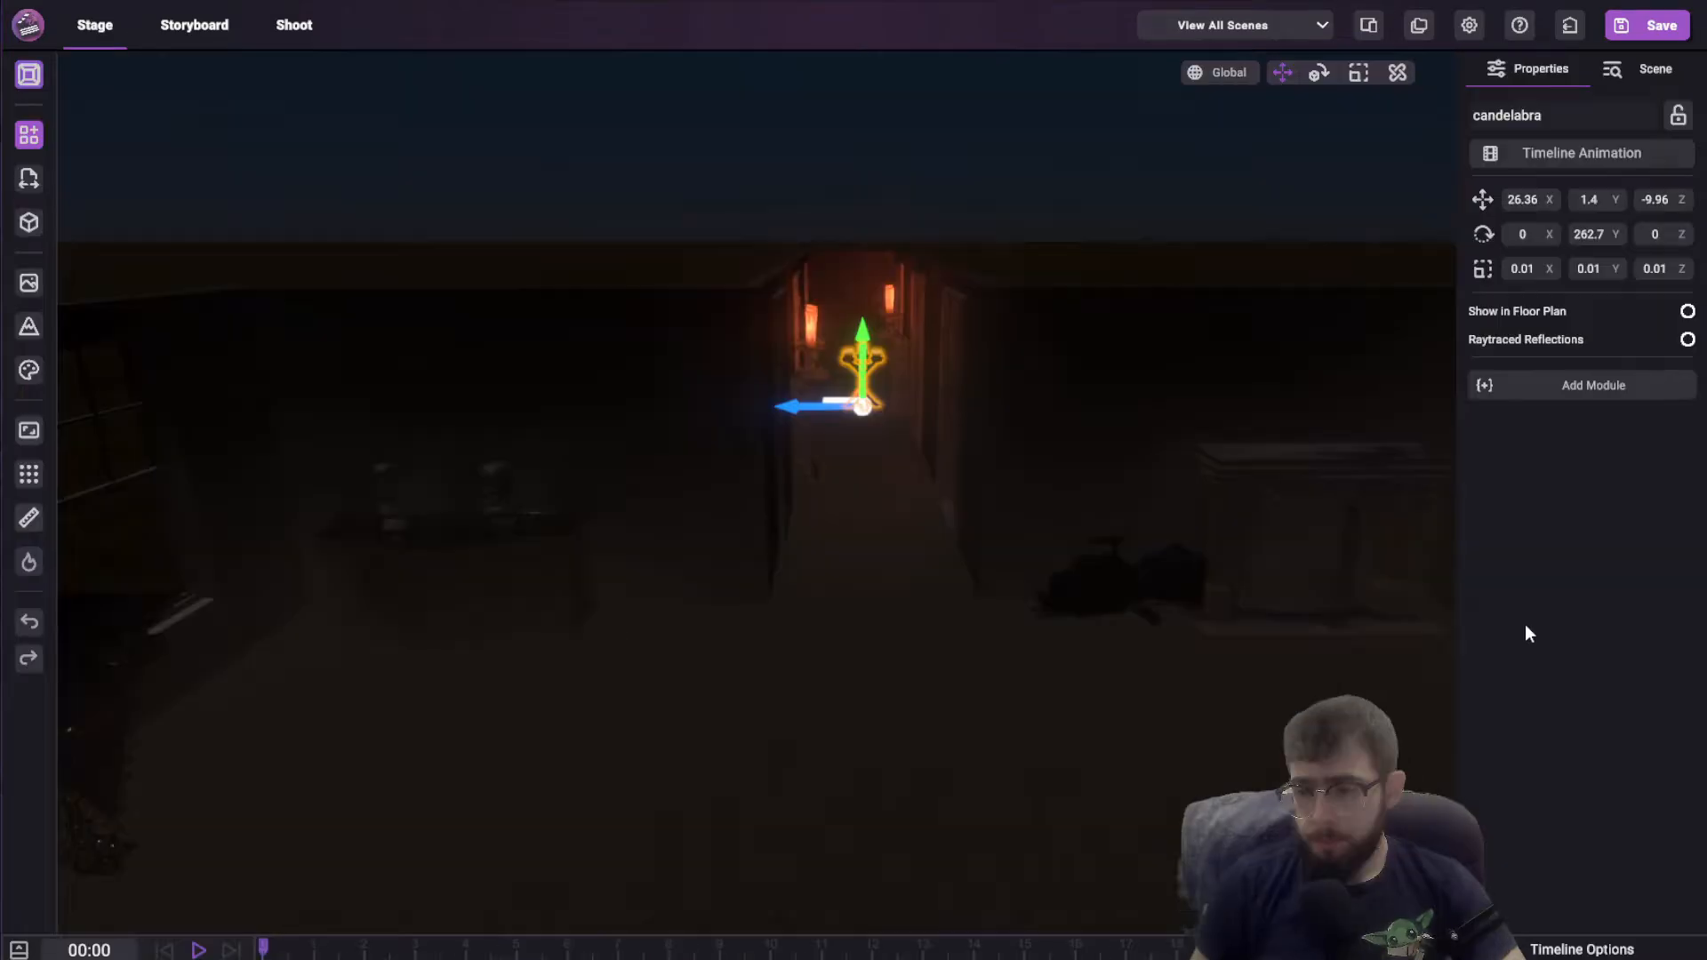
Check the shooting camera's view, show the active camera viewfinder on the stage and inspect the furnished room
click(294, 24)
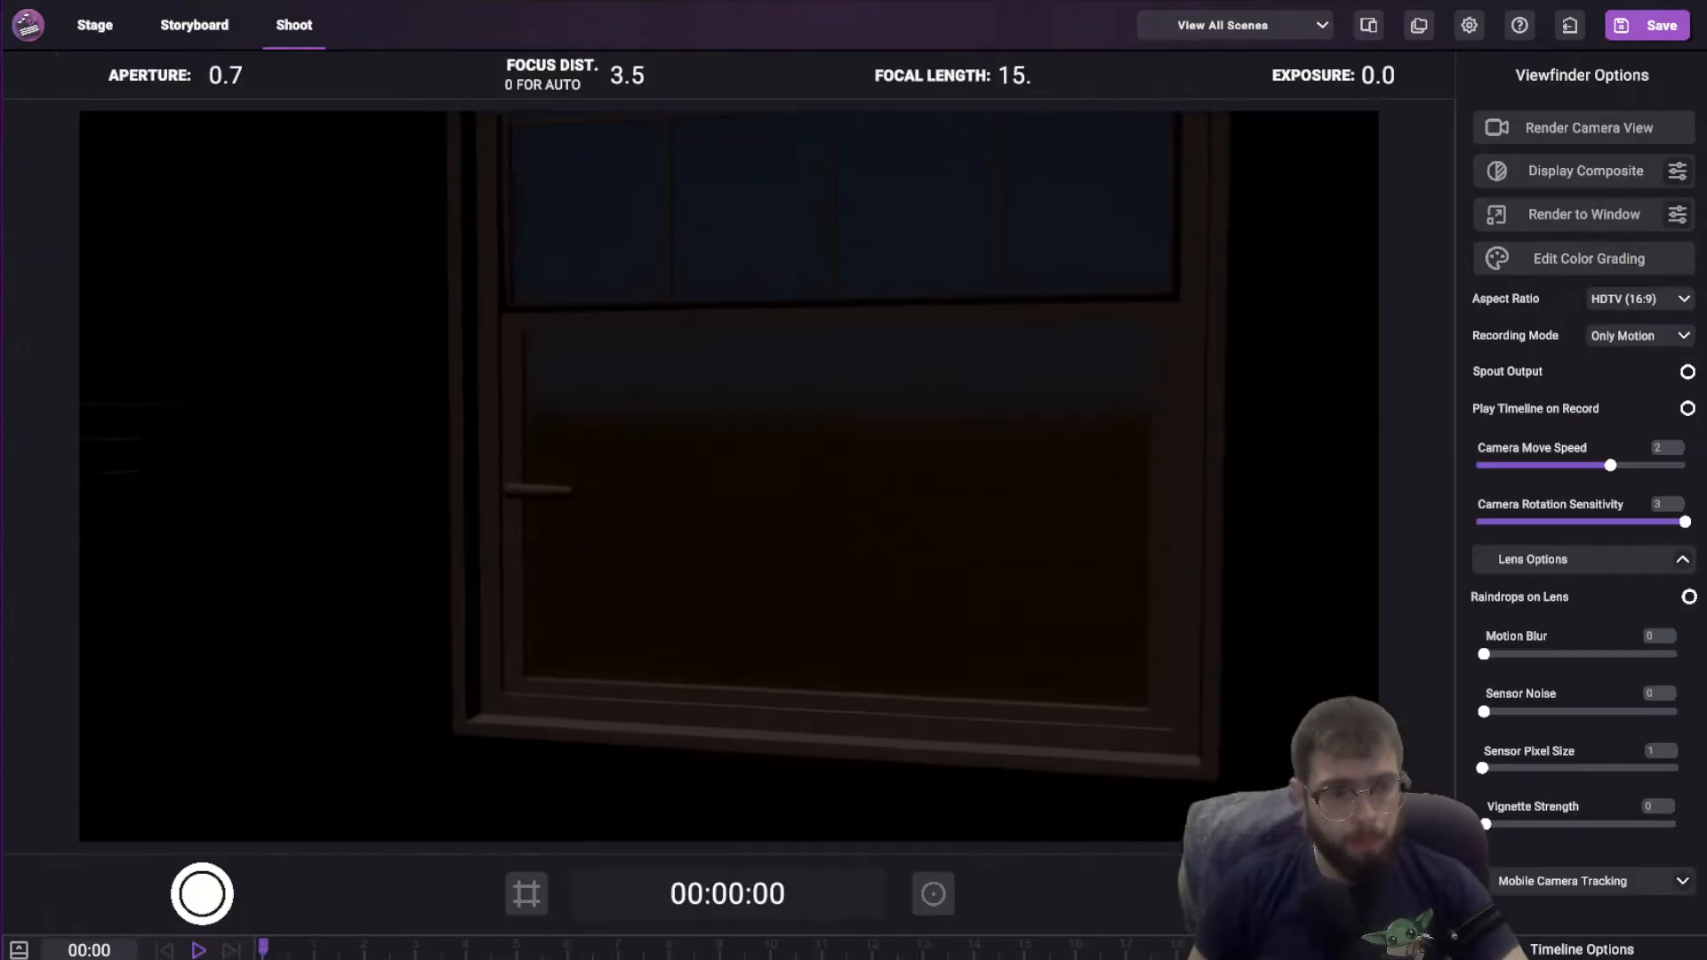
click(29, 430)
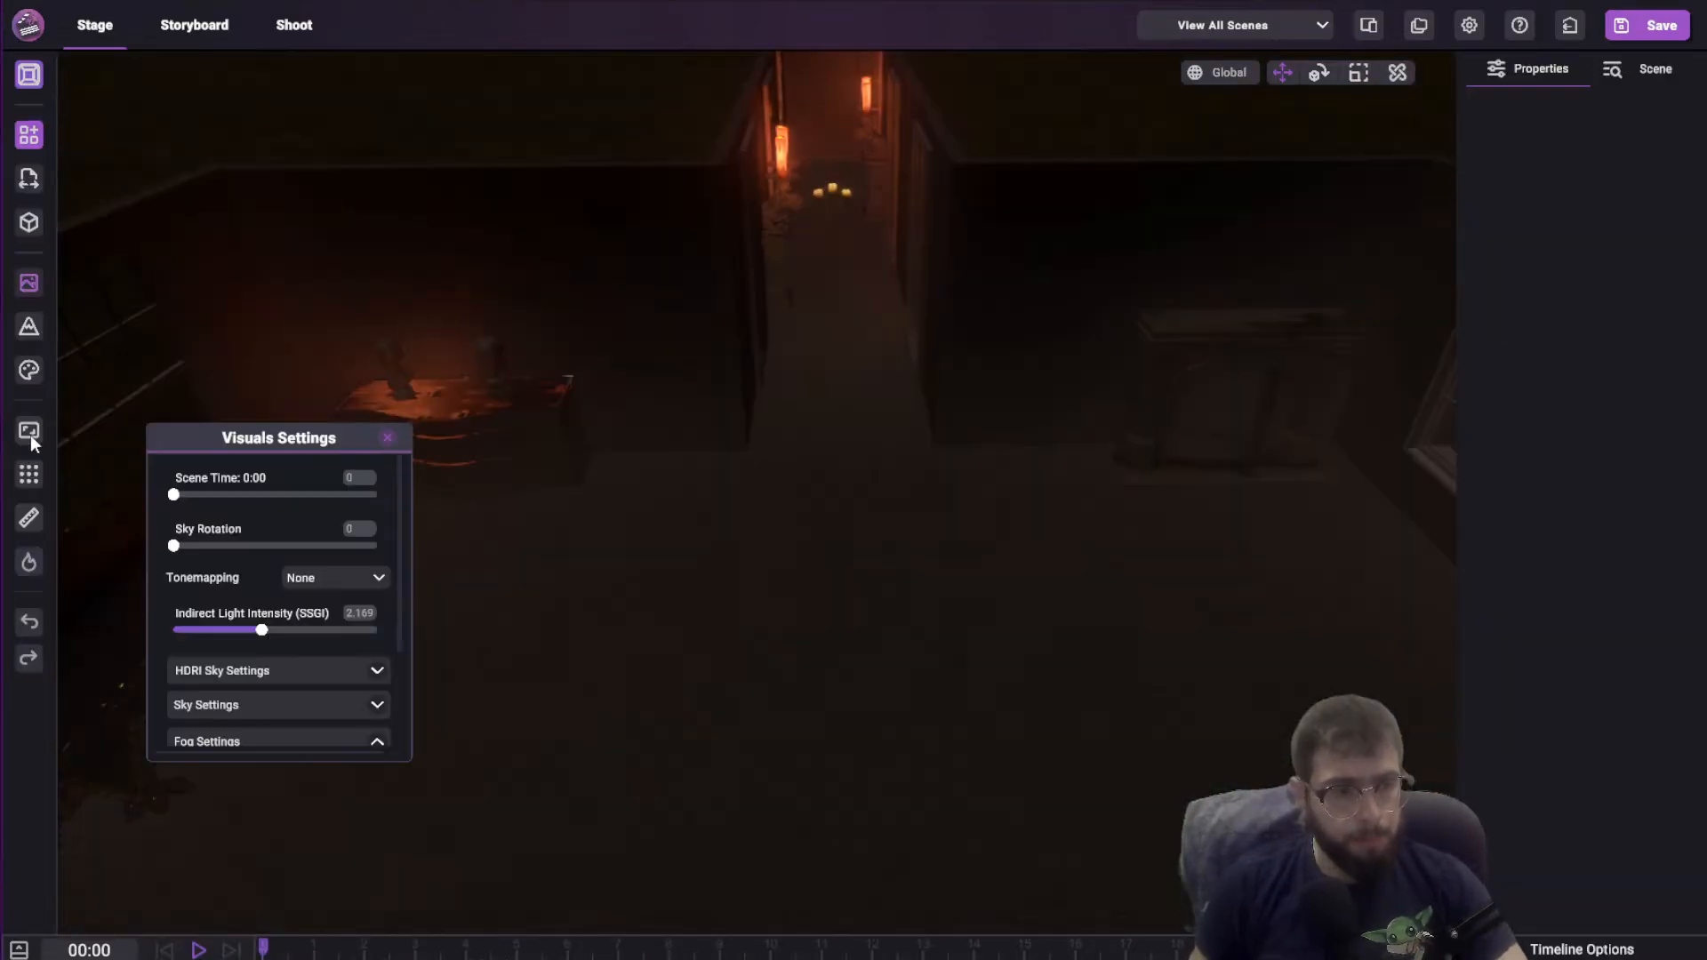
click(339, 696)
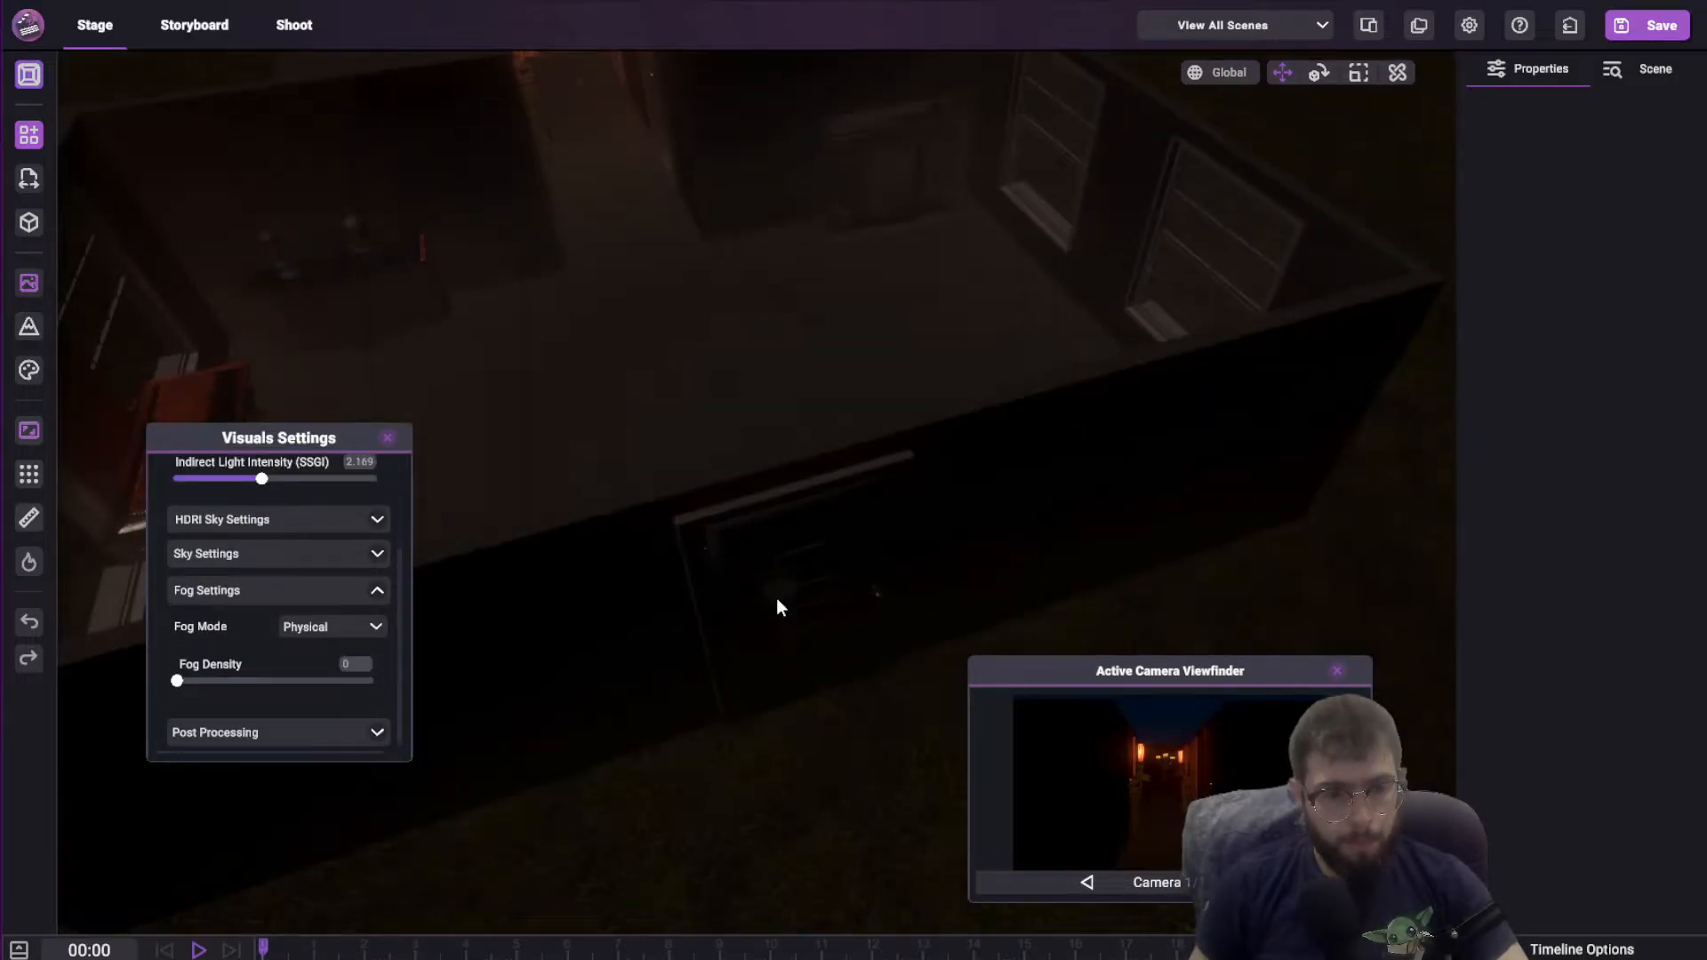
right_drag(776, 606, 1209, 382)
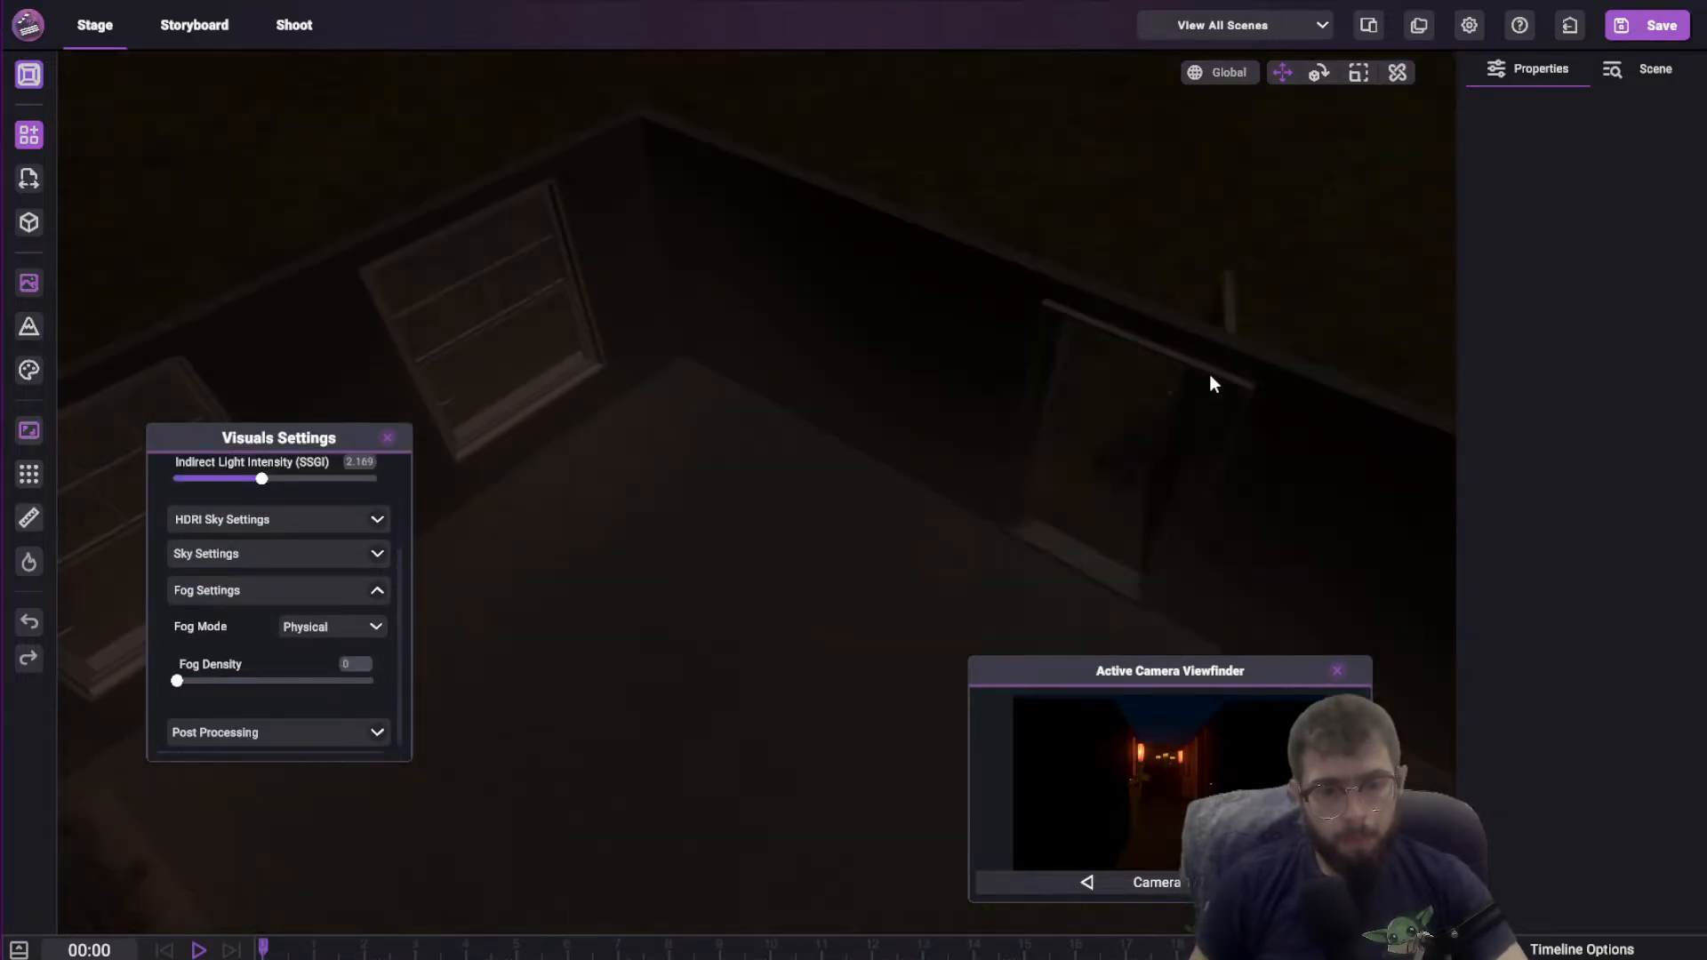
click(1637, 358)
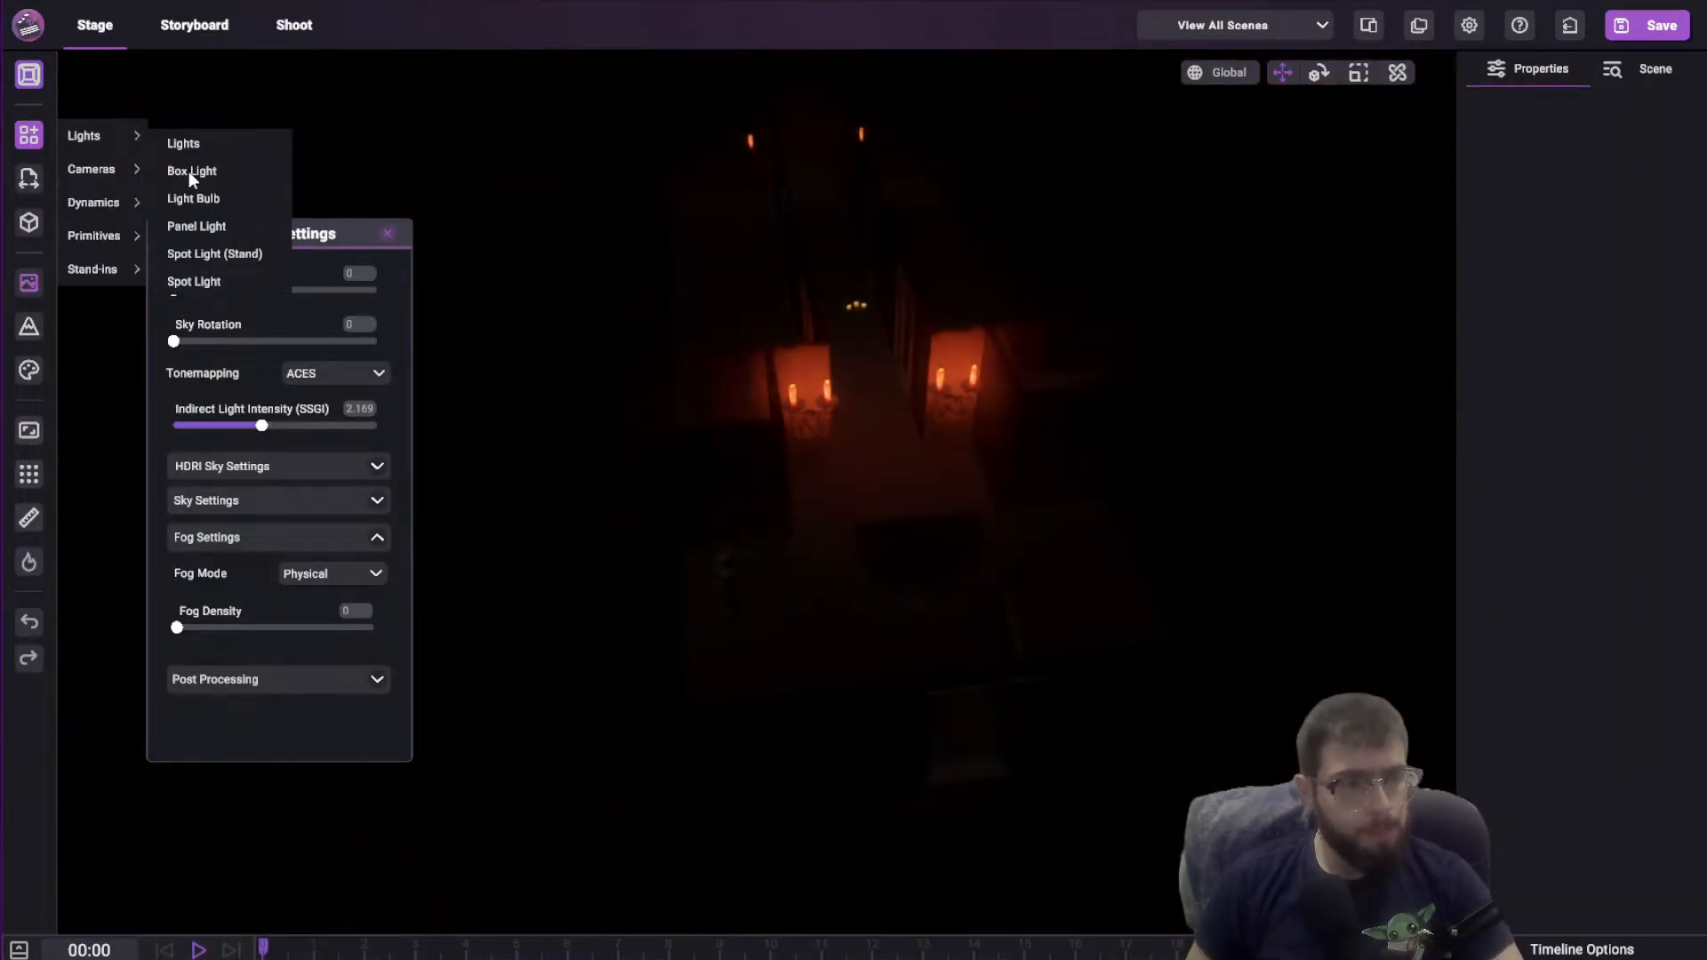
Add a light bulb and a panel light to the mansion interior
click(193, 198)
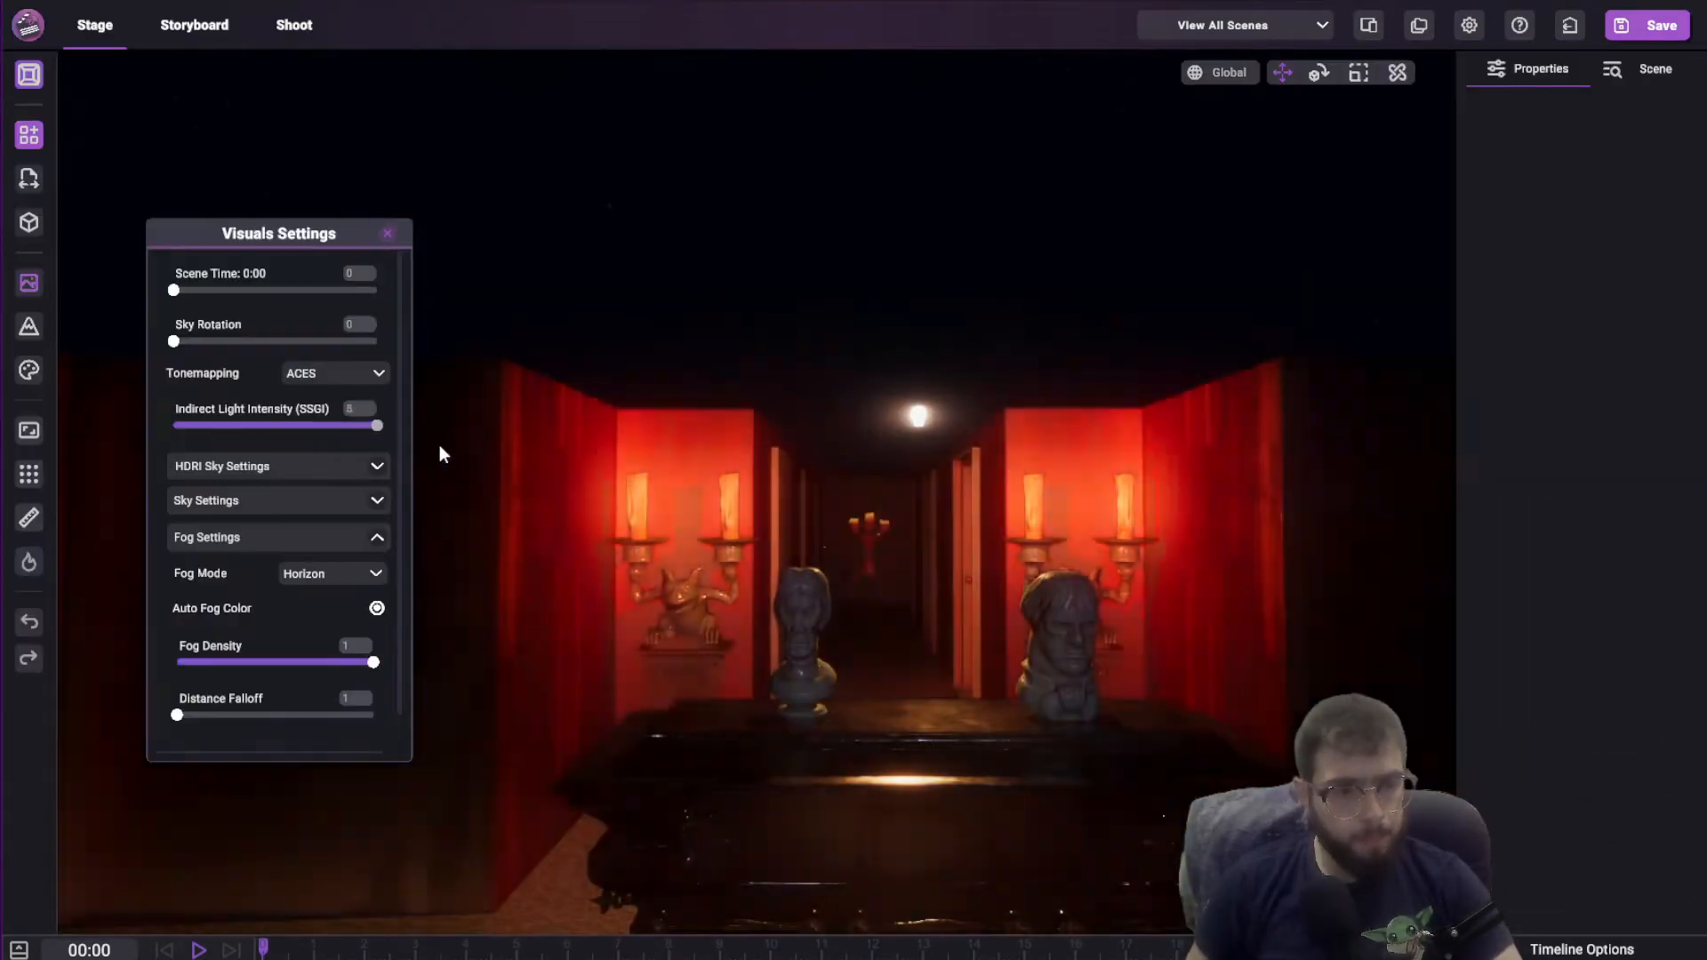
click(377, 537)
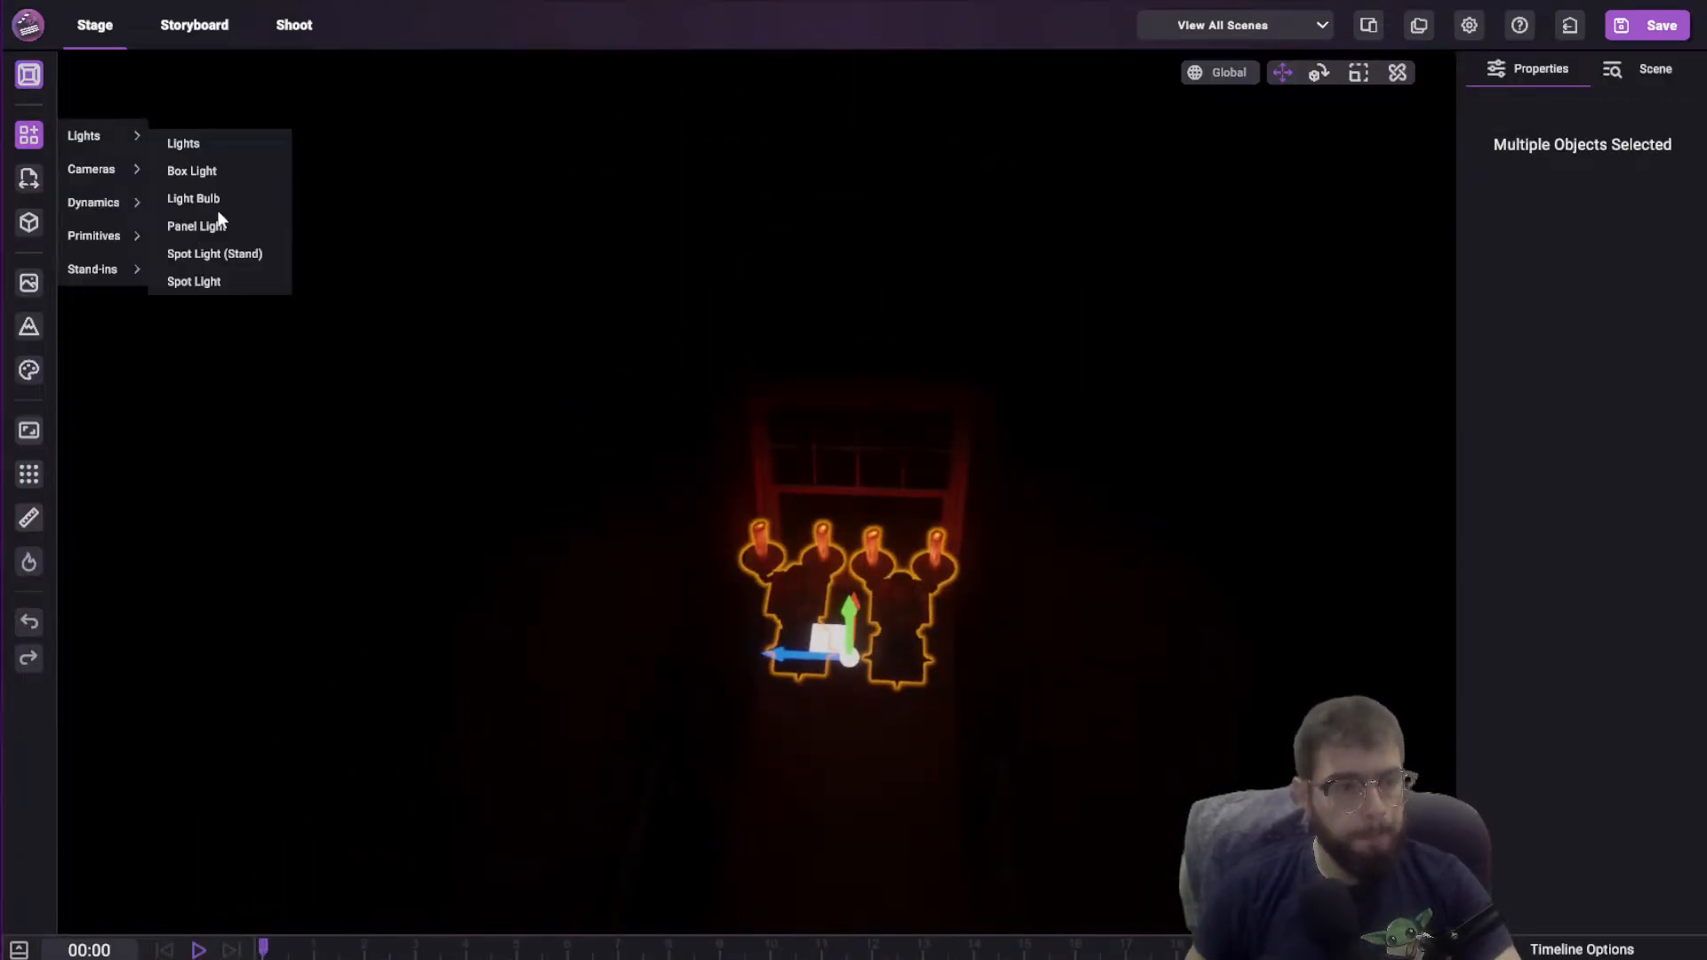
click(196, 226)
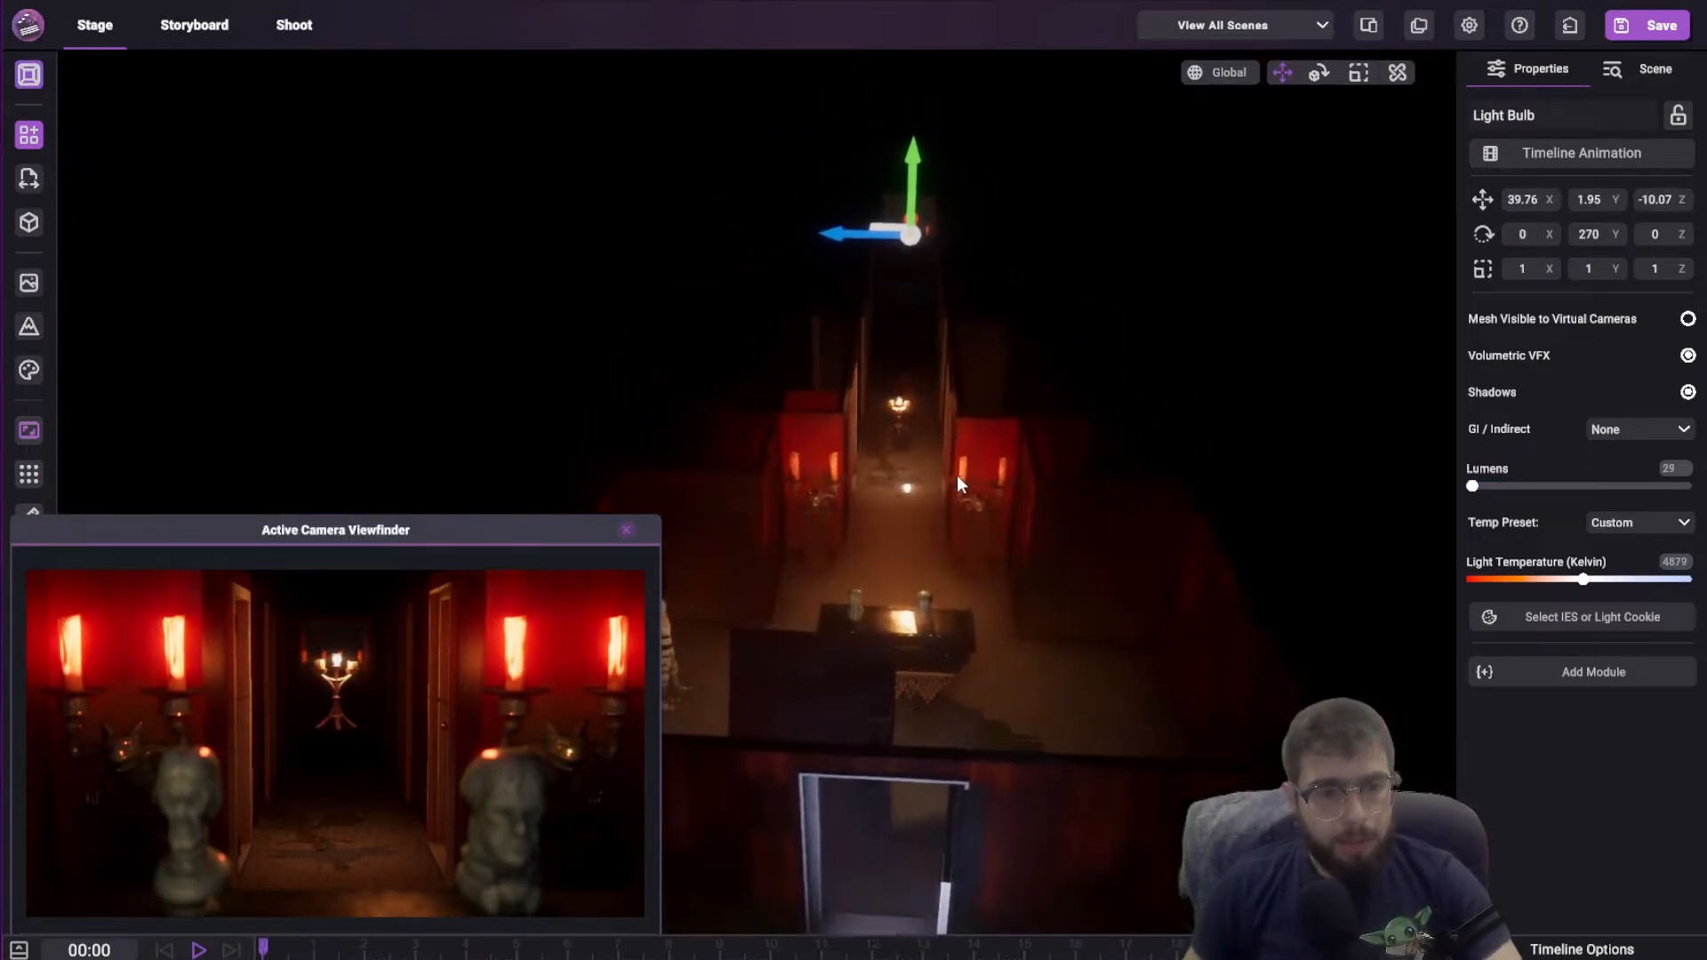
Examine the red interior with its hallway, candelabras and the two staring busts on the dark furniture
key(w)
right_drag(957, 475, 1005, 393)
key(s)
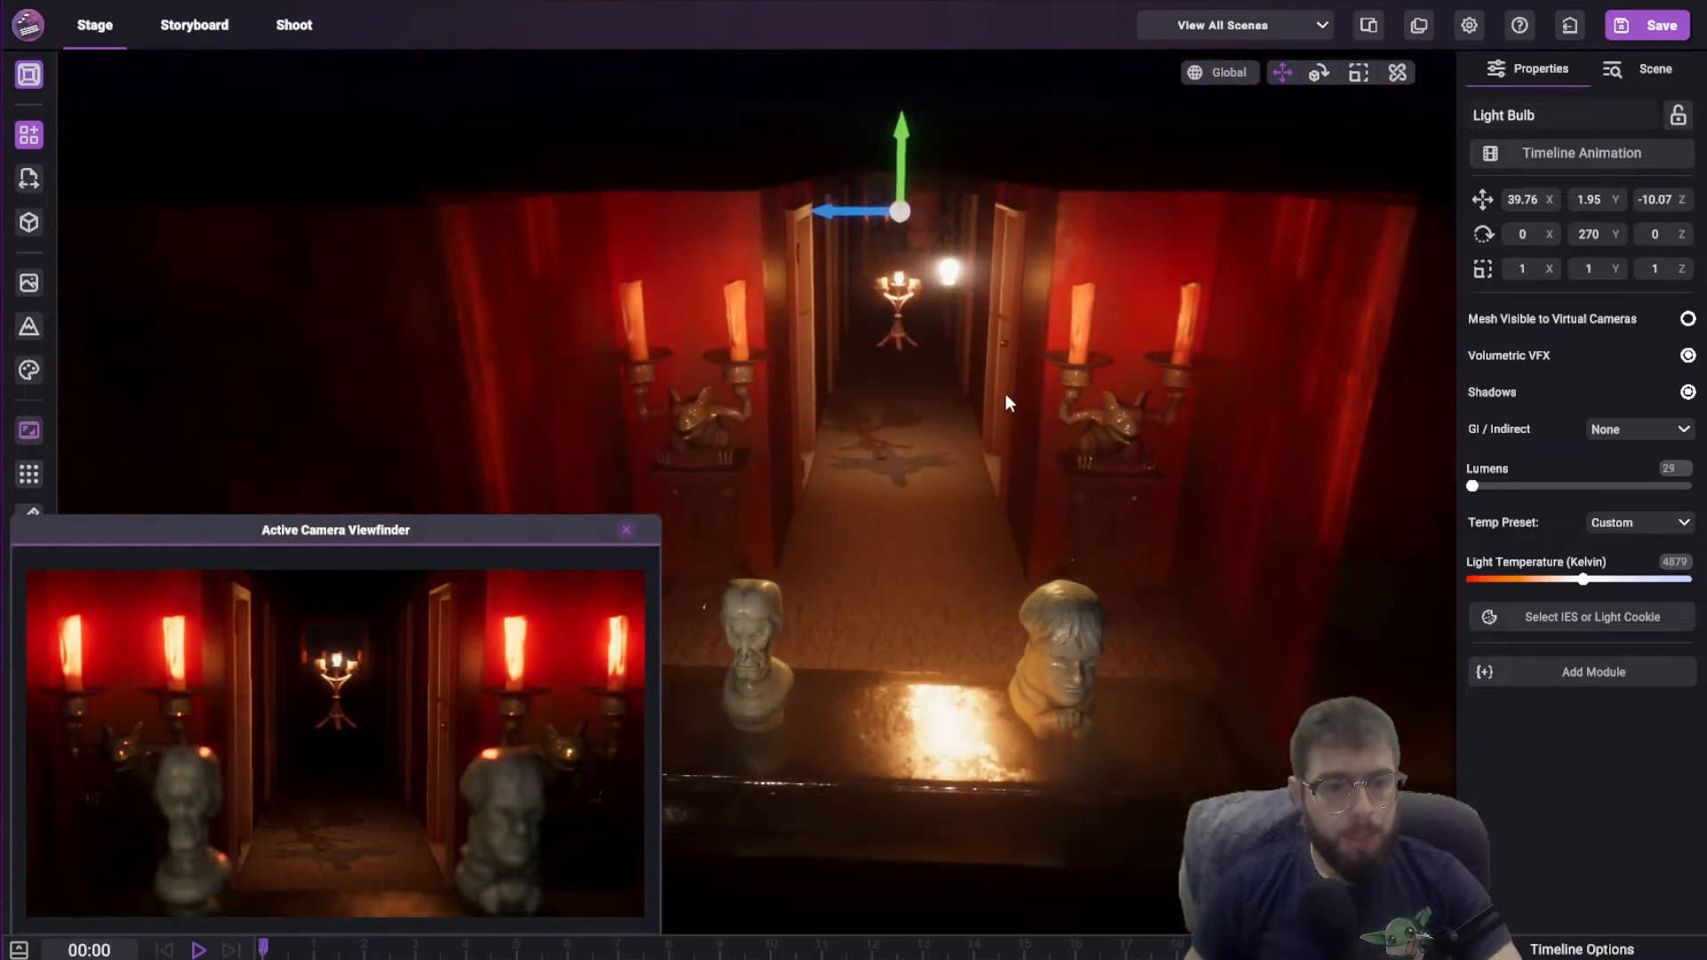
right_drag(748, 724, 985, 592)
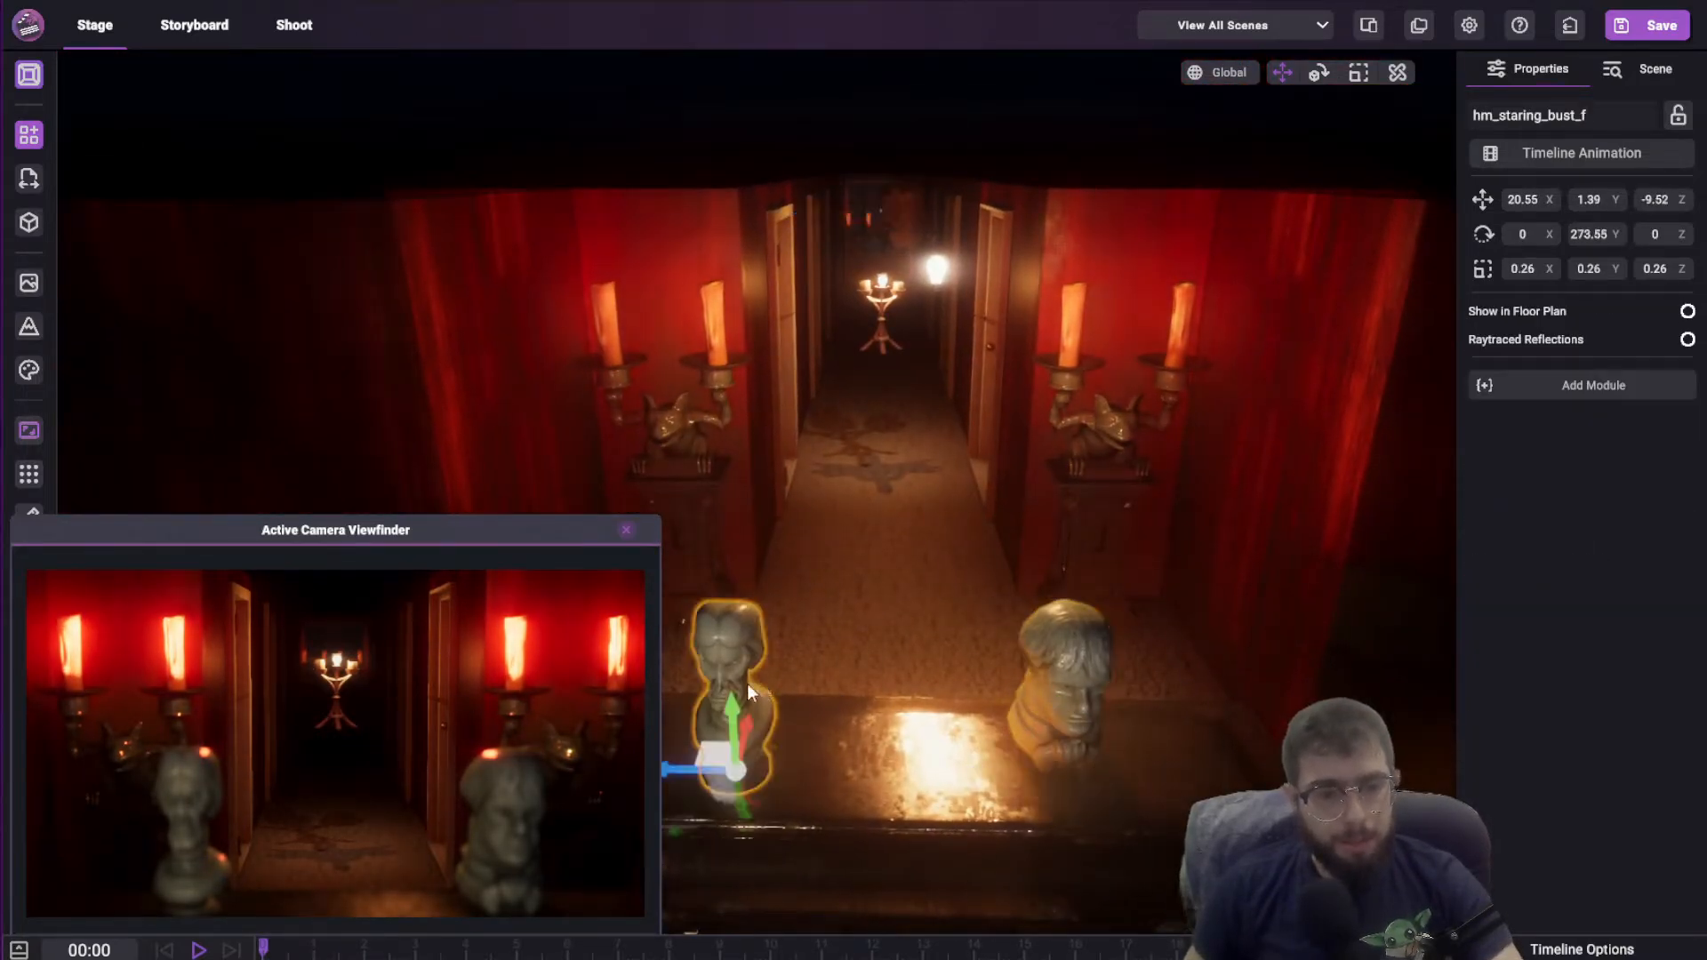
right_drag(881, 495, 945, 584)
key(w)
key(e)
key(w)
click(862, 574)
key(w)
key(e)
Review the doorway camera and bust animation in the shooting view, and move the playhead to about 7 seconds
click(294, 25)
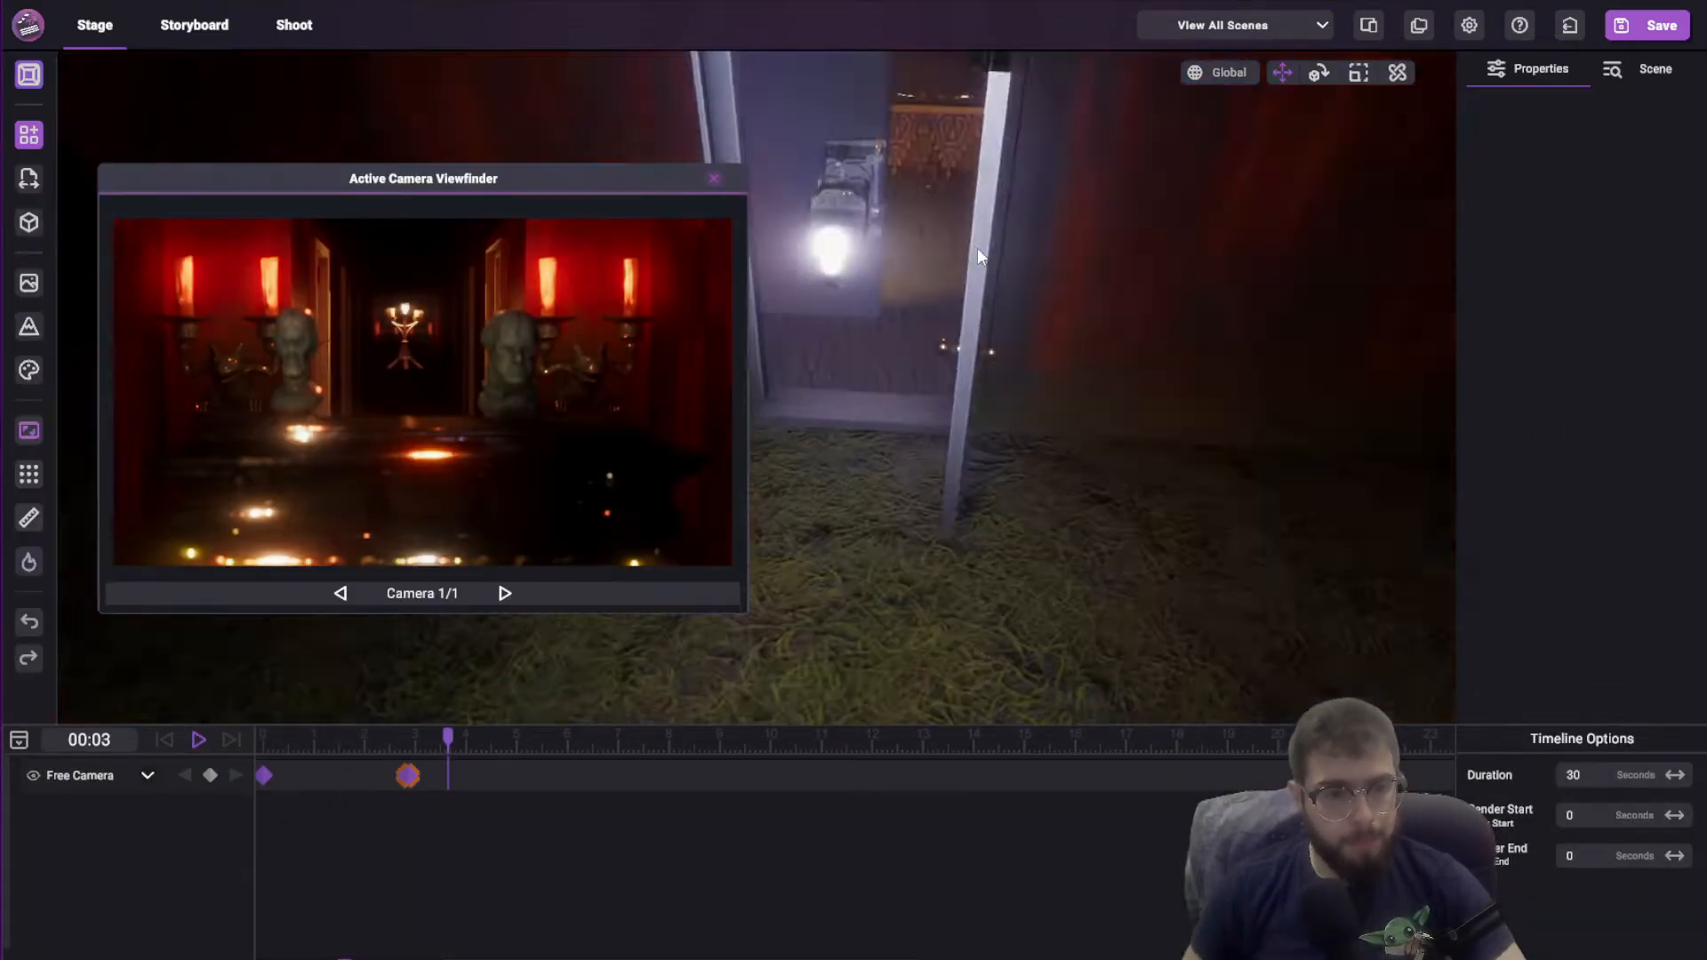
click(889, 434)
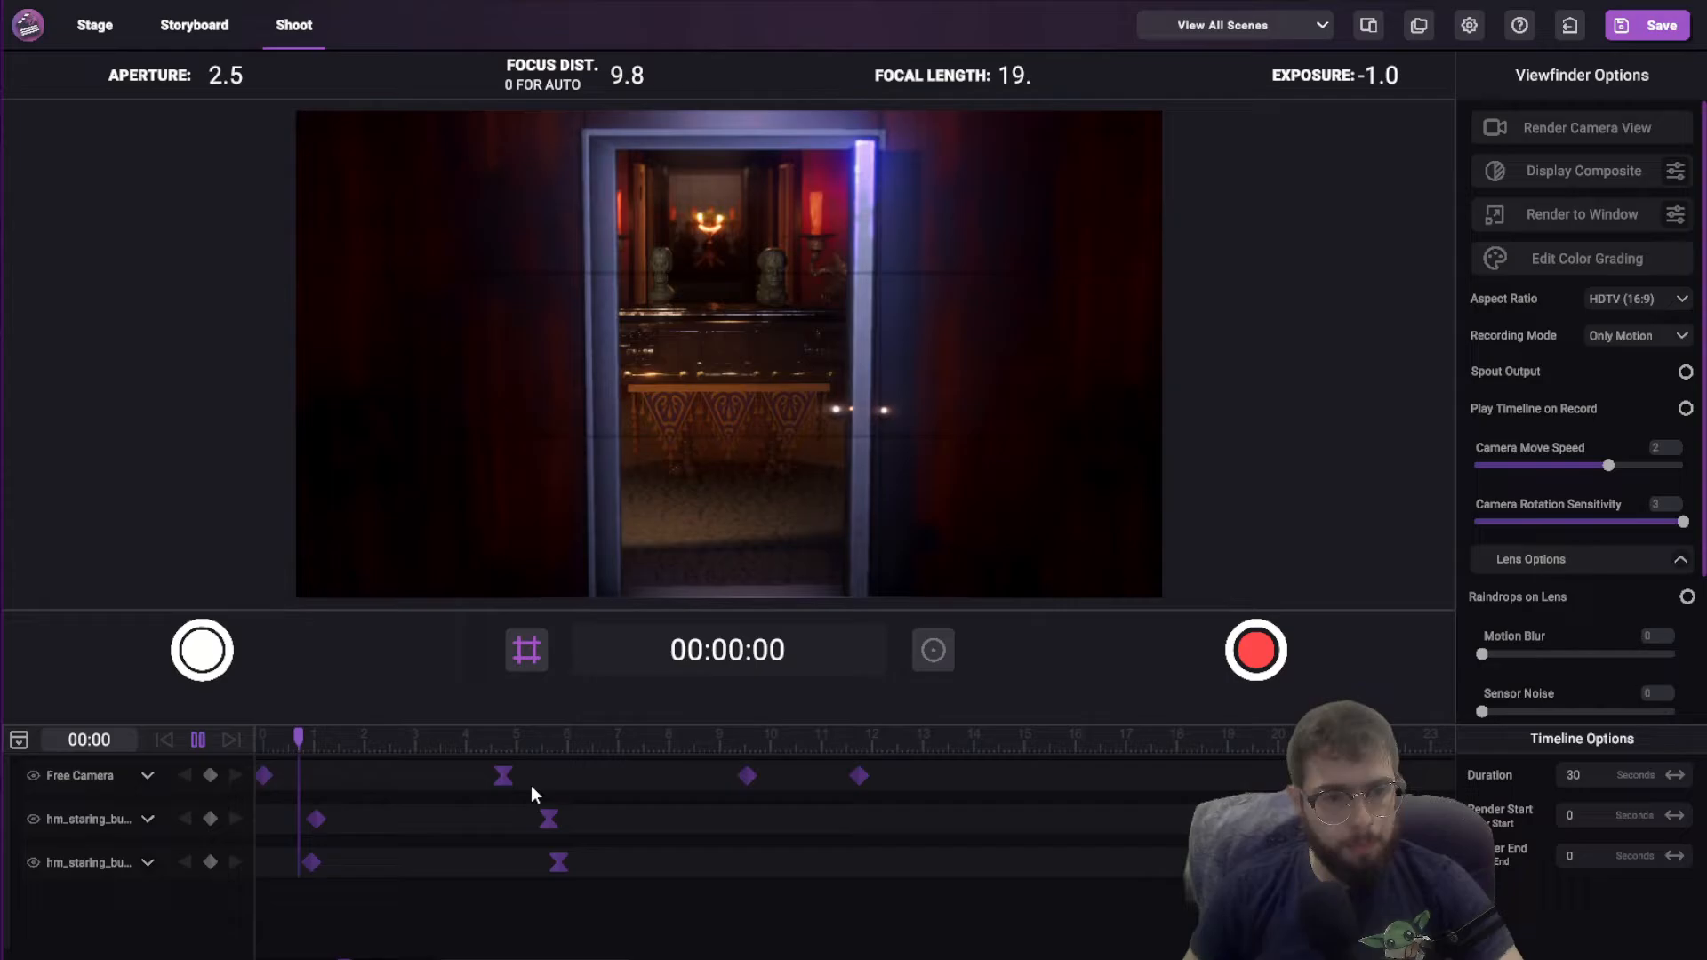
click(620, 738)
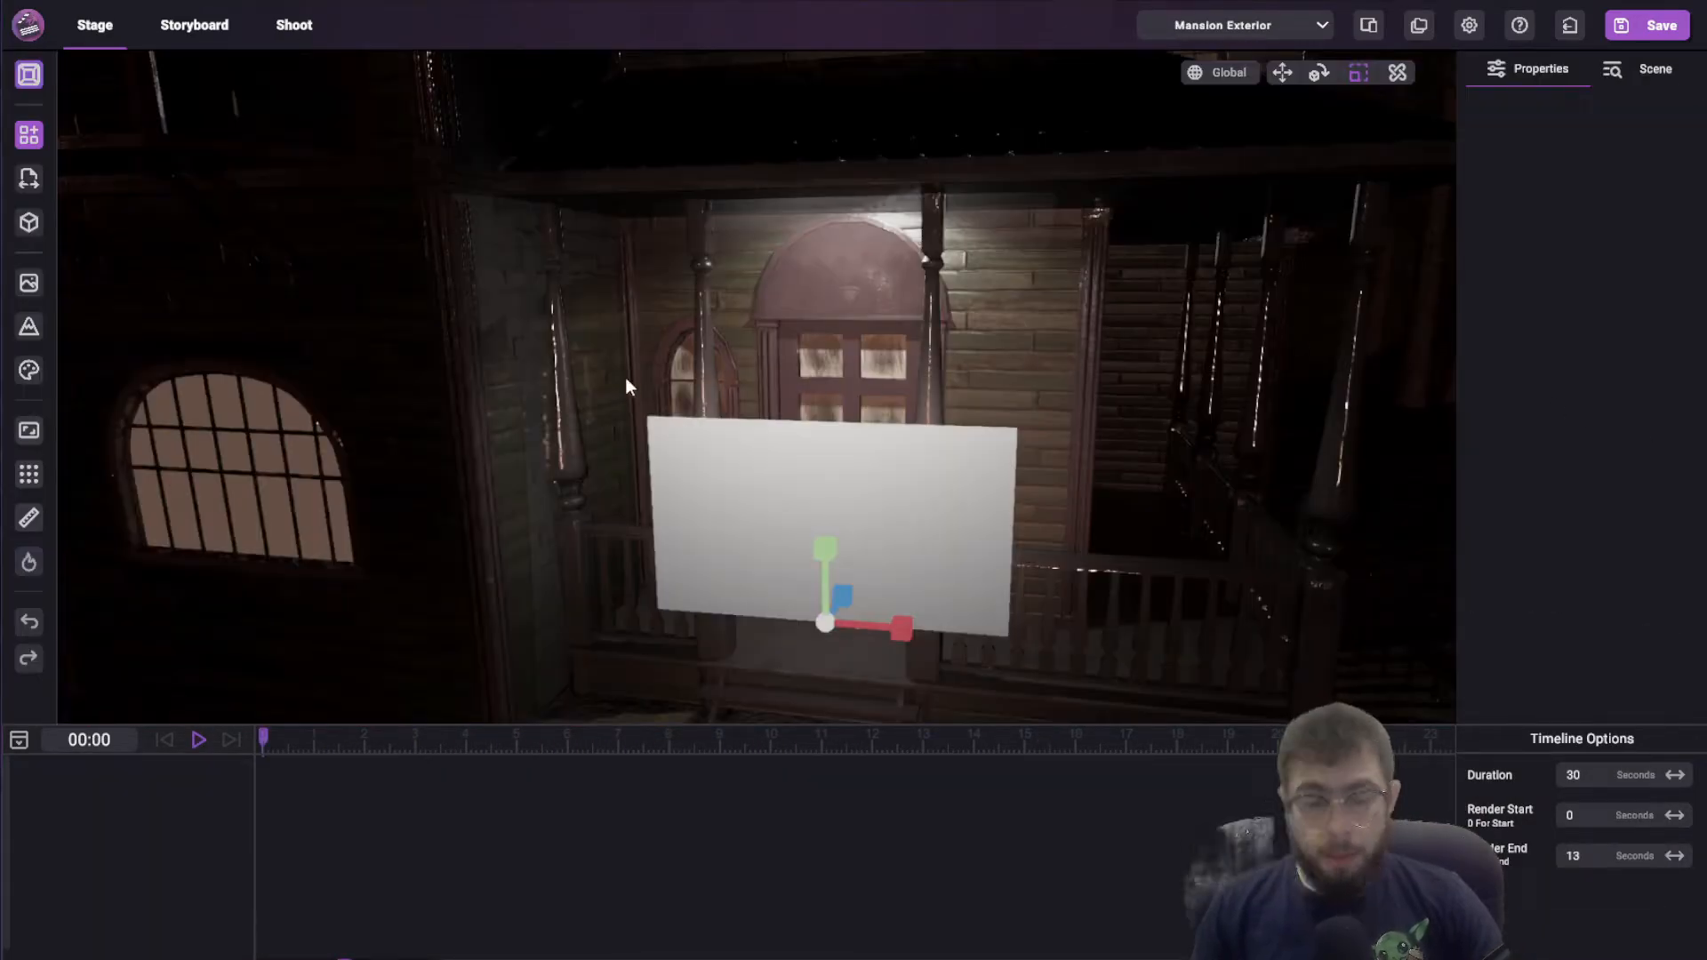
Collapse the timeline and move the white video plane onto the porch in front of the mansion's front door
right_drag(784, 417, 784, 565)
key(w)
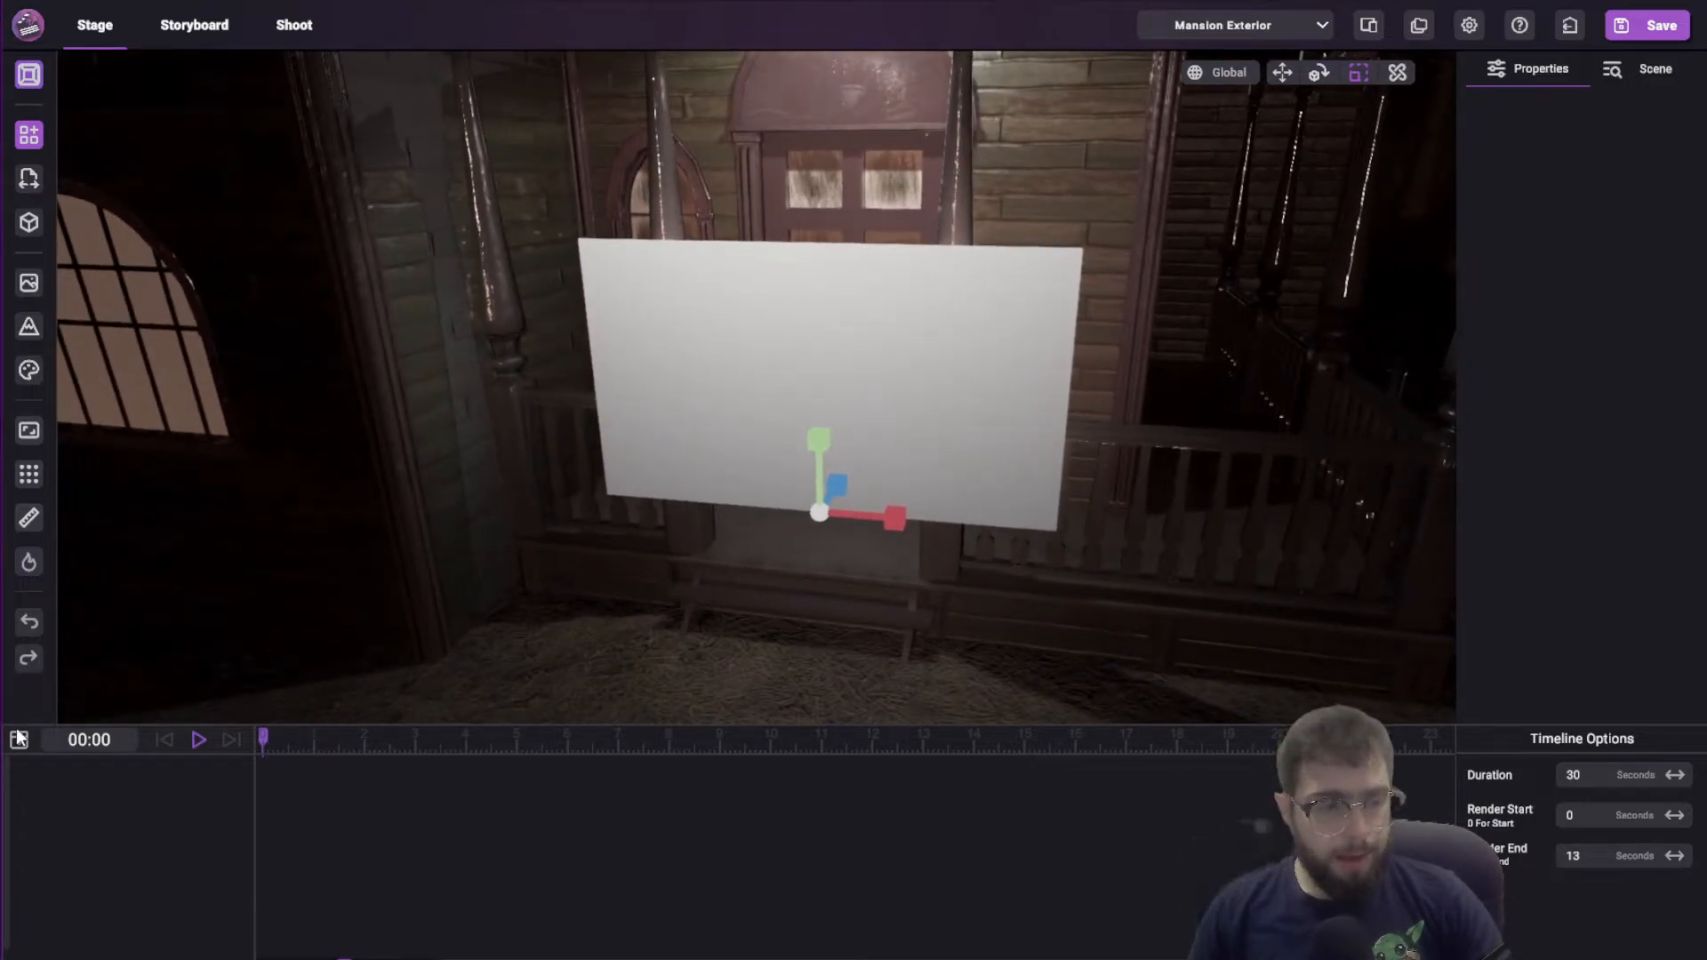
click(18, 741)
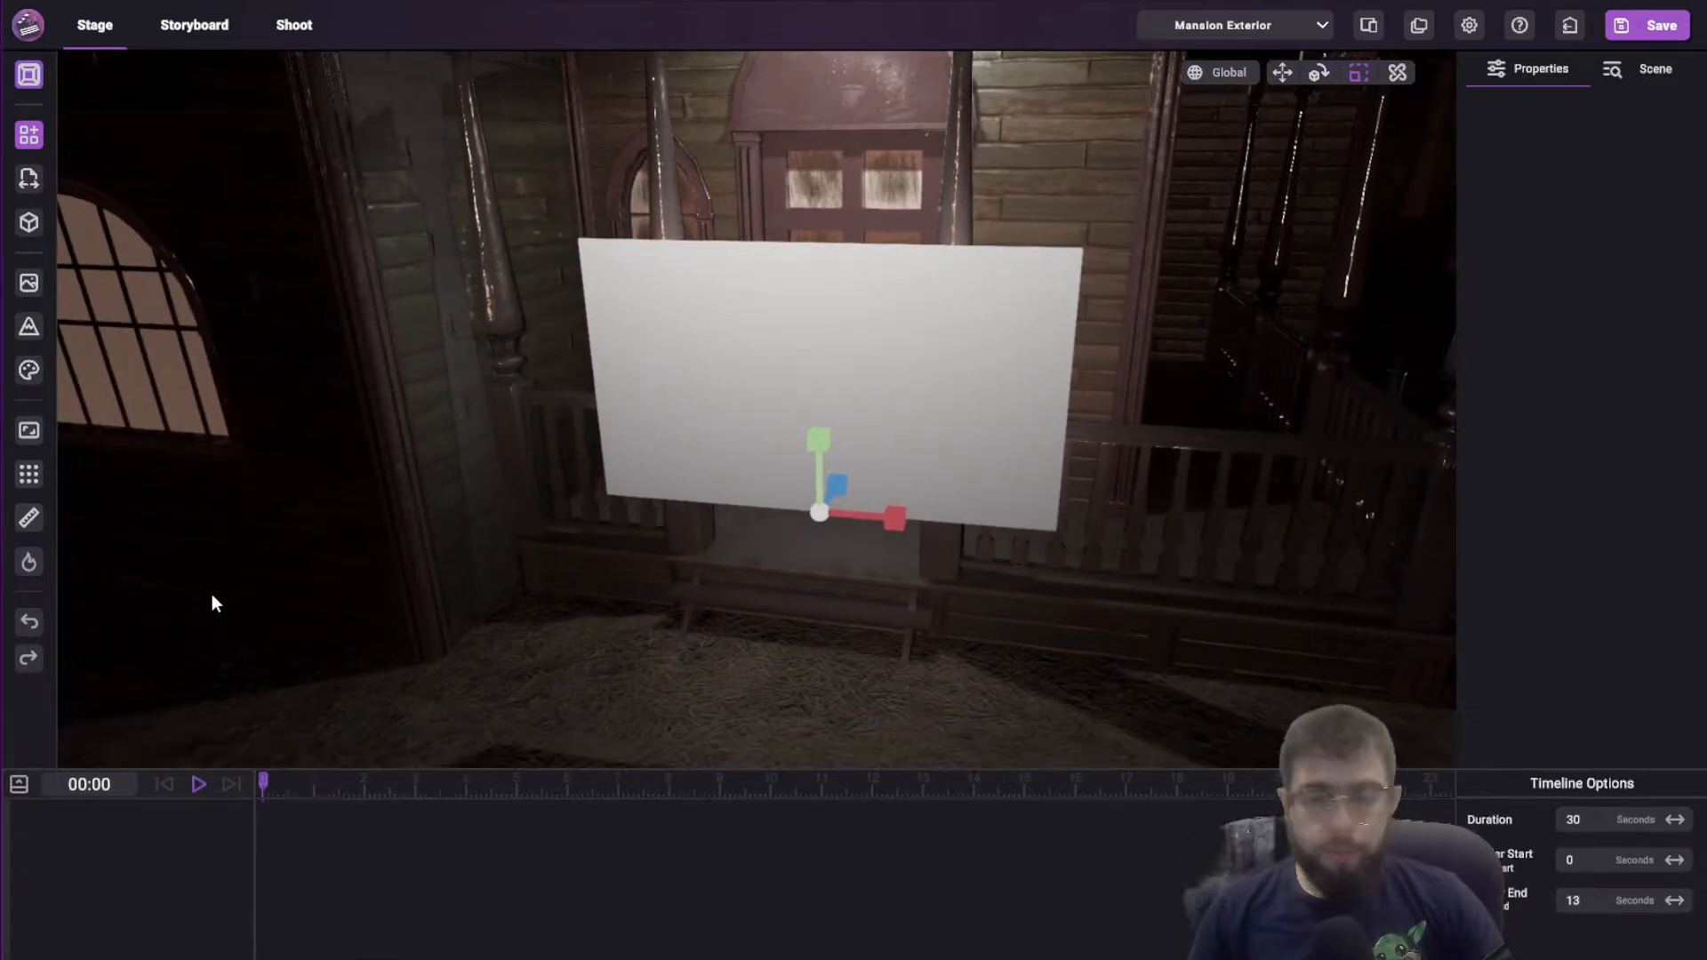
key(w)
right_drag(765, 462, 829, 600)
key(s)
key(w)
drag(864, 628, 863, 524)
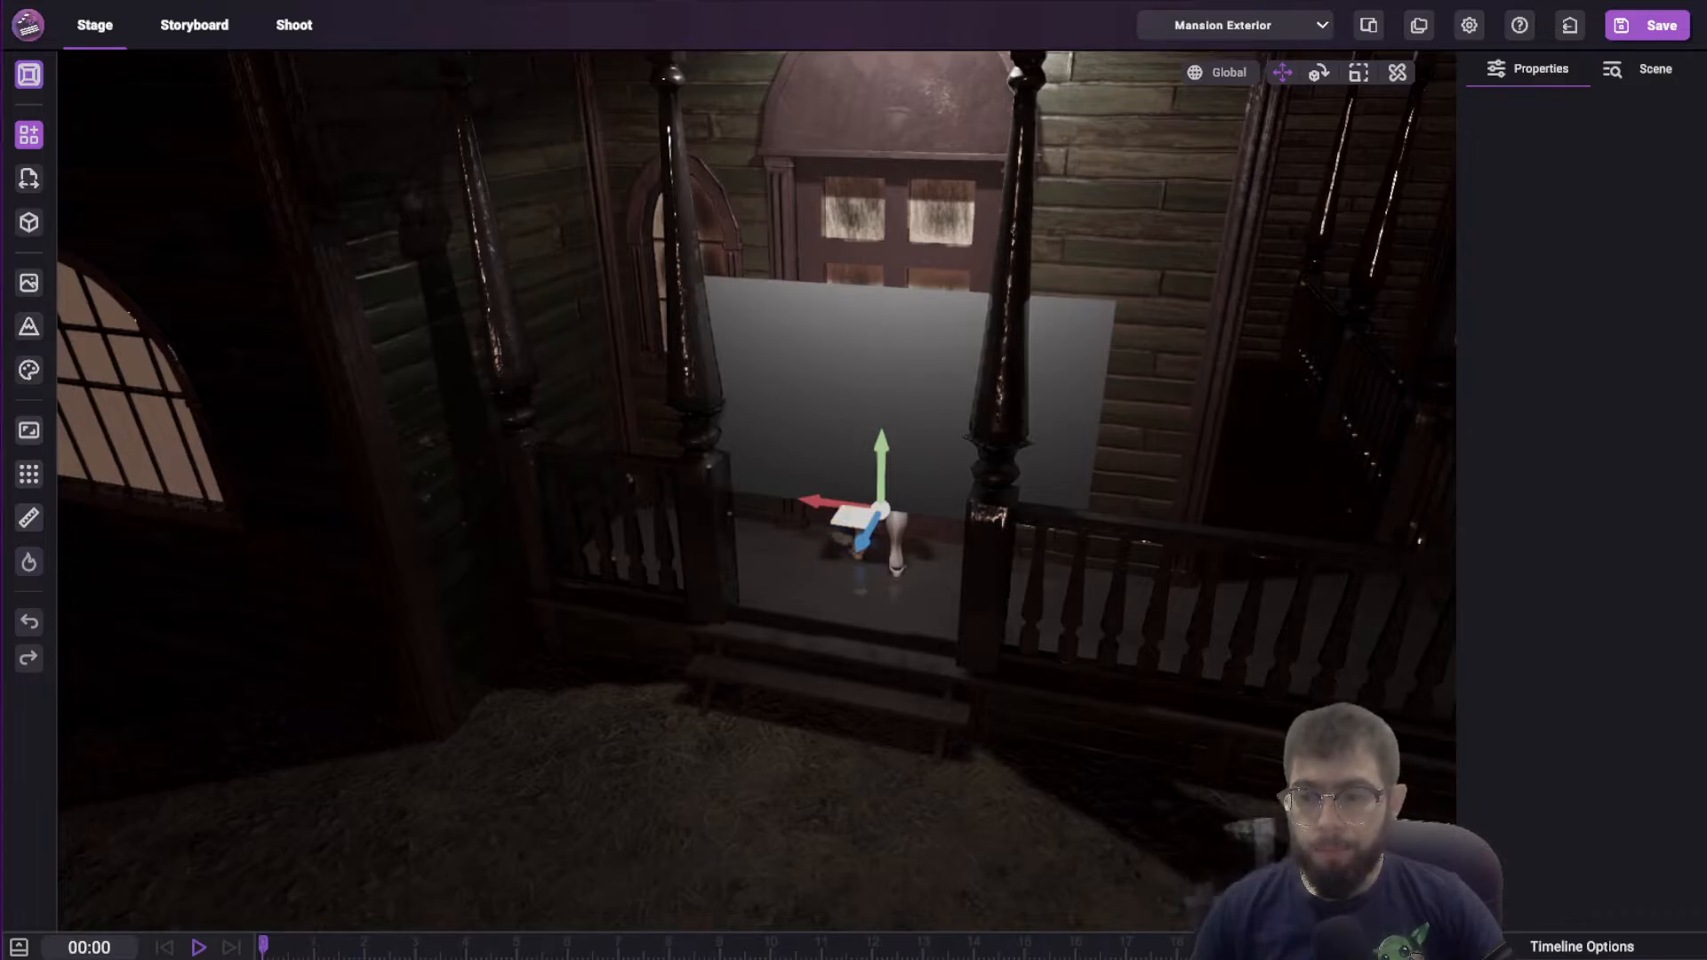
scroll(870, 450, up, 4)
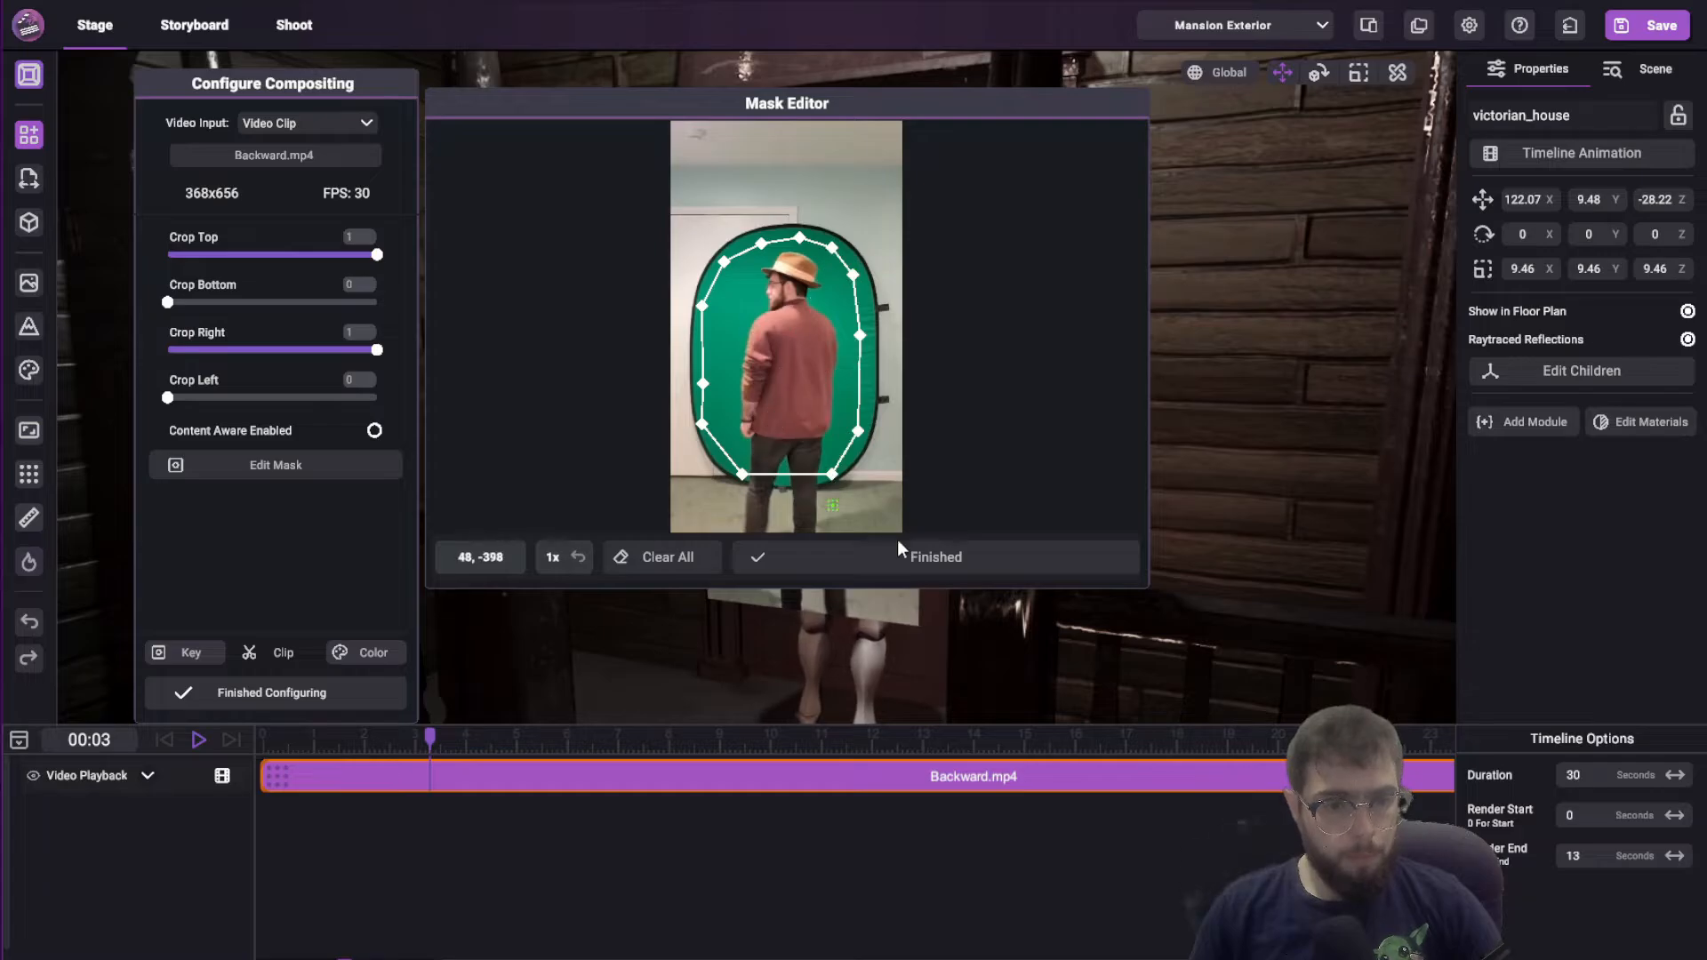
Finish the mask around the green screen behind the man in the Backward.mp4 clip
click(900, 555)
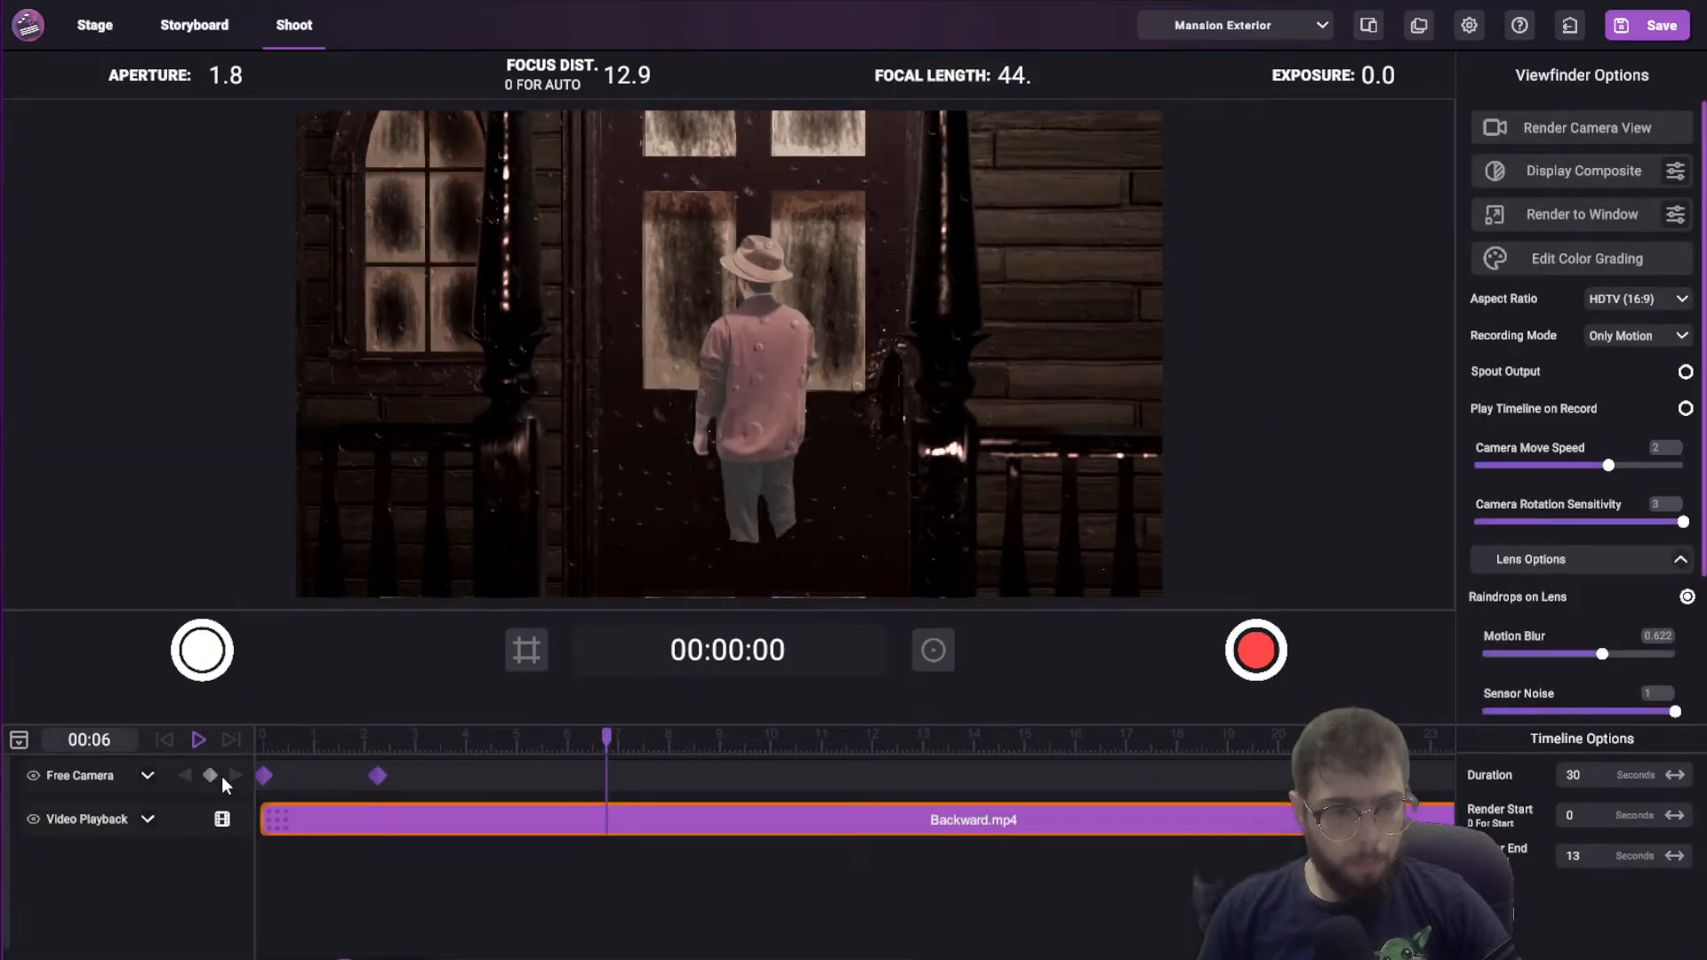
Add a Free Camera keyframe at 6 seconds and check the framing in the shooting view
click(210, 775)
drag(606, 740, 538, 747)
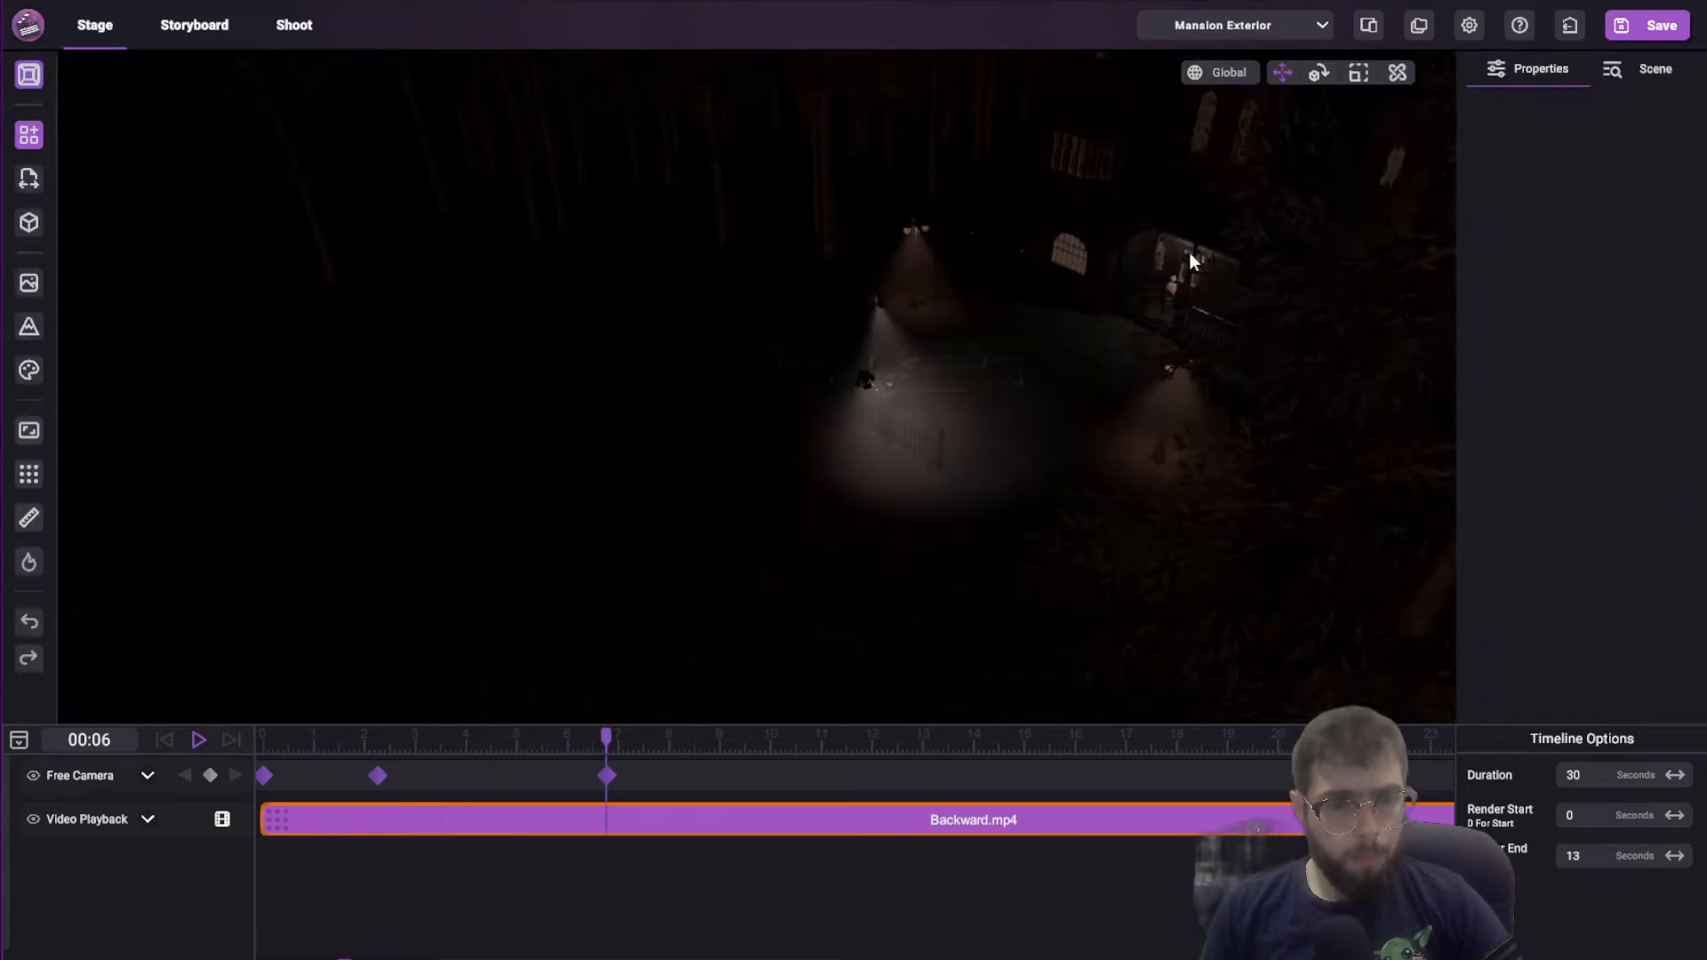
click(1581, 68)
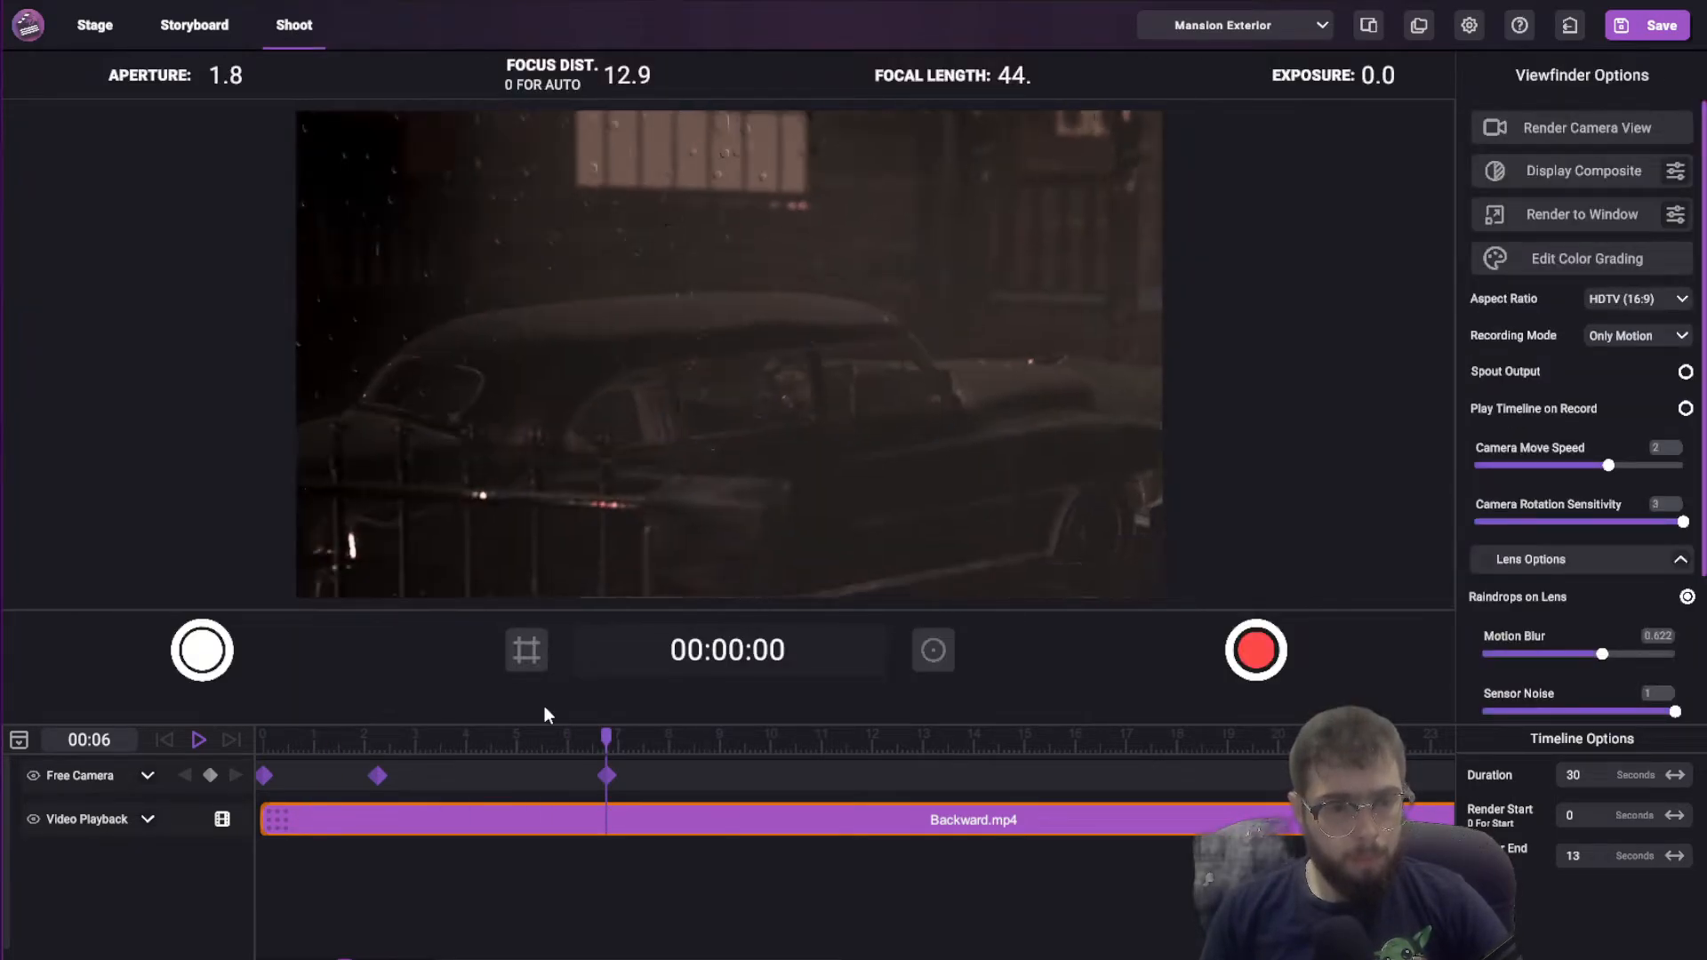
Play back the Free Camera move and retime its three movement keyframes to about 5, 8.5 and 14.5 seconds
click(471, 771)
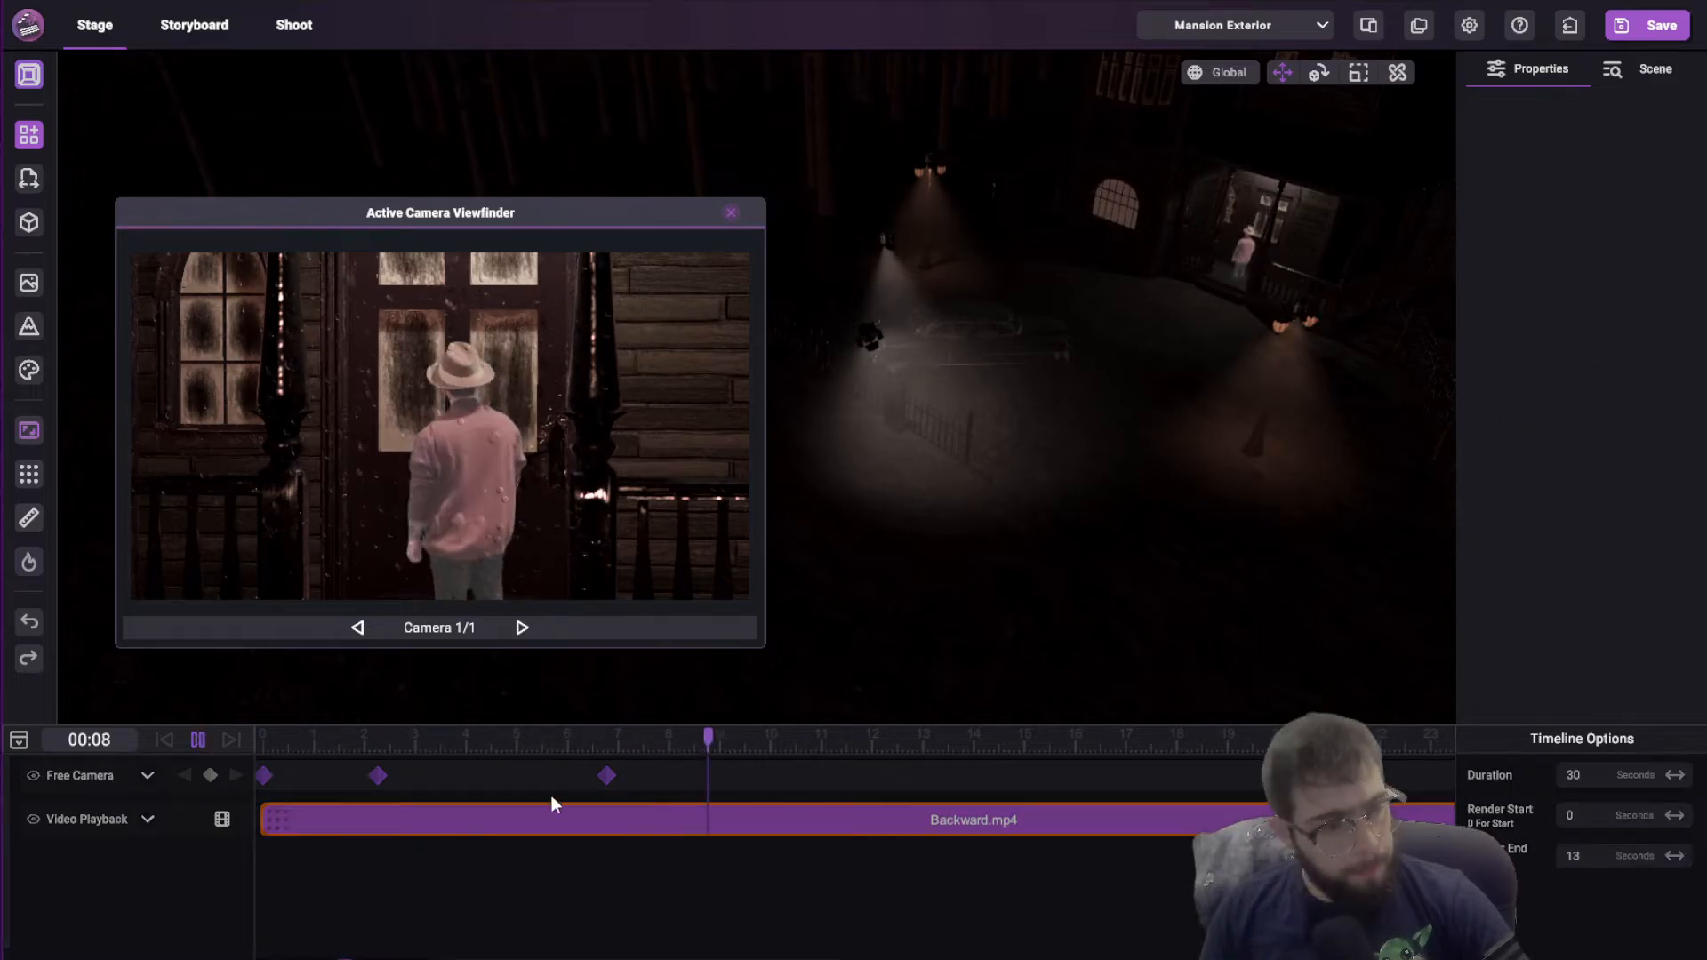
key(space)
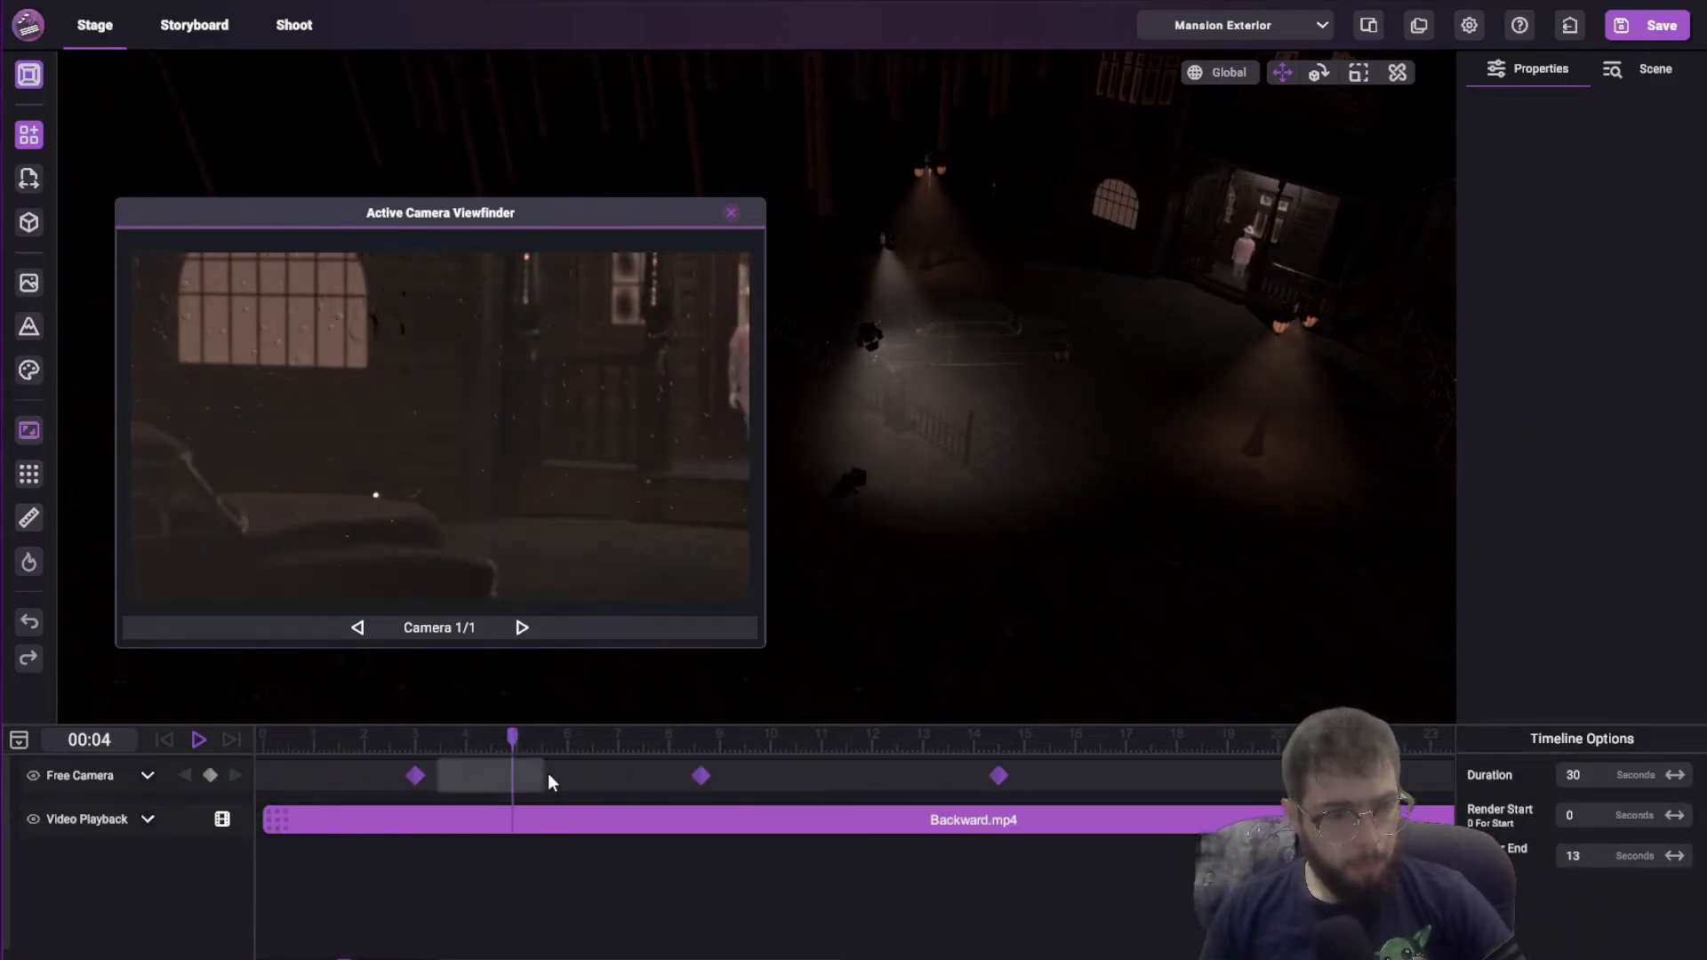
click(617, 740)
drag(617, 740, 535, 748)
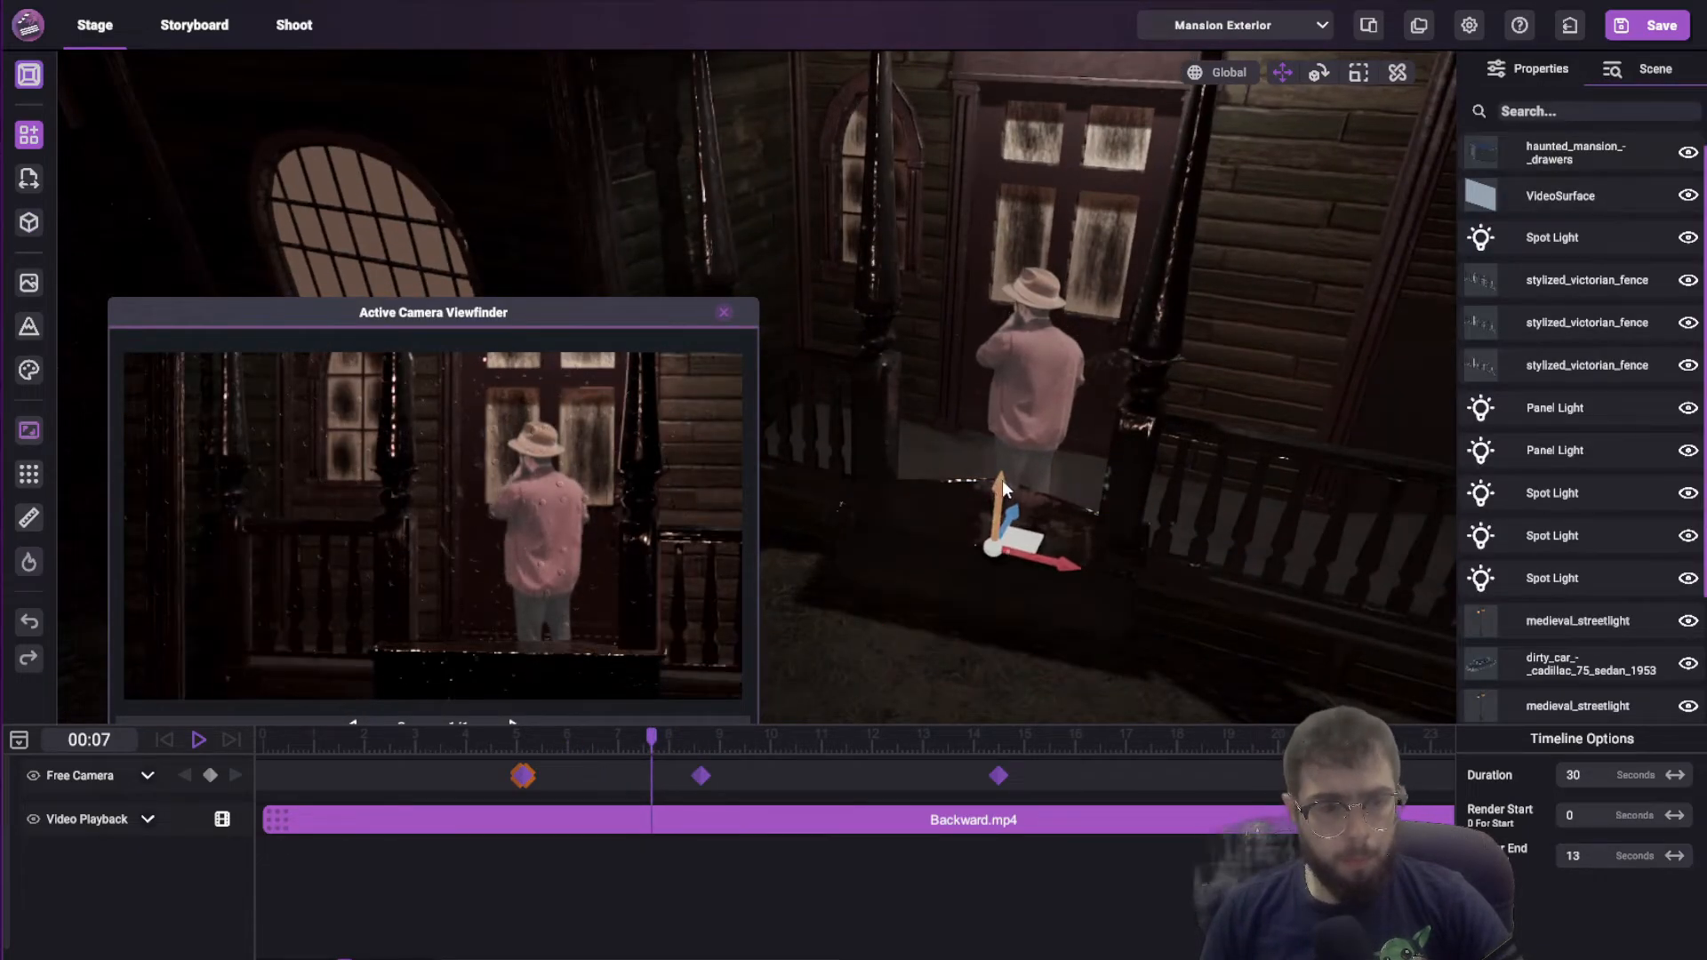
Lower the man's VideoSurface slightly on the porch, and switch it to a lit material with some metalness
drag(1003, 488, 1009, 515)
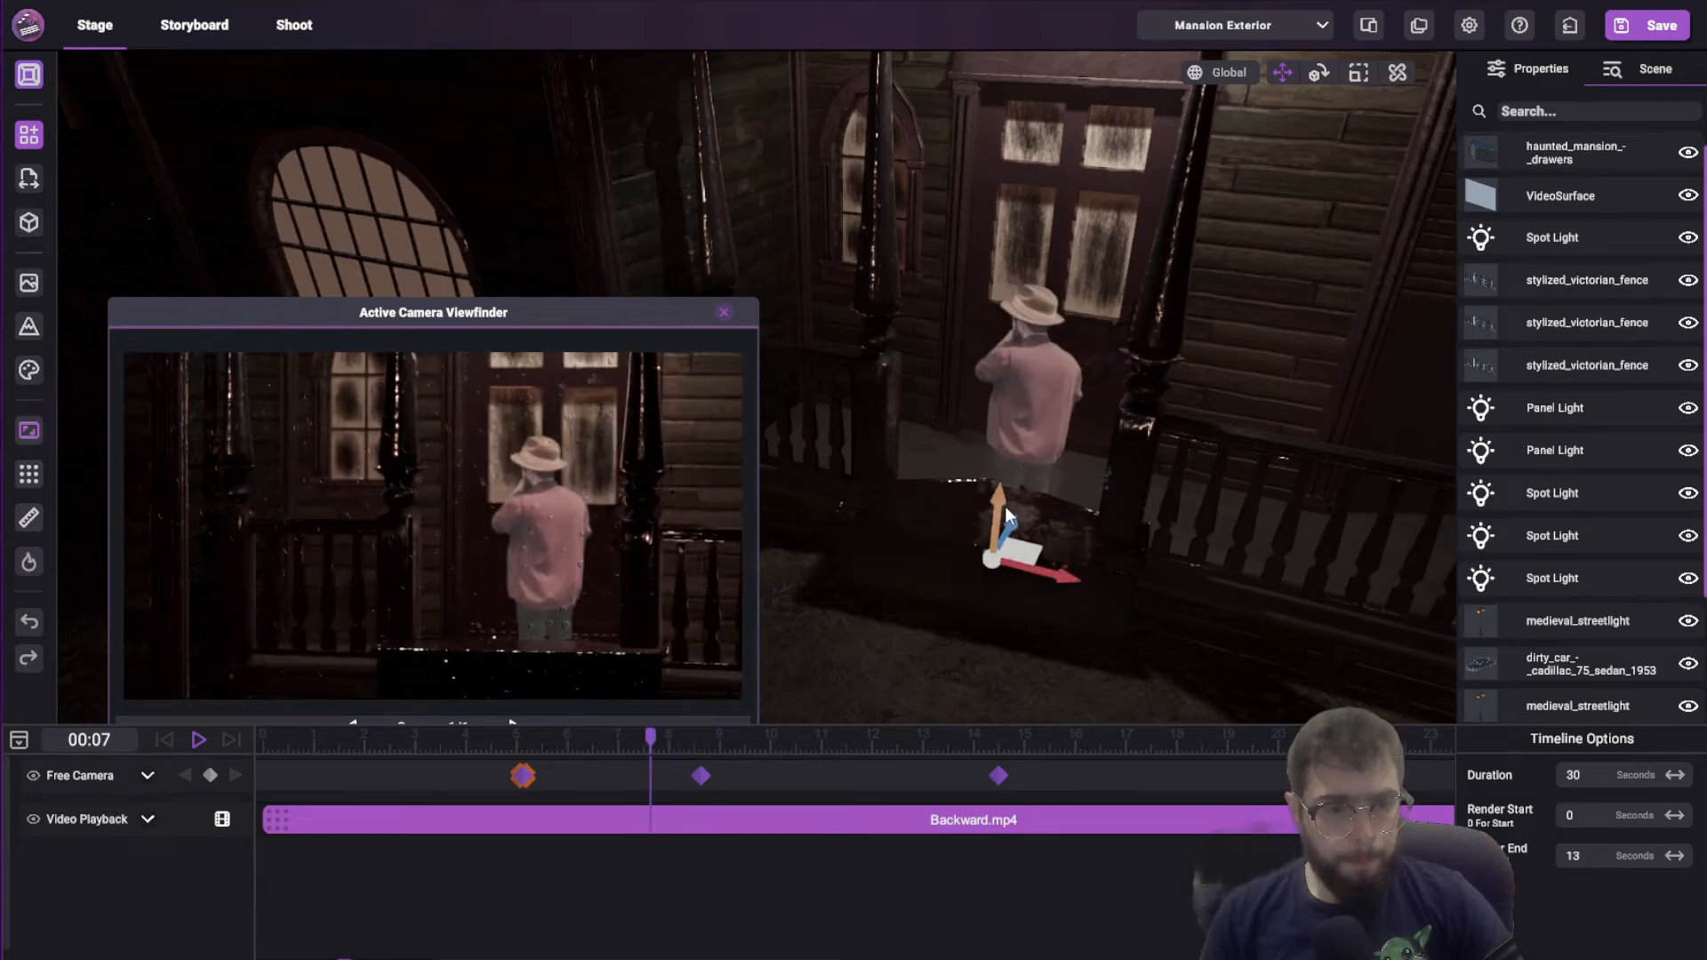
click(1004, 347)
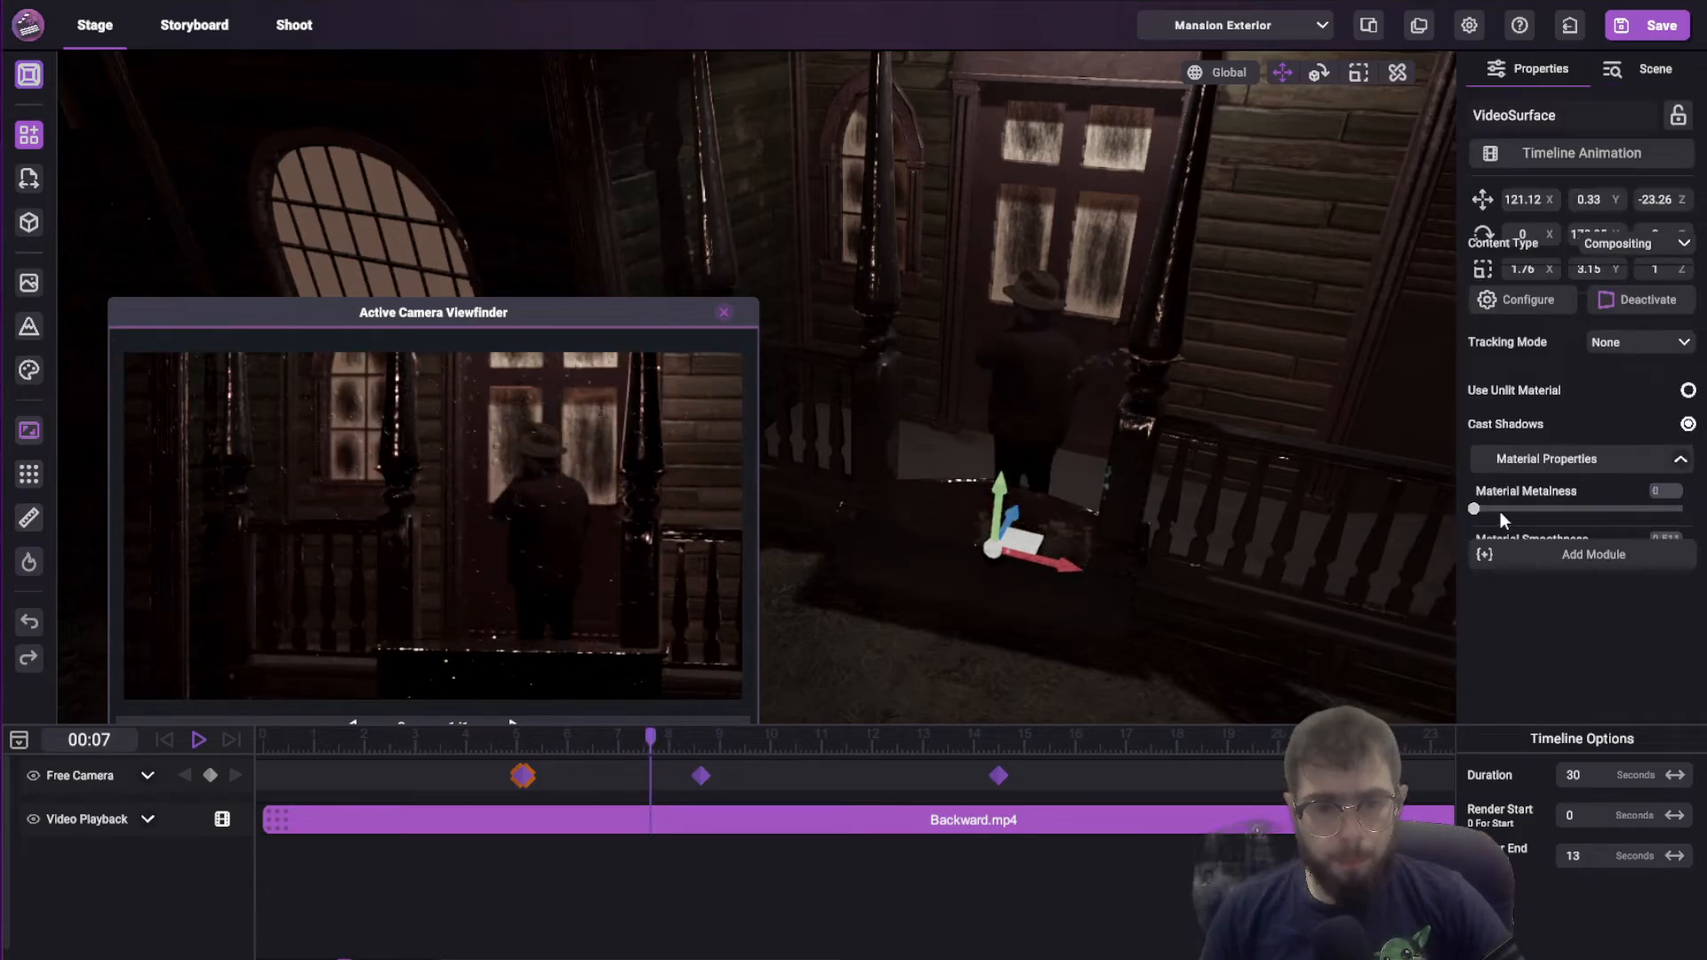
click(1526, 508)
Add a panel light above the porch to illuminate the man at the mansion's front door
right_drag(1058, 267, 1040, 332)
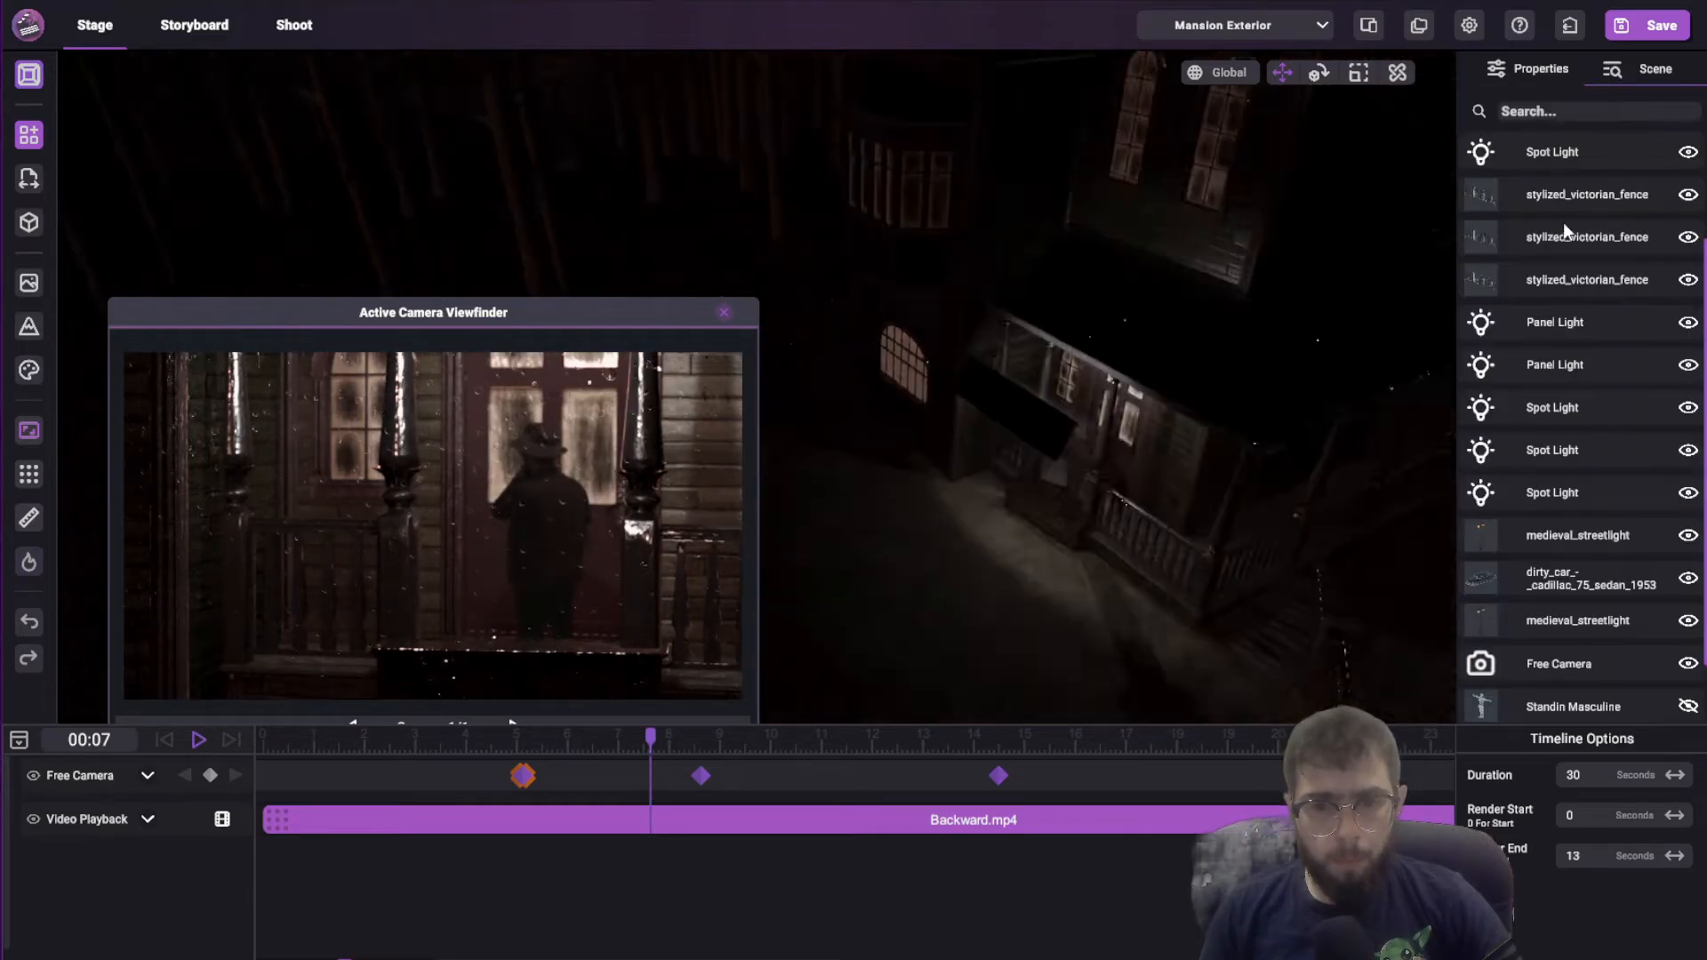
click(29, 134)
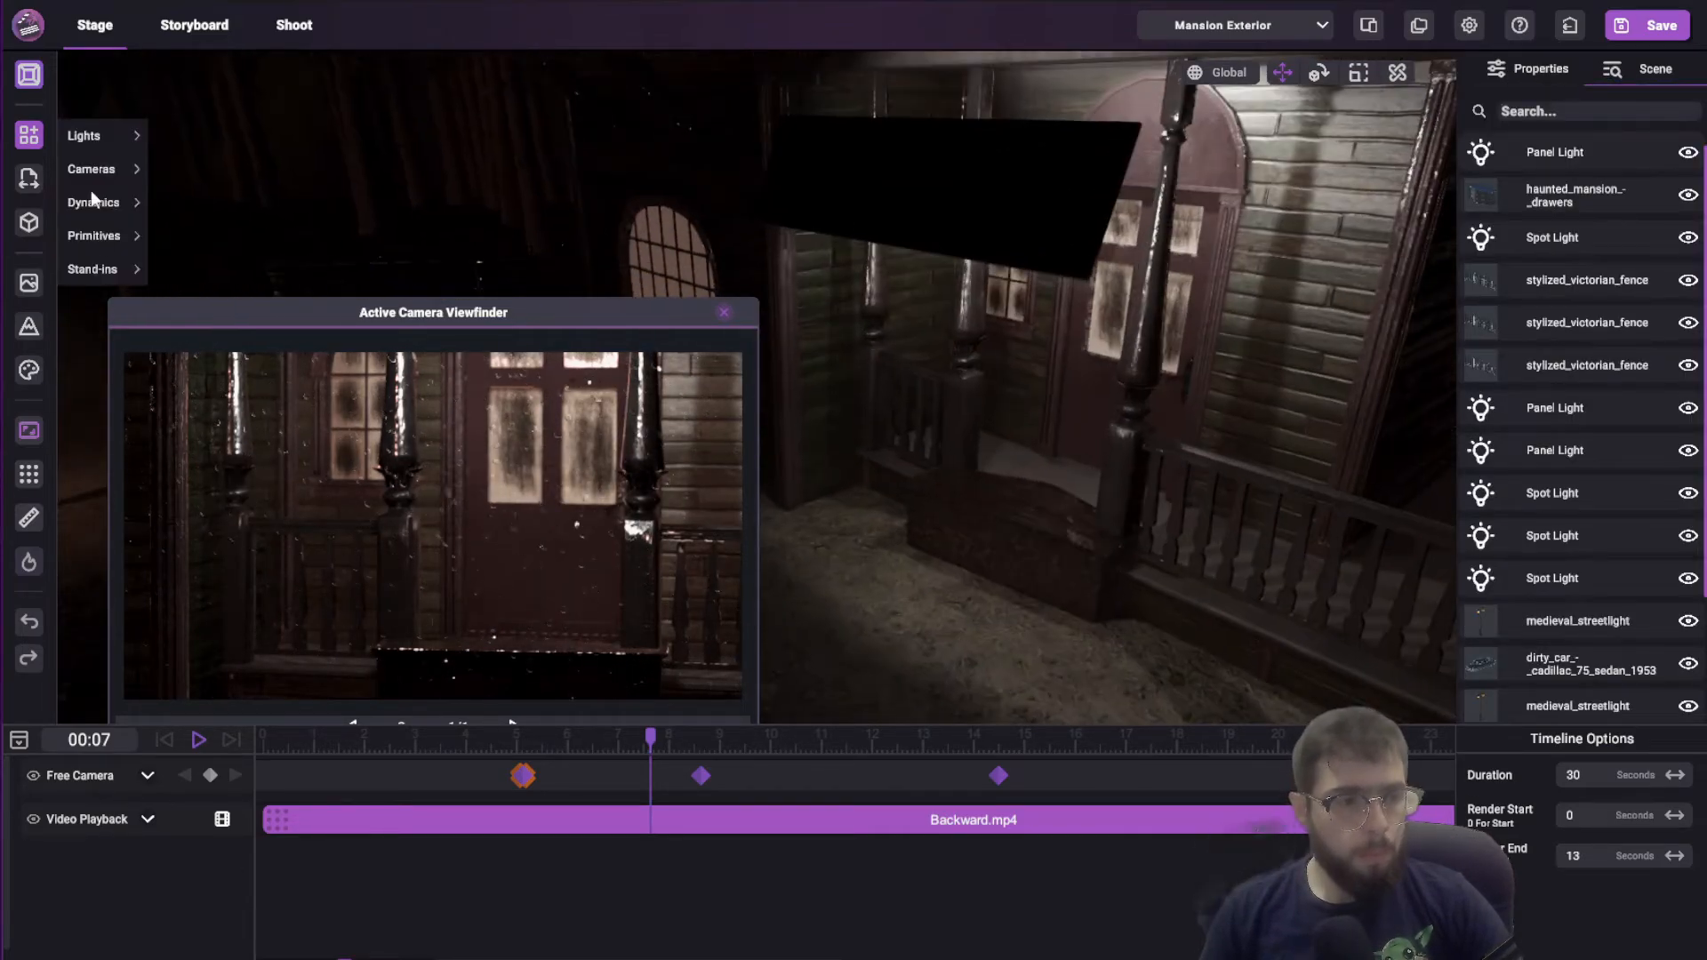
click(1476, 343)
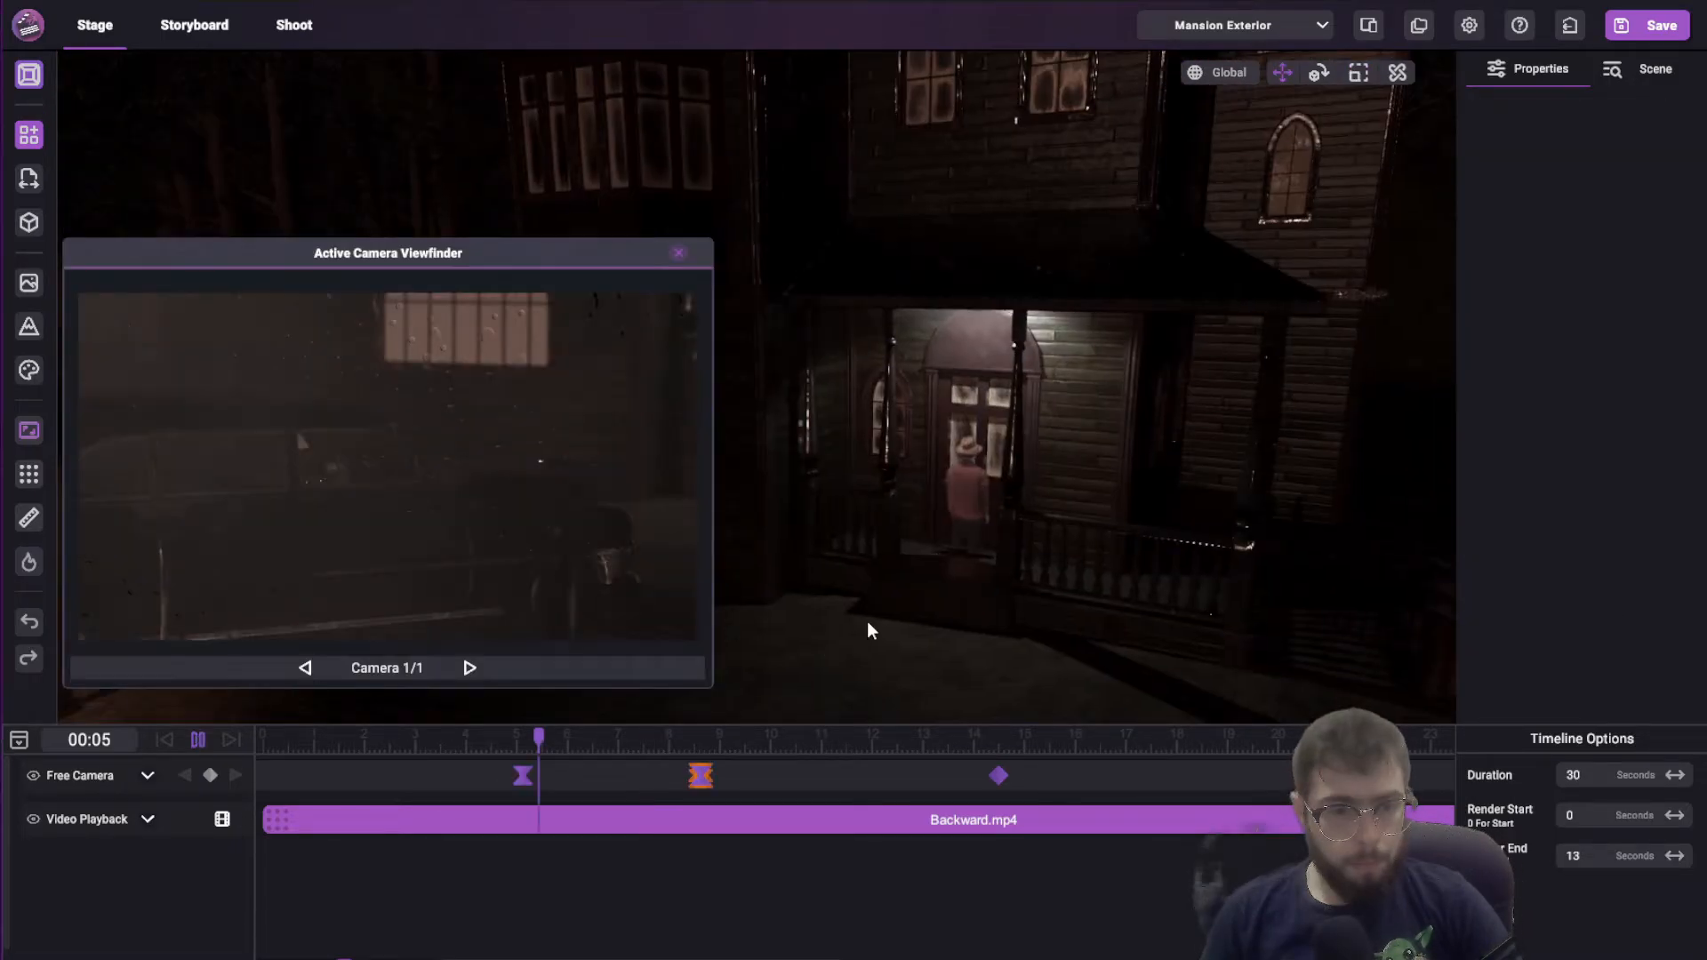
Review the eased camera move in the shooting view and set the exposure to 0.0
click(879, 729)
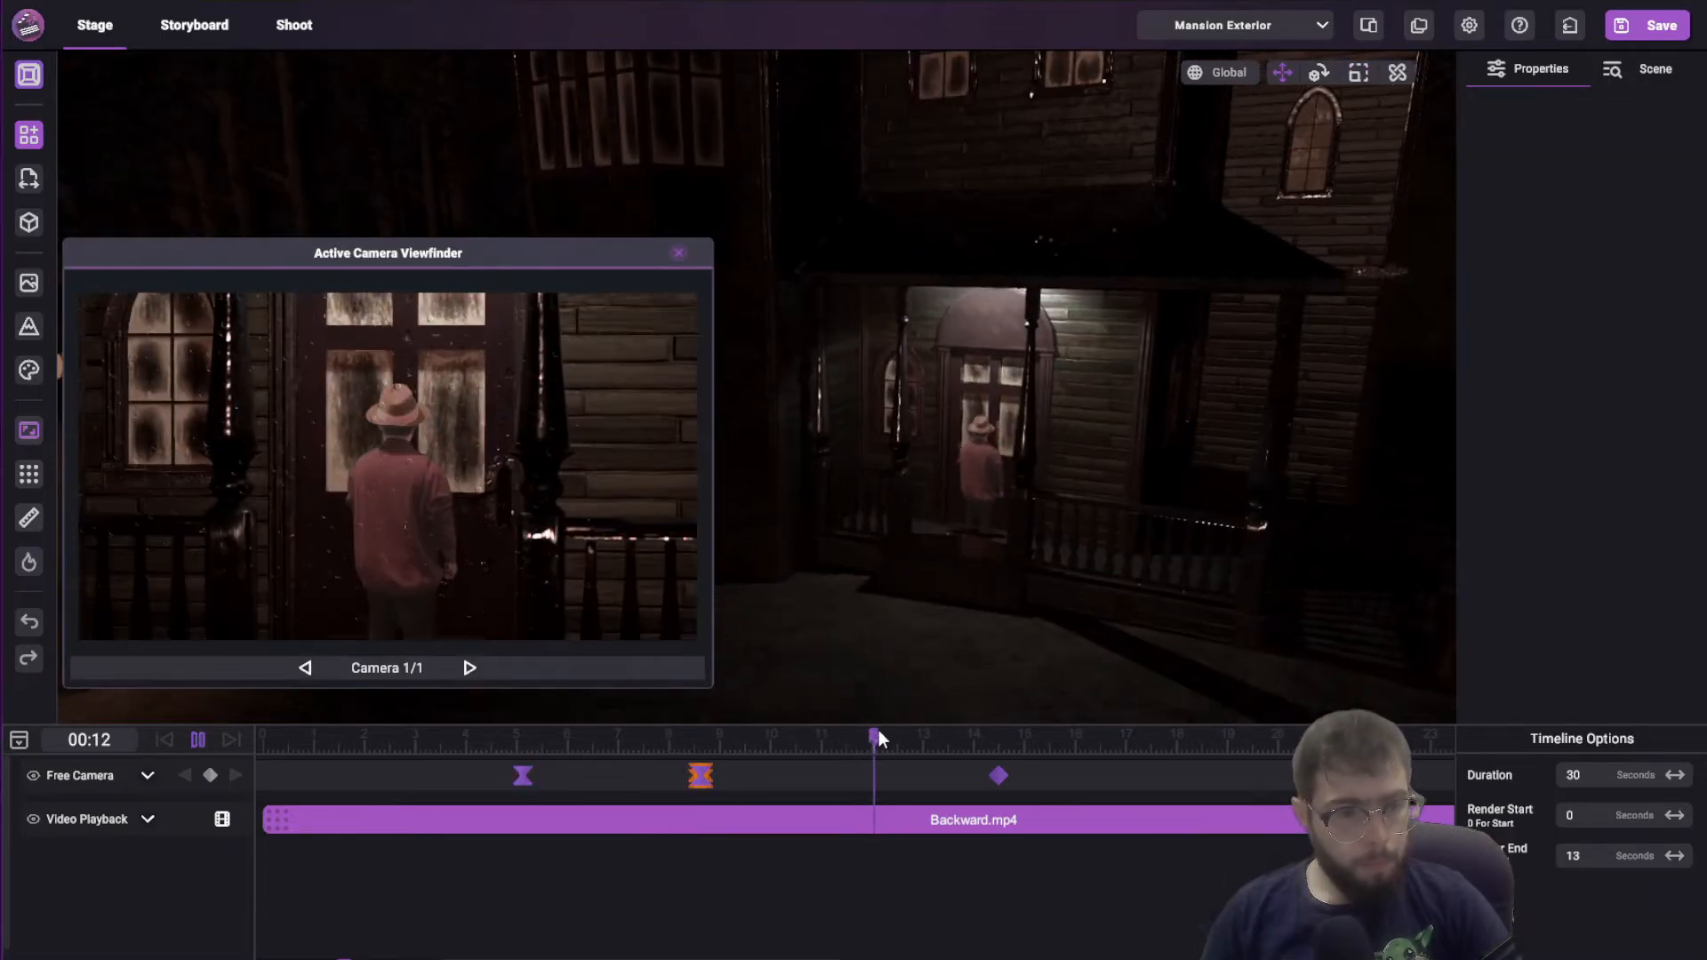
click(525, 793)
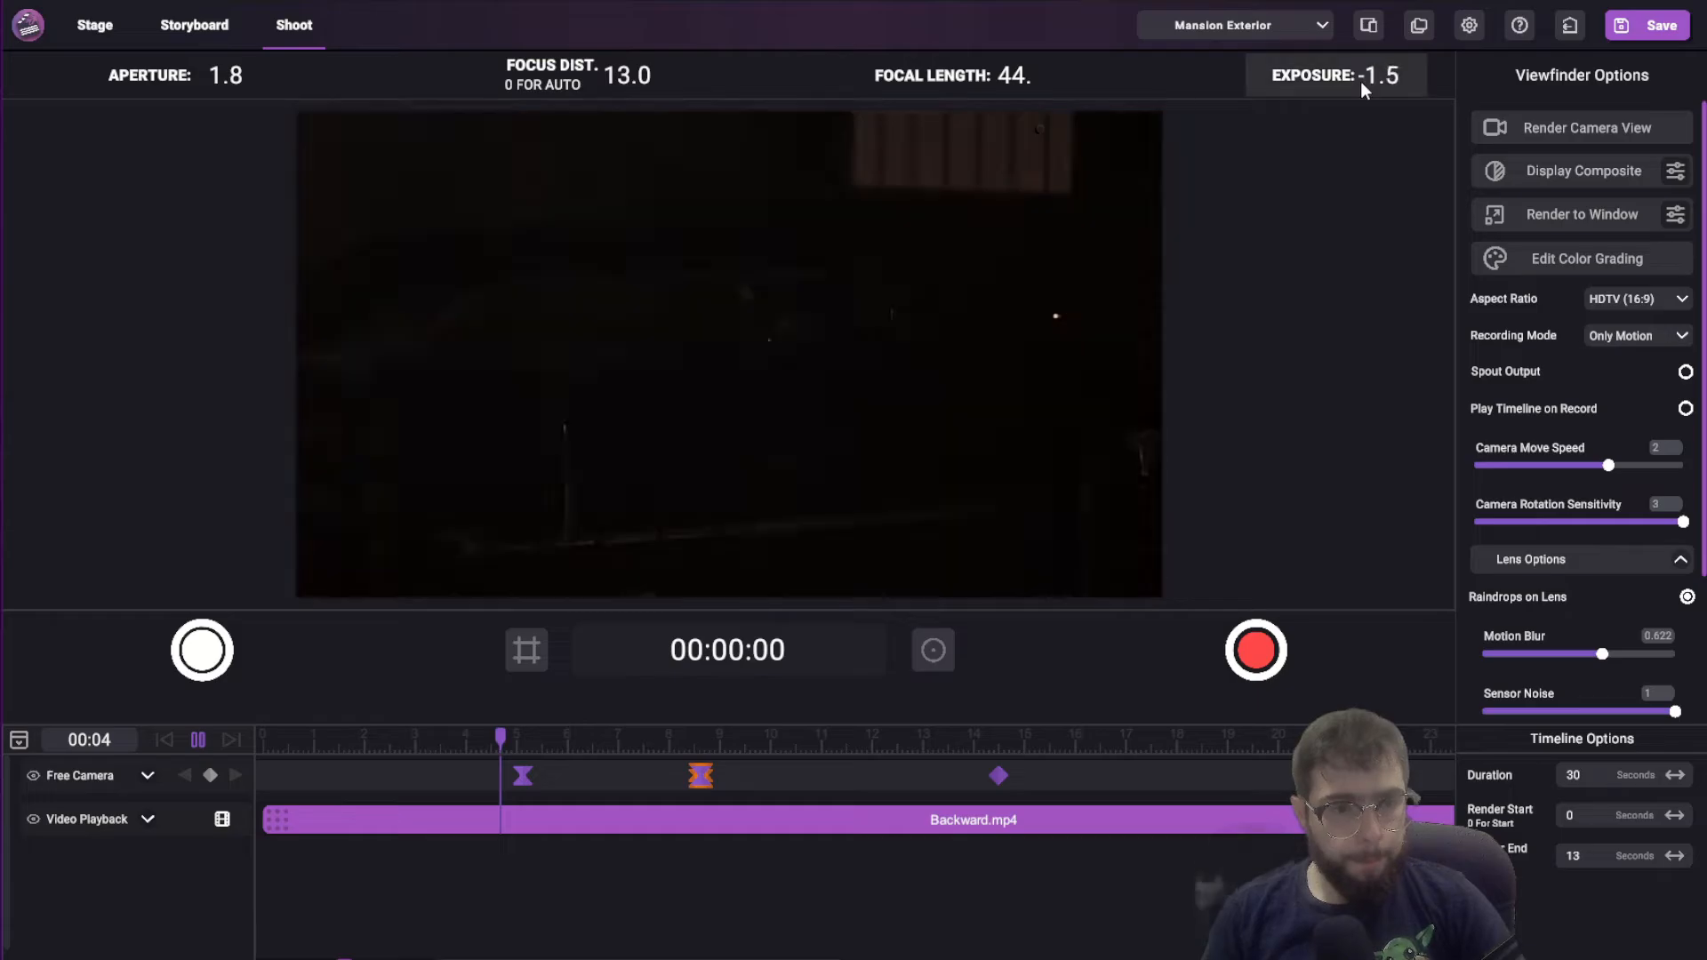
drag(1363, 89, 1396, 89)
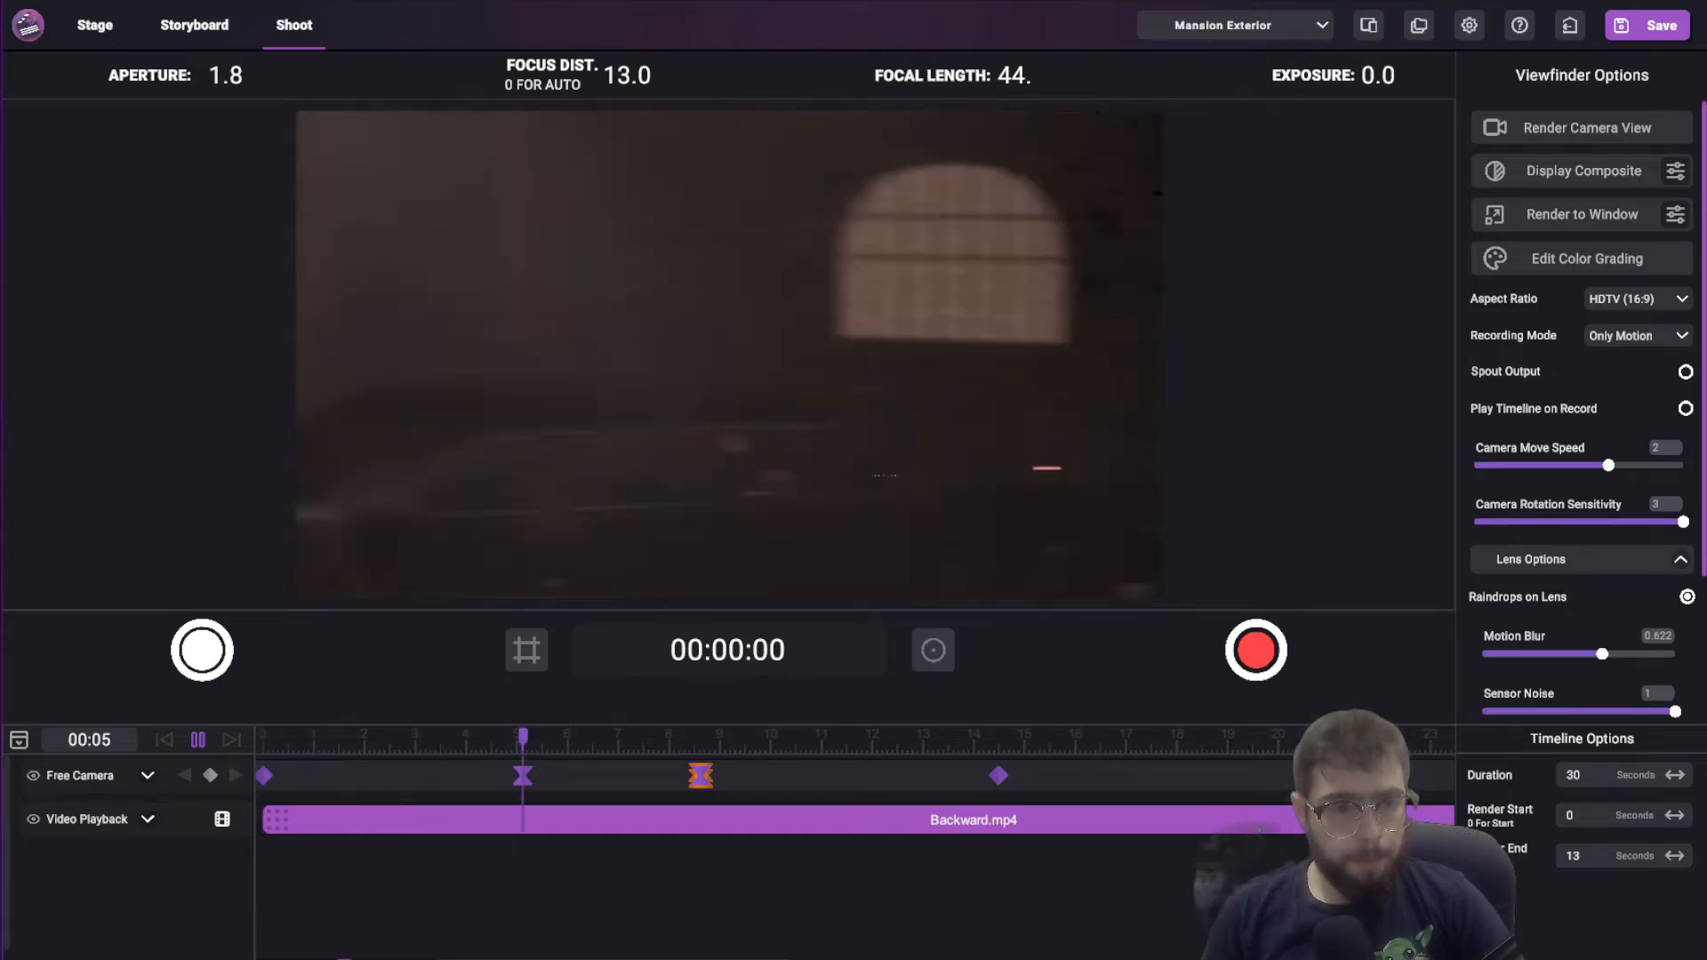
click(444, 740)
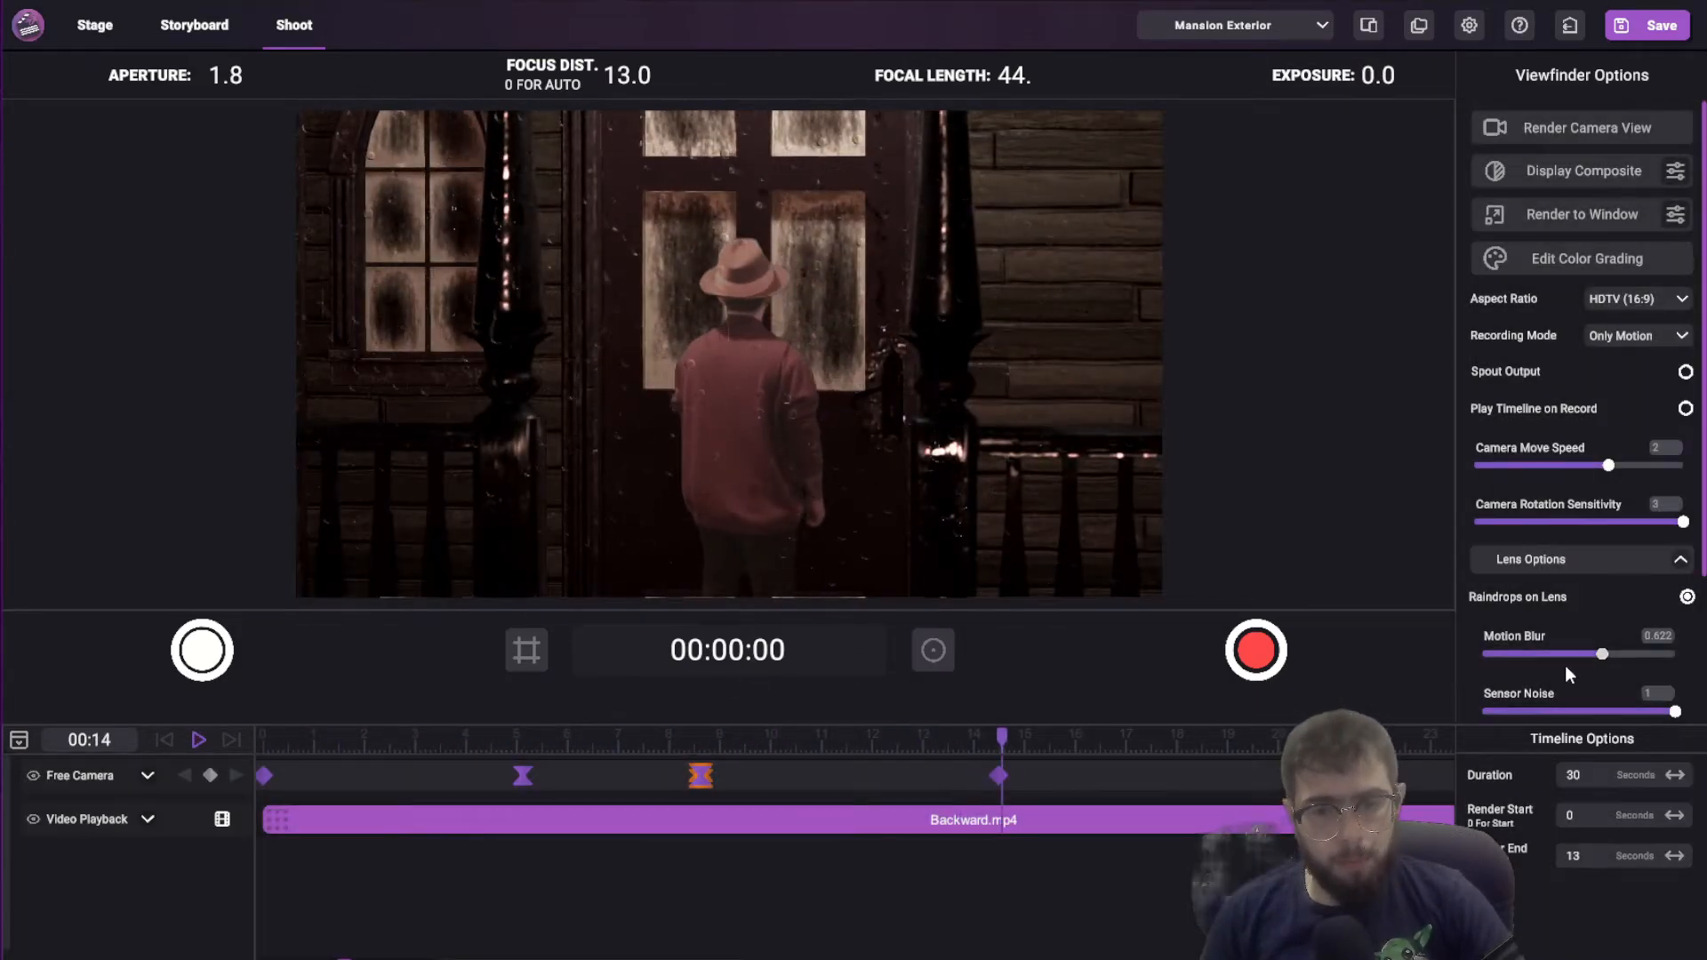
Open the camera's aperture to 0.7 and adjust the focus distance using the focus overlay, with the playhead at about 10 seconds
scroll(1570, 656, down, 1)
click(752, 745)
drag(627, 78, 613, 78)
drag(244, 78, 217, 80)
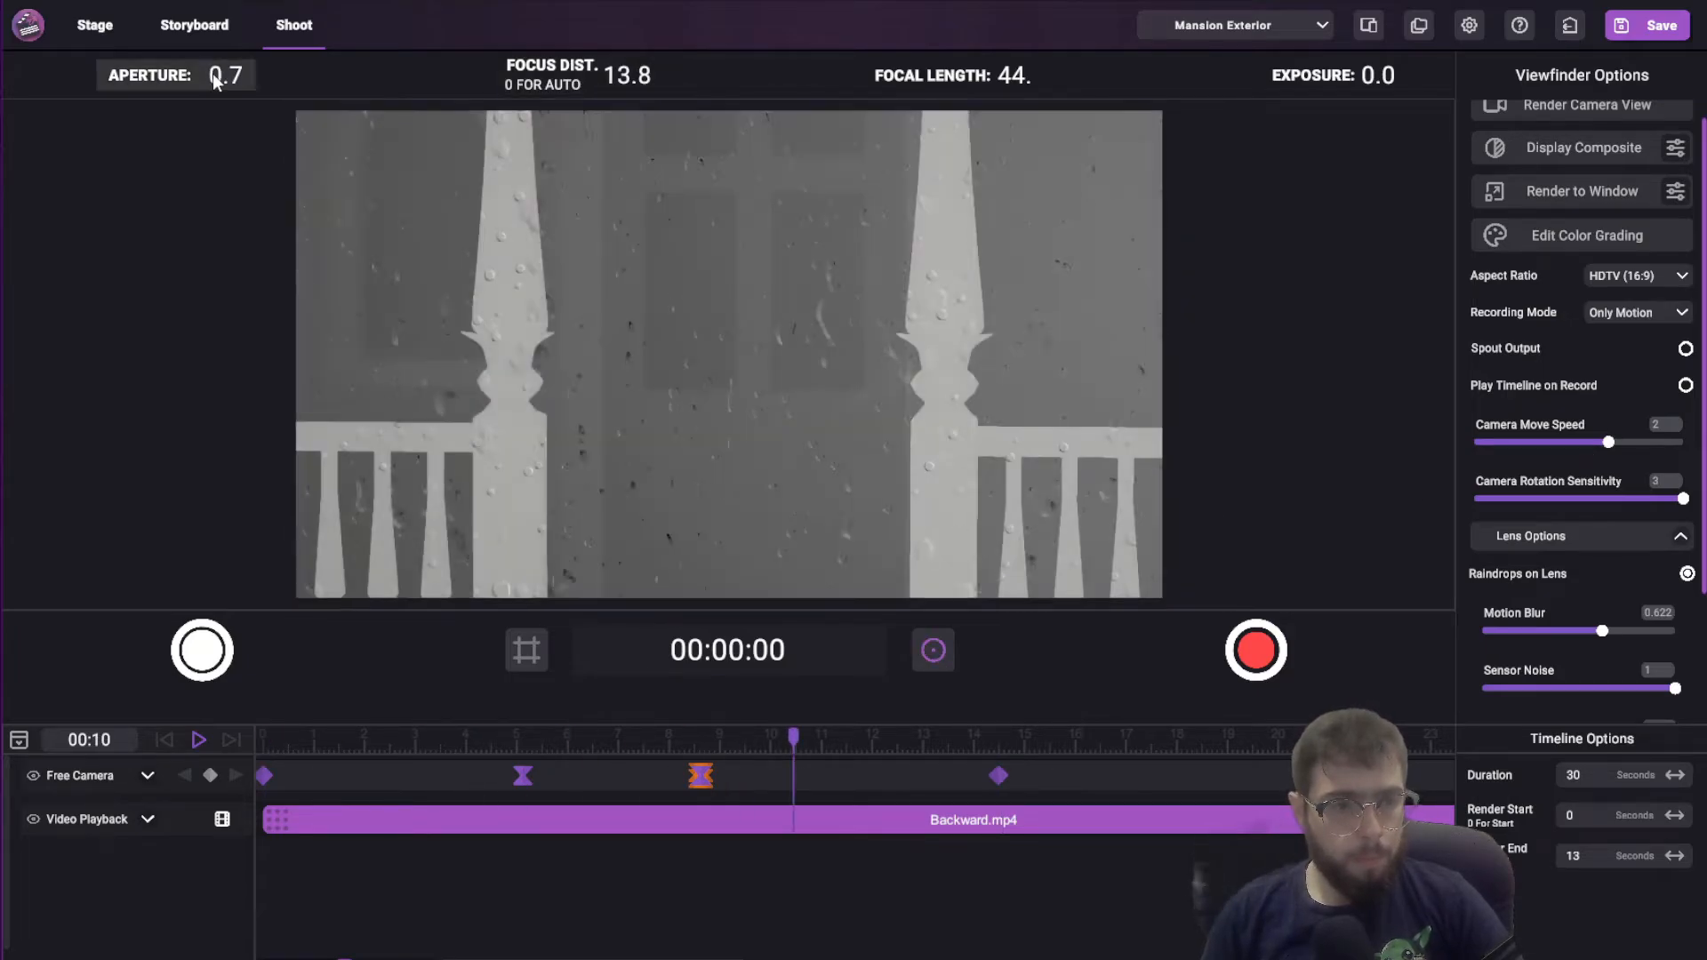
drag(627, 79, 605, 78)
click(926, 657)
Expand the Free Camera track and keyframe its Focus Distance at 0, about 4 and about 9.5 seconds
click(263, 740)
click(148, 776)
click(178, 805)
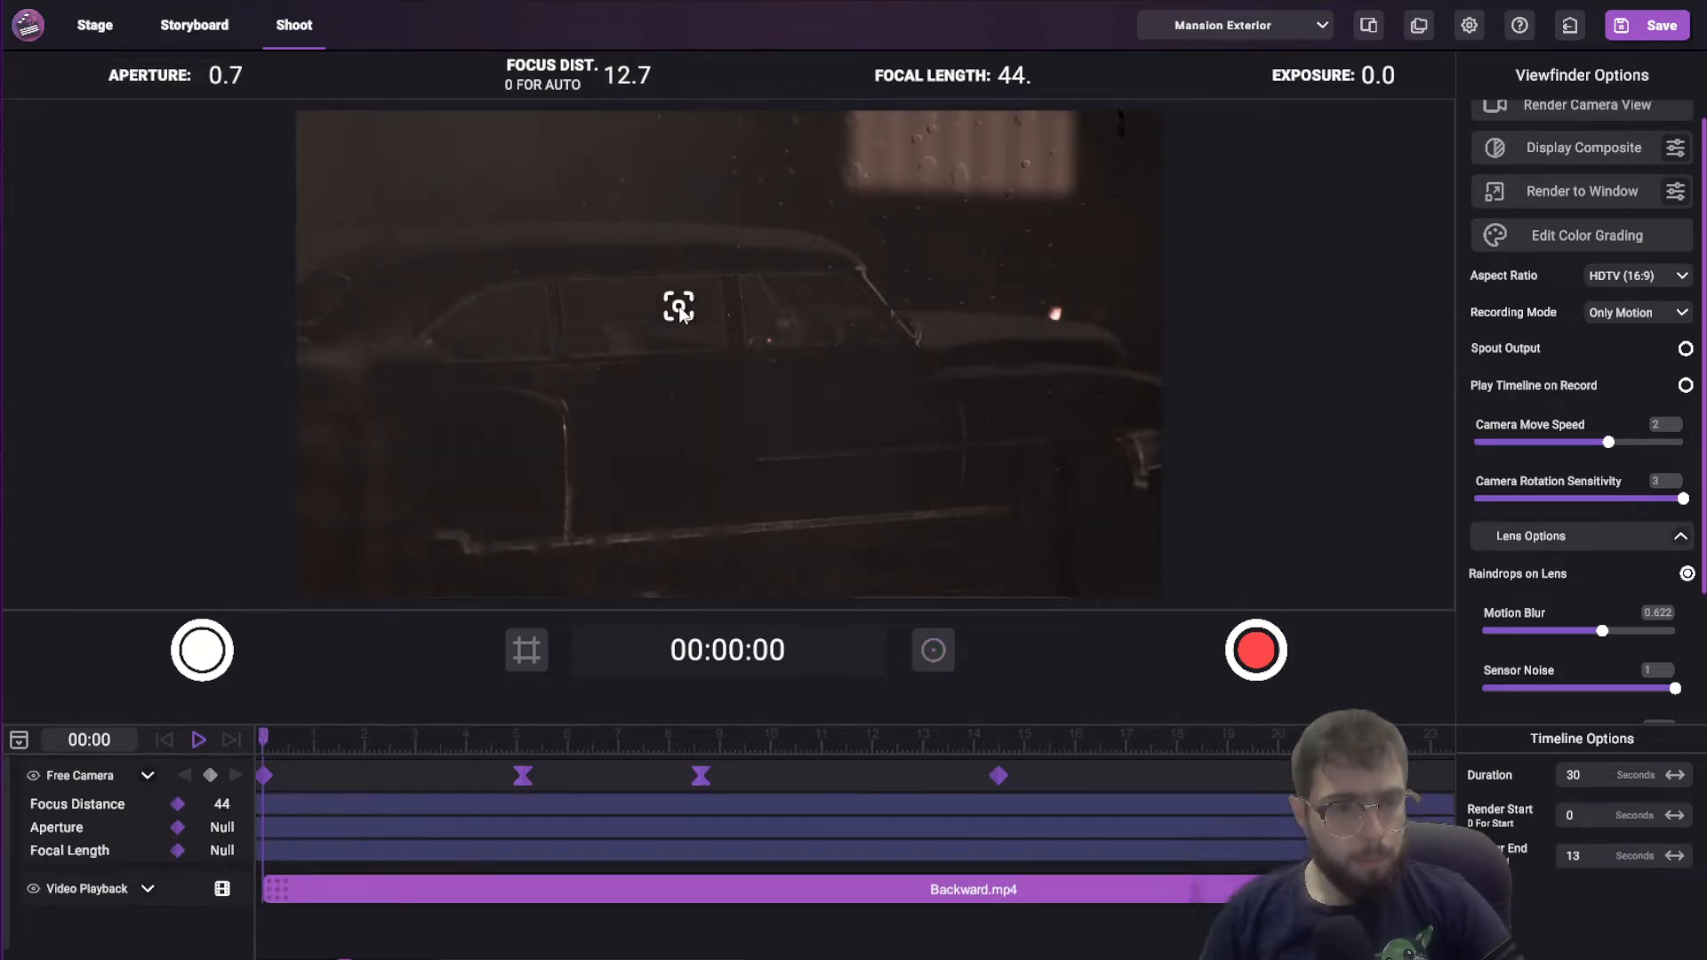
drag(397, 747, 741, 747)
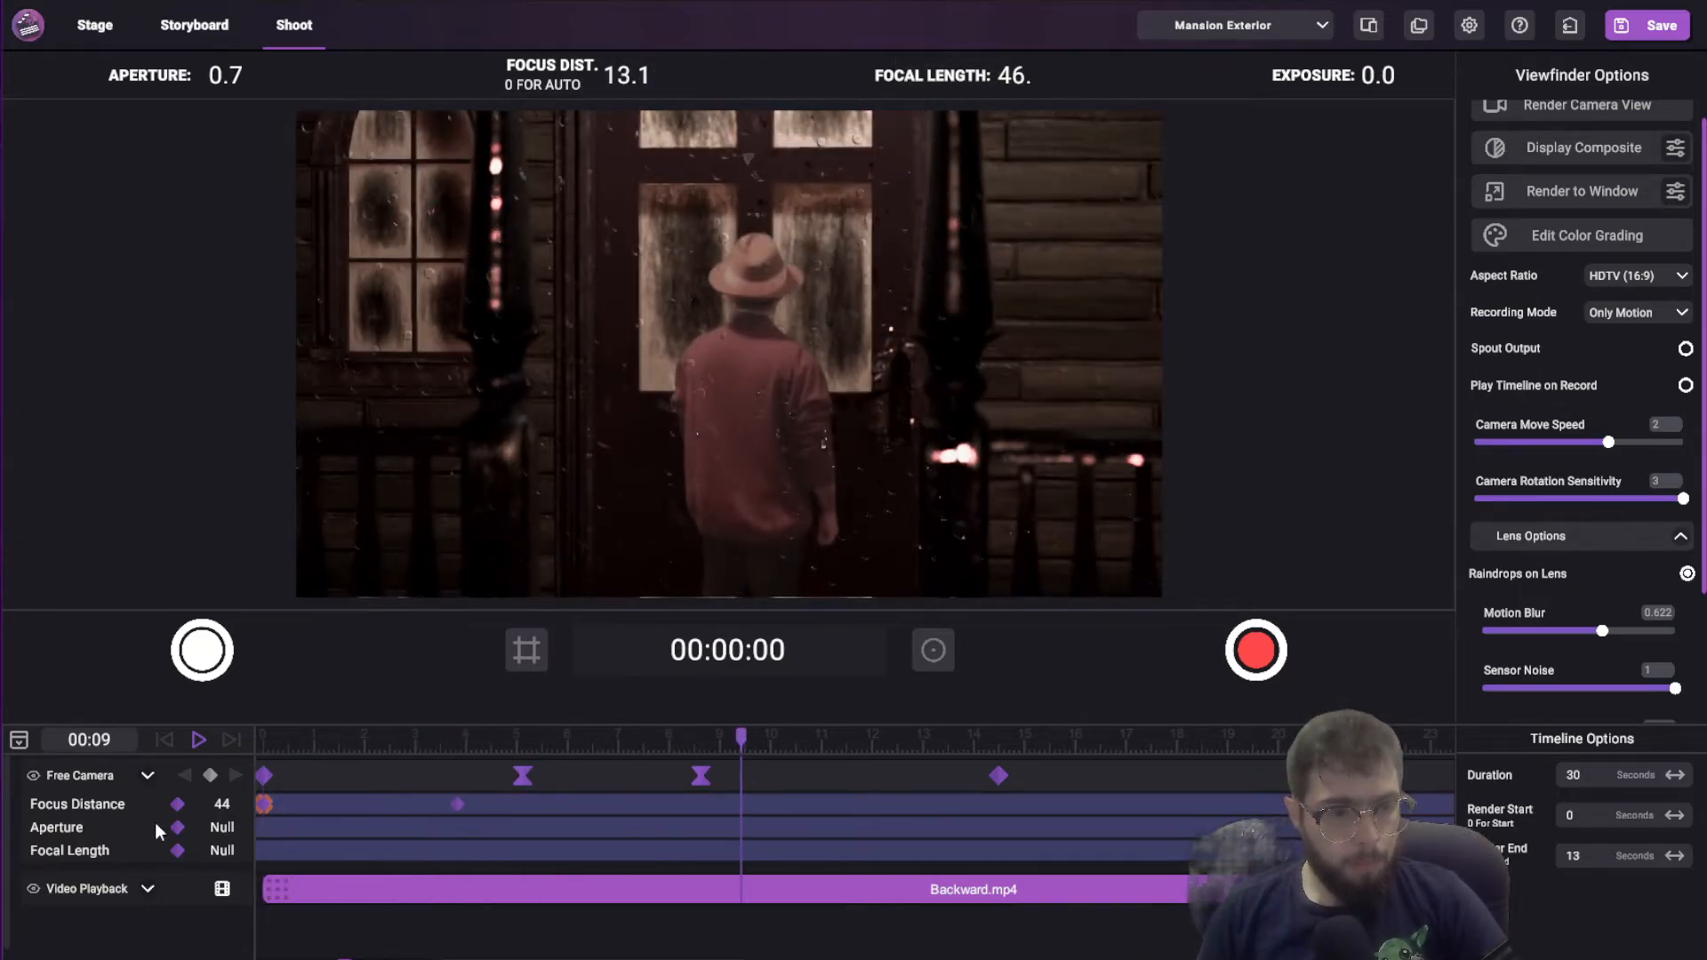
click(178, 805)
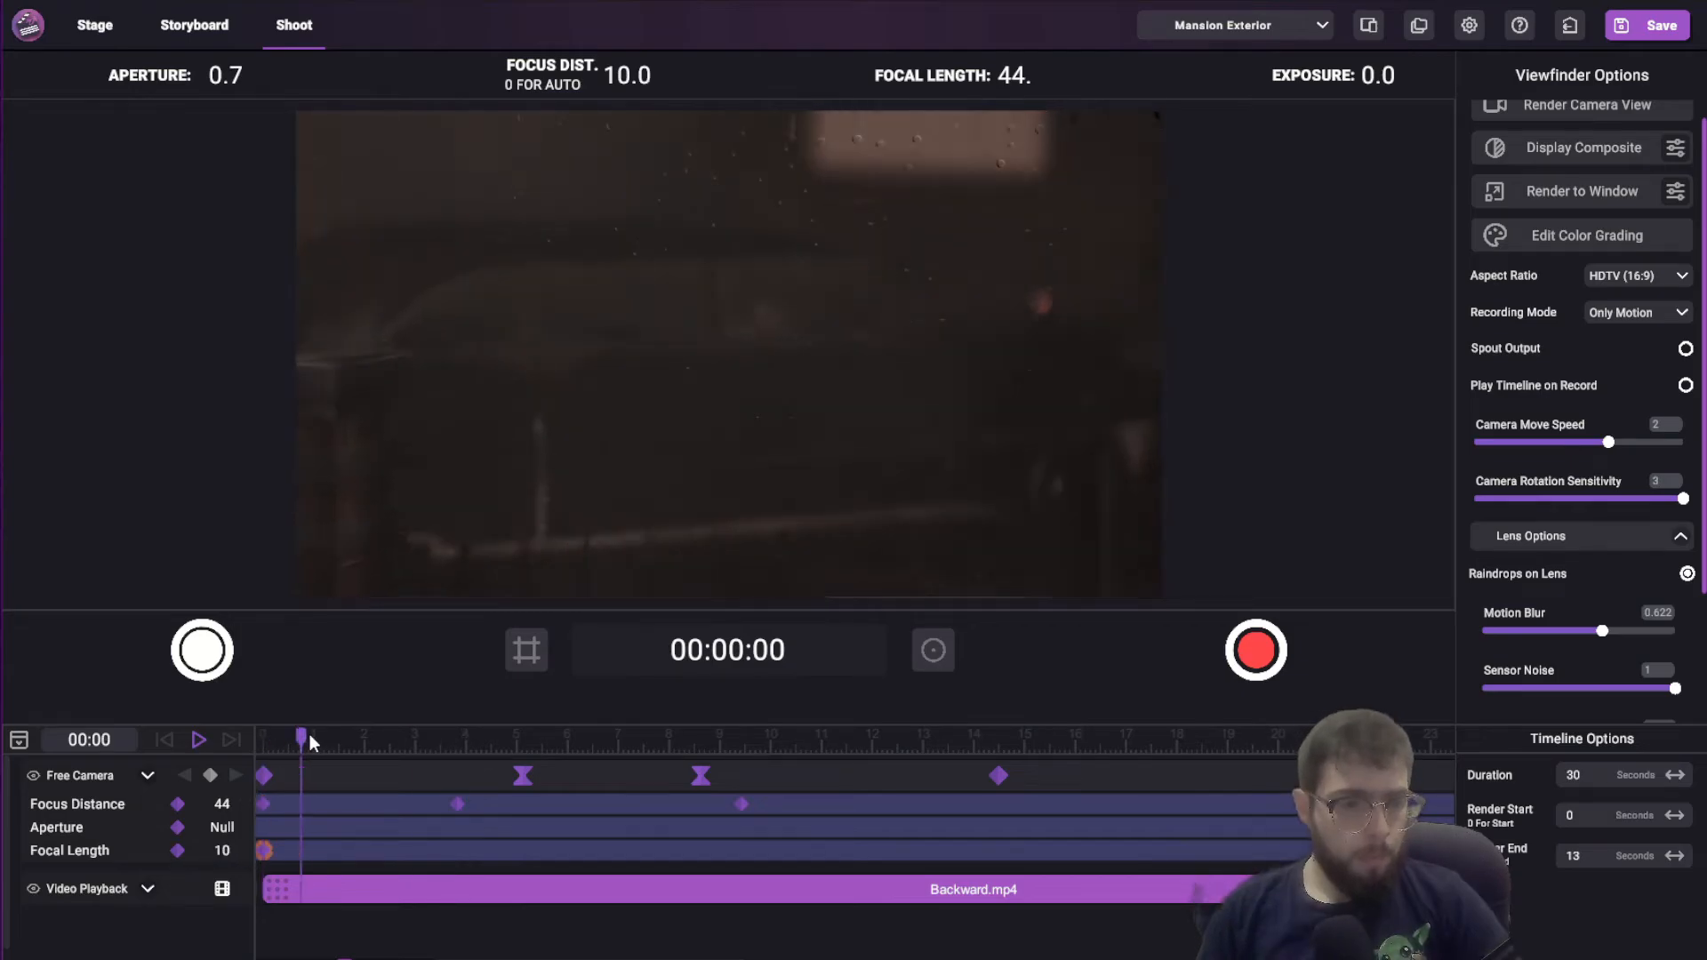
Finish the Focal Length keyframes at about 1.5 and 9.5 seconds, and set the aperture to 1.7 during playback
drag(310, 734, 496, 756)
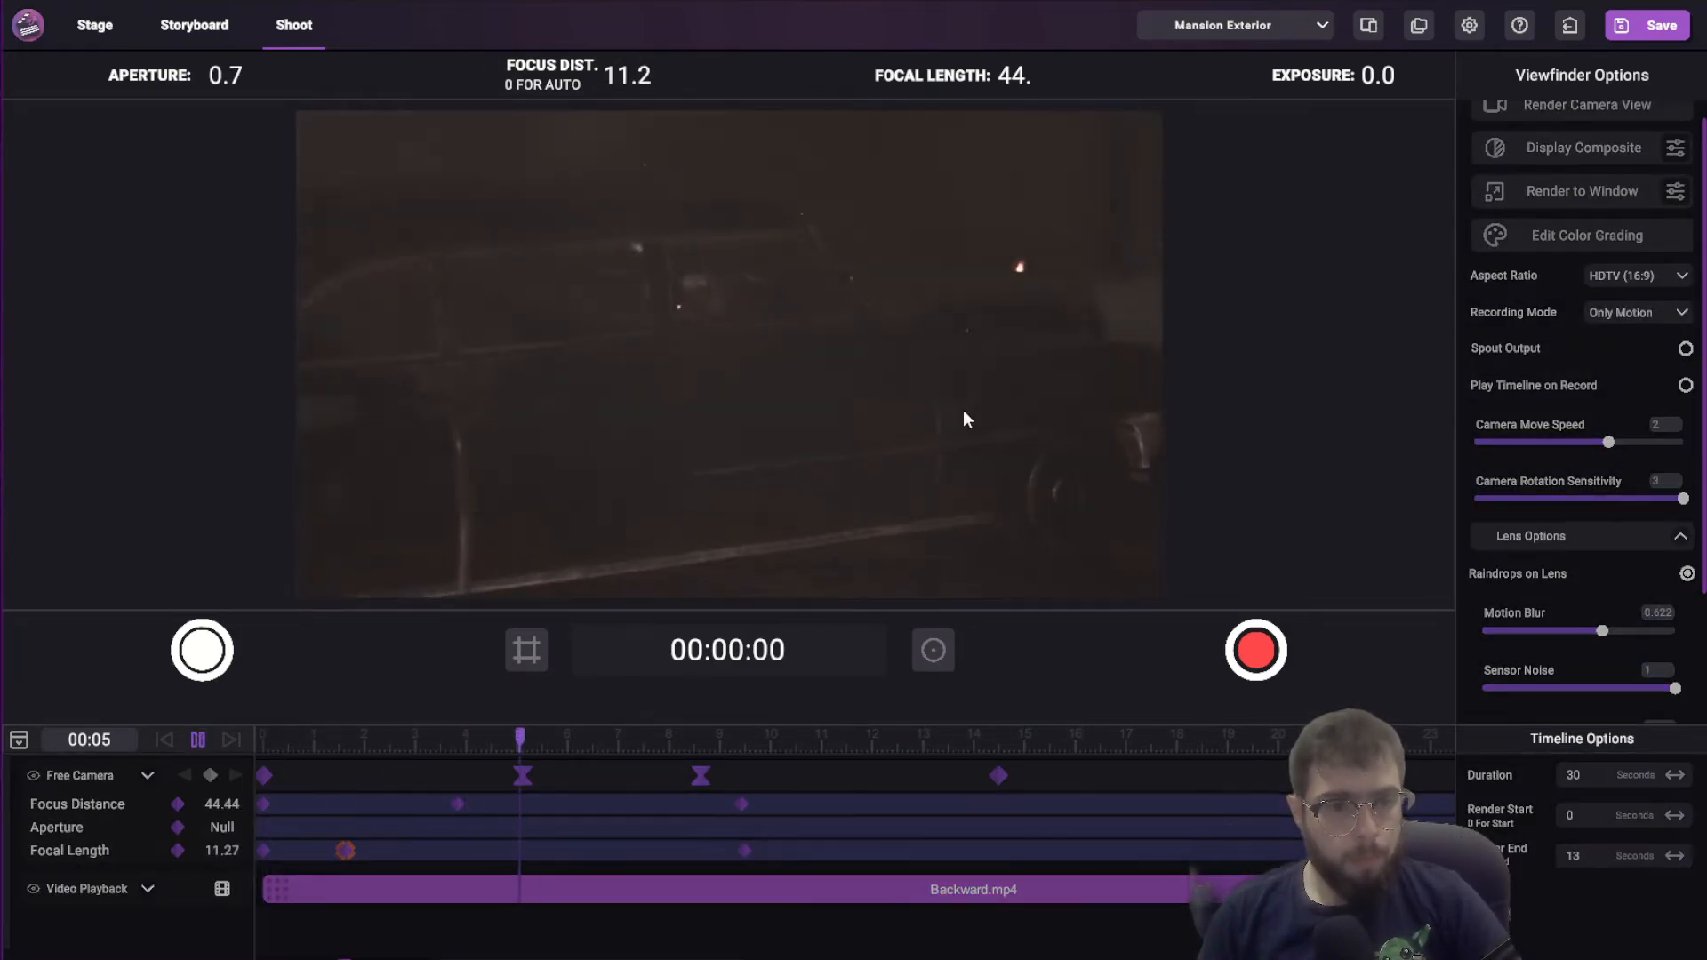
drag(142, 75, 237, 118)
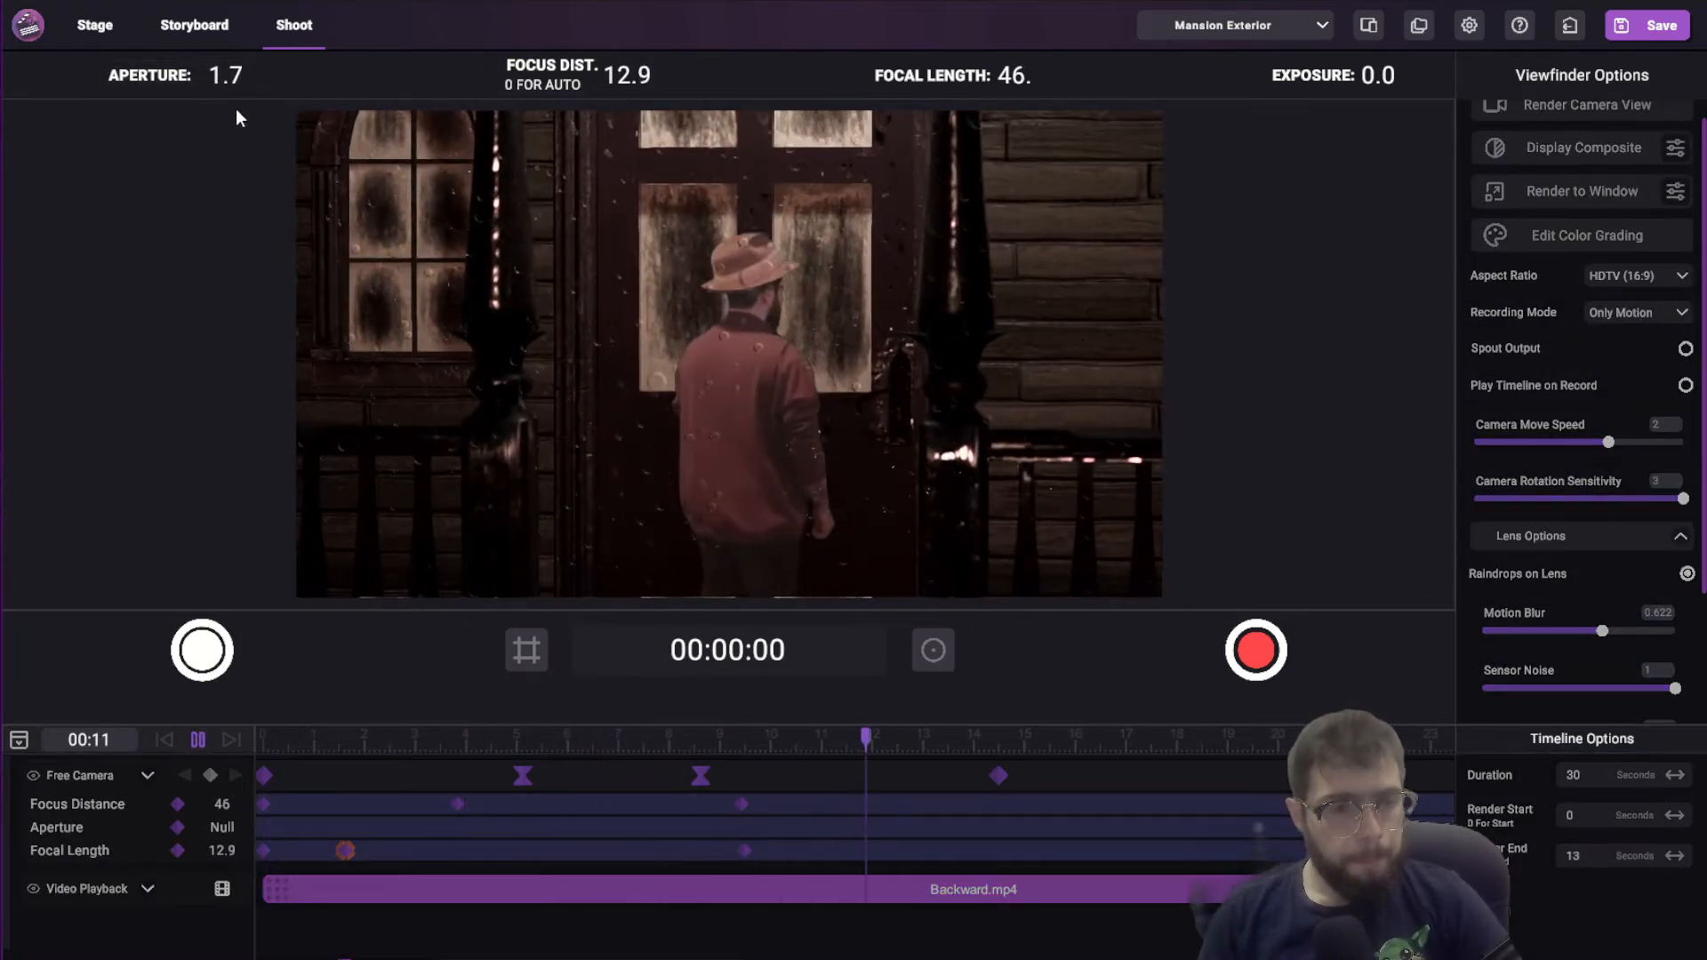
key(space)
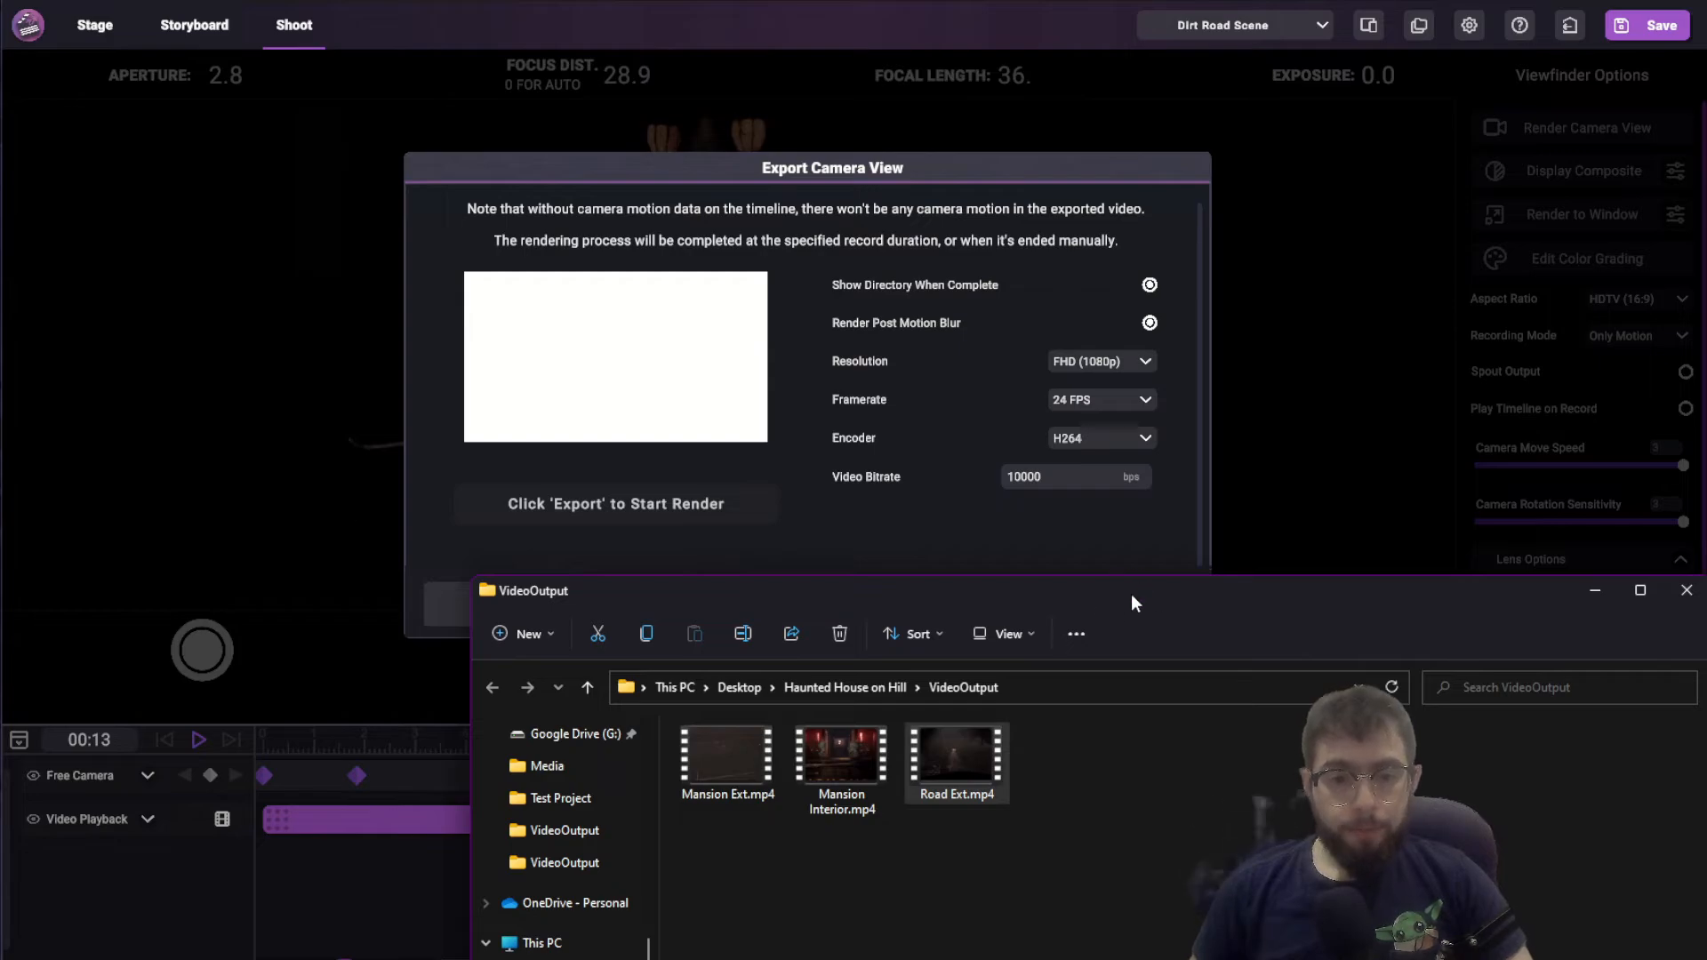
Reposition the VideoOutput folder window and view the rendered mansion interior video alongside the storyboard drawing
drag(1131, 603, 1175, 575)
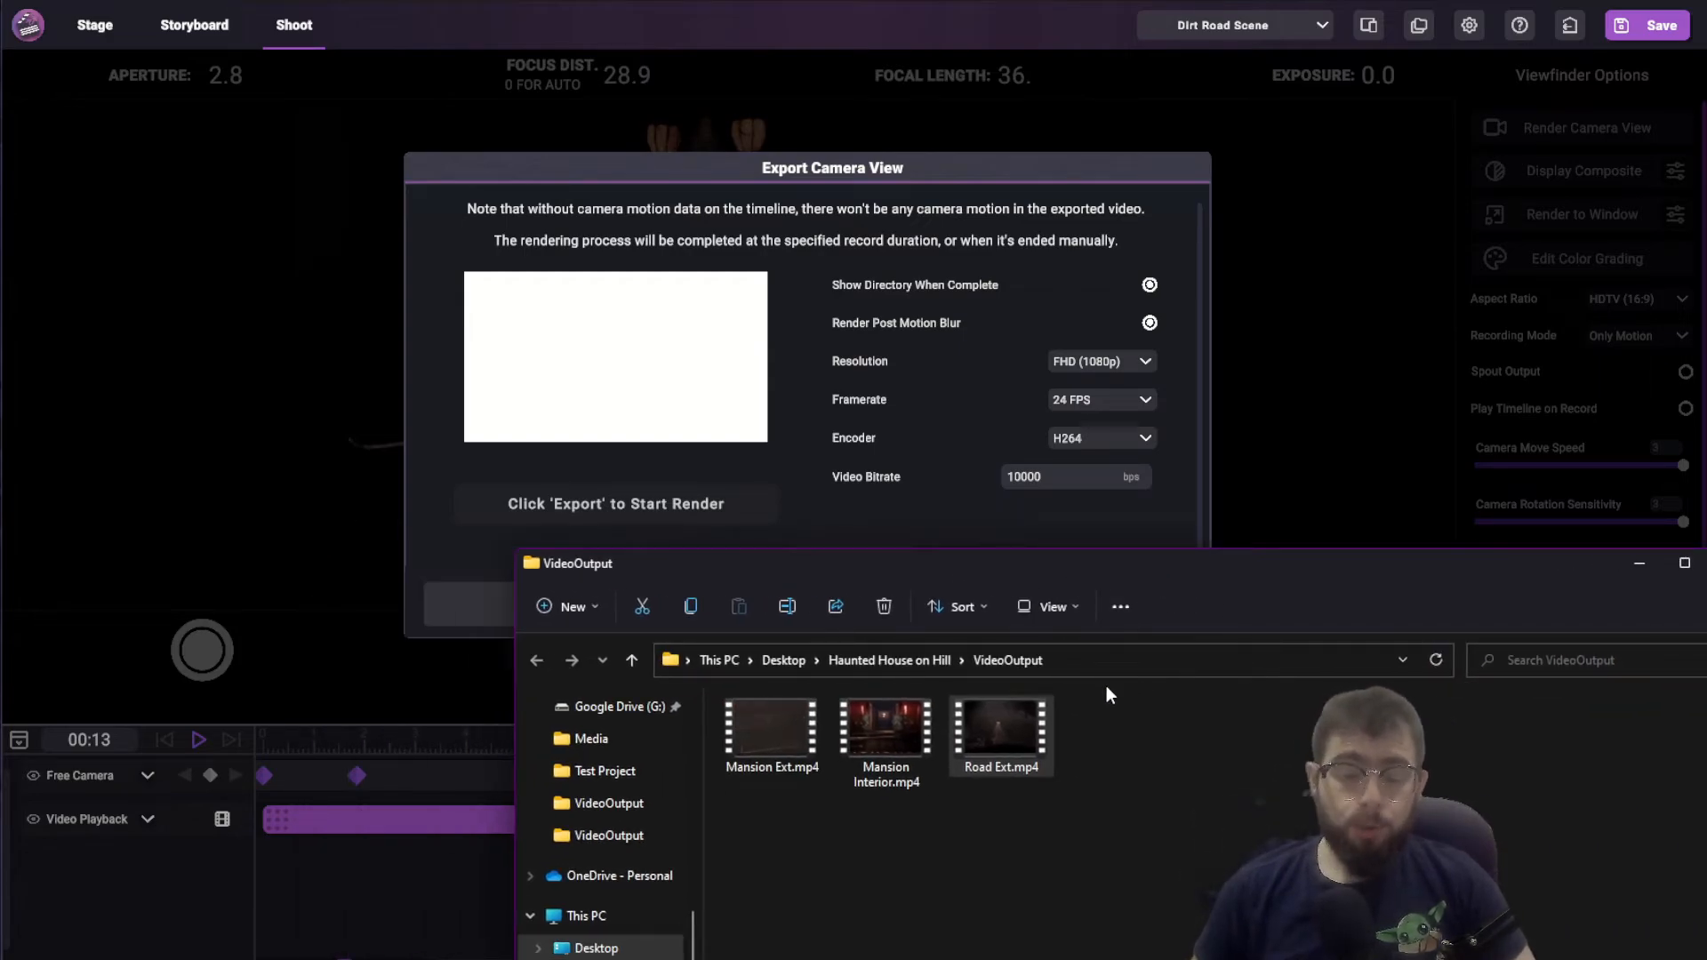
drag(1305, 575, 1207, 421)
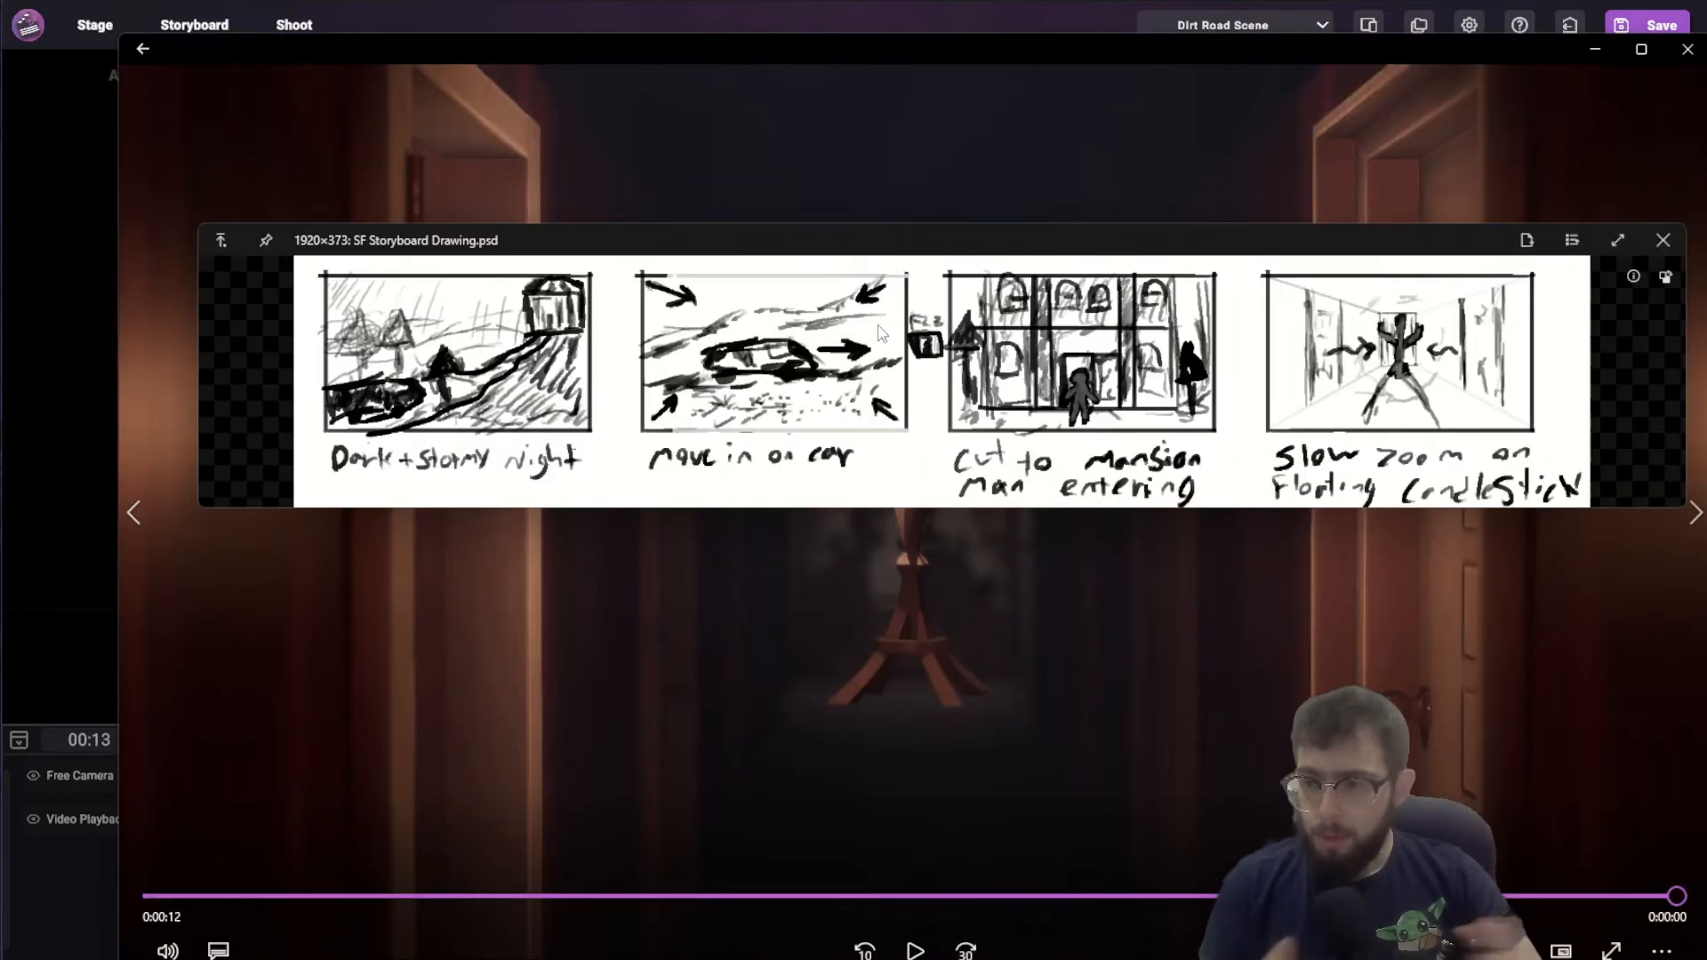